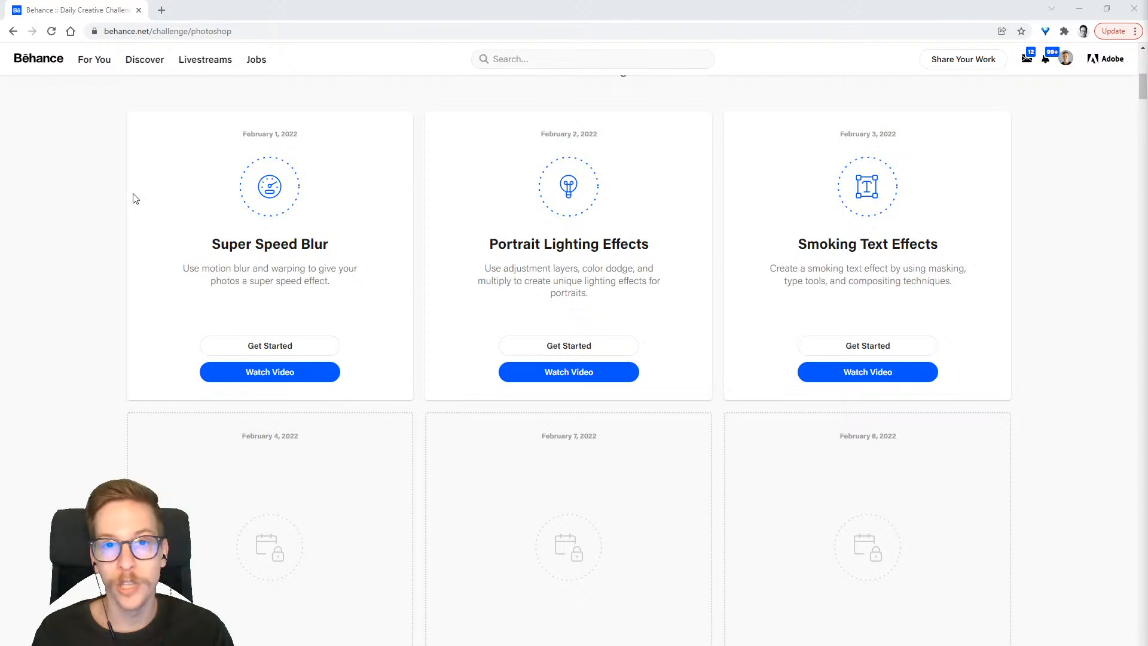
Review the Photoshop challenge schedule on Behance, focusing on the February 3 Smoking Text Effects challenge
scroll(281, 314, down, 8)
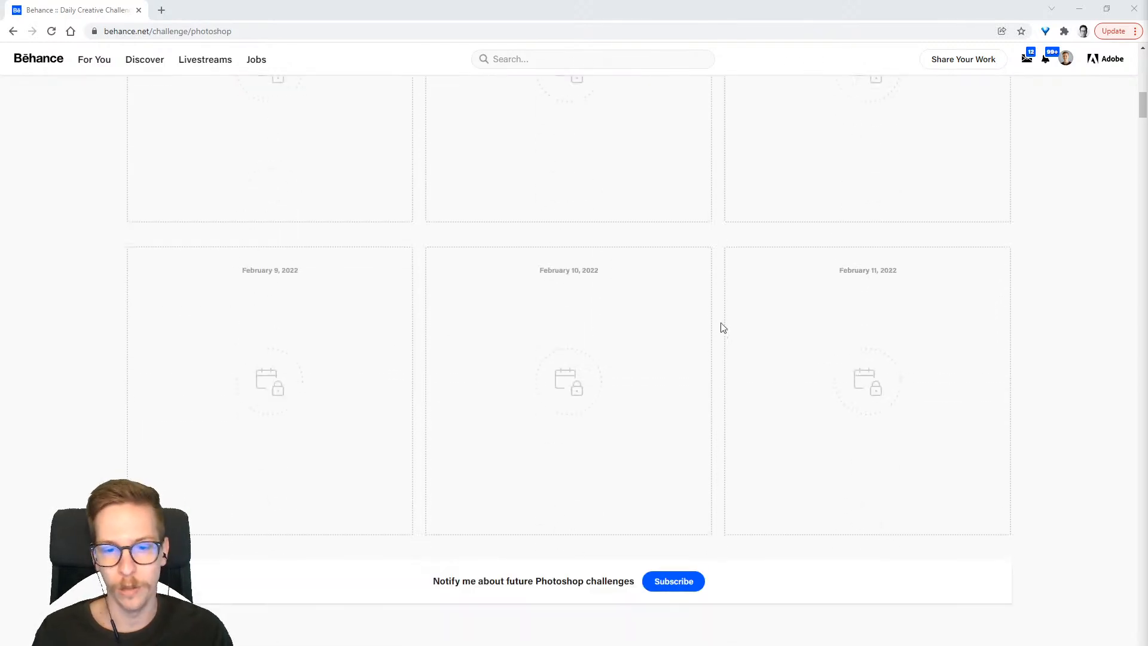
scroll(641, 361, up, 10)
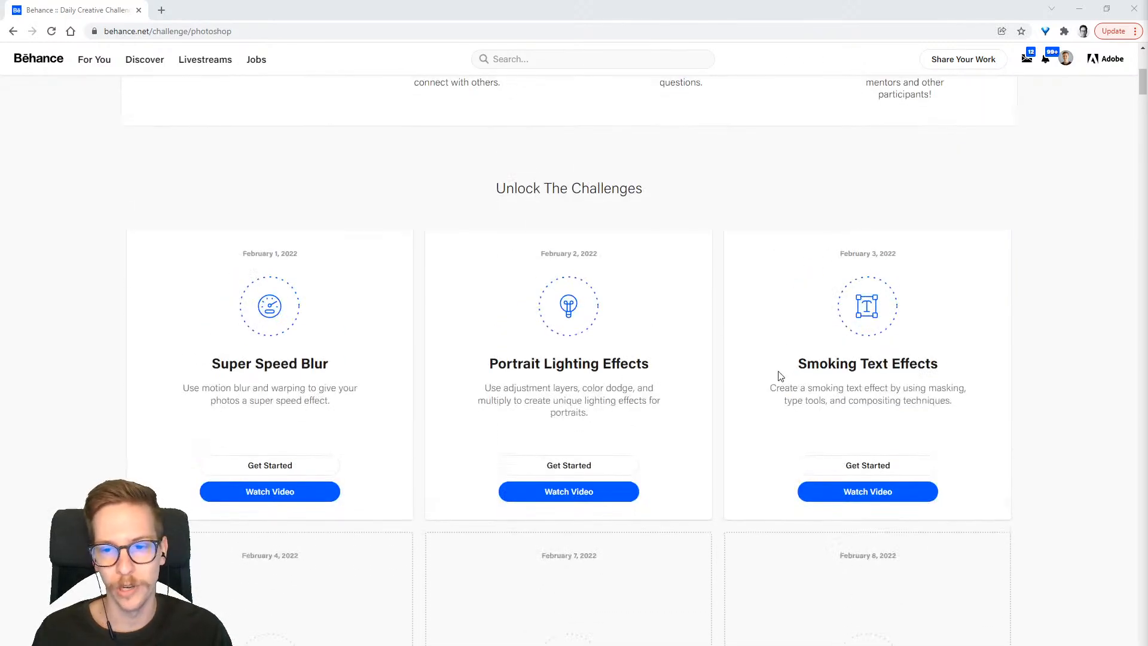
drag(796, 362, 948, 375)
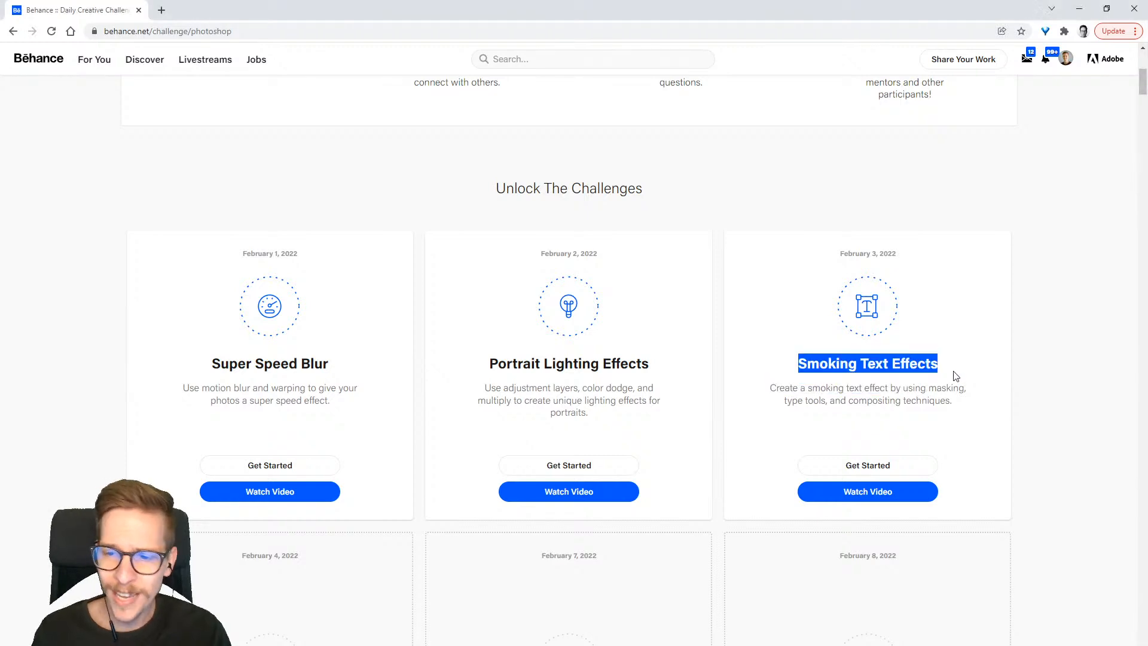
click(961, 366)
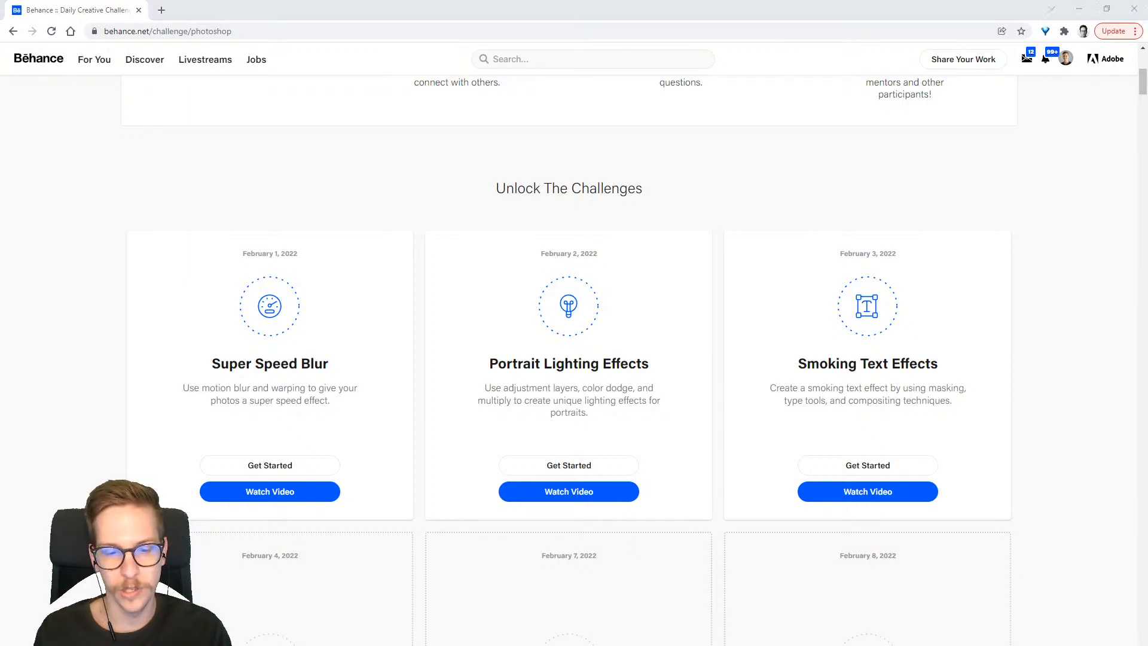
Switch to Discord and browse recent posts in the Adobe Photoshop challenge channel, viewing the portrait with the motorcycle enlarged
key(alt+Tab)
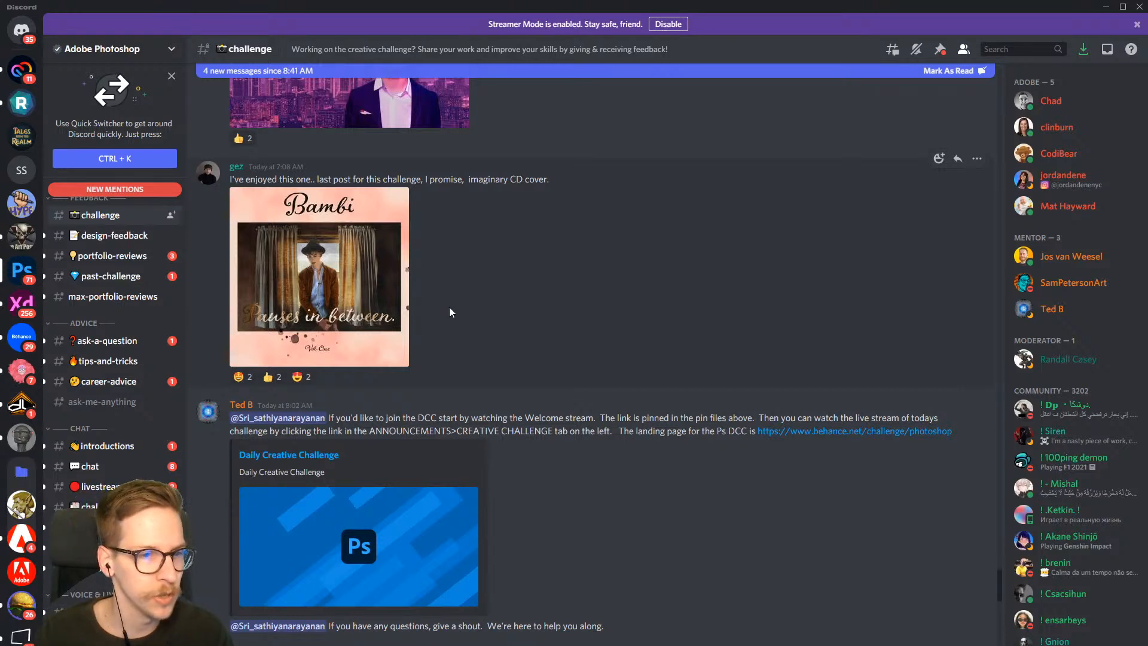
scroll(101, 393, up, 3)
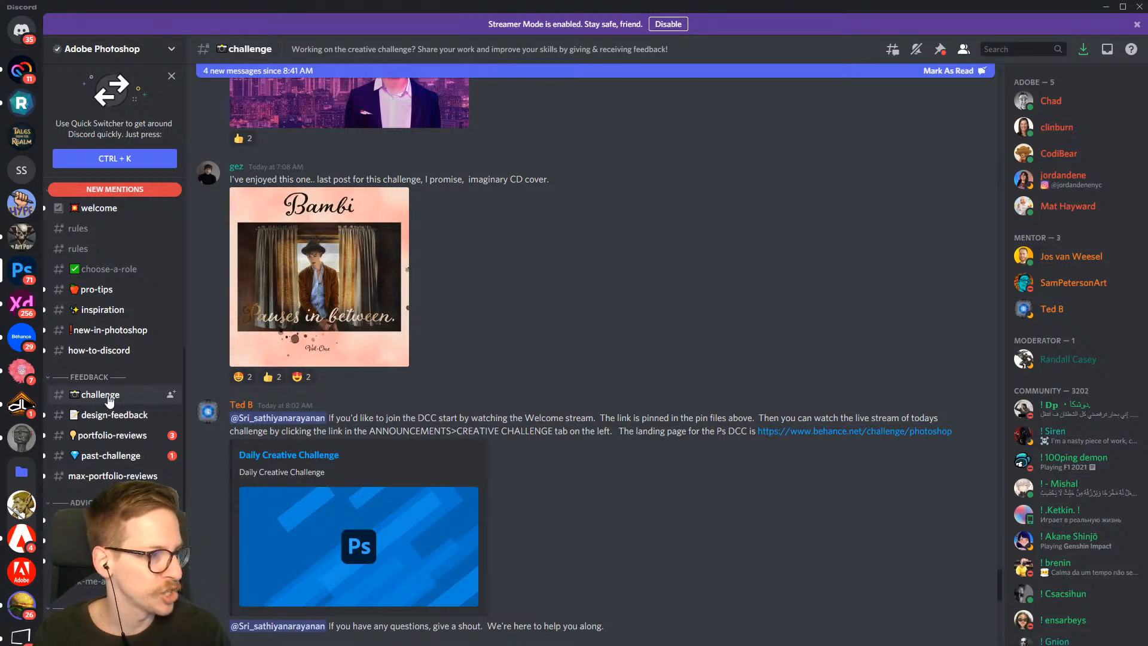
scroll(472, 325, up, 15)
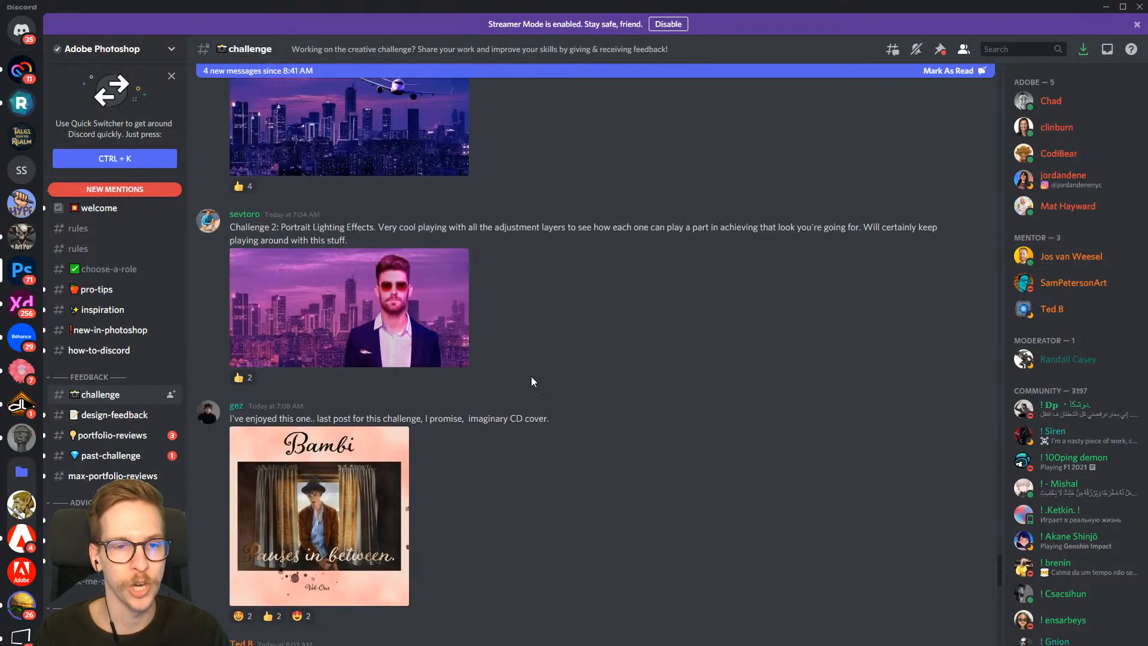
scroll(596, 385, up, 5)
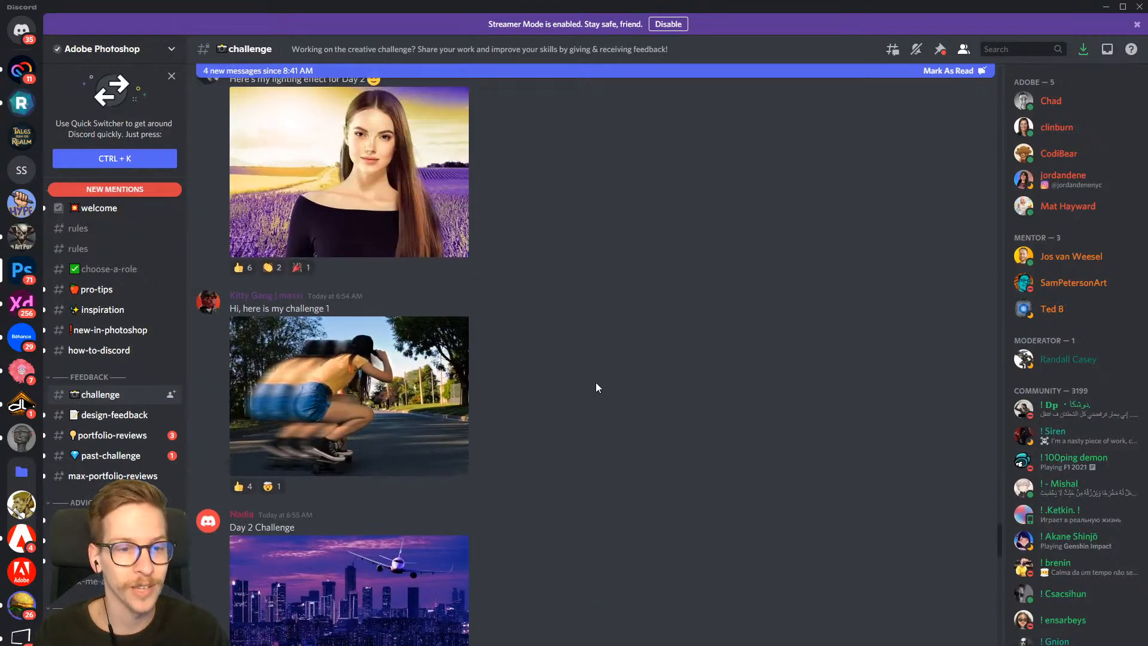
scroll(508, 444, up, 8)
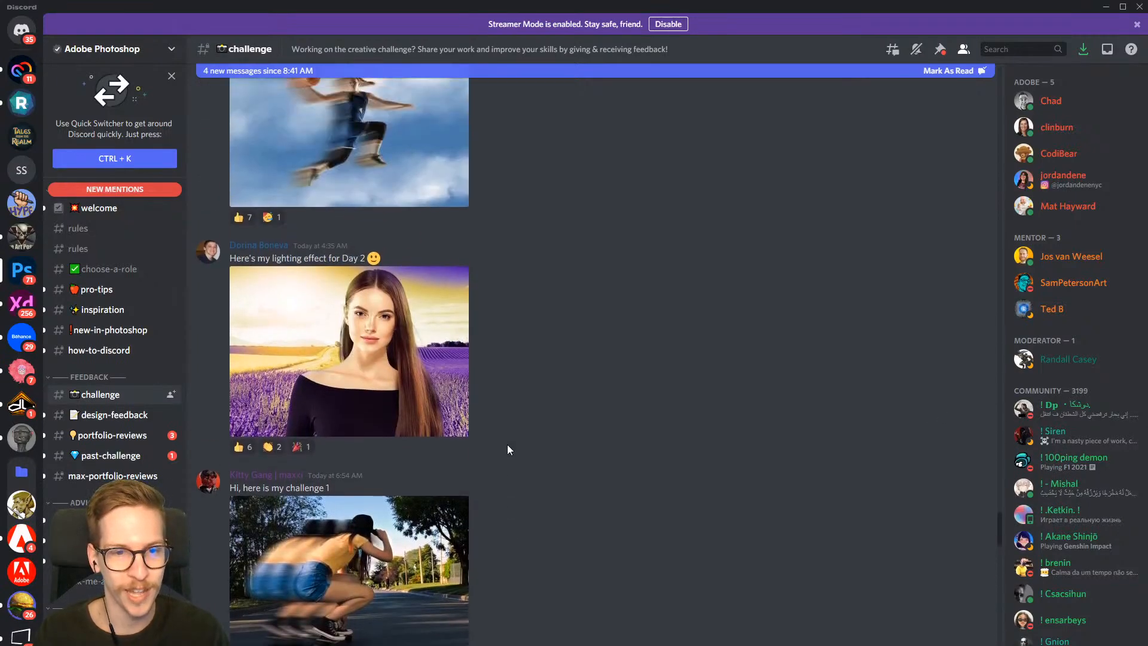
scroll(462, 420, up, 10)
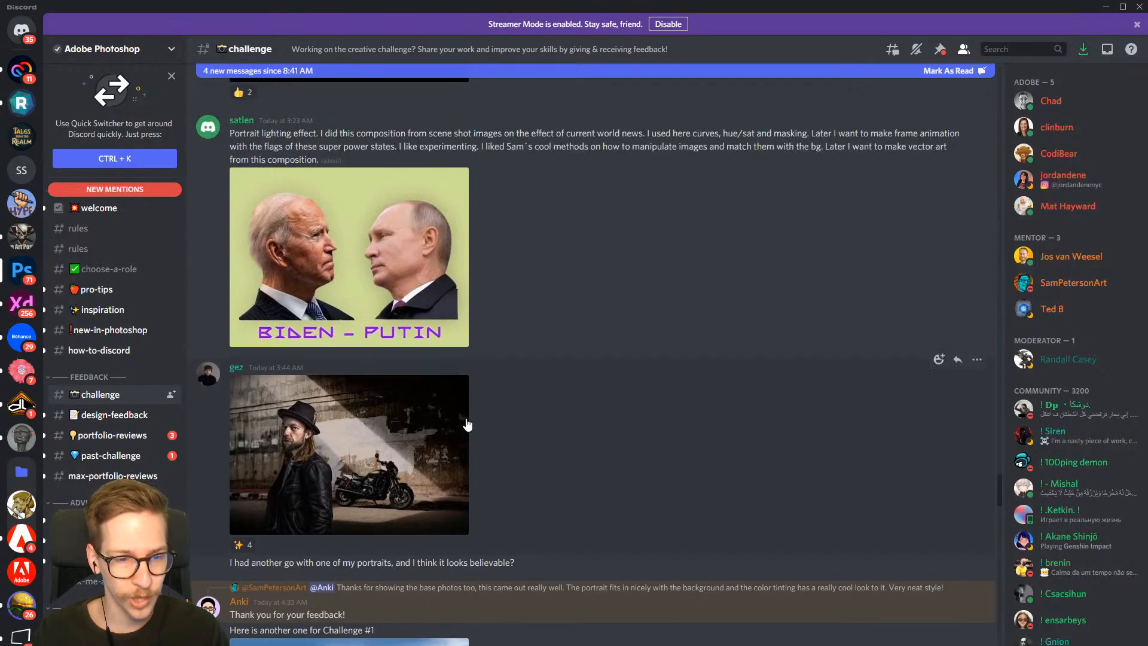
click(422, 464)
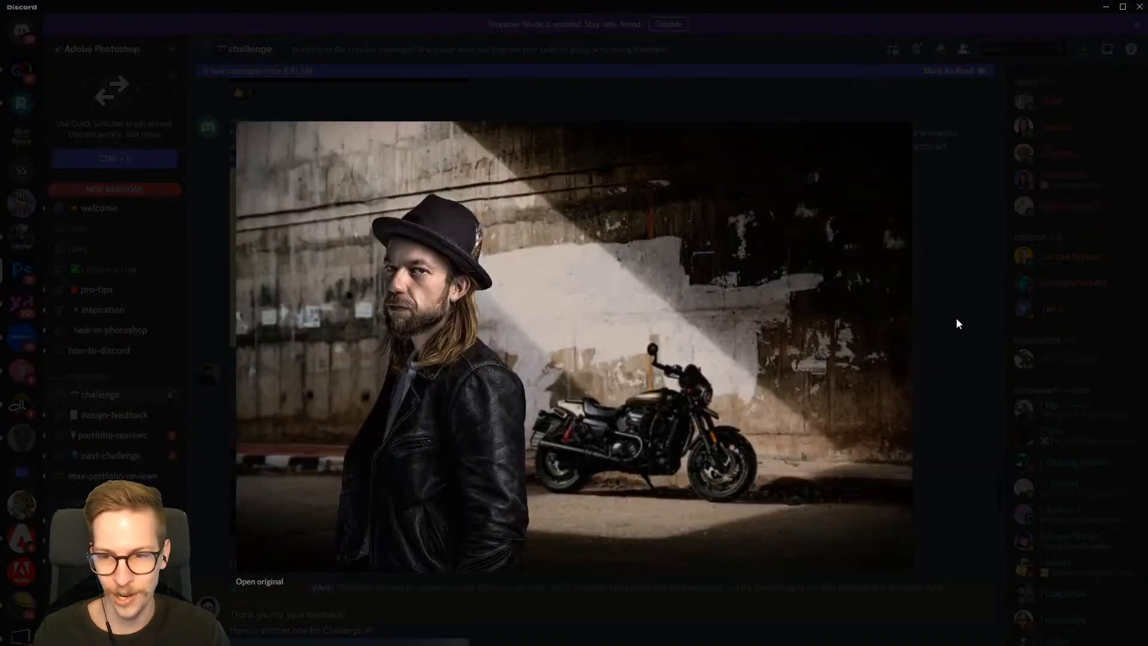
click(946, 300)
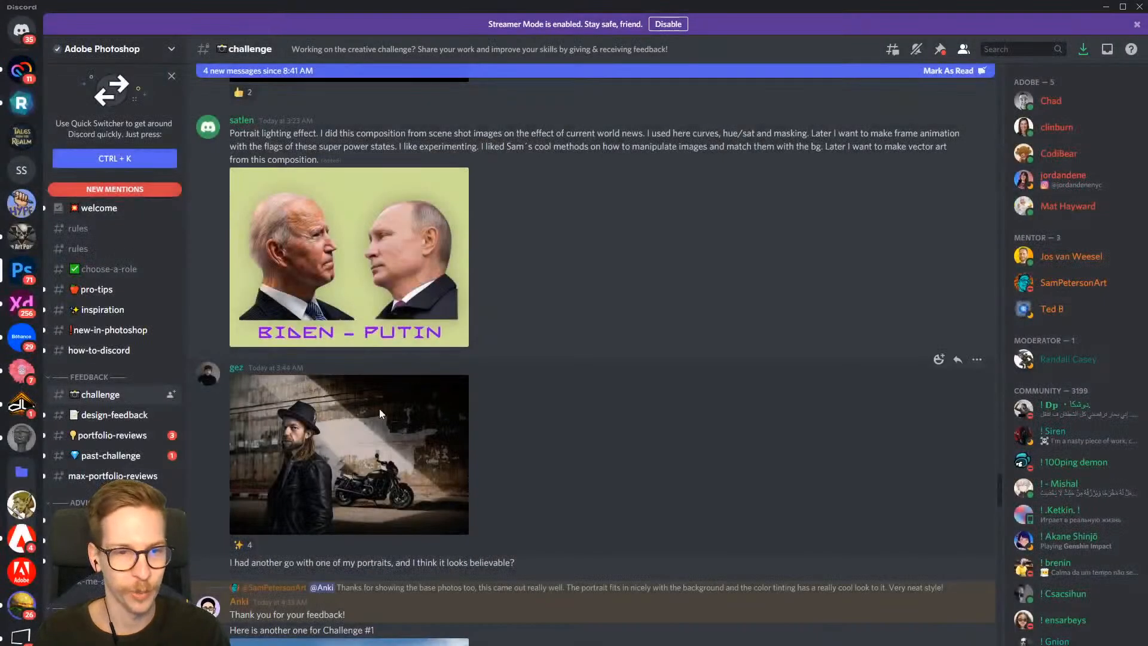
Look through older Portrait Lighting and Speed Blur submissions and their feedback in the challenge channel
scroll(473, 422, up, 20)
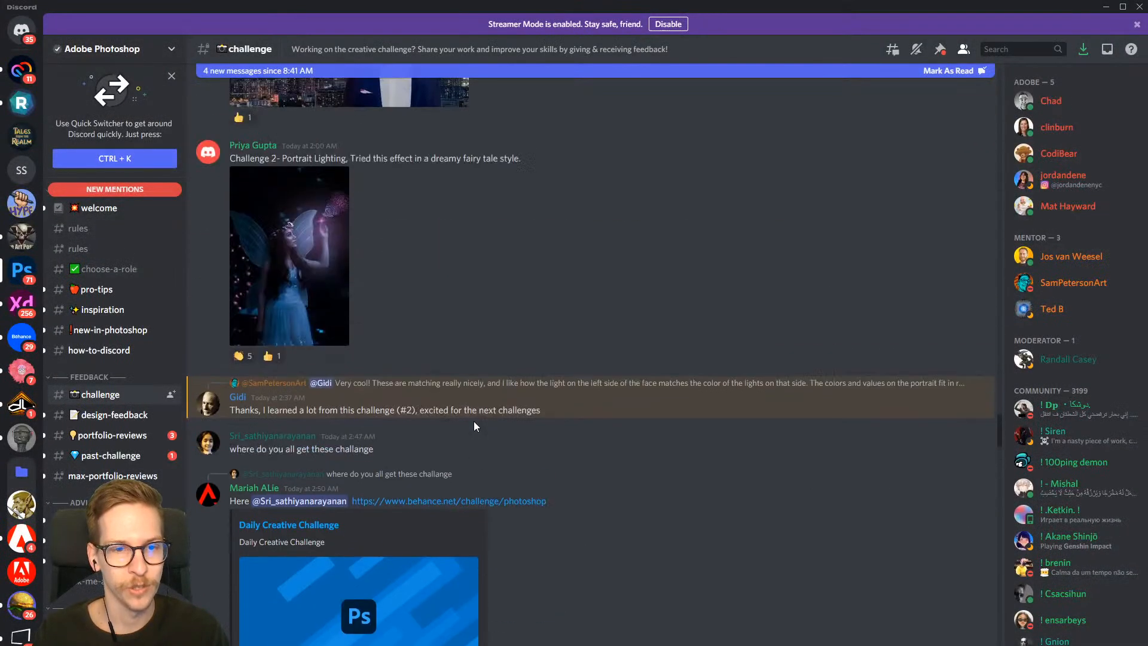
scroll(500, 428, up, 15)
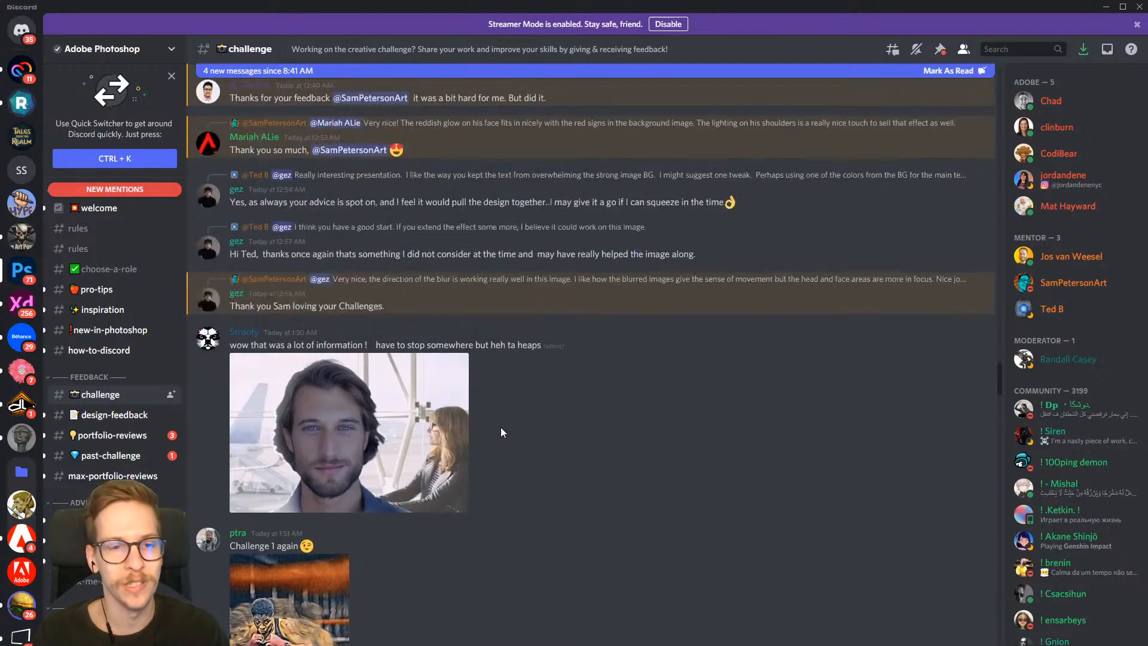
scroll(501, 427, up, 15)
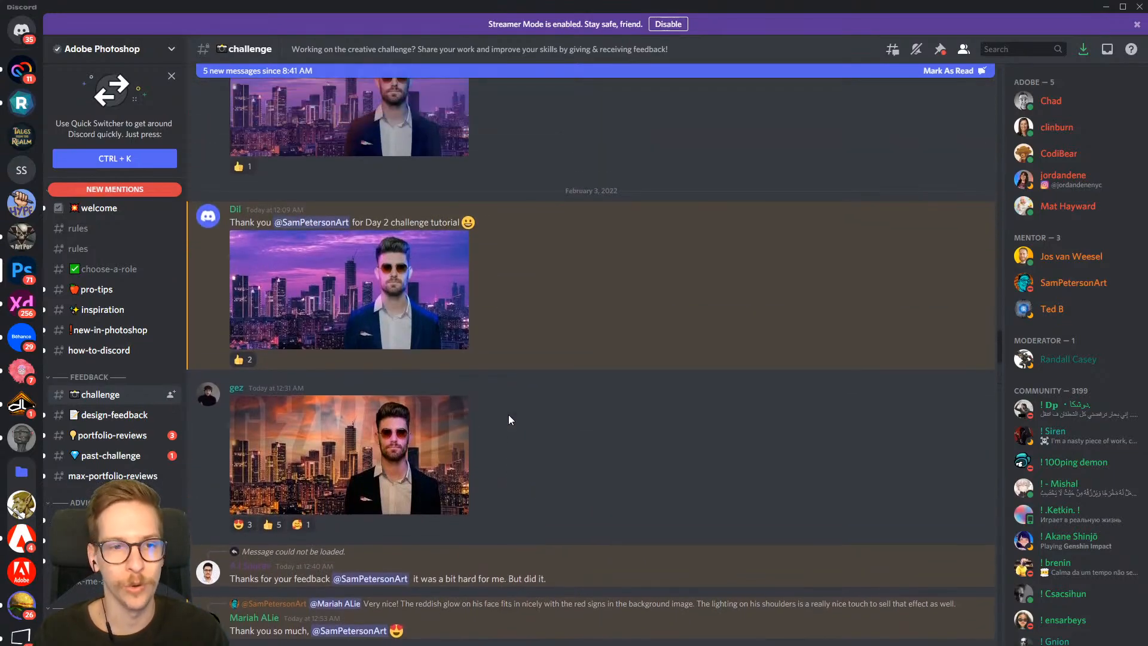
scroll(509, 419, up, 15)
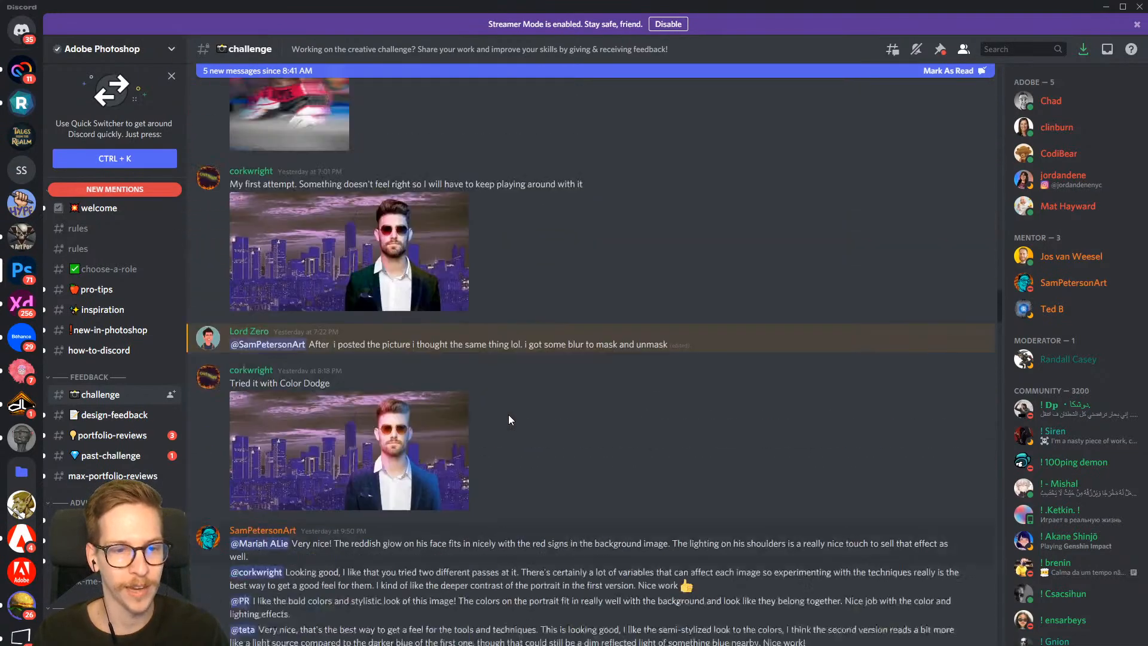
scroll(509, 419, up, 15)
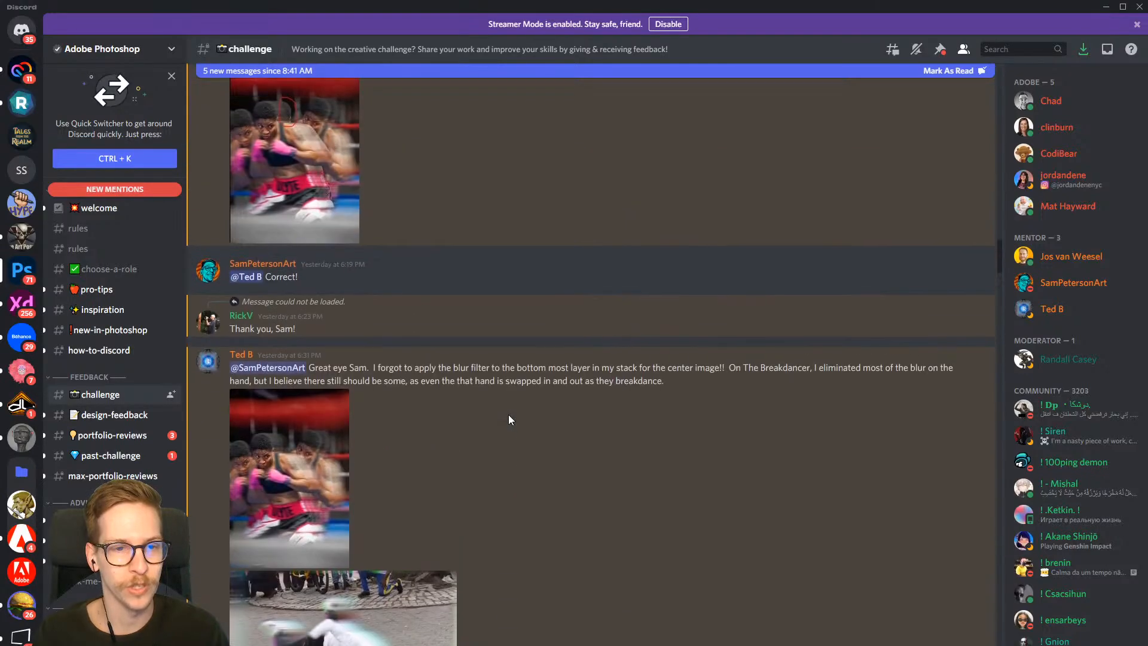
scroll(508, 415, up, 15)
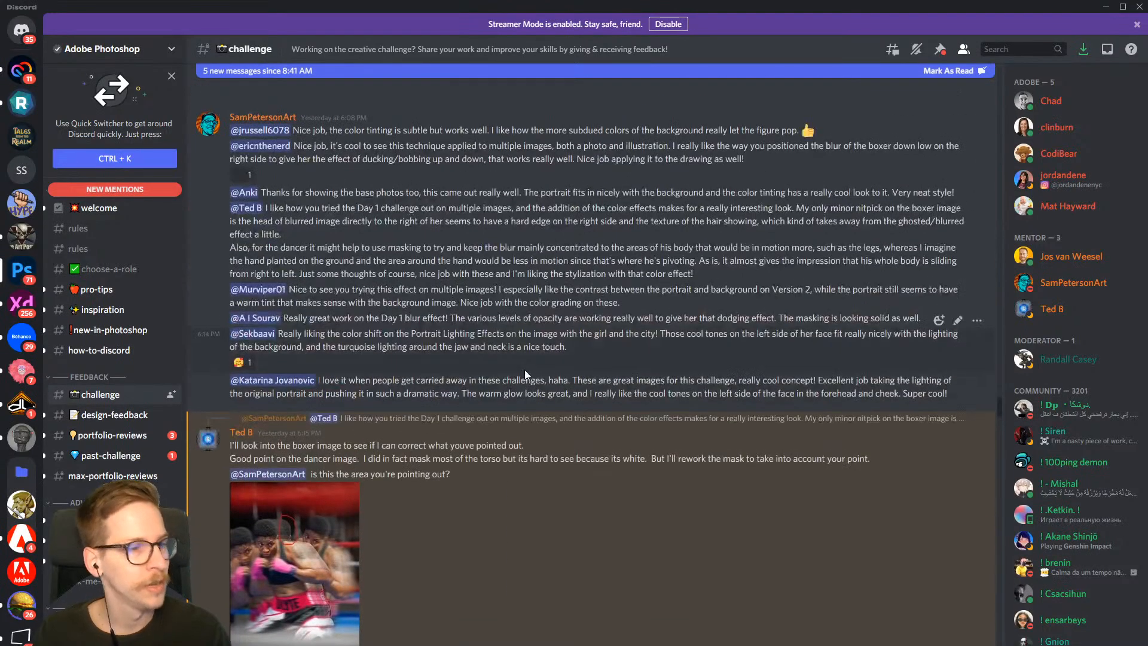
scroll(525, 370, up, 3)
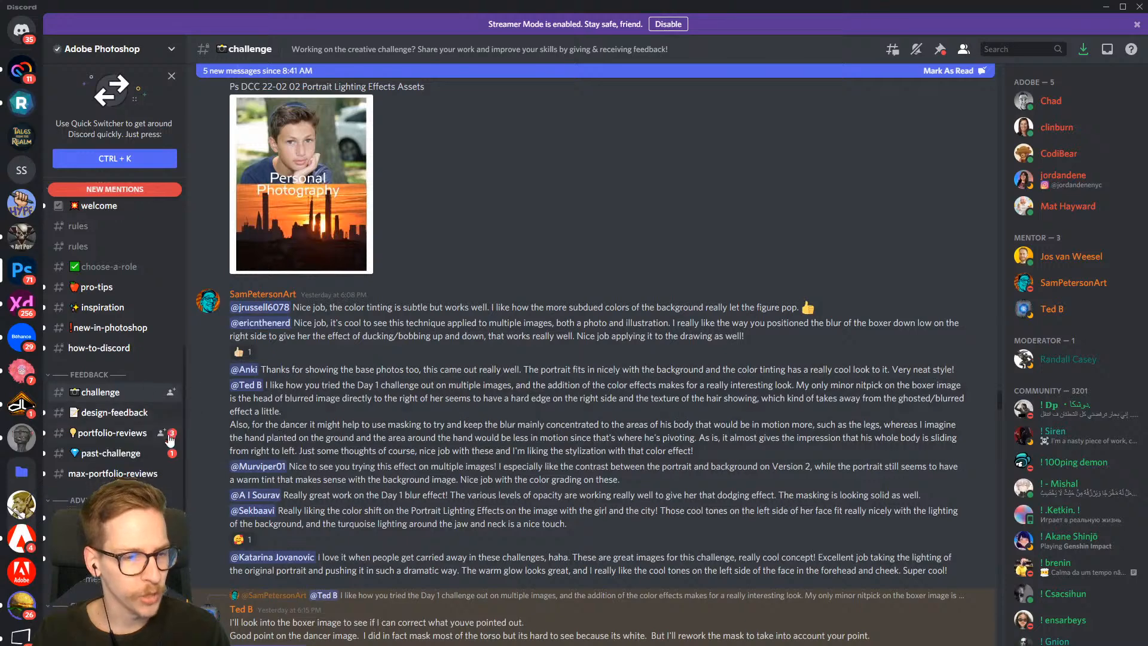
Check the server's feedback and advice channels and read the previous day's mentor comments in the challenge channel
scroll(170, 440, down, 2)
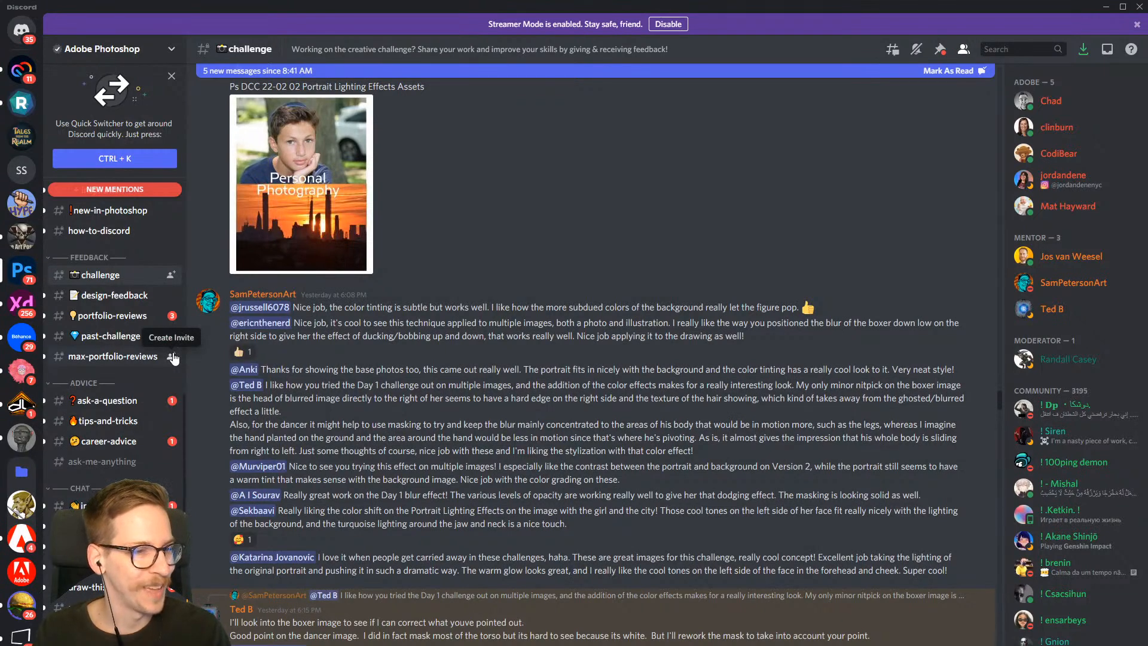
scroll(743, 418, up, 3)
scroll(711, 380, up, 7)
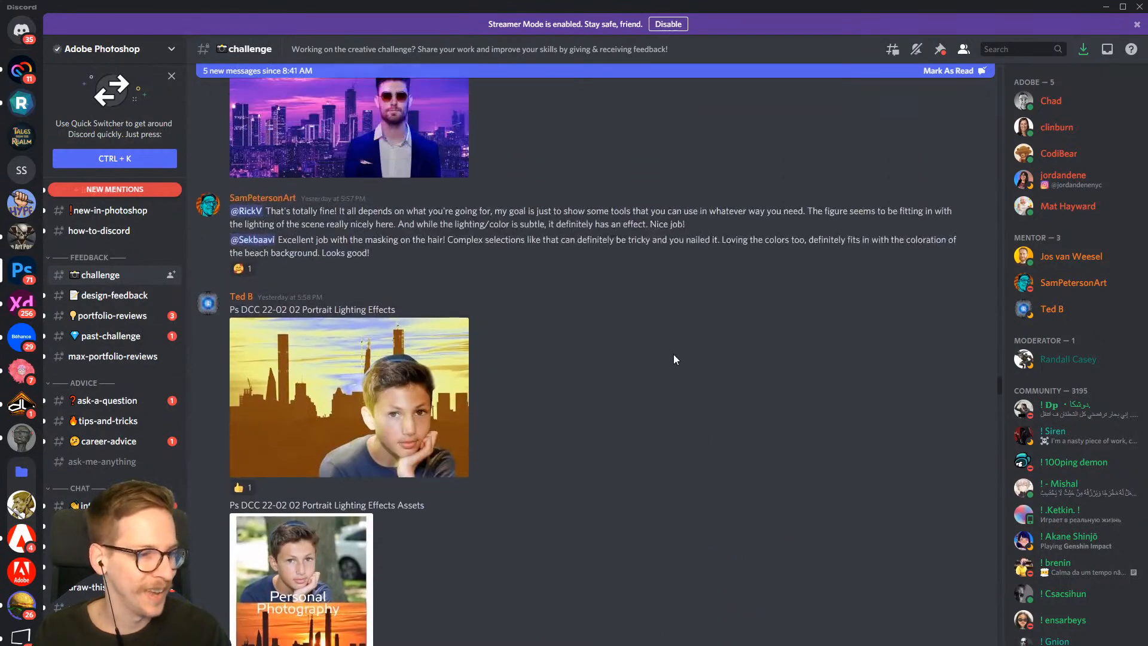
scroll(640, 374, up, 6)
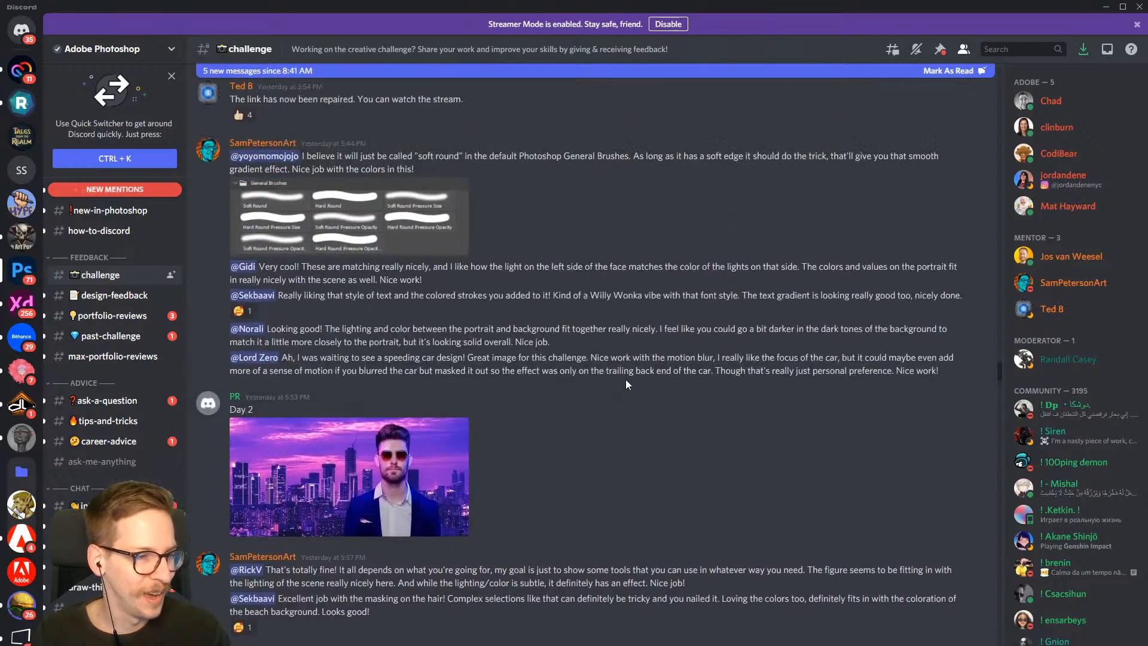
scroll(624, 374, up, 5)
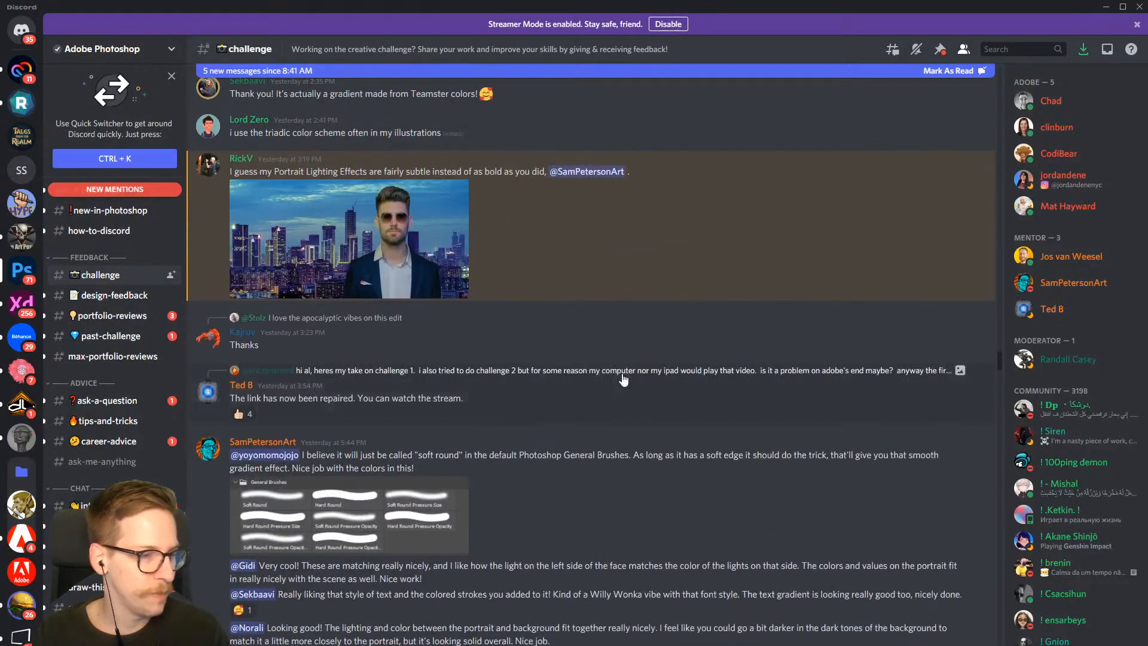
scroll(622, 377, up, 7)
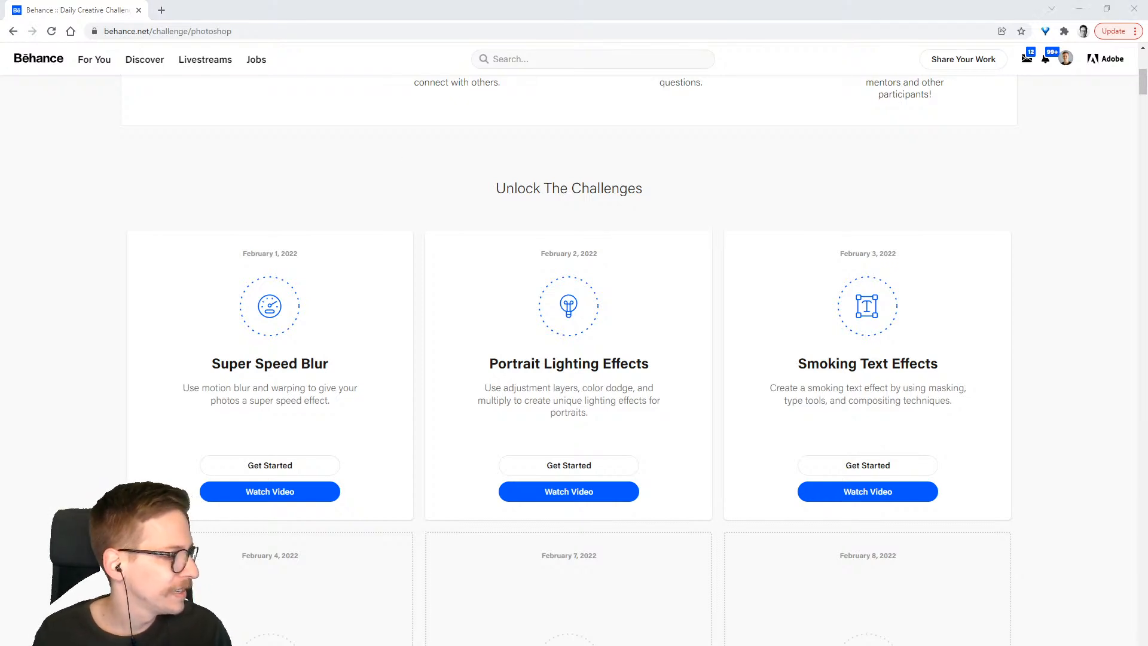
Switch to Photoshop and inspect the Smoking Text Effects document's image dimensions and resolution without changing them
key(alt+Tab)
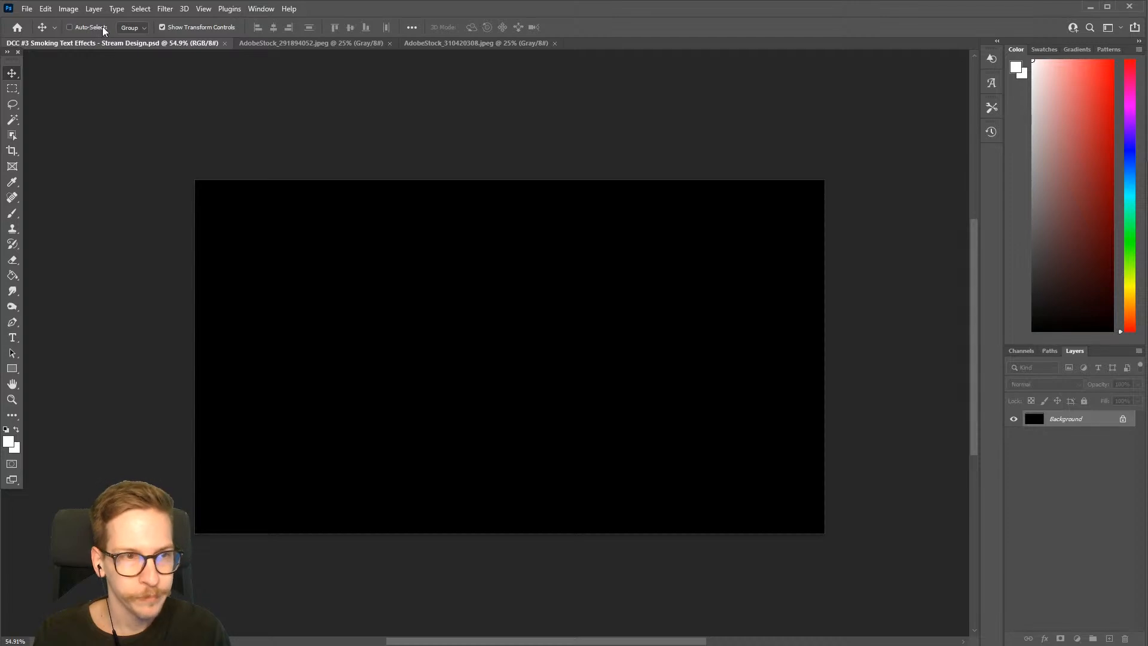
click(68, 8)
click(86, 98)
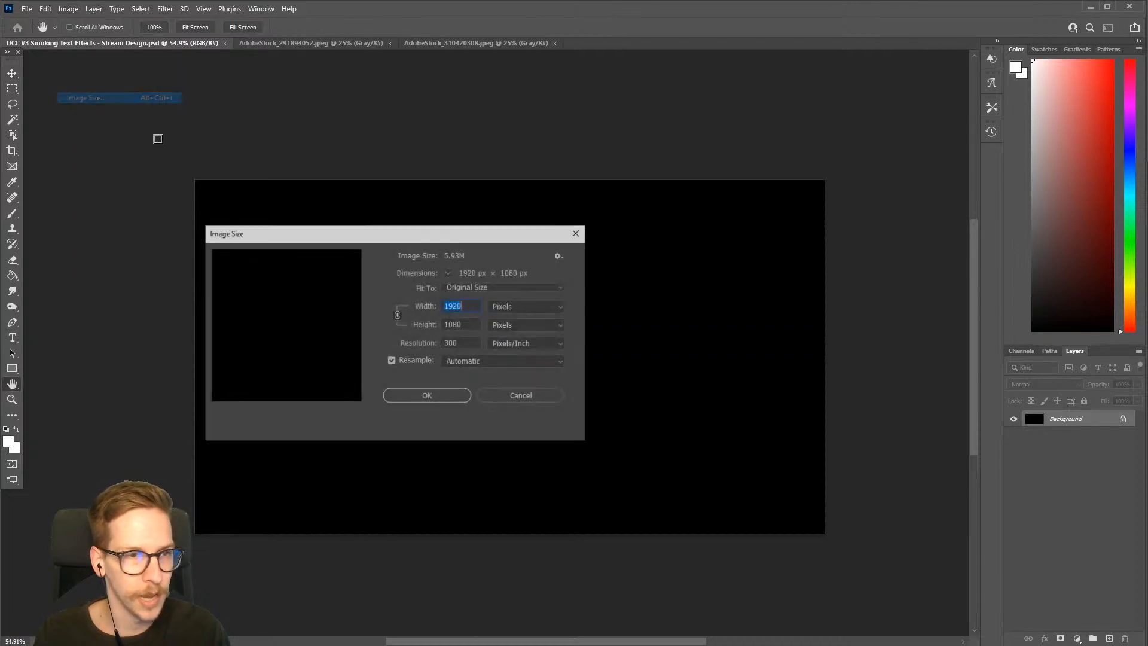
click(459, 323)
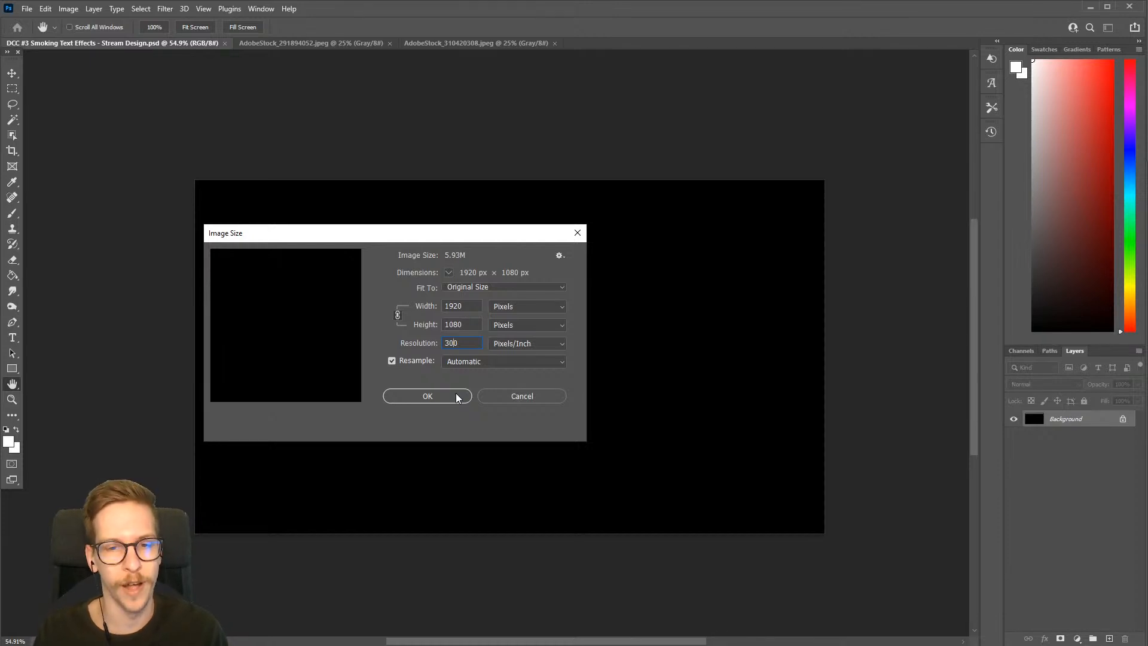
click(506, 399)
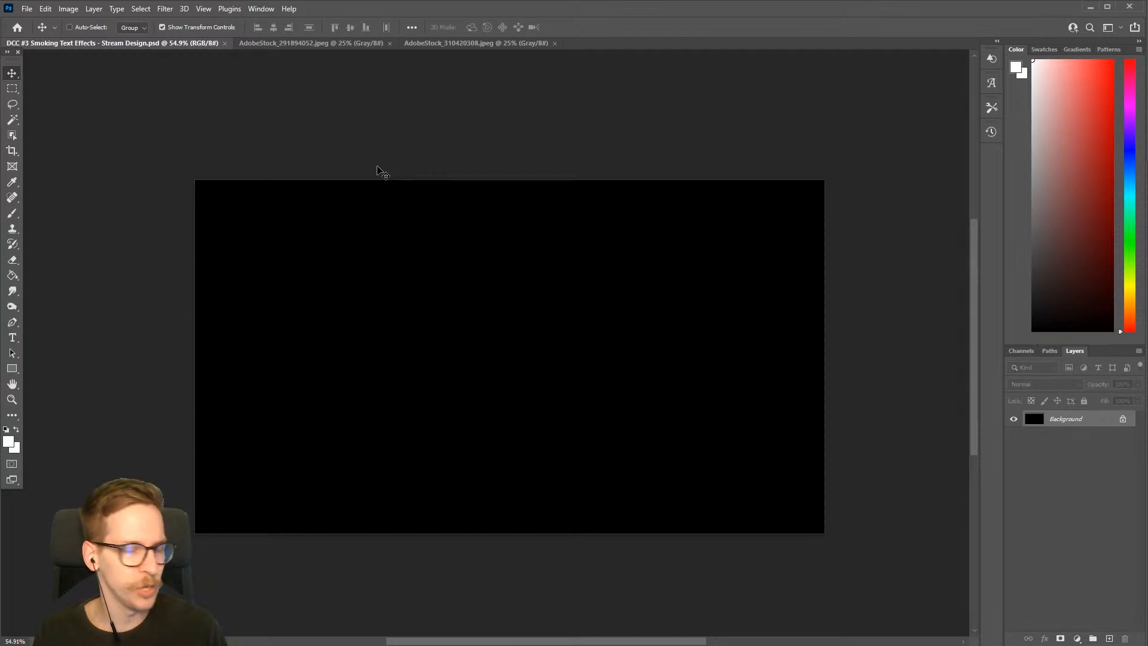
Examine the two AdobeStock smoke images, 310420308 and 291894052, and return to the Smoking Text Effects document
click(429, 42)
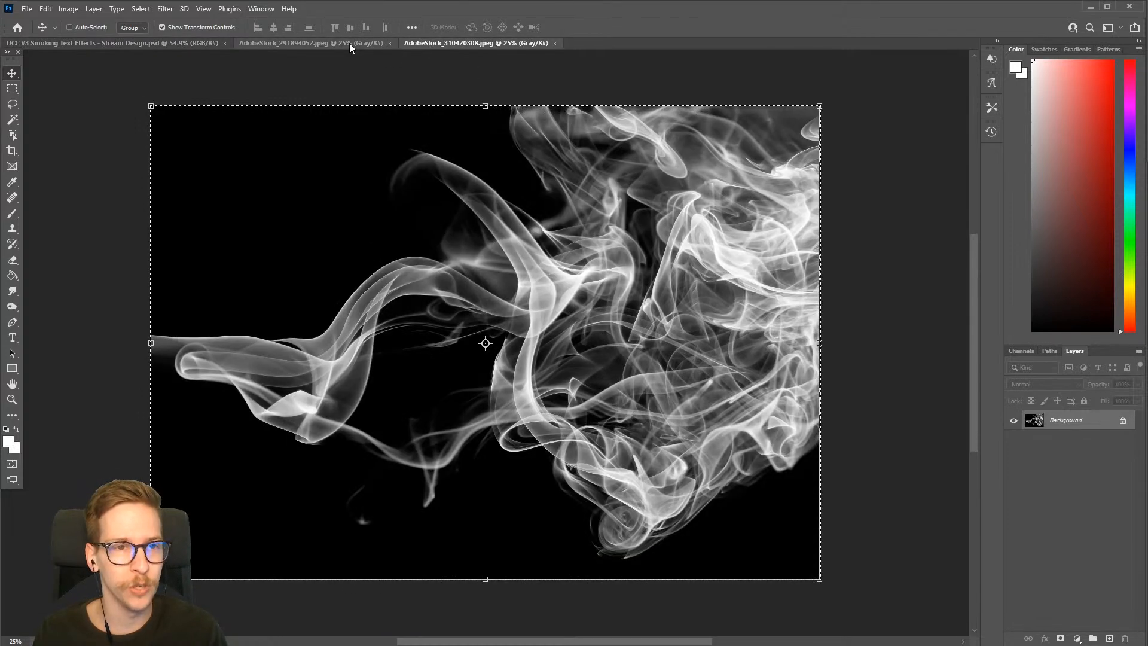
click(349, 43)
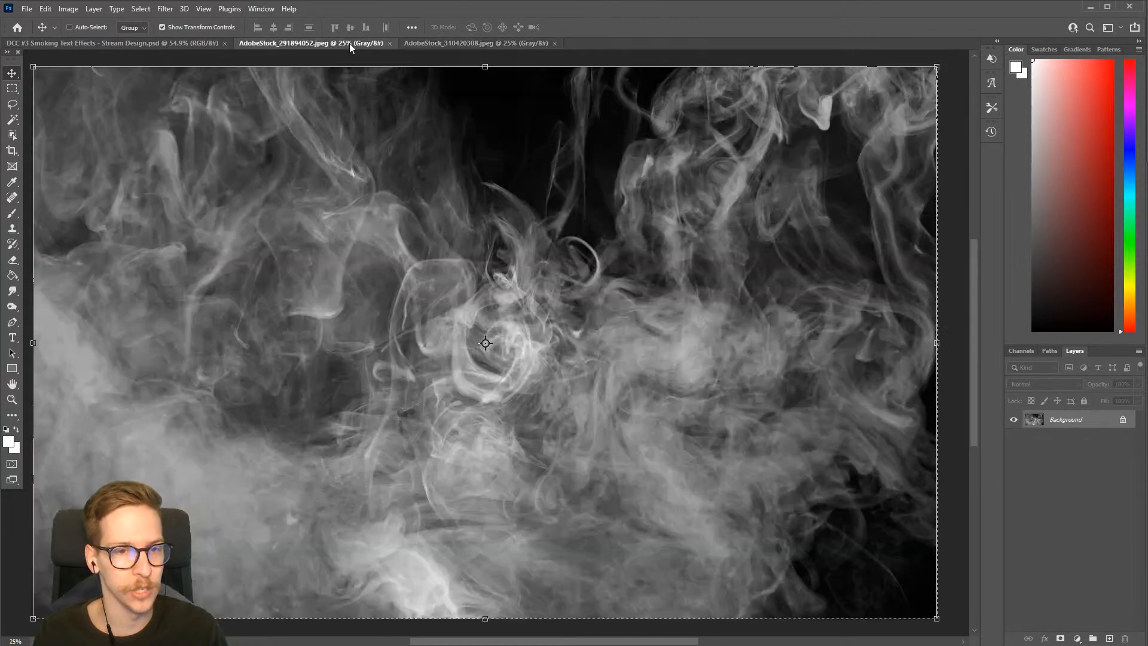
click(433, 45)
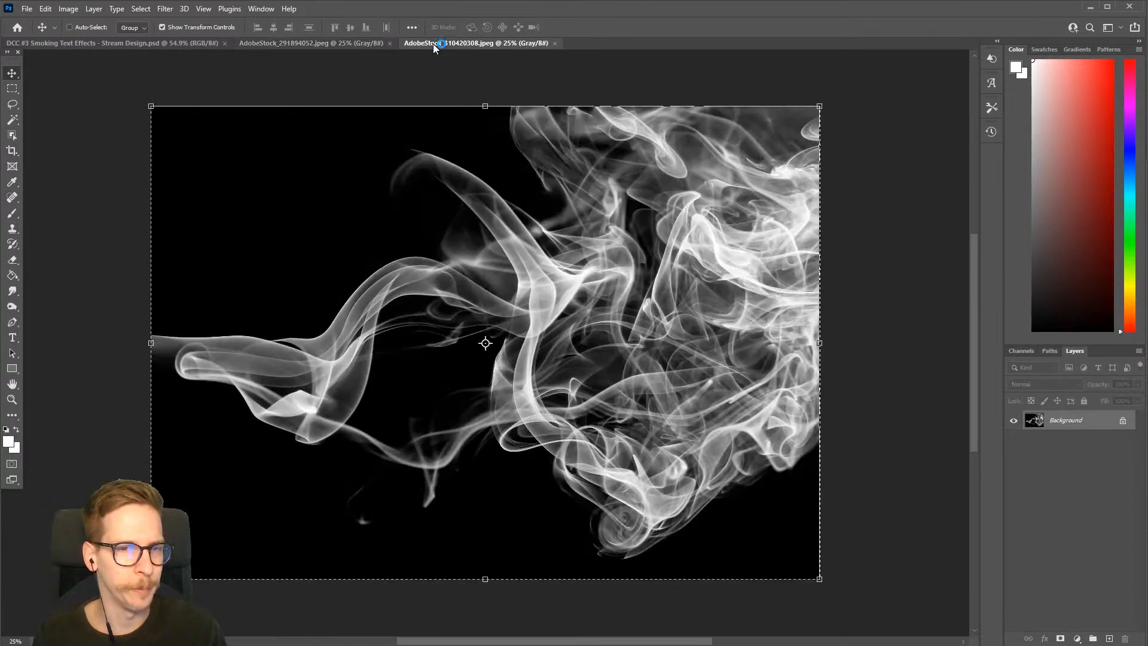
click(302, 41)
click(188, 43)
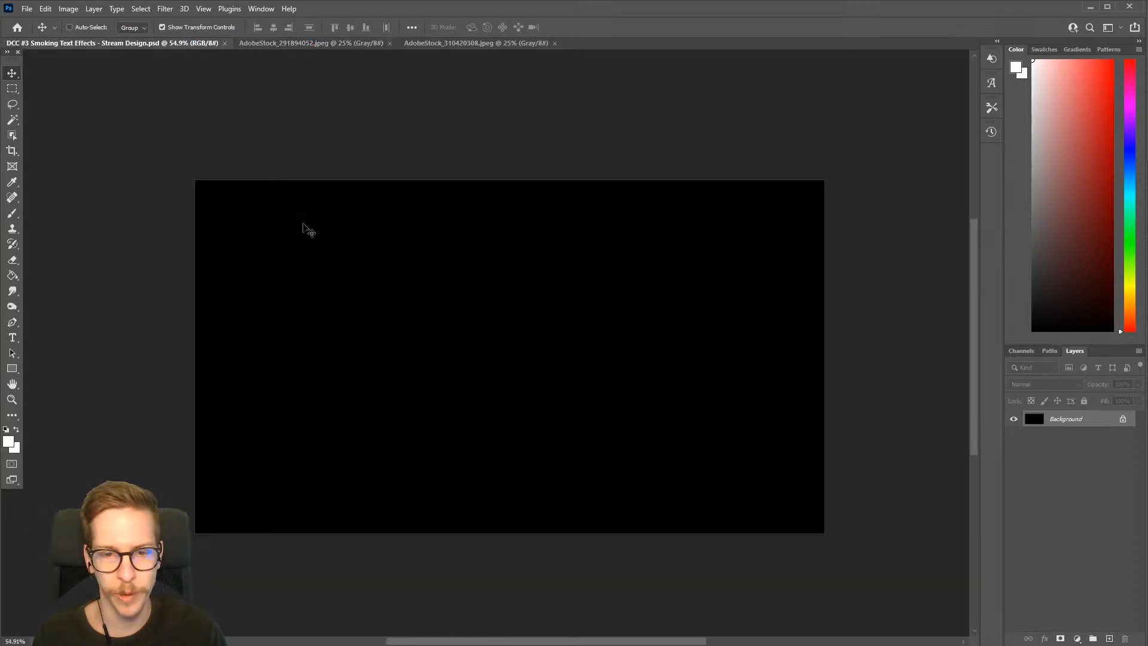
Add the white text BEWARE in Ailerons Regular at 250 px on the black canvas
scroll(494, 406, up, 2)
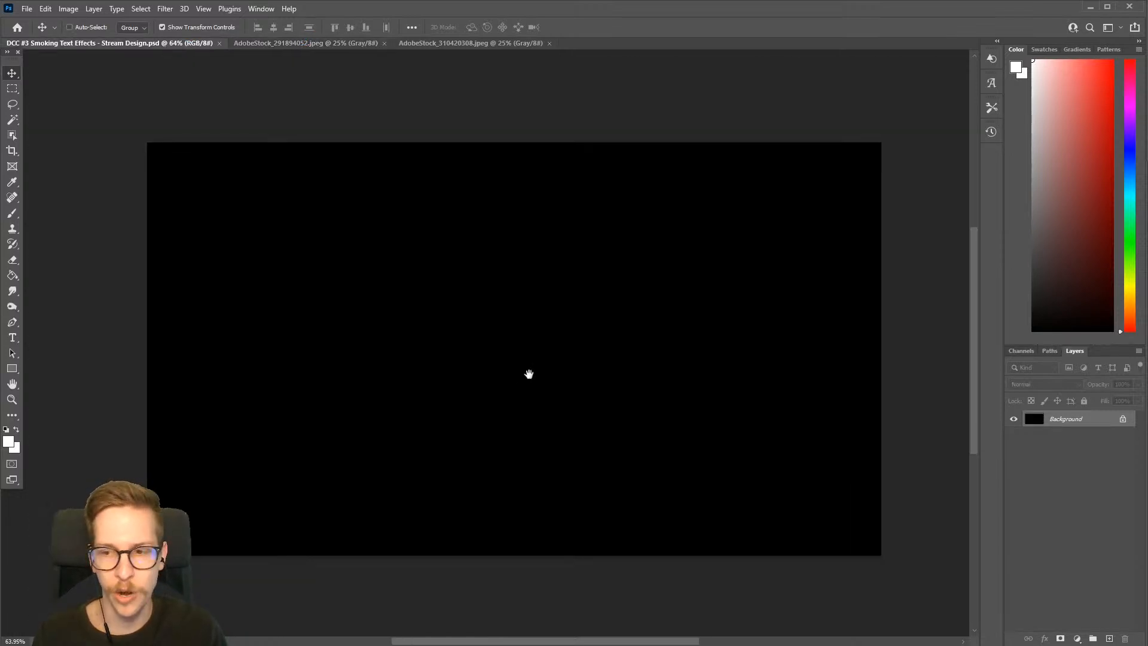
drag(529, 374, 536, 381)
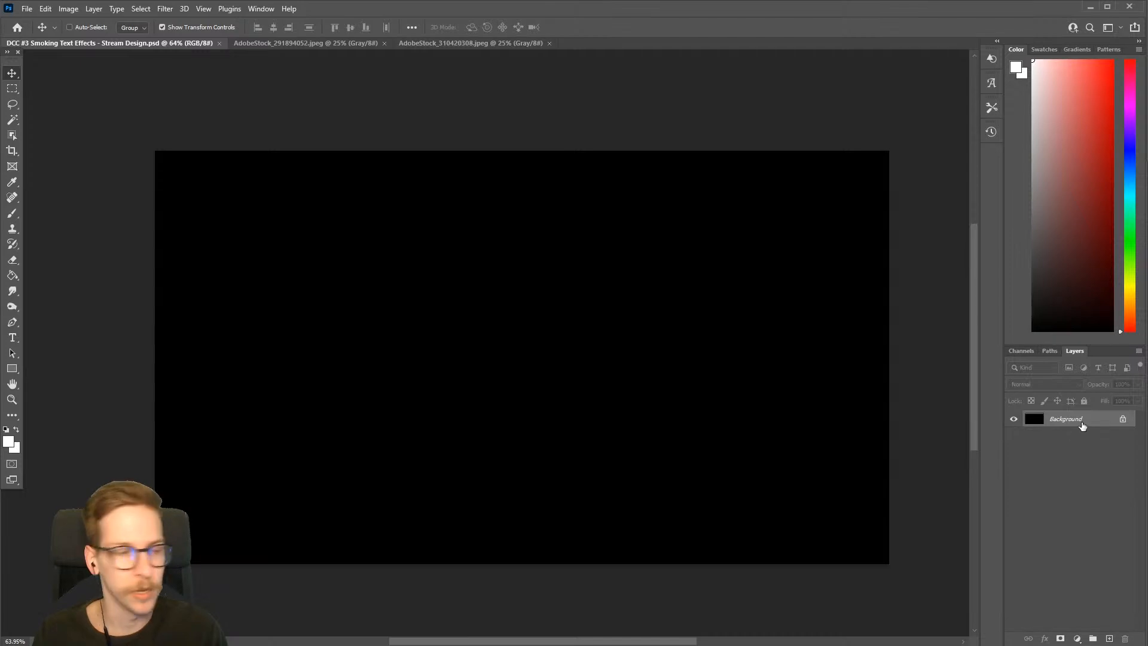
key(t)
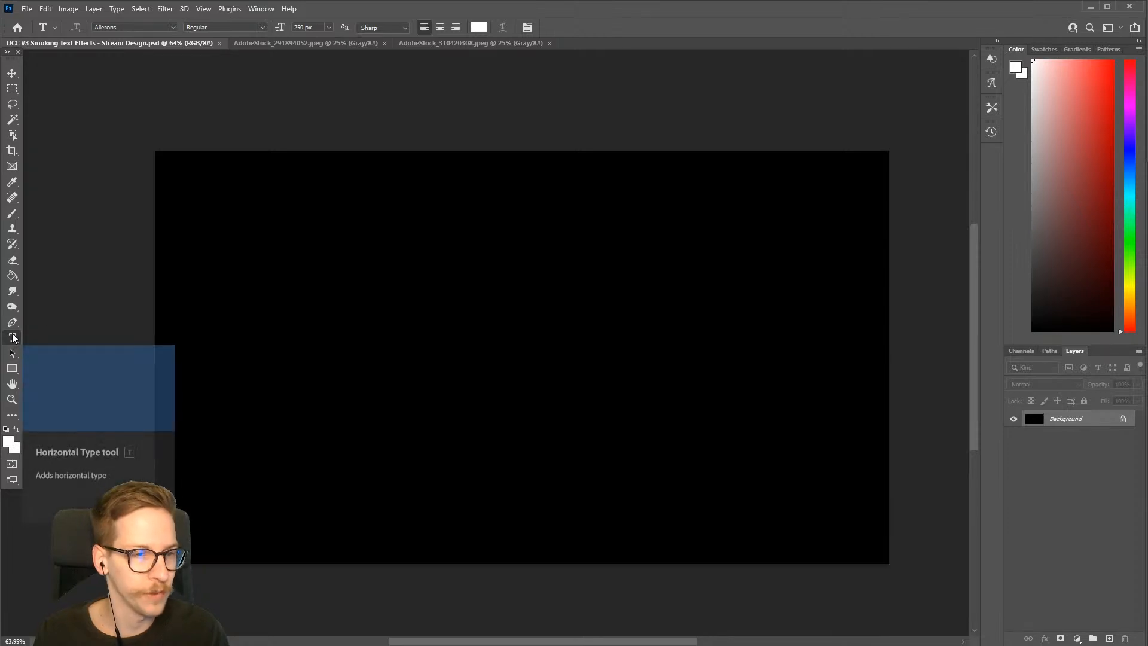
click(476, 345)
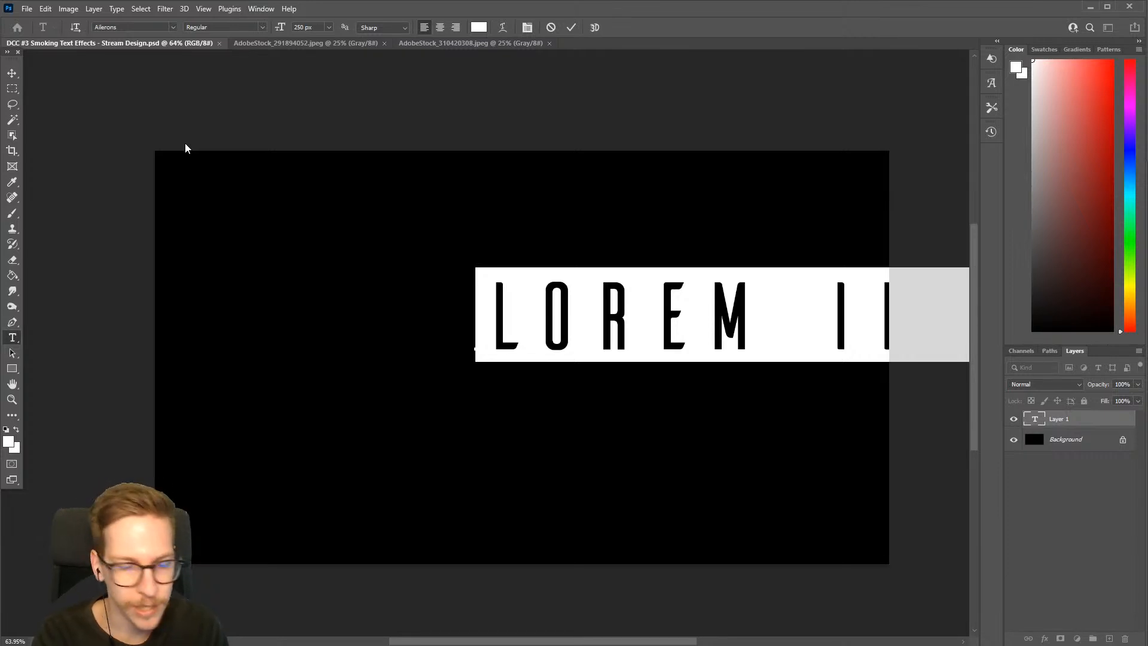
text(BEWARE)
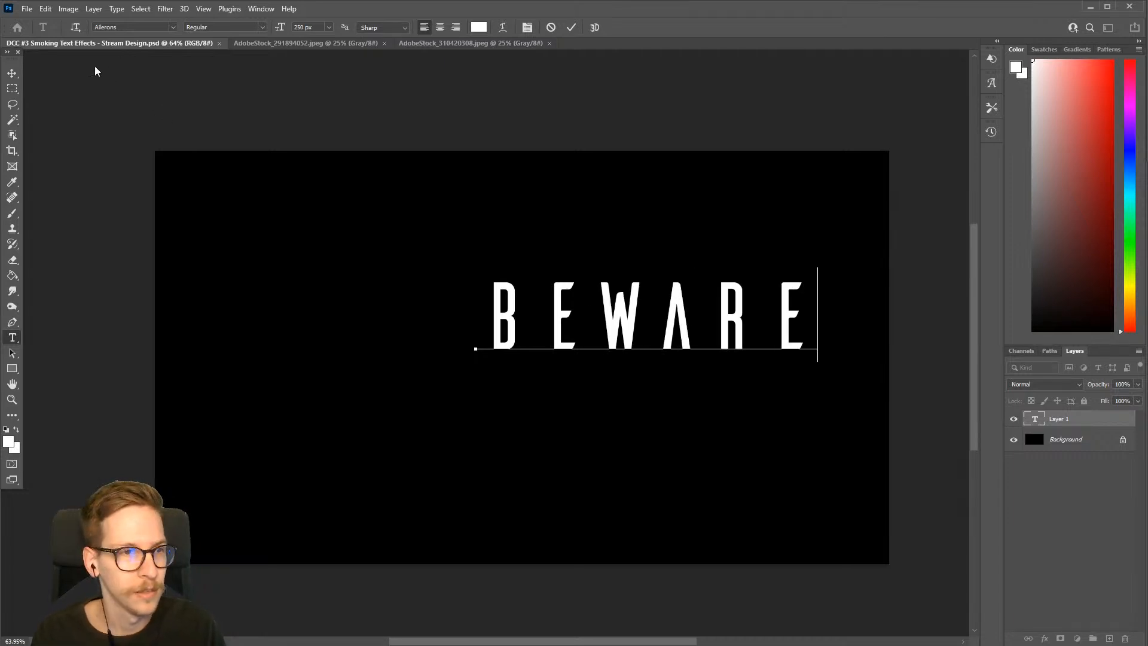
click(12, 72)
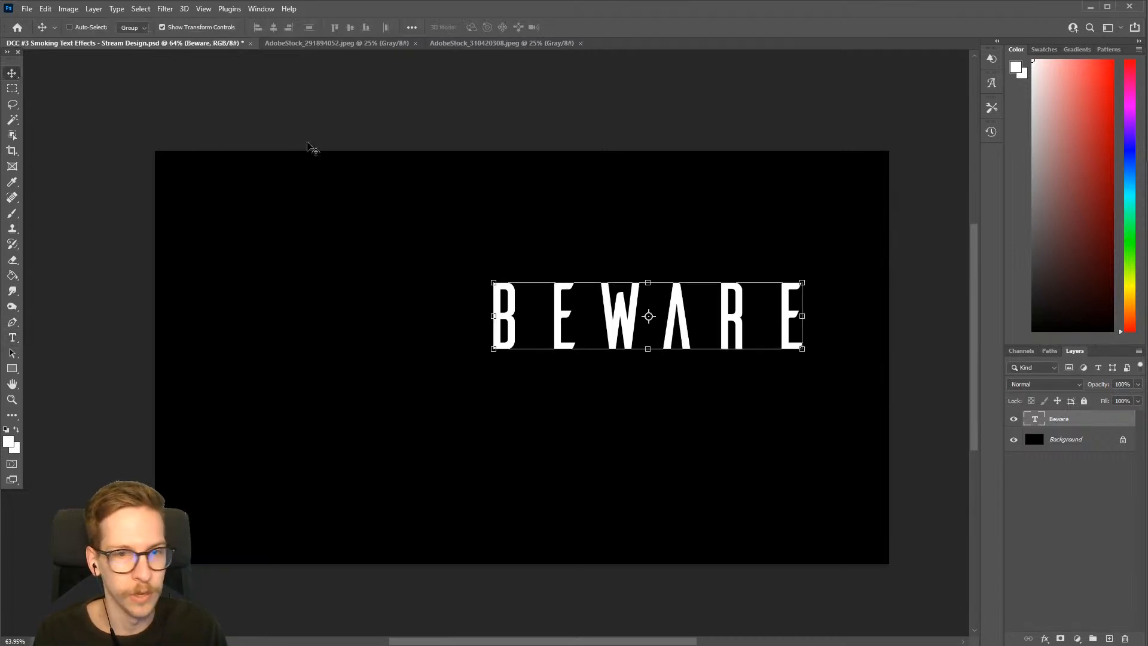
Scale the BEWARE text up proportionally to about 170% and center it on the canvas
drag(575, 315, 365, 375)
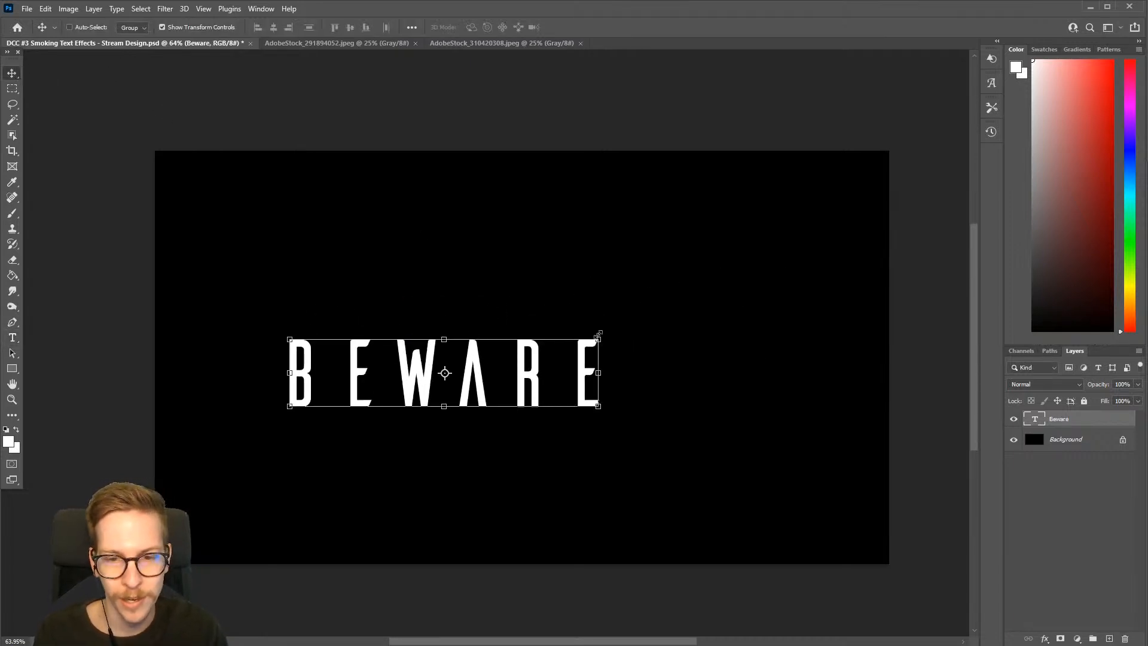
drag(598, 340, 886, 242)
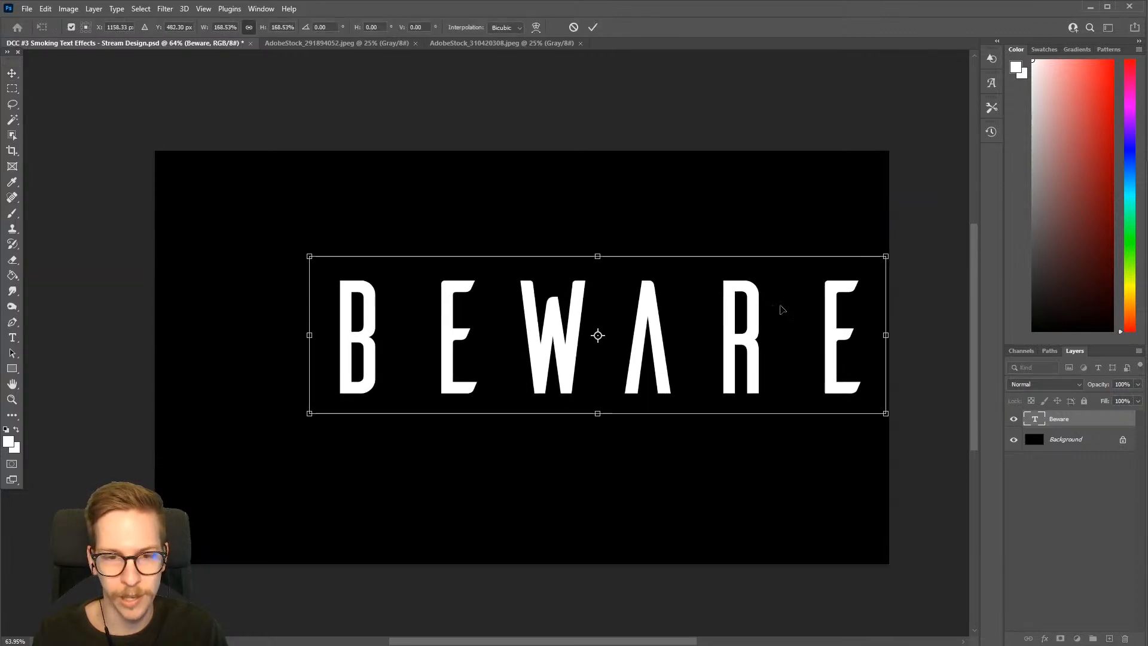
drag(782, 303, 689, 338)
drag(793, 285, 821, 278)
drag(784, 317, 788, 323)
drag(825, 284, 815, 280)
drag(738, 322, 715, 324)
key(Return)
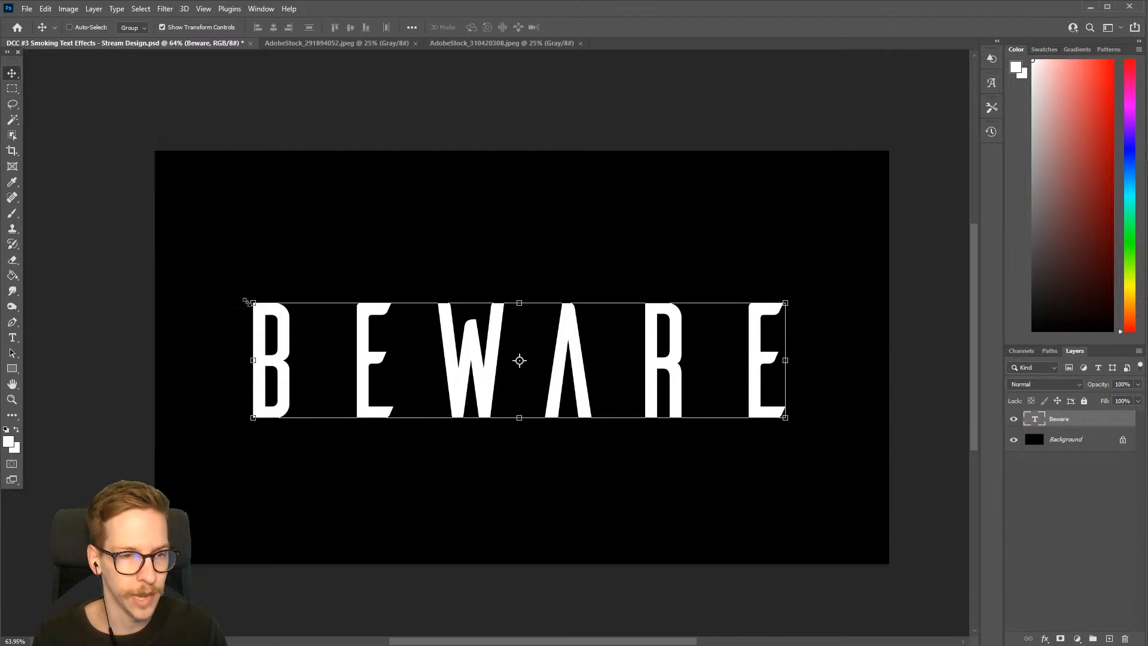
drag(609, 347, 612, 353)
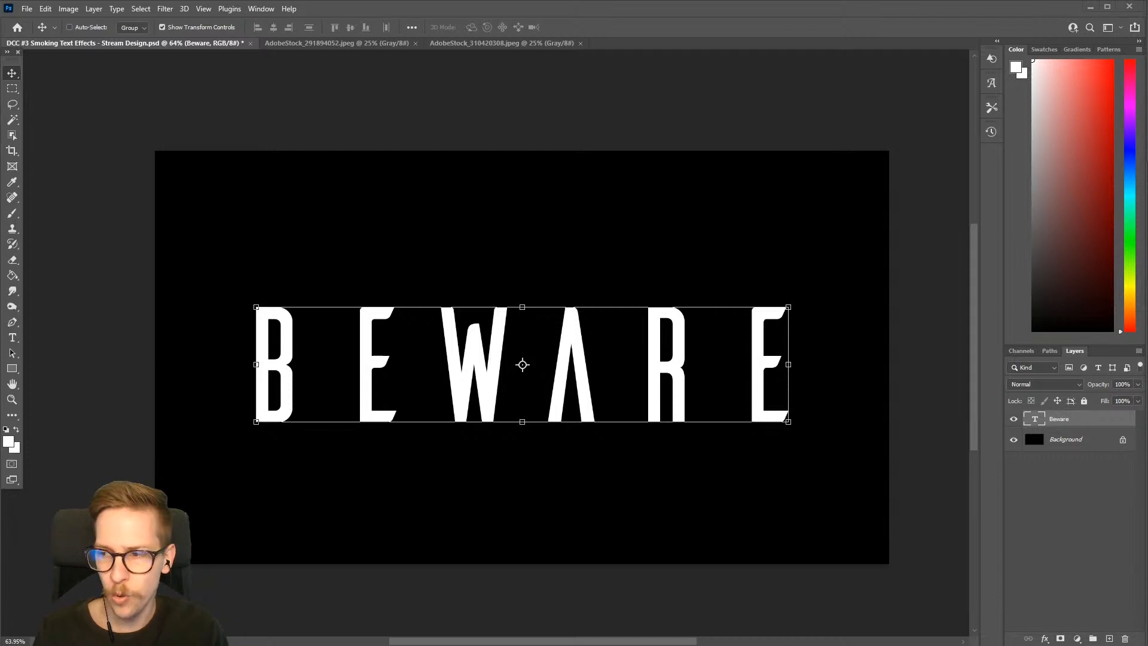
Convert the BEWARE layer to a smart object and apply a Gaussian Blur with a 7-pixel radius, comparing the preview on and off
right_click(1098, 420)
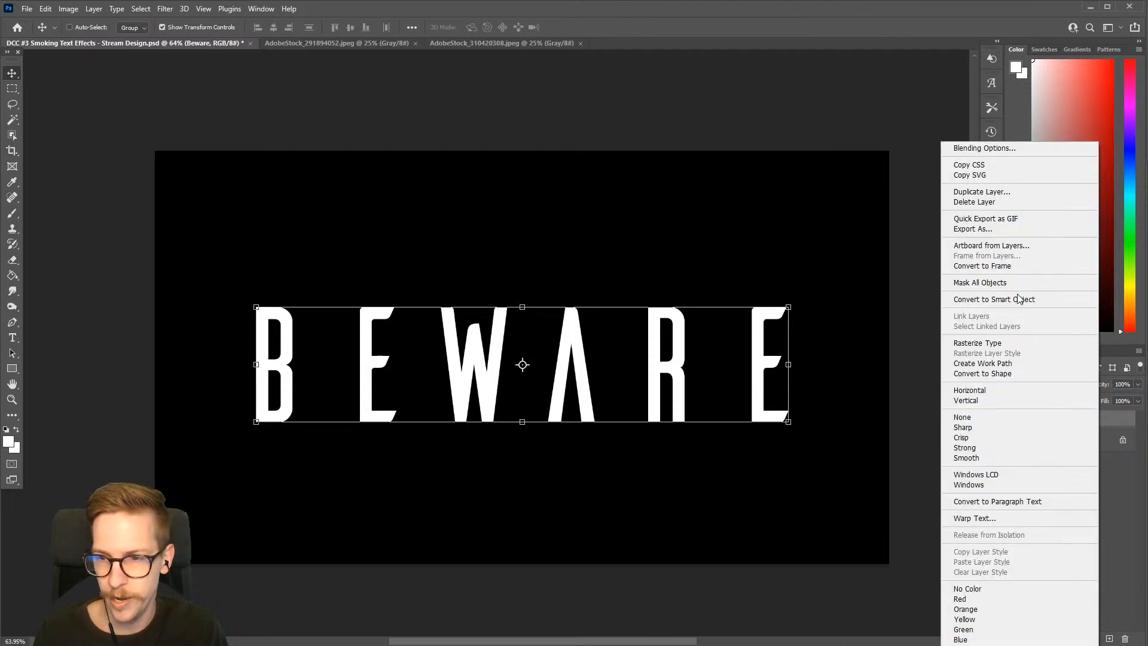
click(1040, 305)
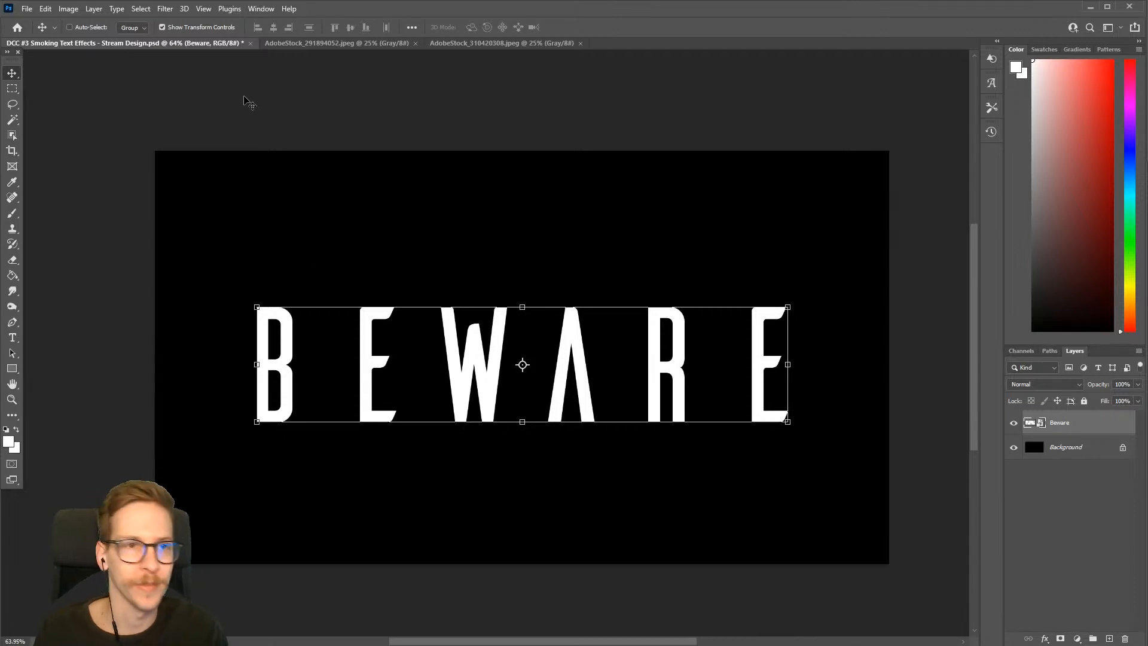
click(138, 9)
mouse_move(159, 10)
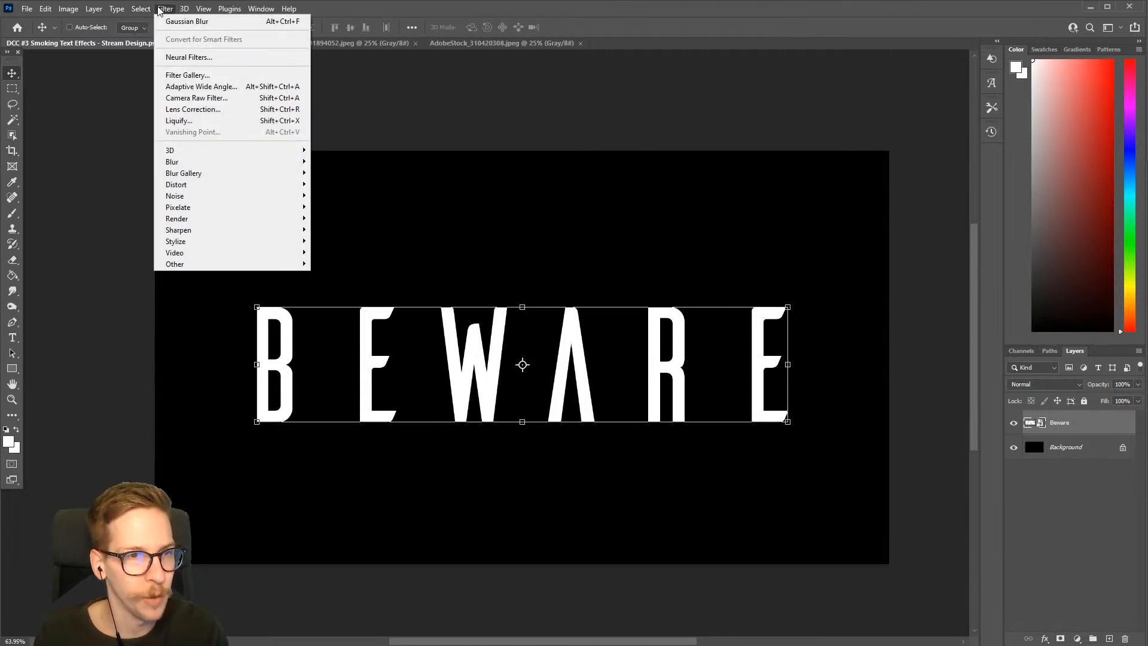
mouse_move(217, 163)
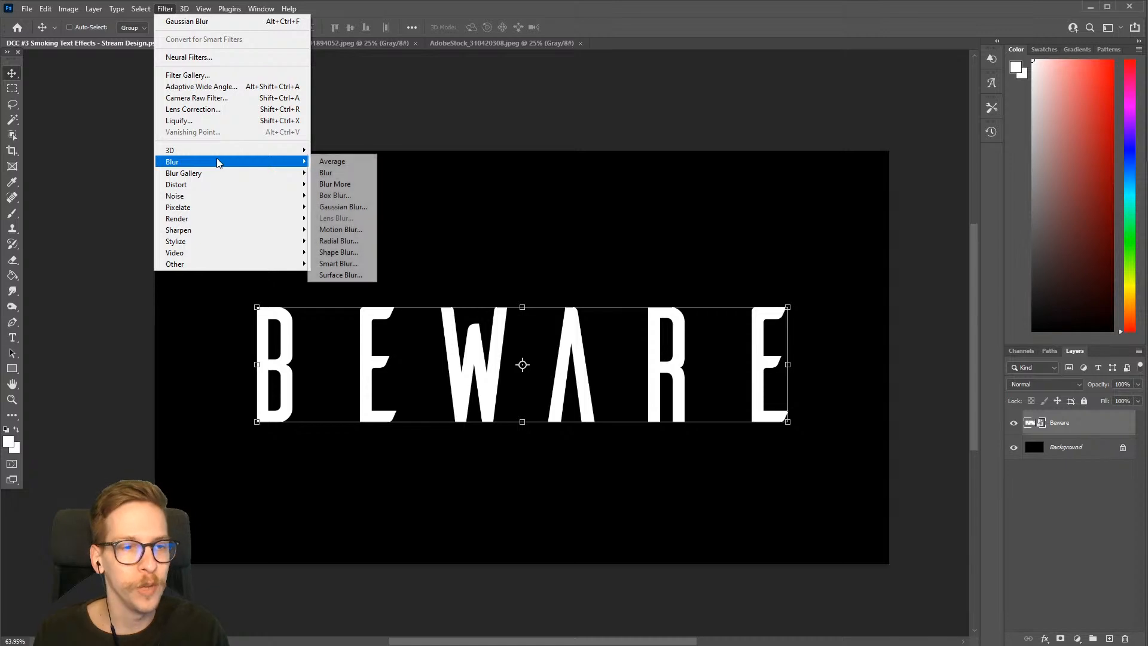
click(342, 207)
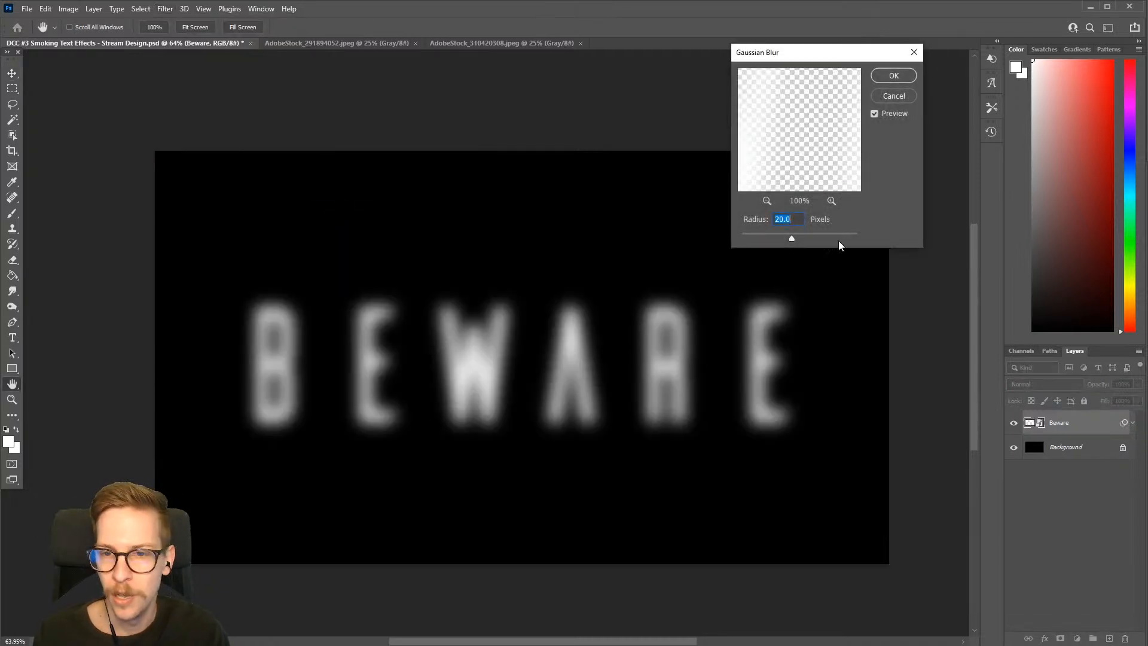
mouse_move(794, 239)
mouse_down()
mouse_move(808, 238)
mouse_move(781, 239)
mouse_up()
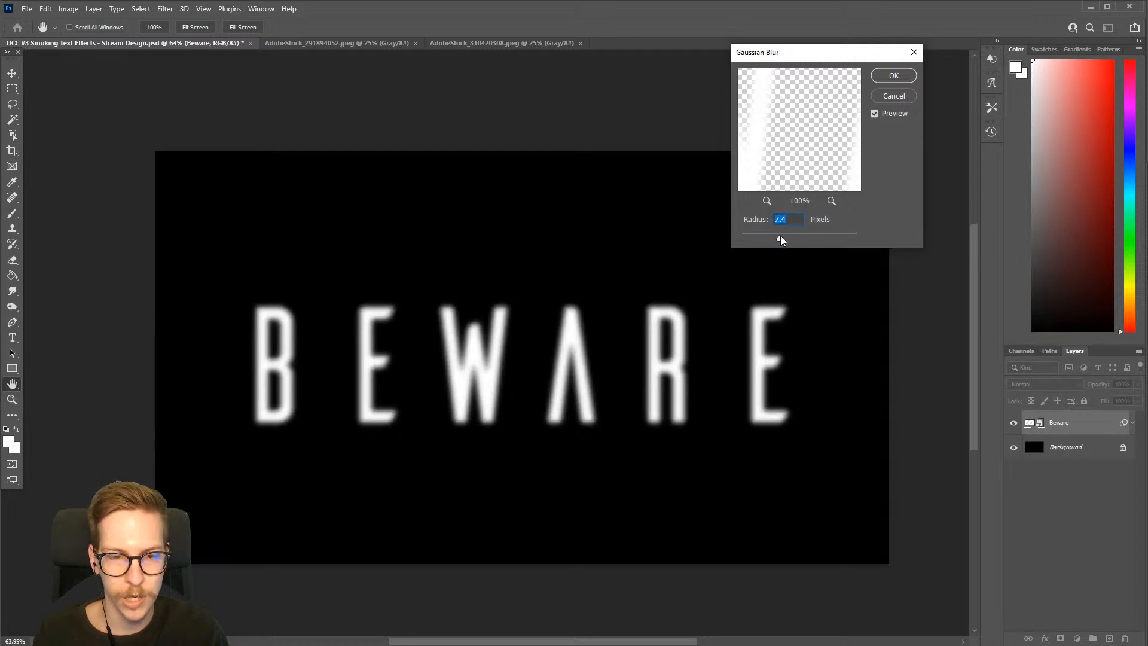
text(7)
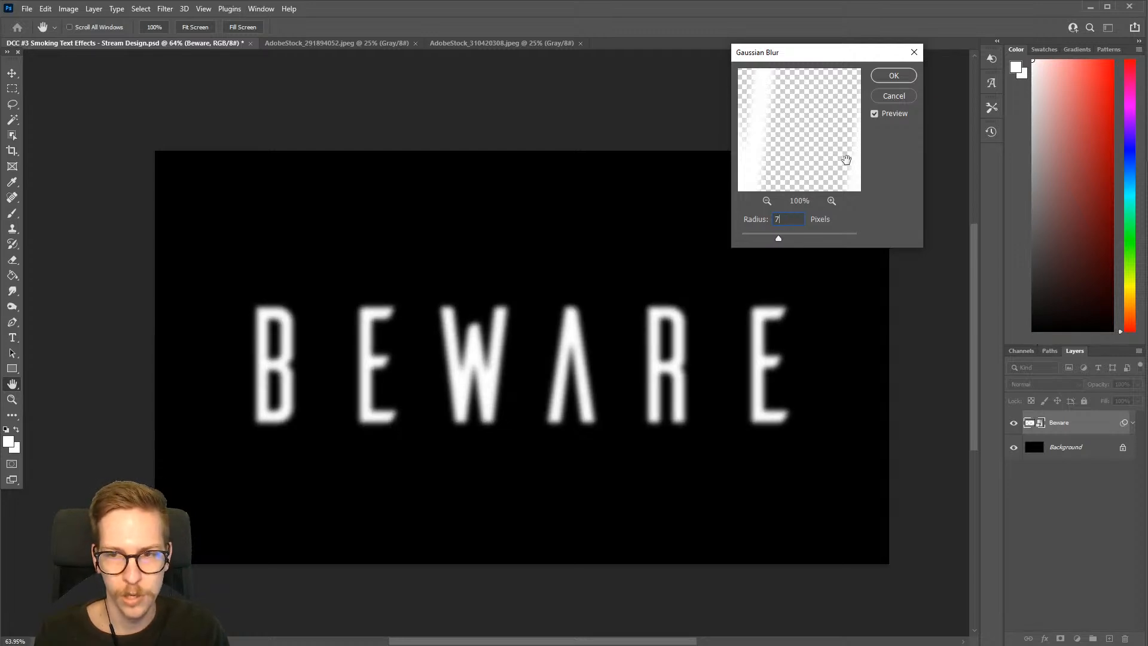
click(873, 117)
click(874, 117)
click(873, 116)
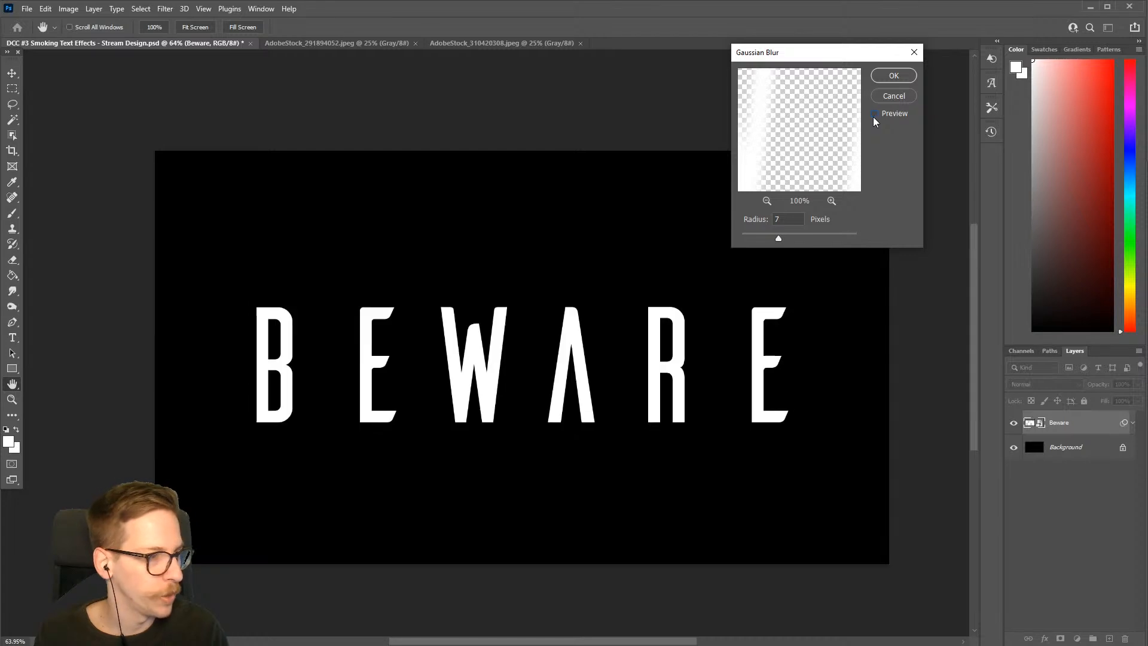
click(873, 117)
click(873, 116)
click(873, 116)
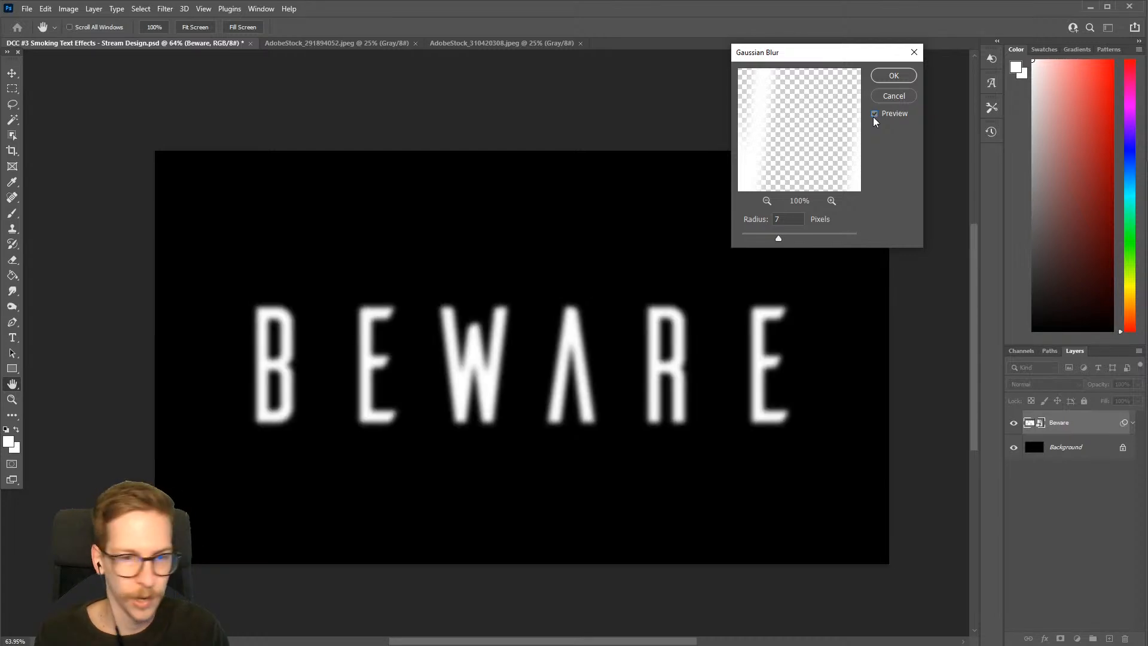
click(878, 75)
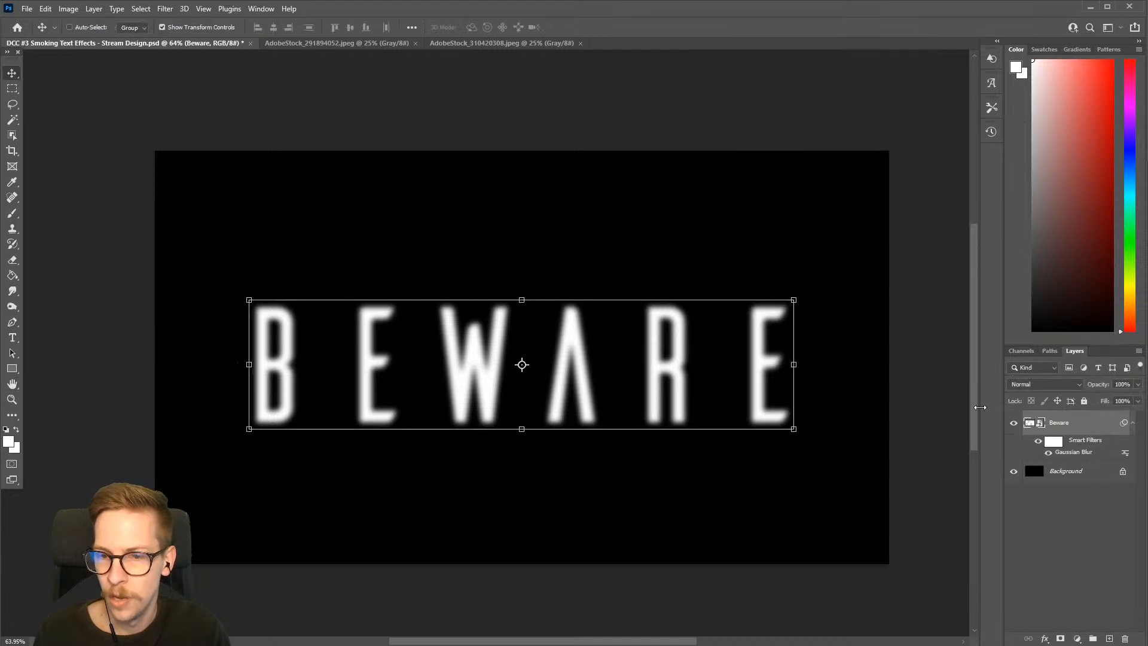
Lower the BEWARE layer's opacity to 80% and add a white layer mask to it
click(1138, 385)
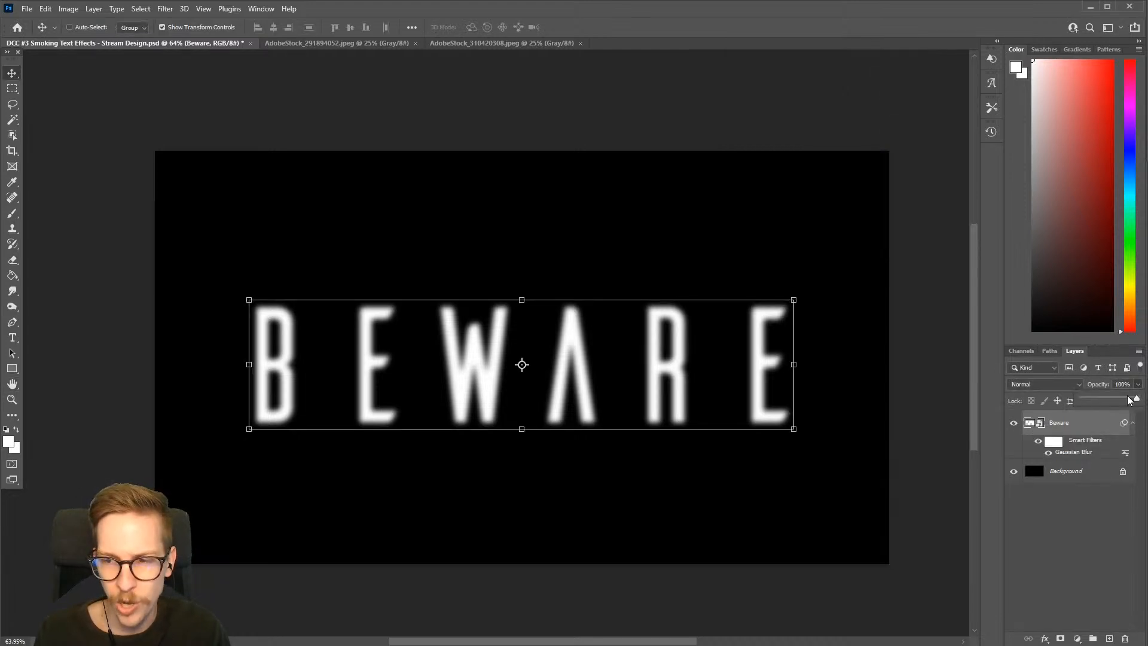
drag(1139, 398, 1126, 400)
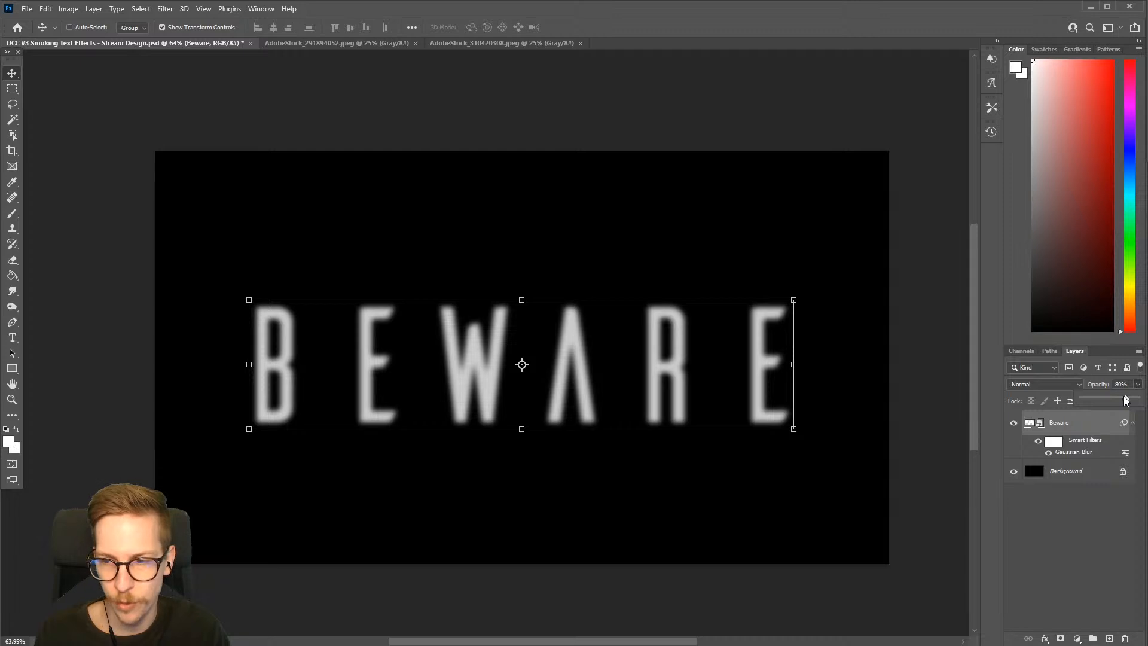
click(1089, 425)
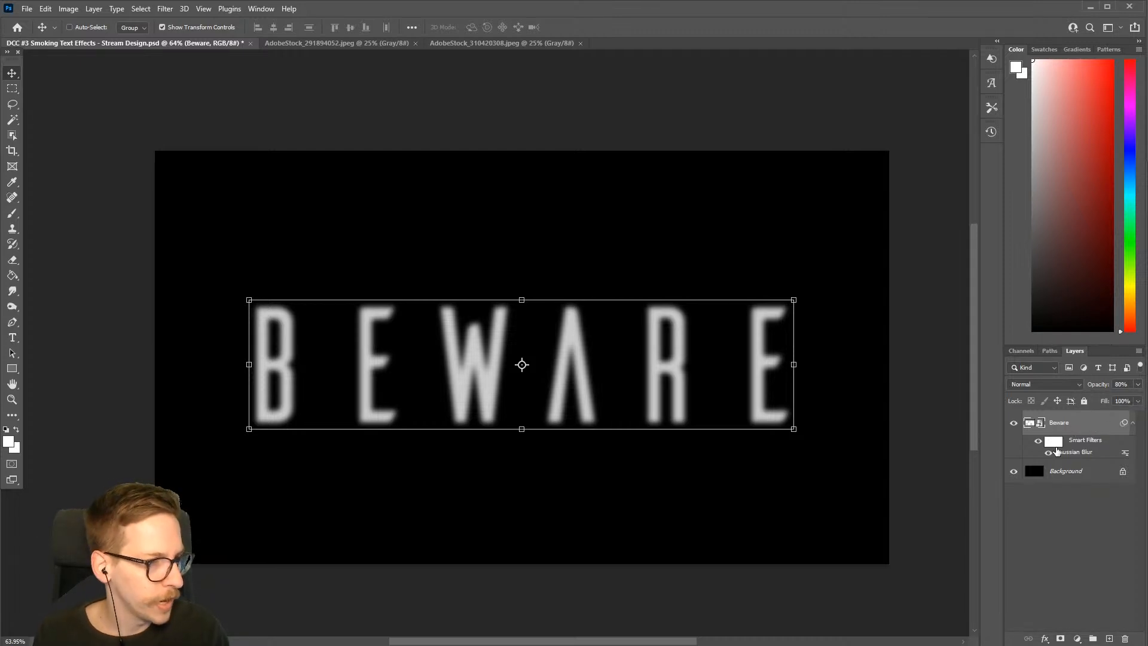
click(1054, 443)
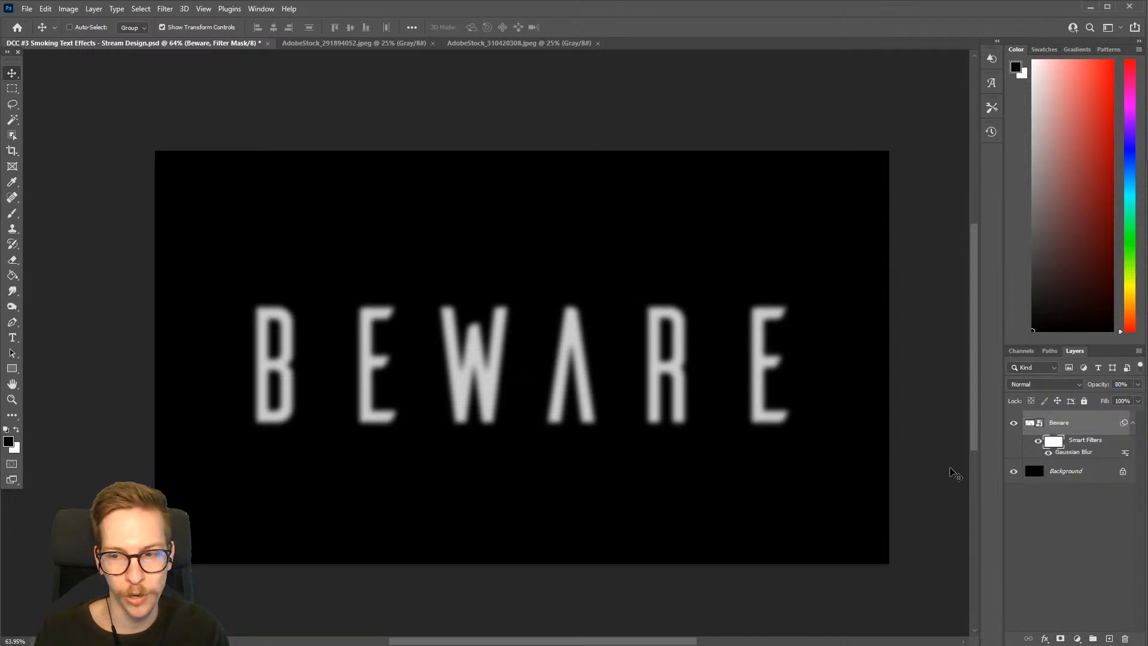
click(1059, 424)
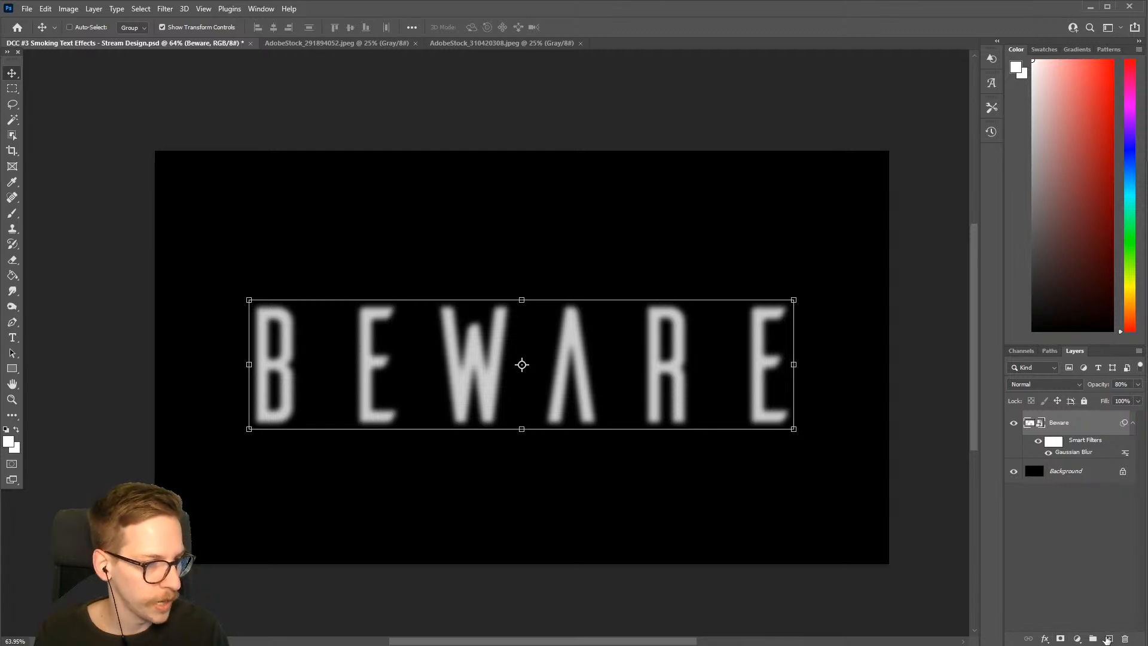
click(1062, 639)
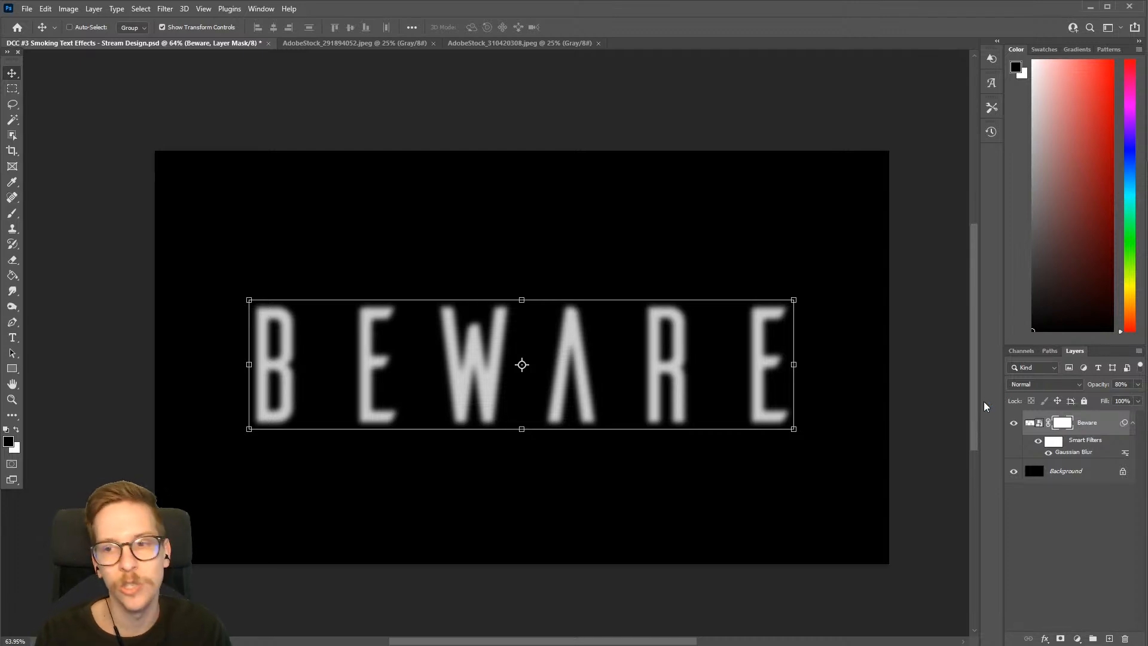
Choose the soft Airbrush preset with 0% hardness for the Brush tool
key(b)
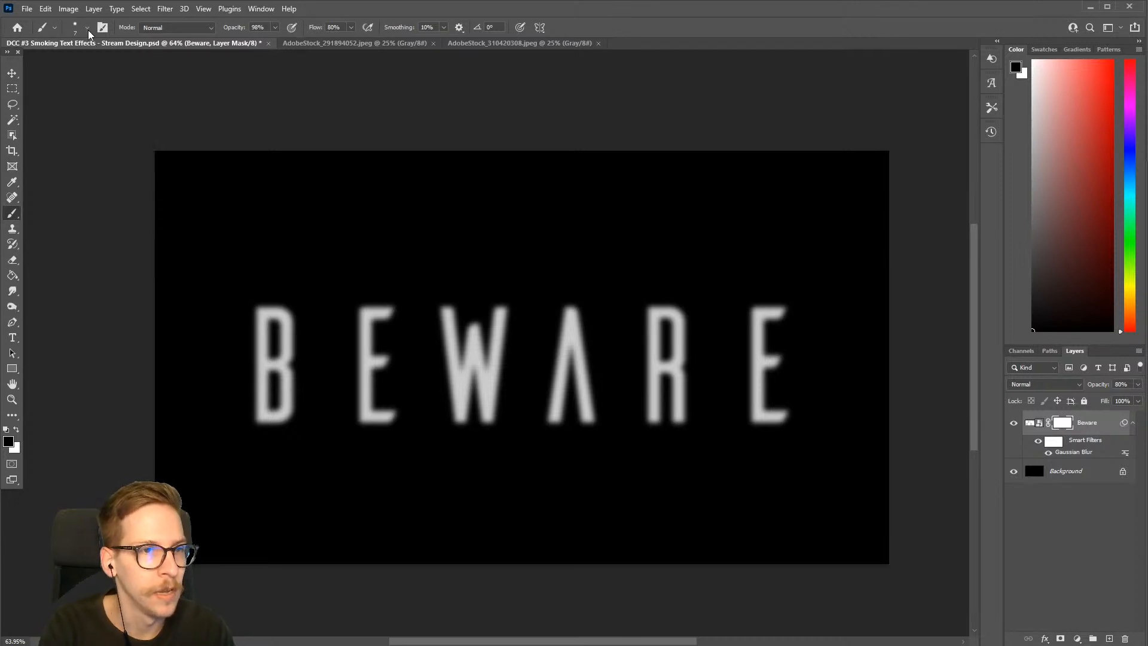
click(87, 28)
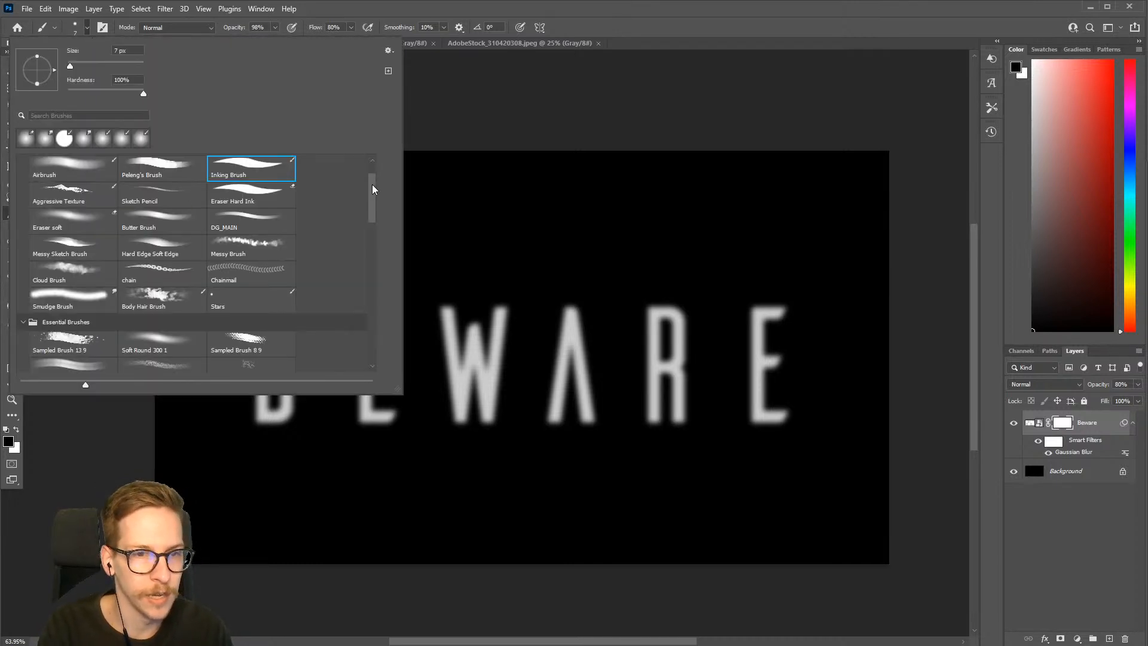
scroll(80, 198, up, 1)
click(72, 215)
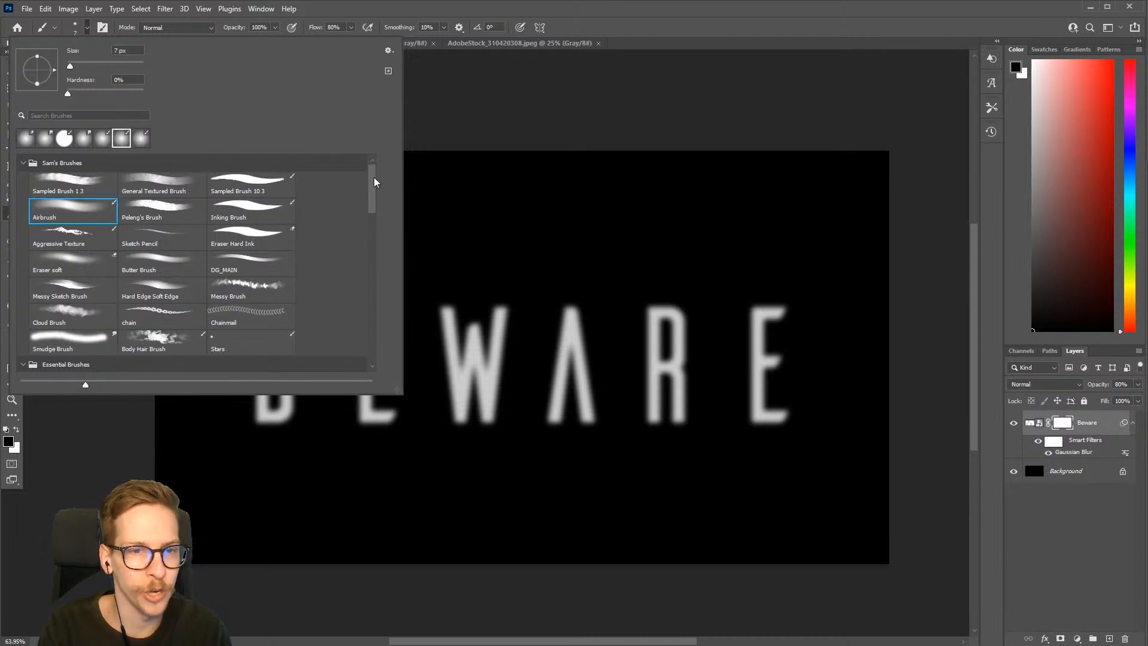
drag(375, 177, 373, 291)
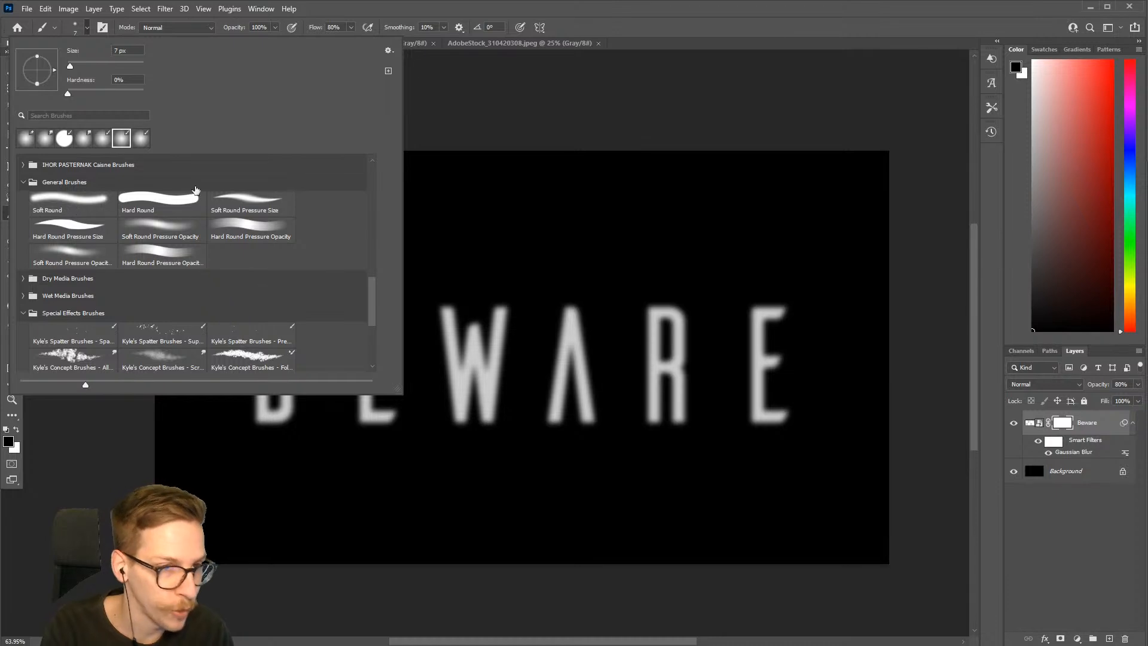
drag(371, 293, 376, 151)
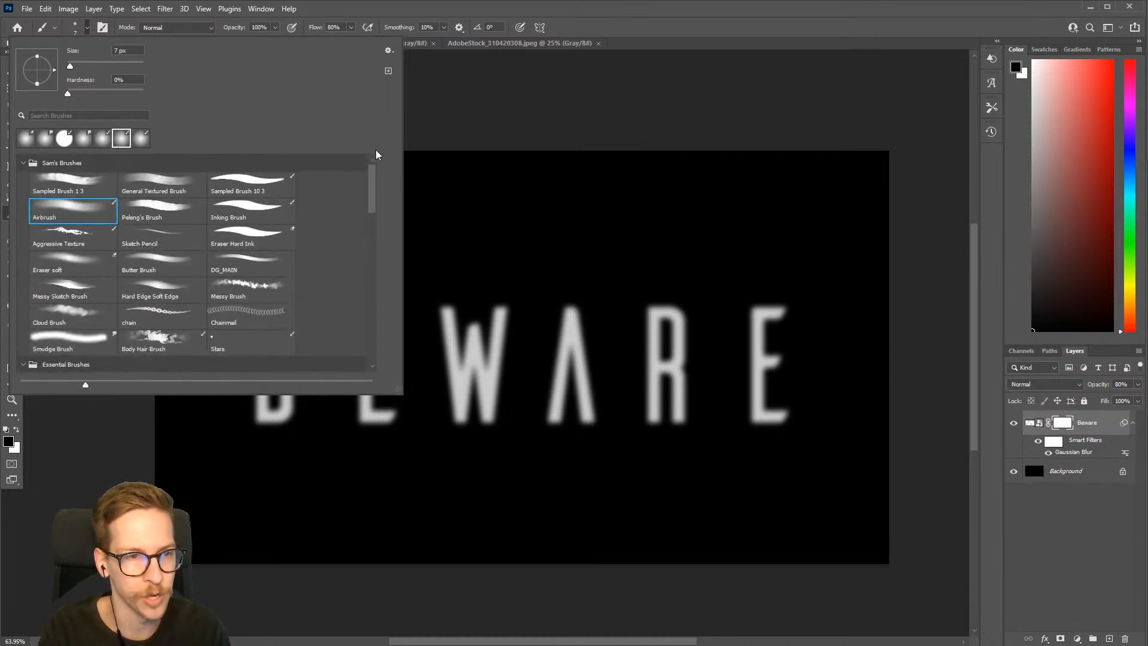
click(500, 108)
Enlarge the brush to 300 px and paint black on the layer mask to fade the upper parts of the BEWARE letters
key(bracketright)
key(bracketright)
key(bracketright)
key(bracketright)
key(bracketright)
key(bracketright)
key(bracketright)
key(bracketright)
key(bracketright)
key(bracketright)
key(bracketright)
key(bracketright)
key(bracketright)
key(bracketright)
key(bracketright)
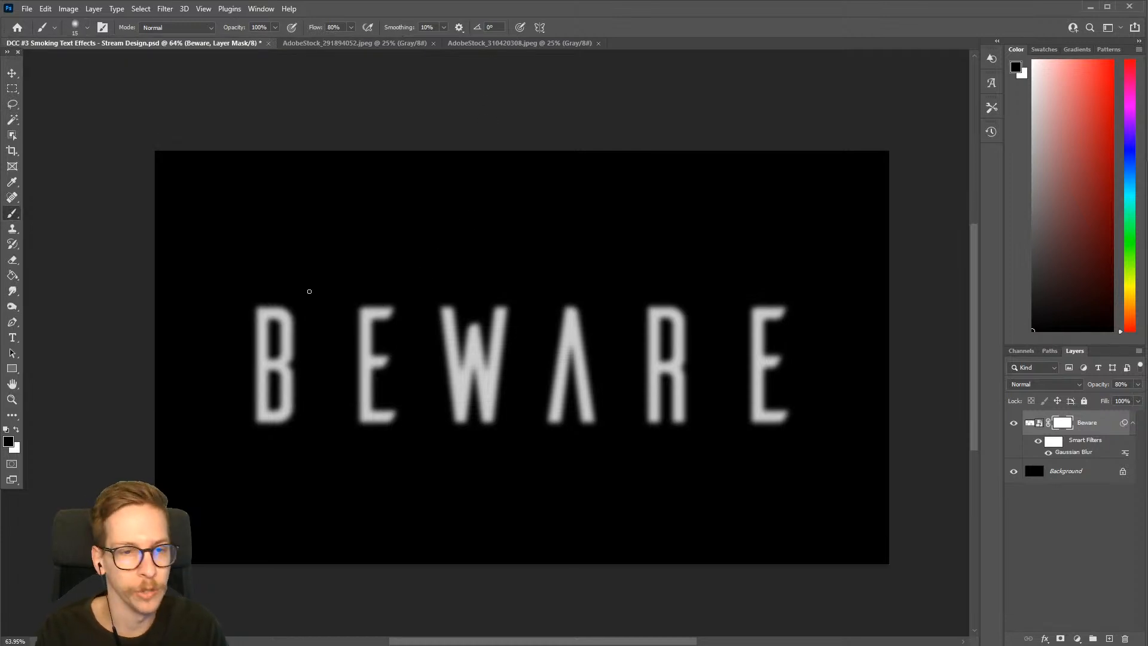
mouse_move(287, 335)
mouse_down()
mouse_move(279, 259)
mouse_move(299, 302)
mouse_up()
key(ctrl+z)
key(bracketright)
key(bracketright)
key(bracketright)
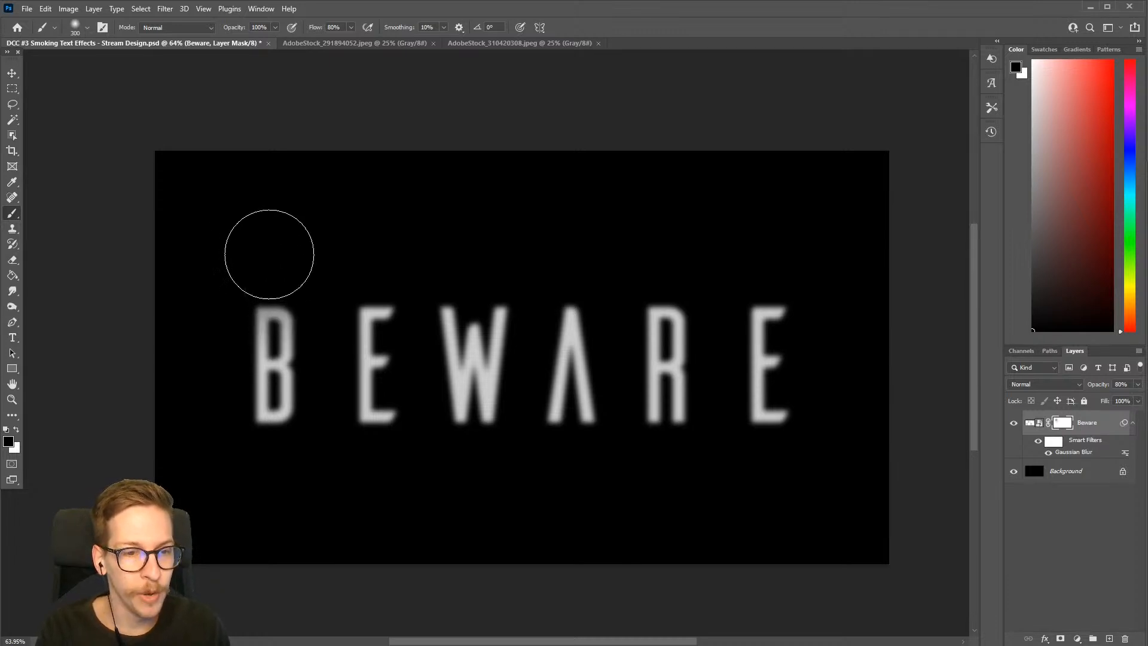
click(270, 262)
mouse_move(352, 306)
mouse_down()
mouse_move(360, 260)
mouse_move(381, 366)
mouse_move(391, 300)
mouse_move(401, 326)
mouse_move(473, 302)
mouse_move(460, 257)
mouse_move(473, 374)
mouse_move(478, 279)
mouse_move(509, 380)
mouse_move(569, 303)
mouse_move(571, 349)
mouse_move(570, 260)
mouse_move(586, 372)
mouse_move(674, 323)
mouse_move(660, 272)
mouse_move(669, 383)
mouse_move(679, 357)
mouse_move(674, 267)
mouse_move(719, 368)
mouse_move(799, 254)
mouse_move(764, 354)
mouse_up()
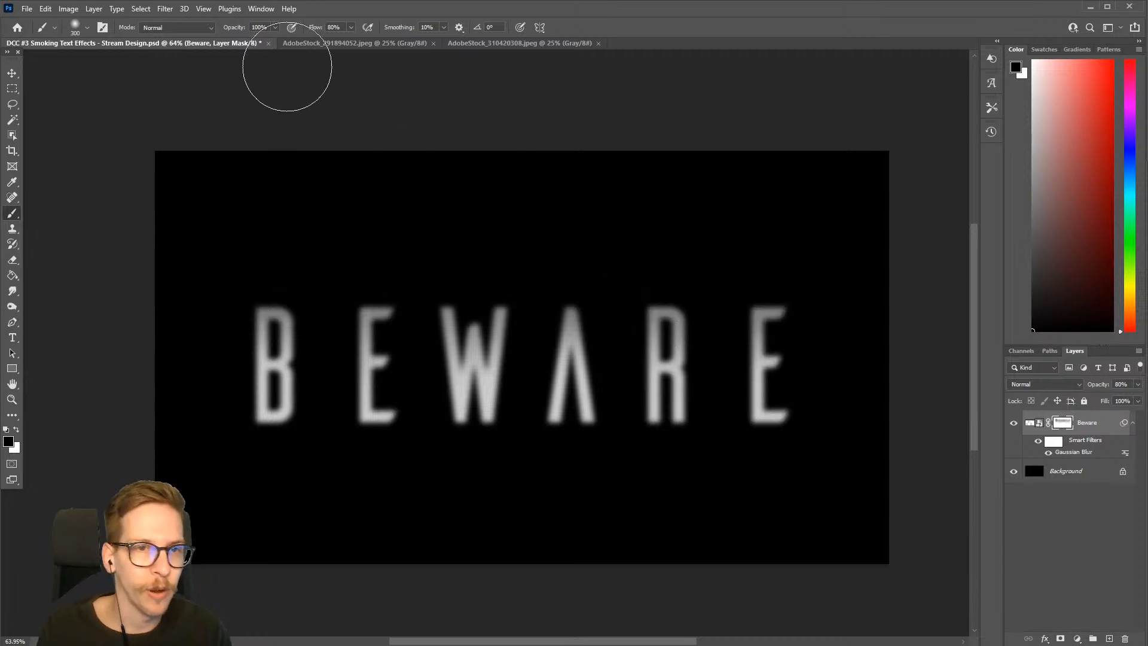
Lower the brush flow to 42% and paint black on the layer mask at 300–400 px to fade the lower parts of the letters
click(350, 28)
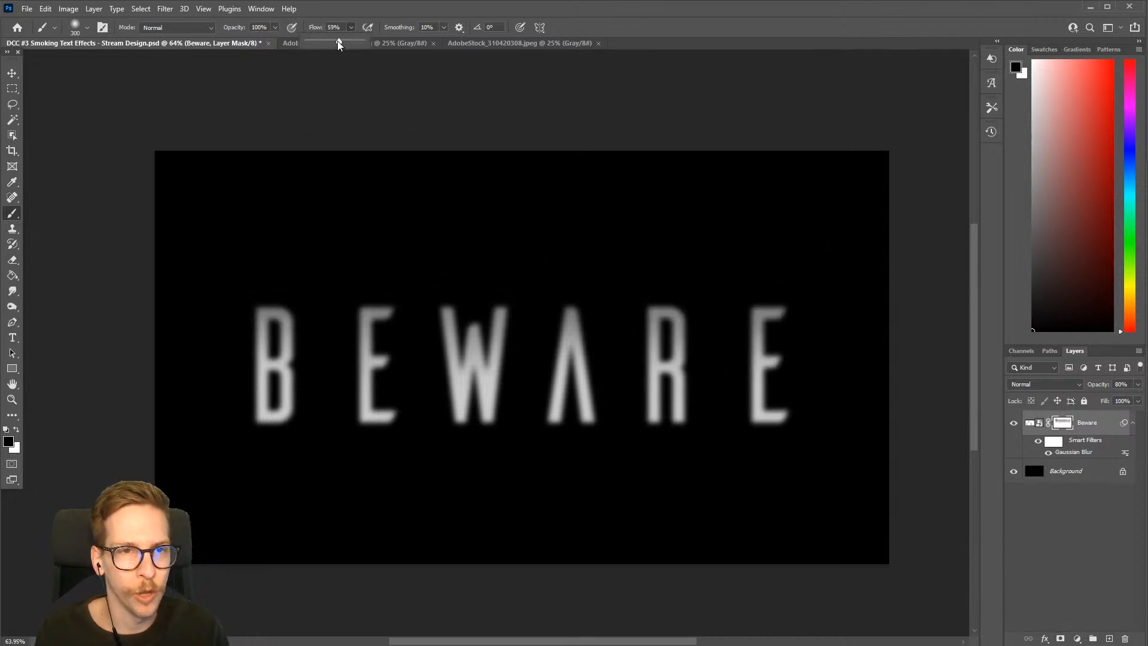
drag(335, 41, 329, 41)
mouse_move(559, 464)
mouse_down()
mouse_move(574, 472)
mouse_move(496, 510)
mouse_up()
key(bracketright)
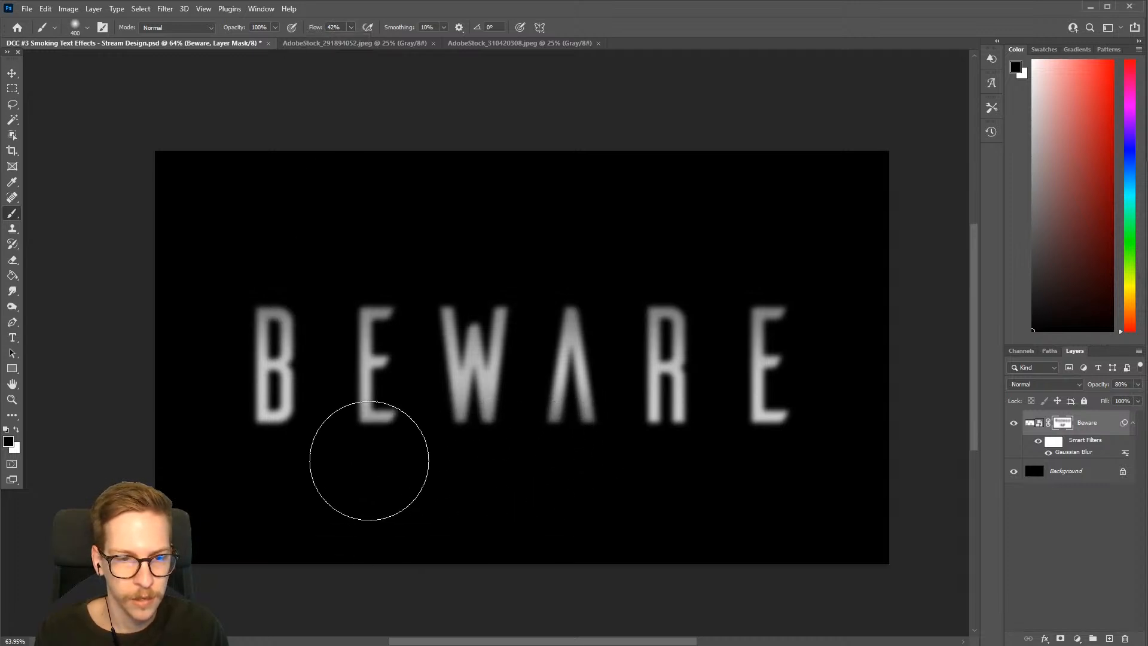
key(bracketright)
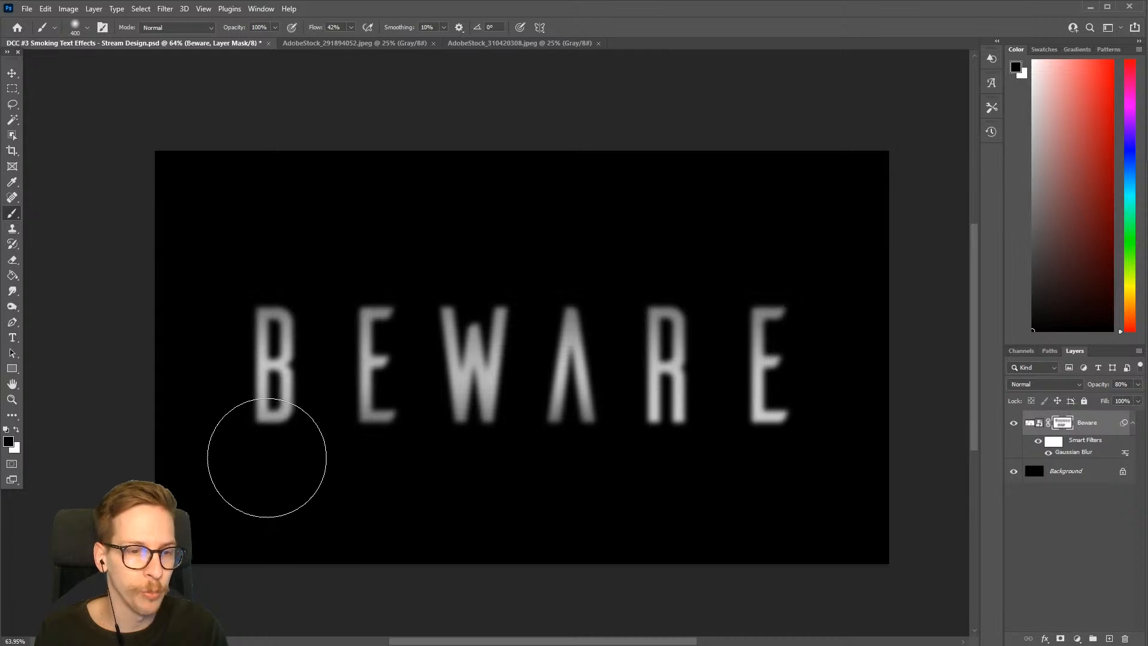
key(bracketleft)
key(bracketleft)
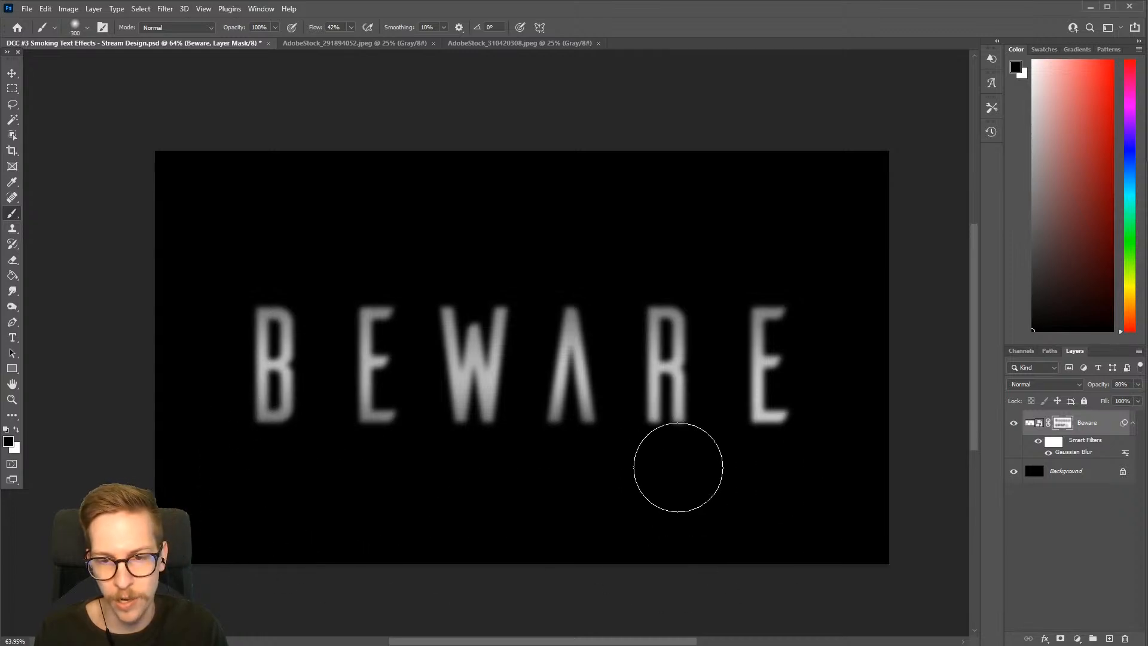
key(bracketright)
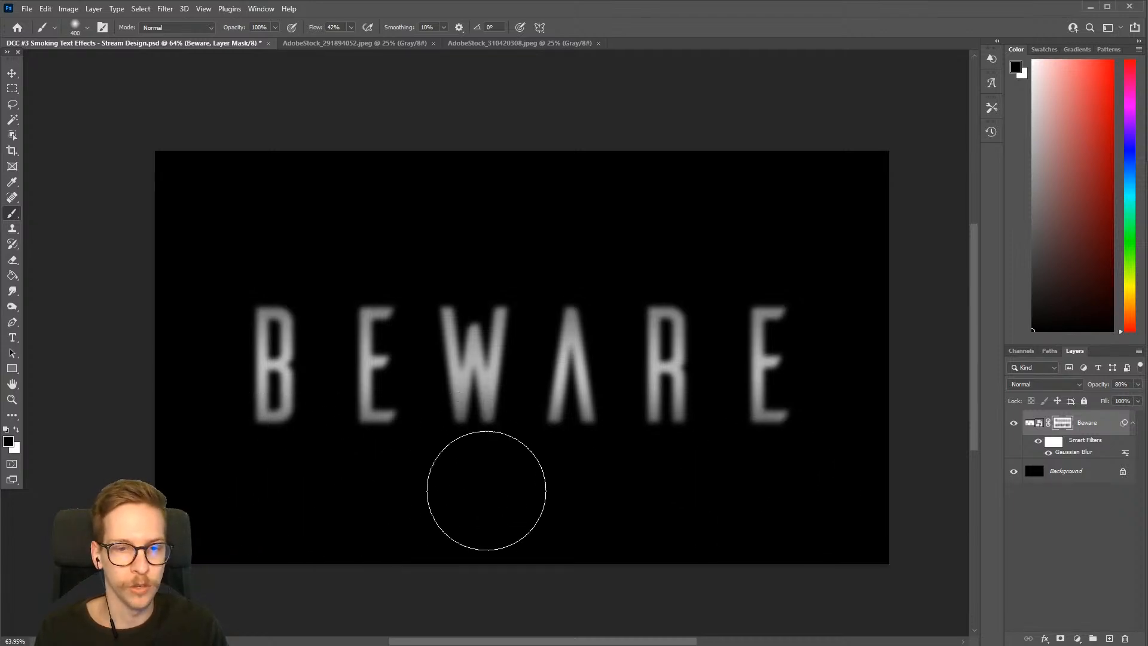
click(351, 29)
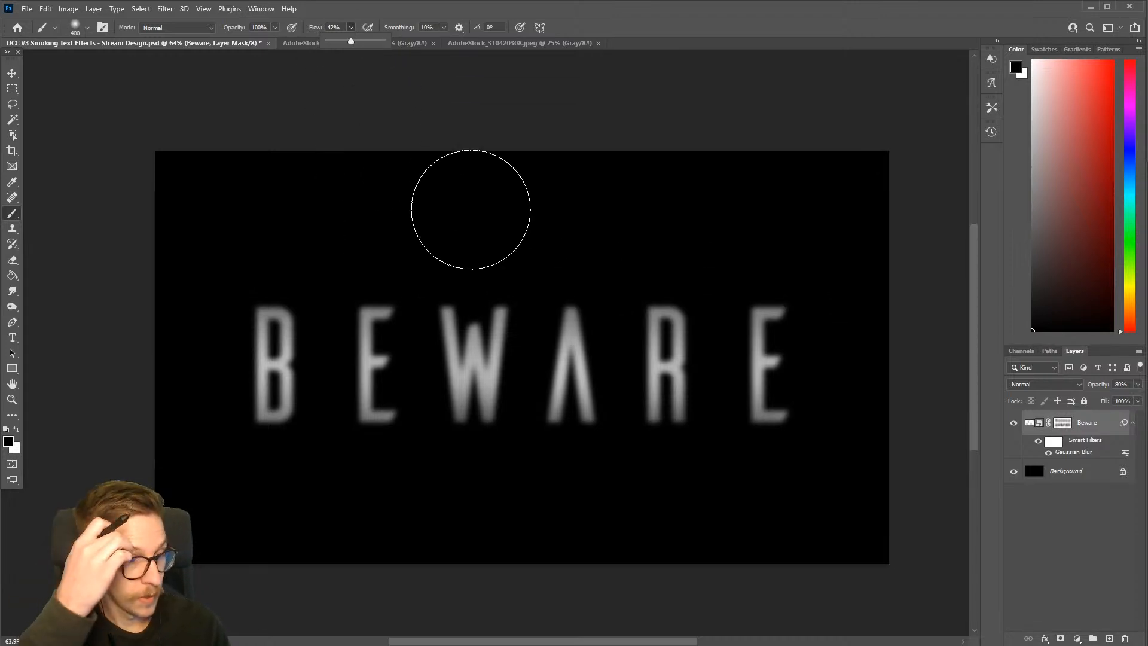
Save the document and duplicate the Beware layer with its mask and smart filter
click(1080, 425)
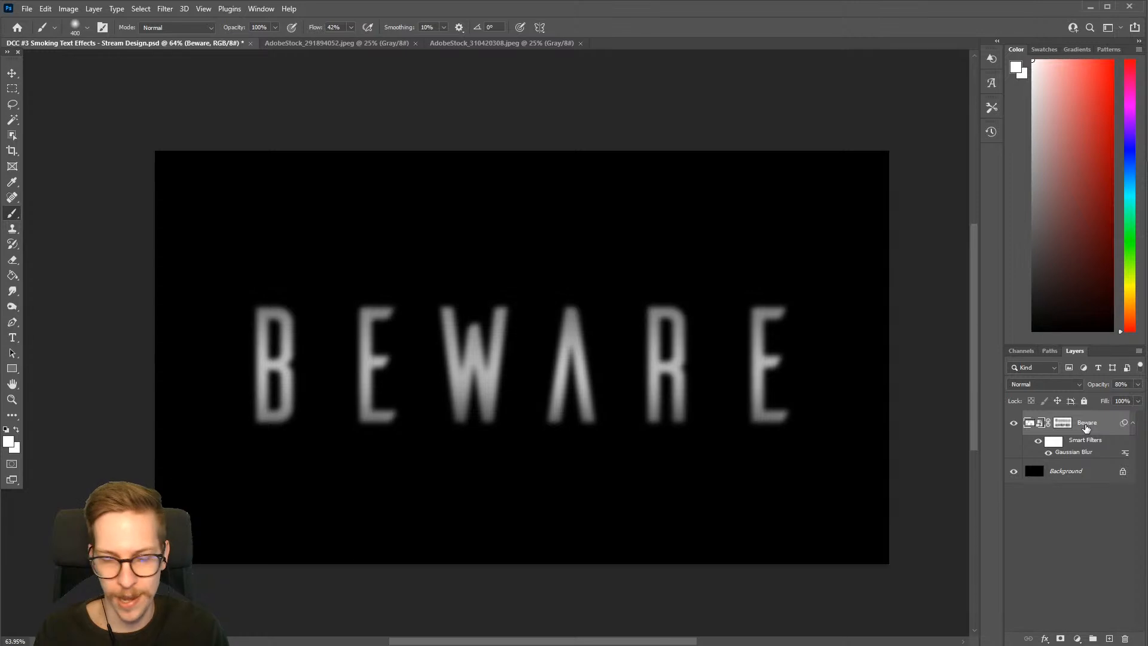
key(ctrl+s)
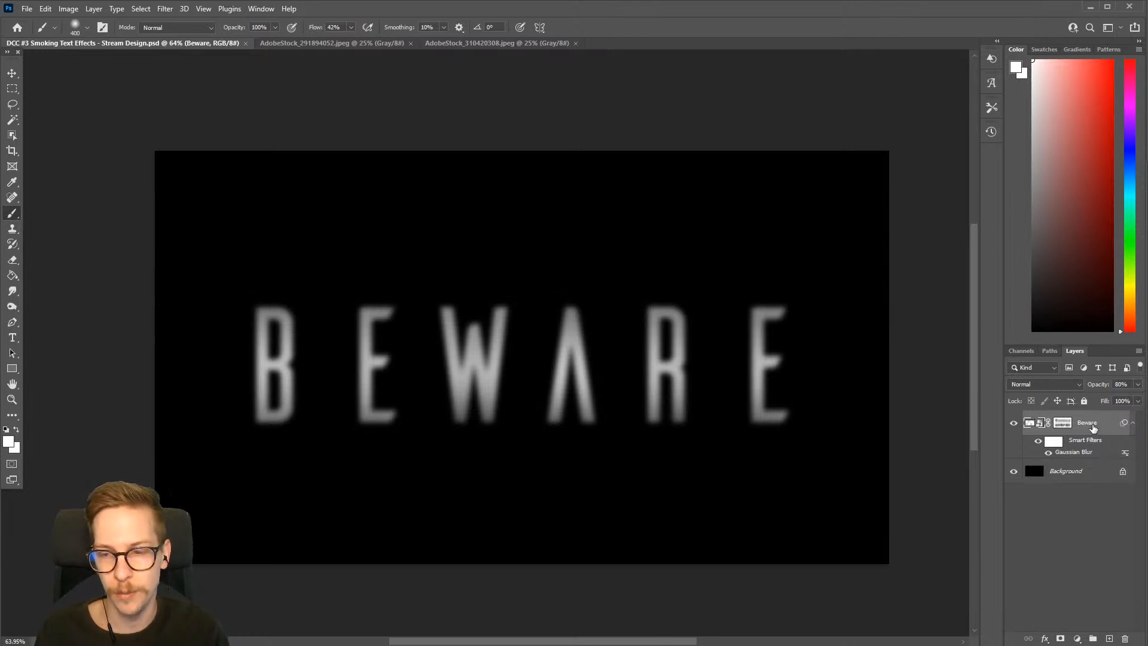
key(ctrl+j)
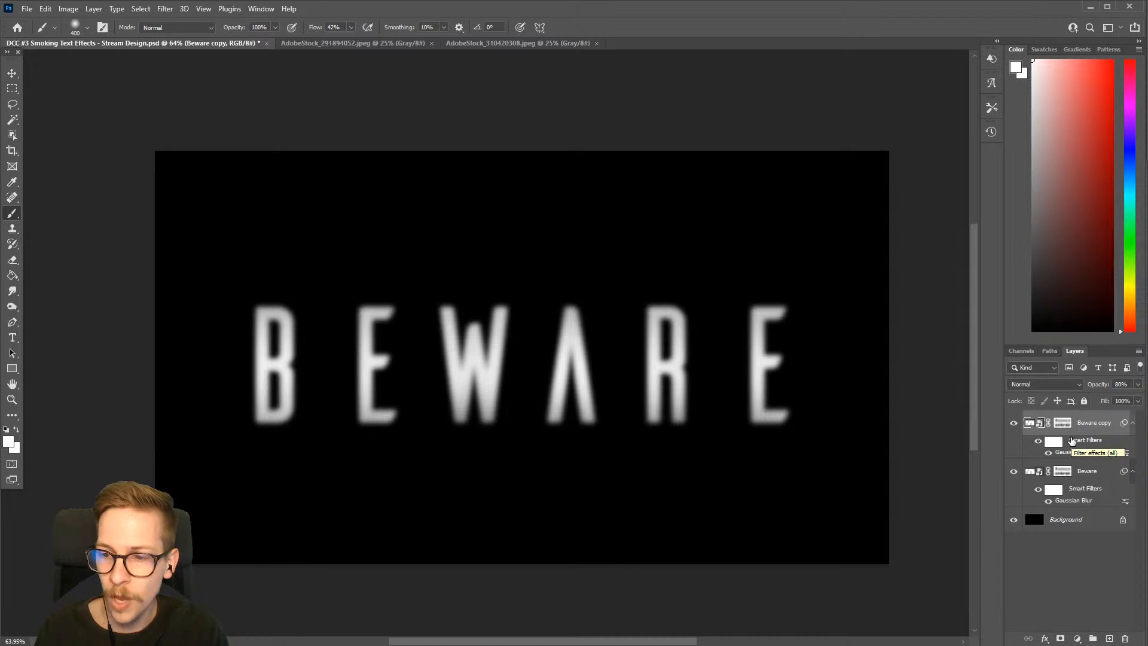
Hide the original Beware layer and keep only the duplicate visible above the background
click(1014, 472)
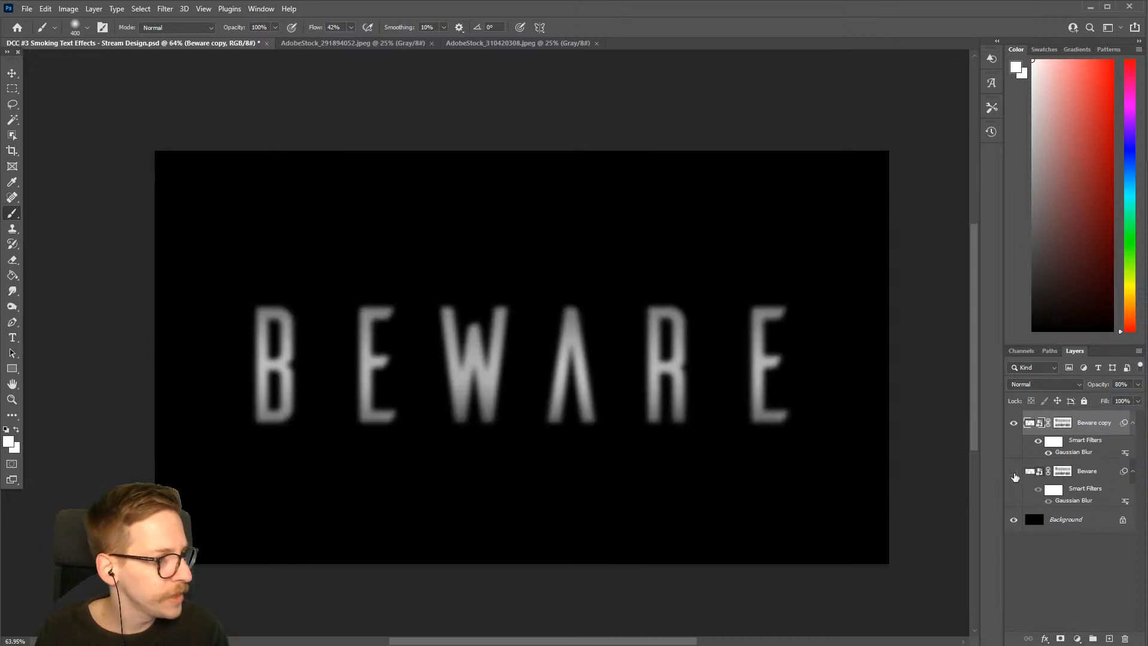
click(1015, 473)
click(1015, 472)
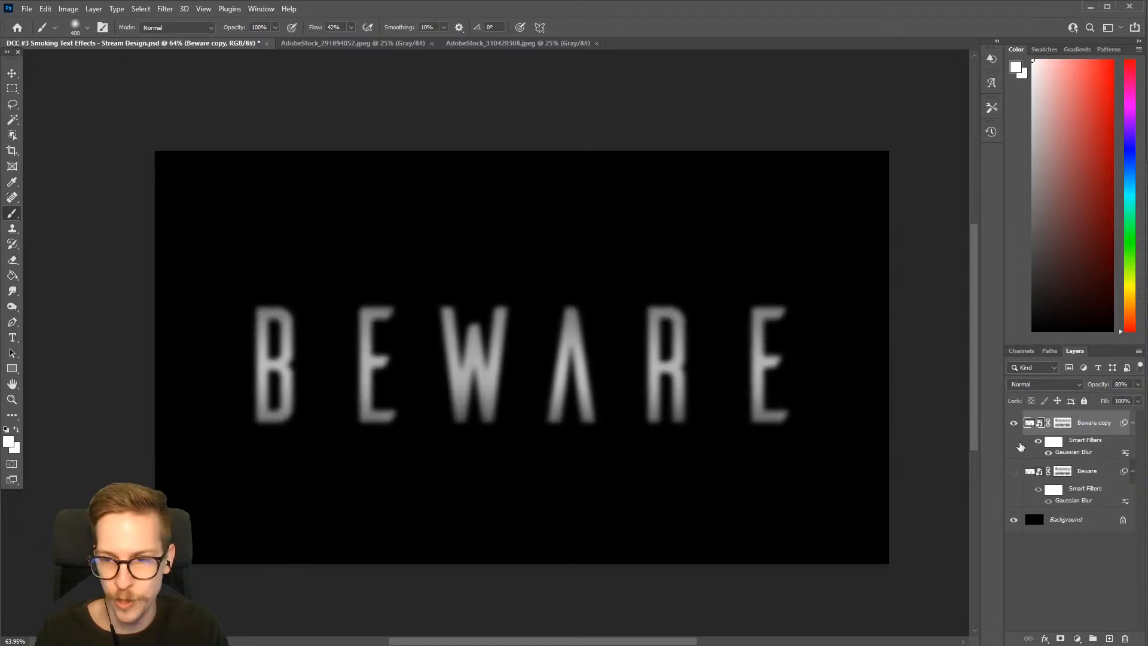
click(1014, 423)
click(1014, 423)
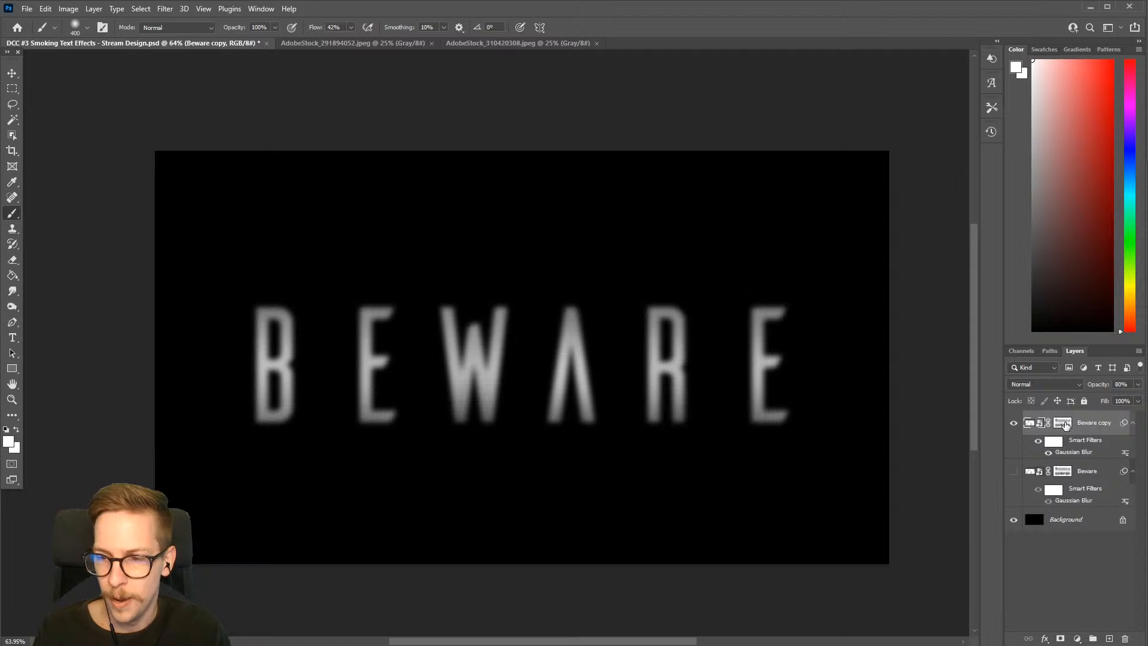
Disable the layer mask on the Beware copy layer
click(1064, 424)
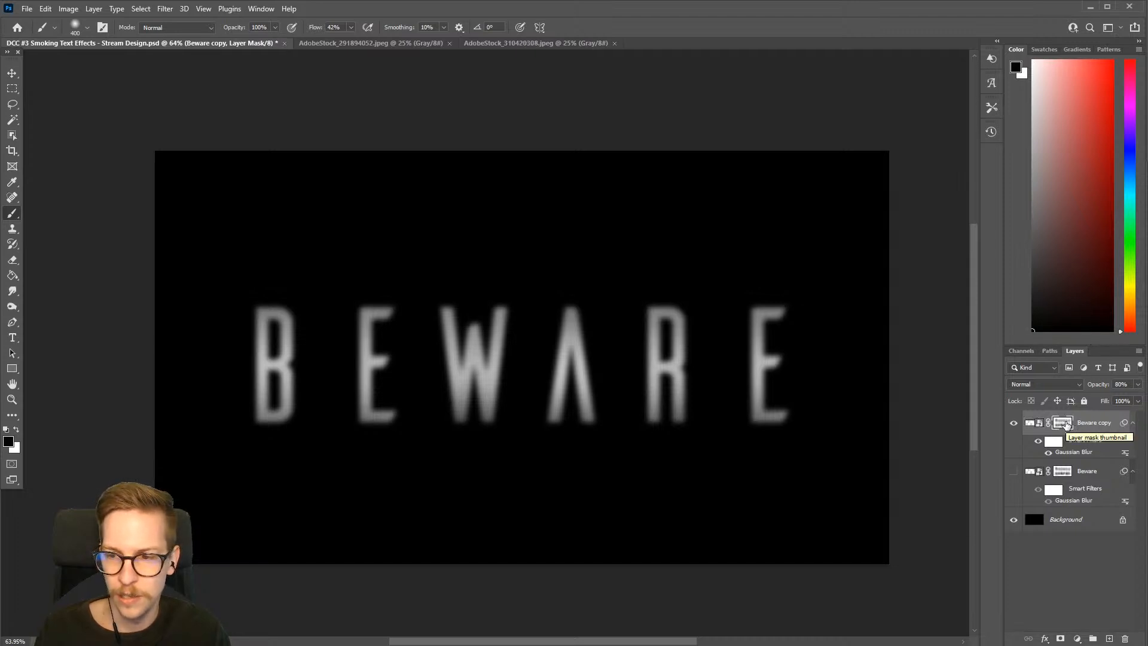
right_click(1064, 424)
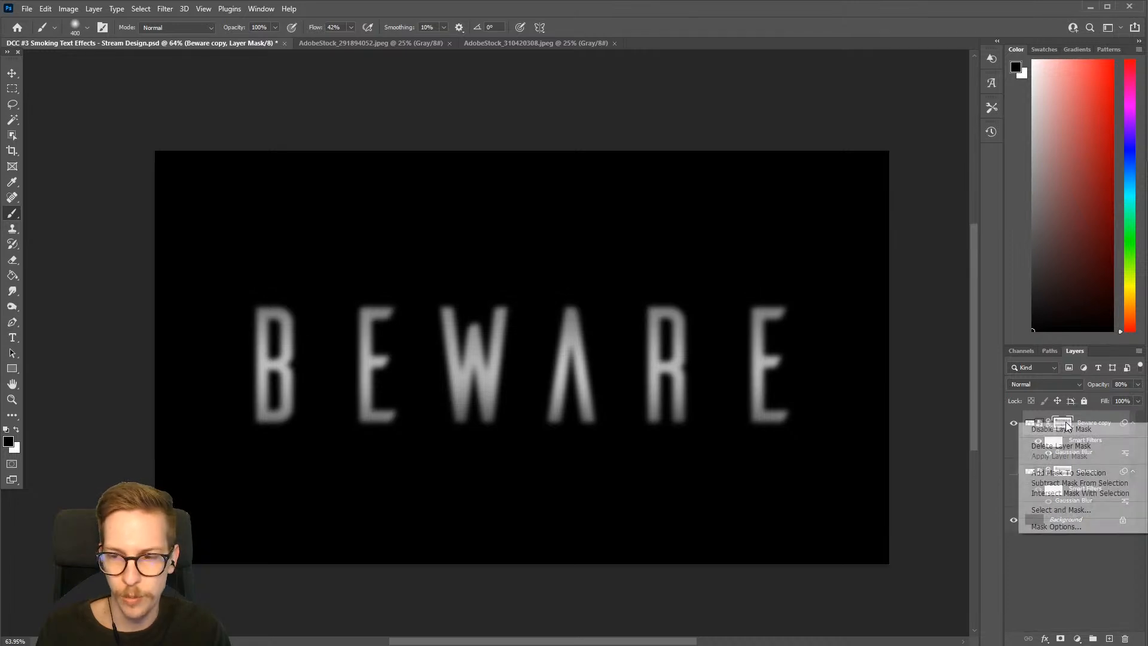
key(Escape)
right_click(1065, 424)
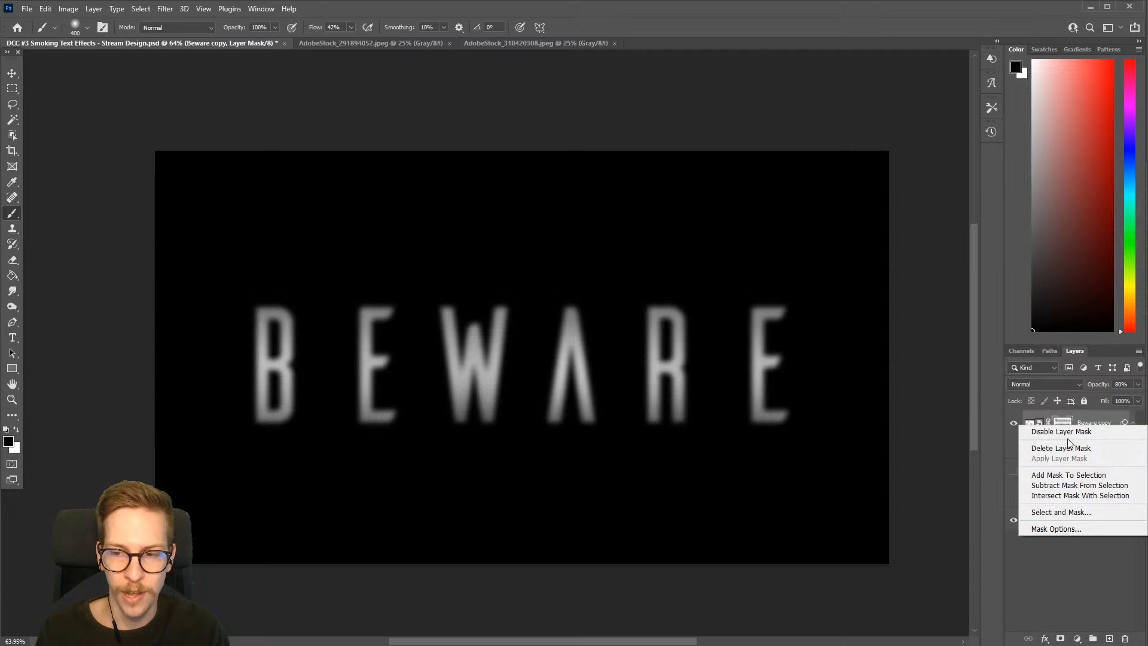
click(1070, 431)
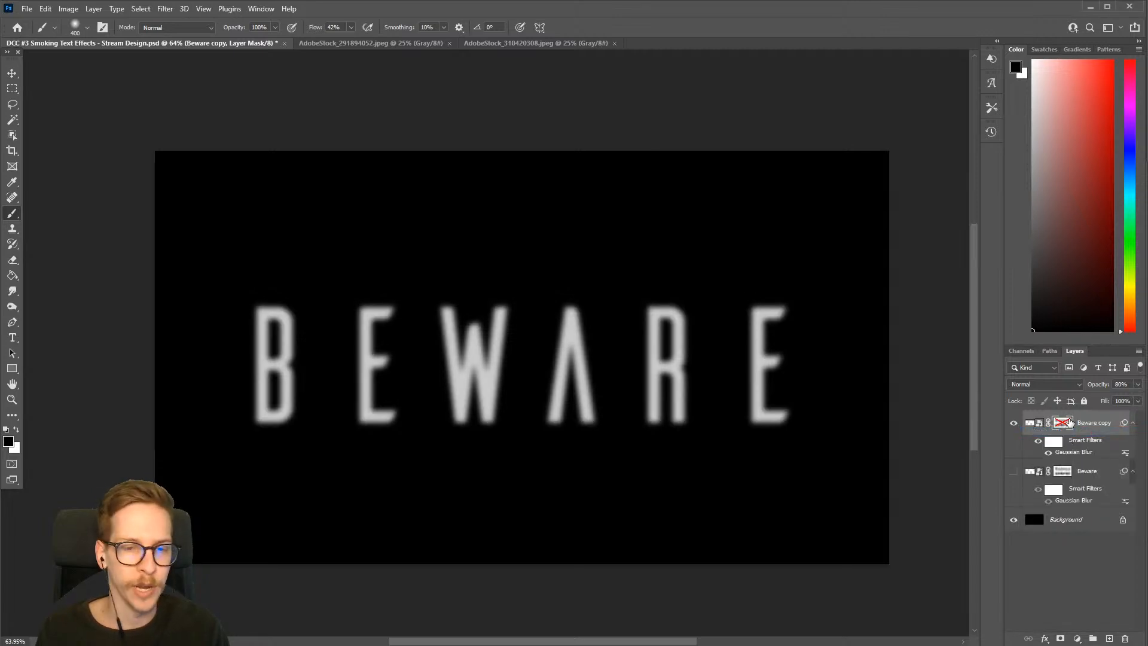
Set the Gaussian Blur smart filter radius on the Beware copy layer to 20 pixels
double_click(1079, 458)
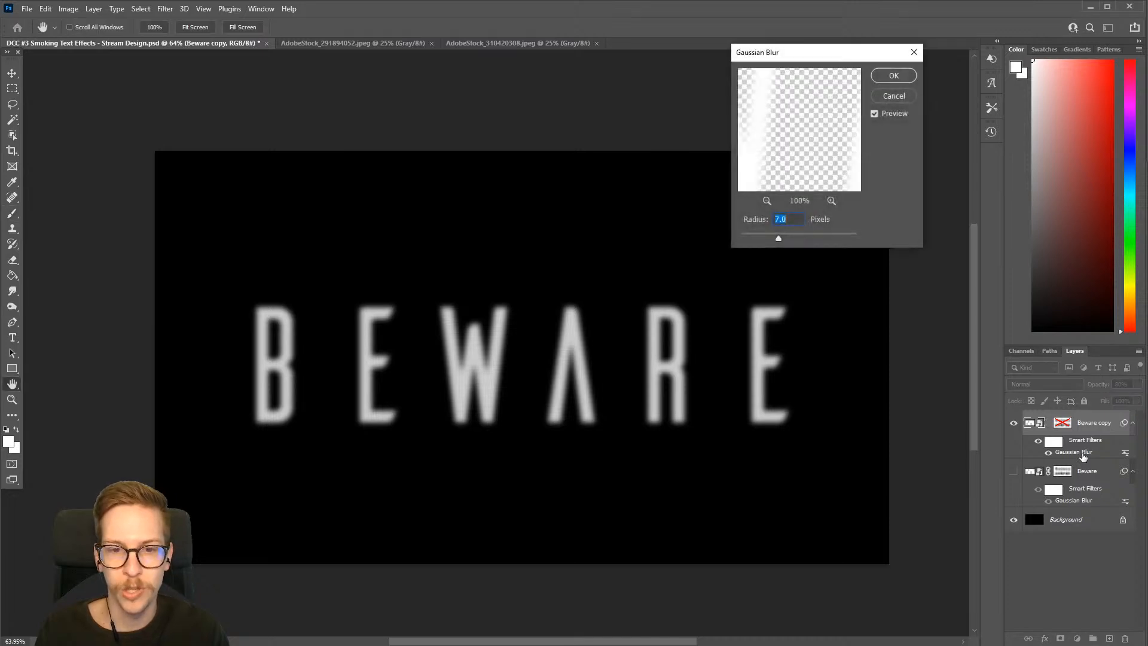
drag(824, 58, 717, 64)
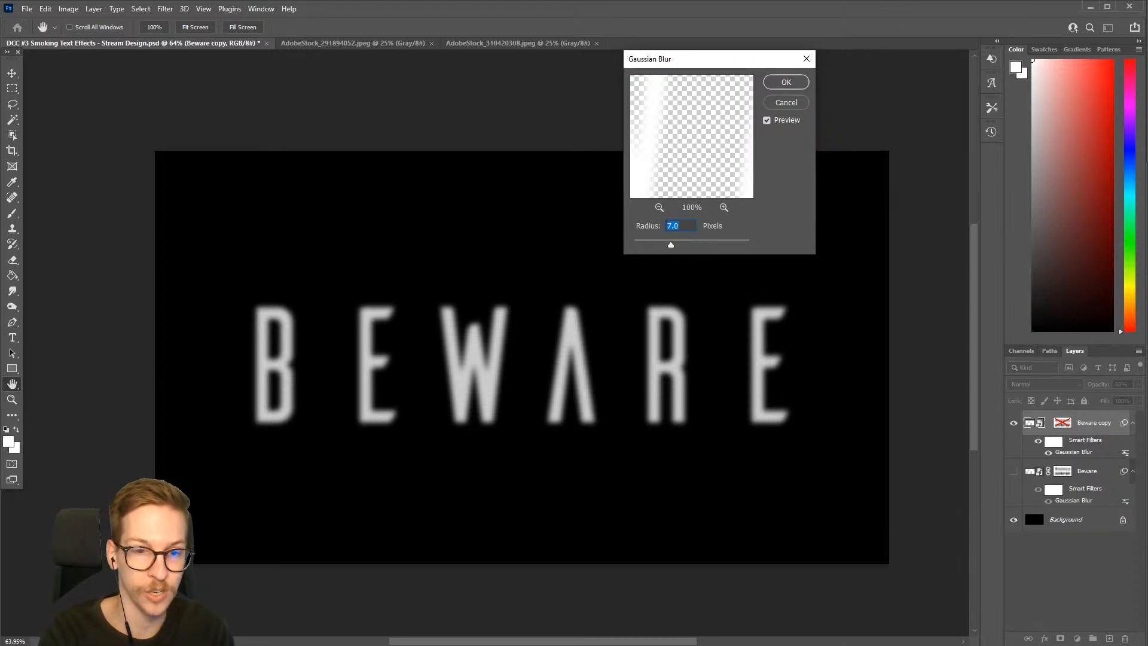
text(20)
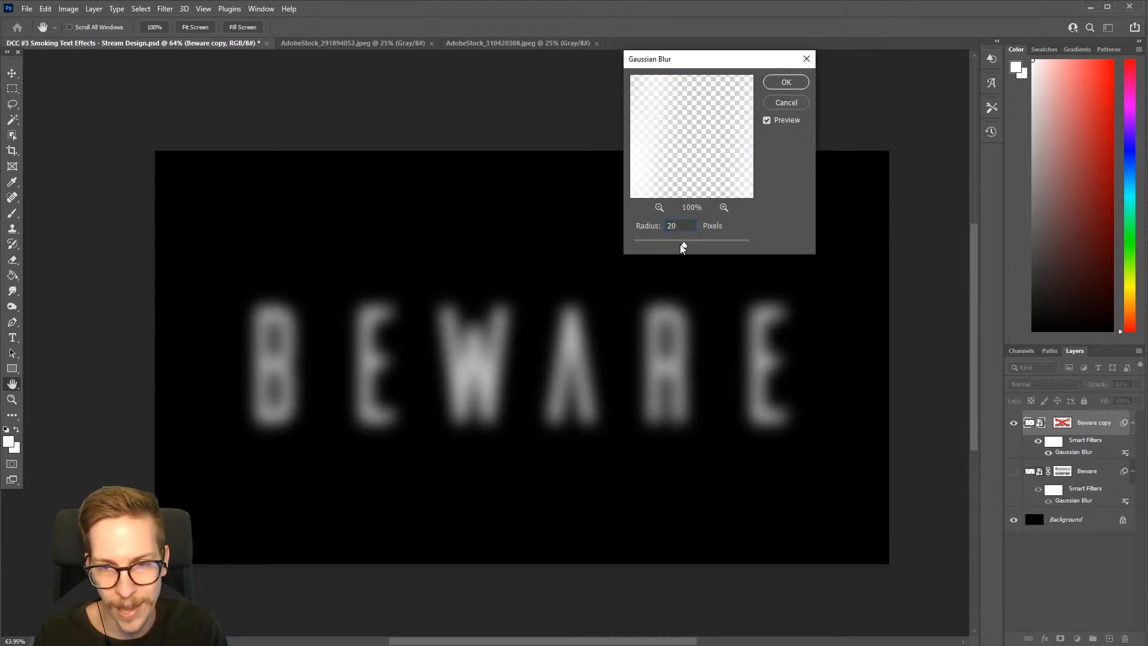
drag(684, 246, 687, 248)
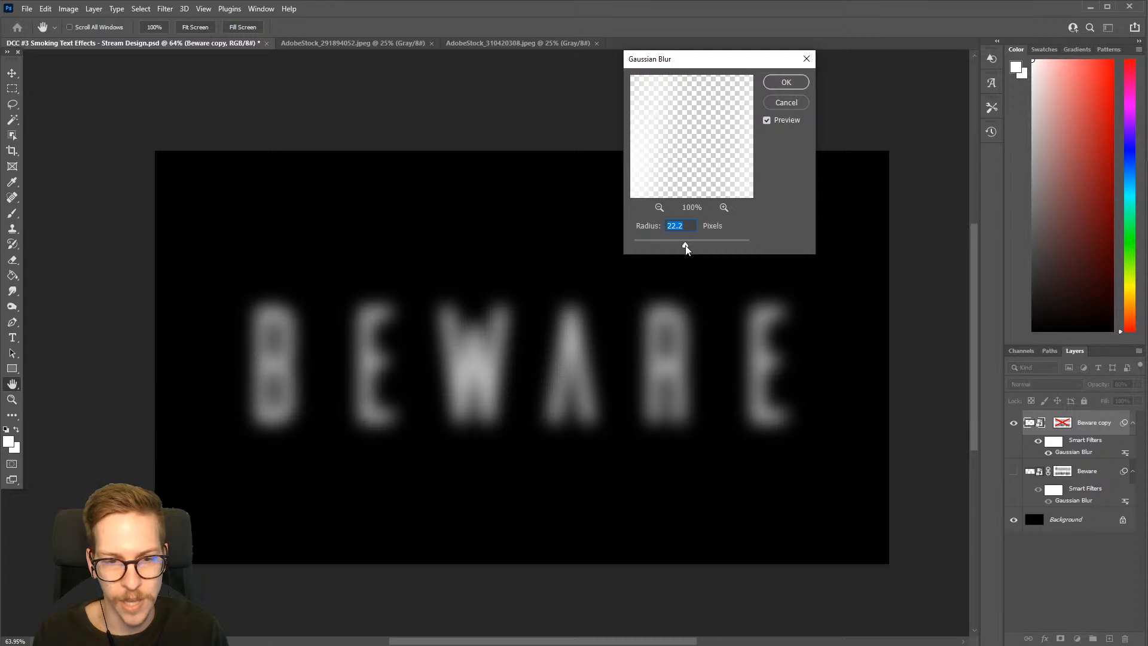
text(20)
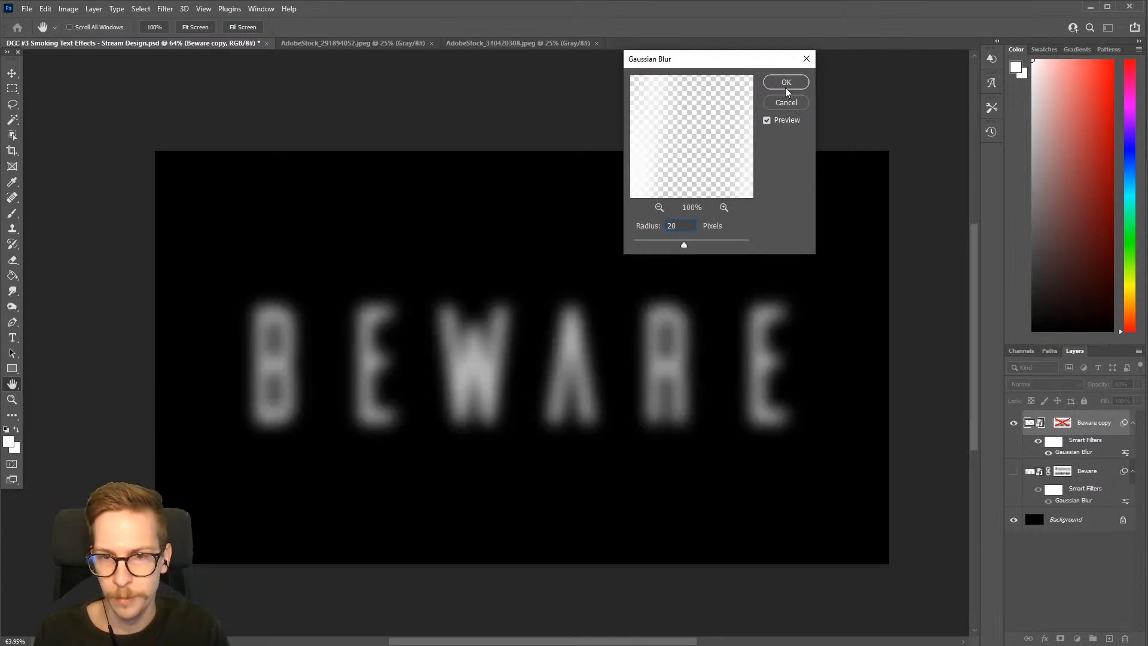
click(786, 85)
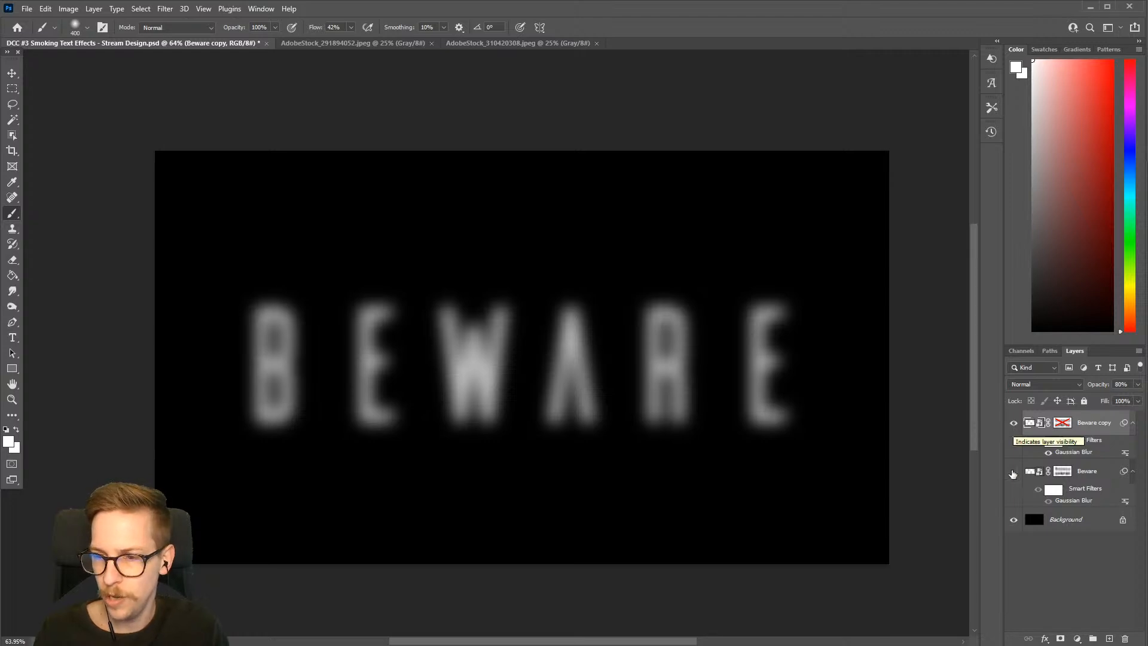
Make the original Beware layer visible again and select the Beware copy layer, checking the text with and without the copy
click(1078, 475)
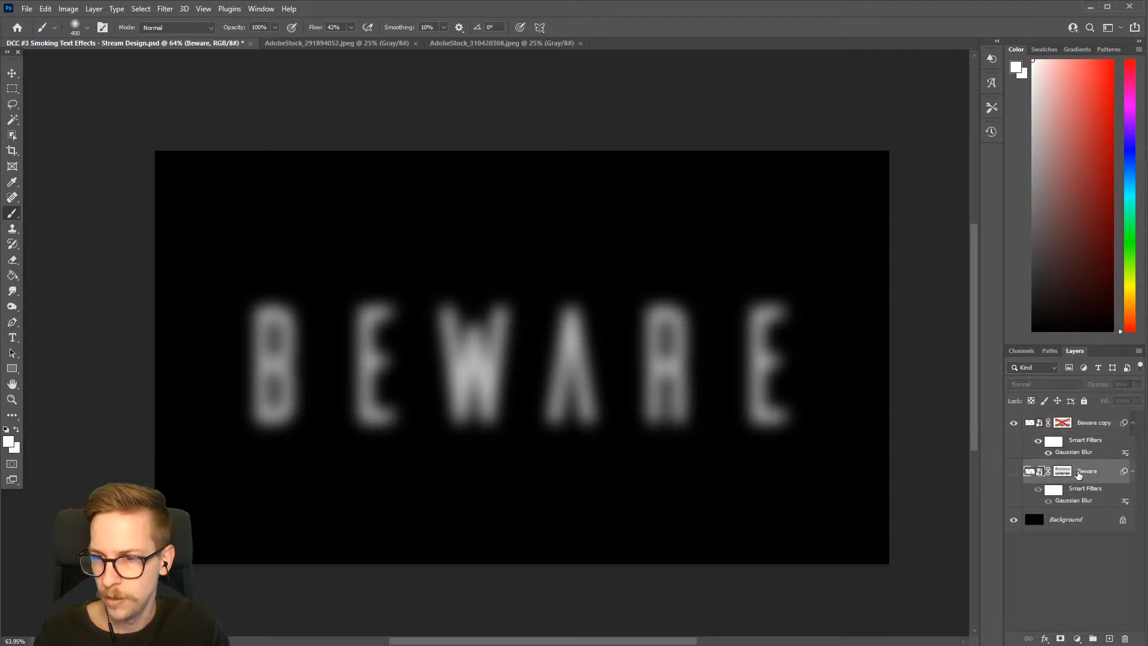
click(1013, 473)
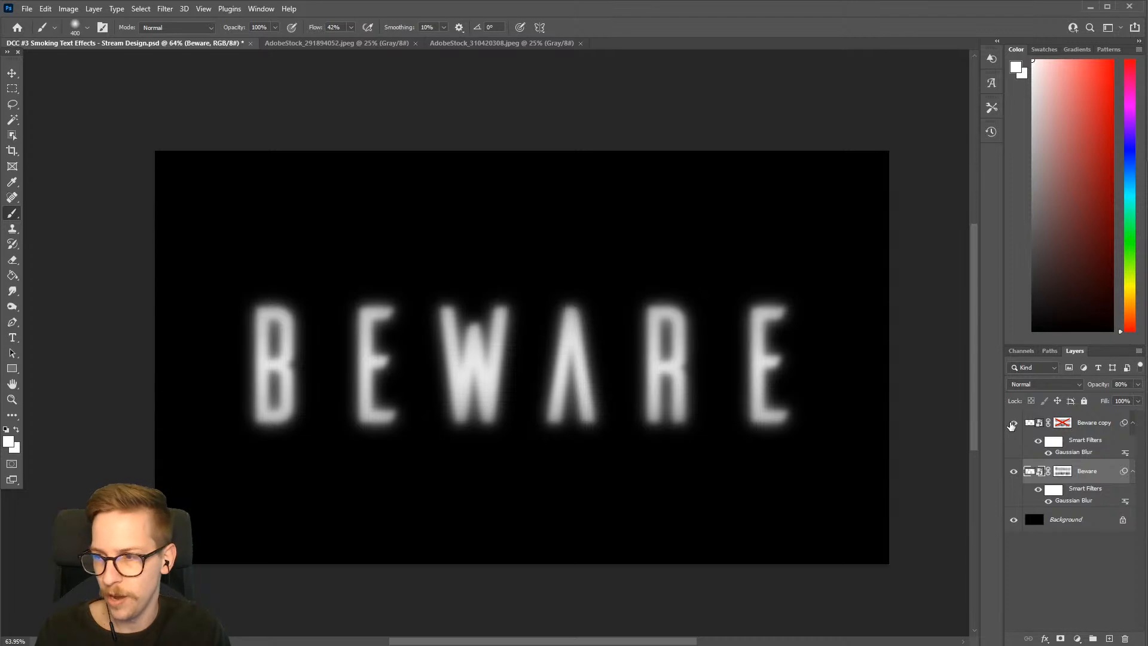
click(1030, 424)
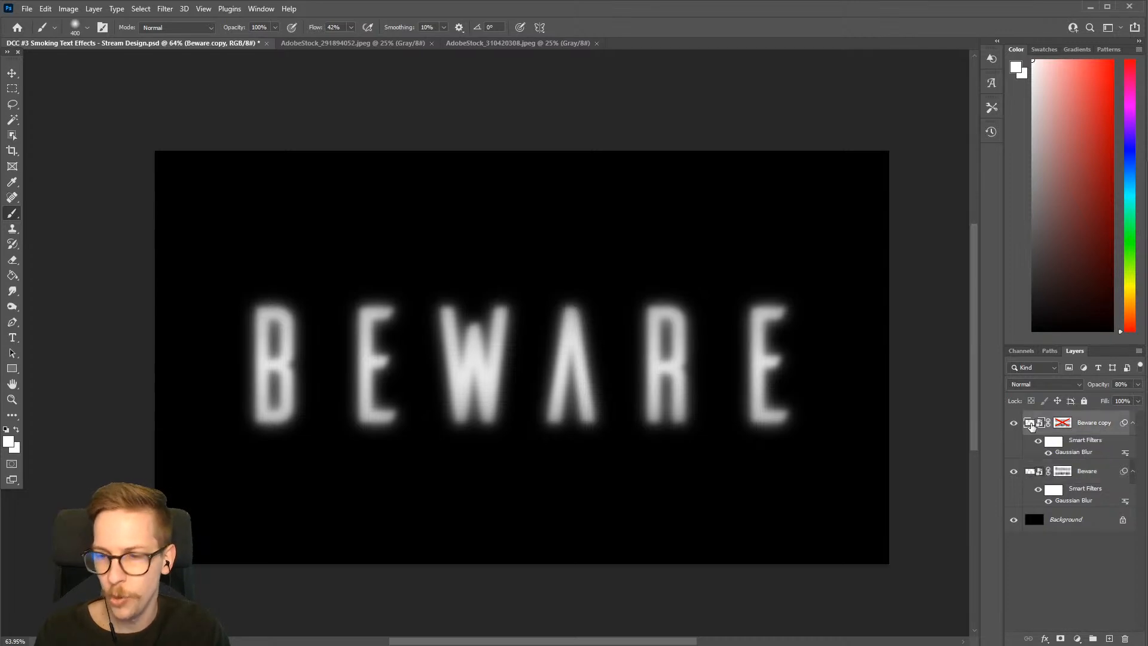
click(1014, 424)
click(1014, 424)
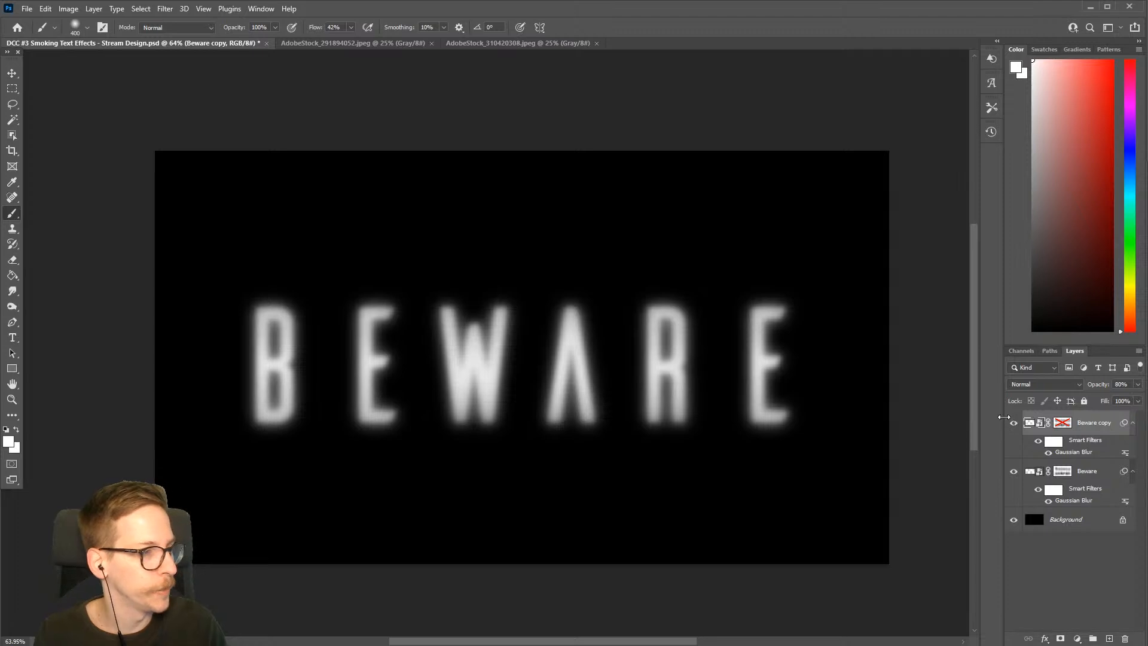
Compare the original and the blurred copy of the text by viewing each layer alone and both together
click(1014, 423)
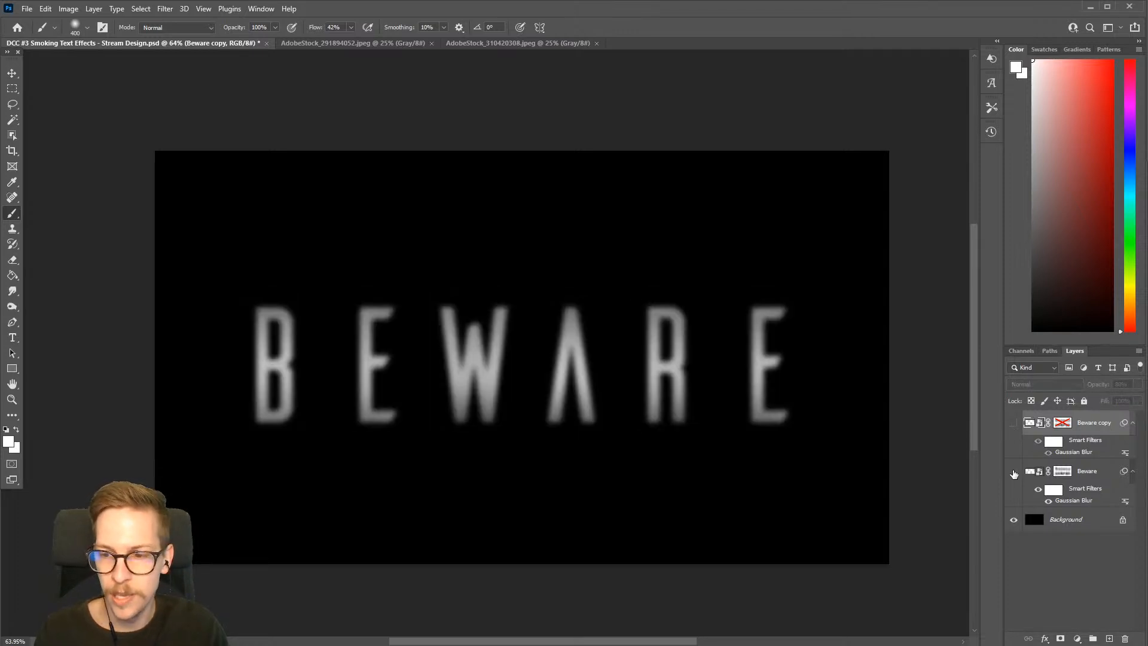
click(1013, 473)
click(1013, 422)
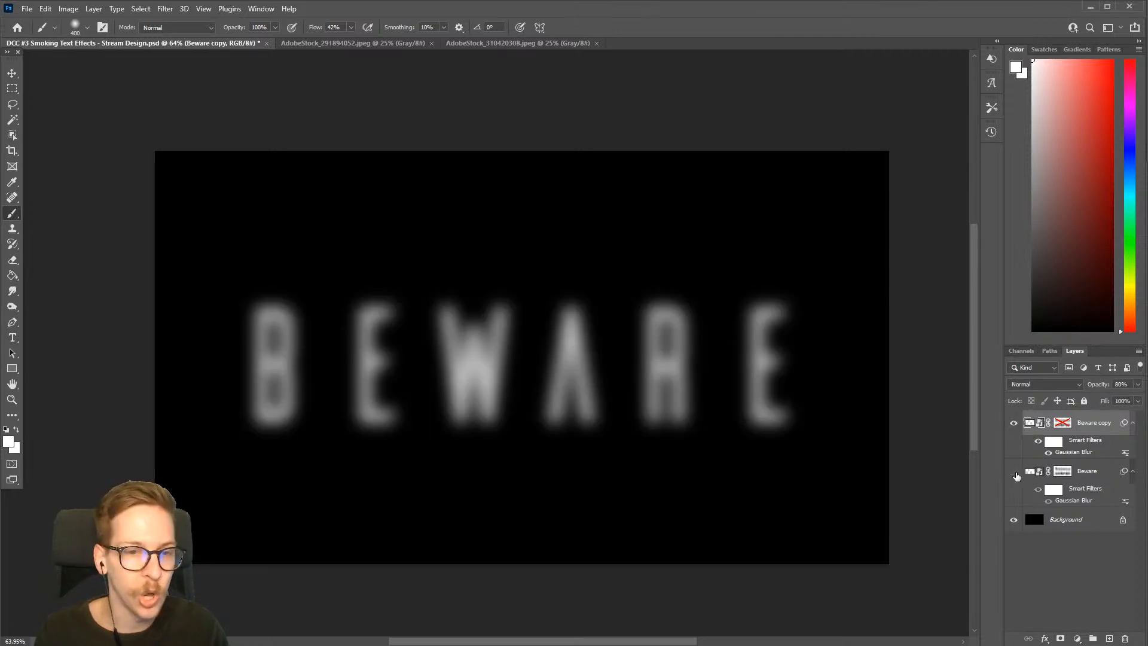
click(1014, 471)
click(1013, 423)
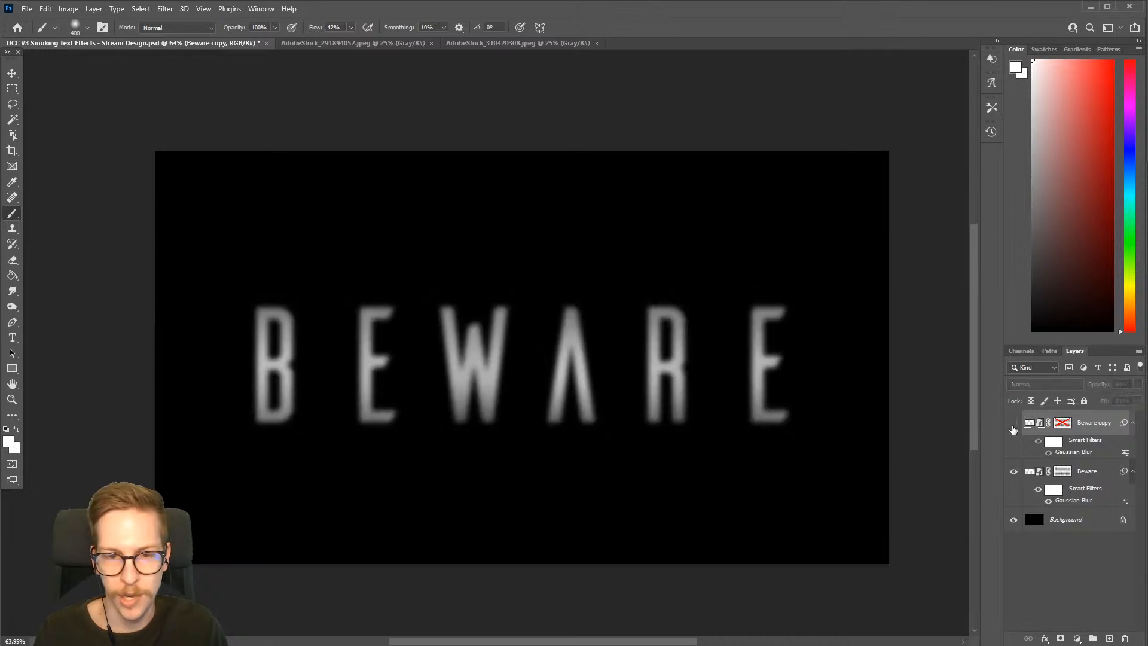
click(1013, 423)
click(1013, 425)
click(1013, 424)
click(1013, 425)
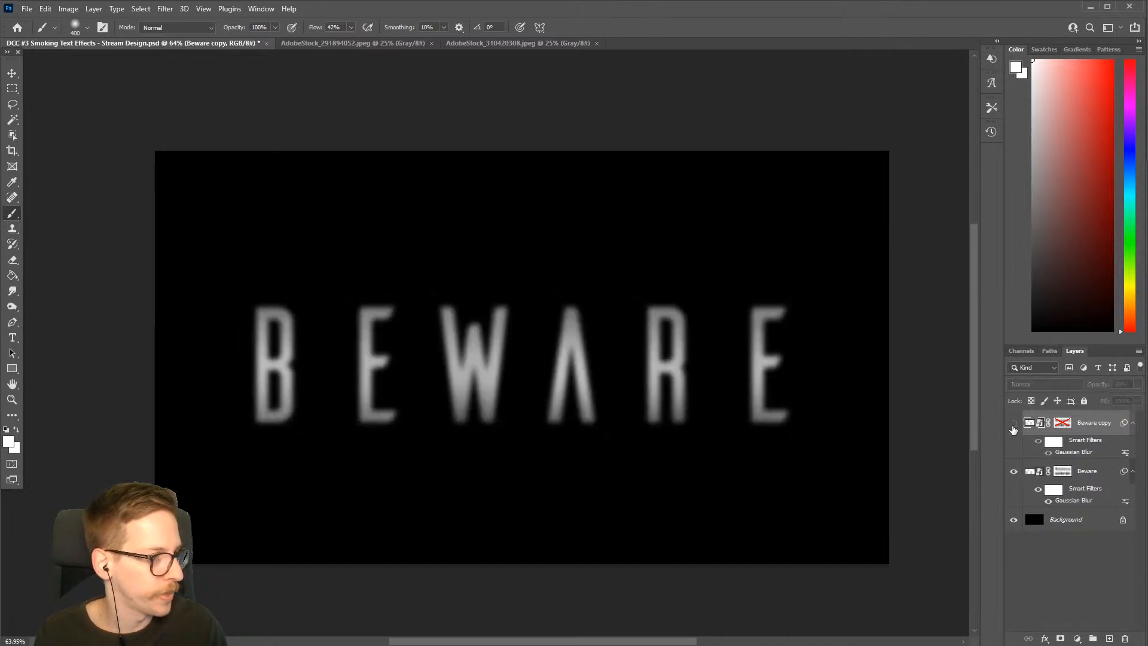
click(1013, 425)
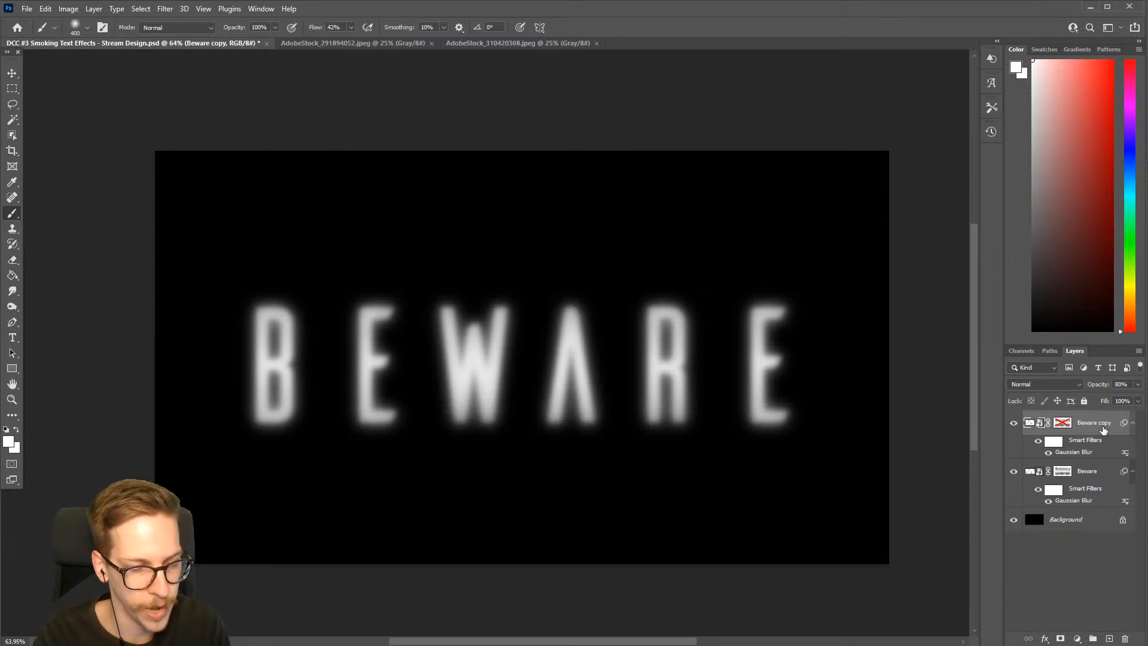
Create a new empty layer named Smudge above the Beware copy layer
key(ctrl+shift+n)
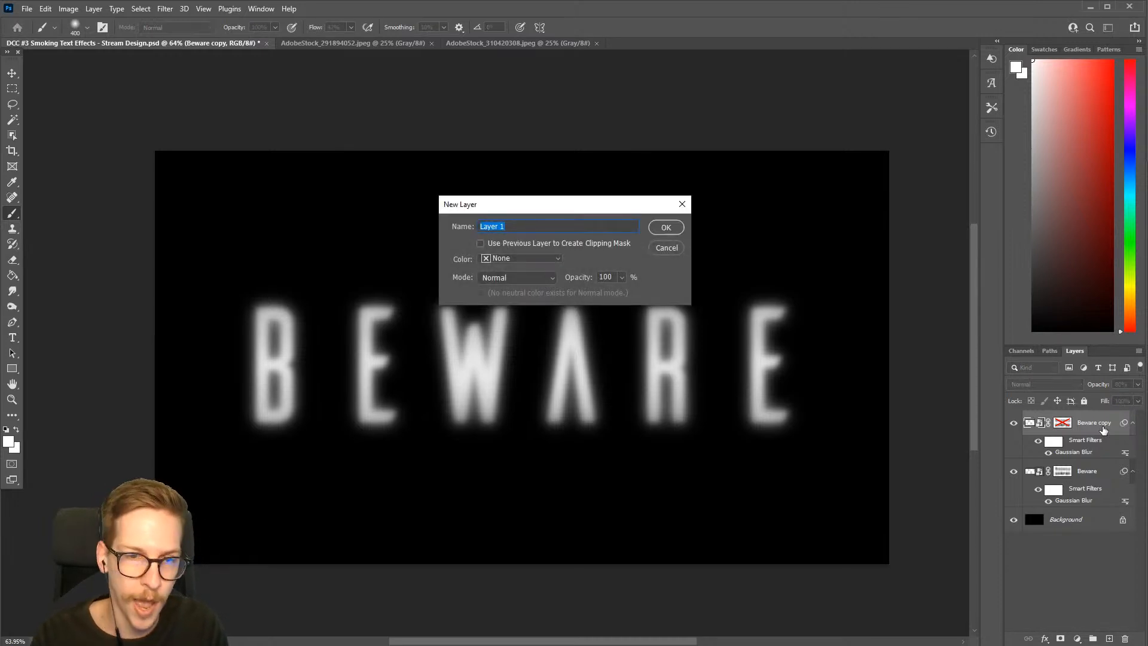
click(94, 9)
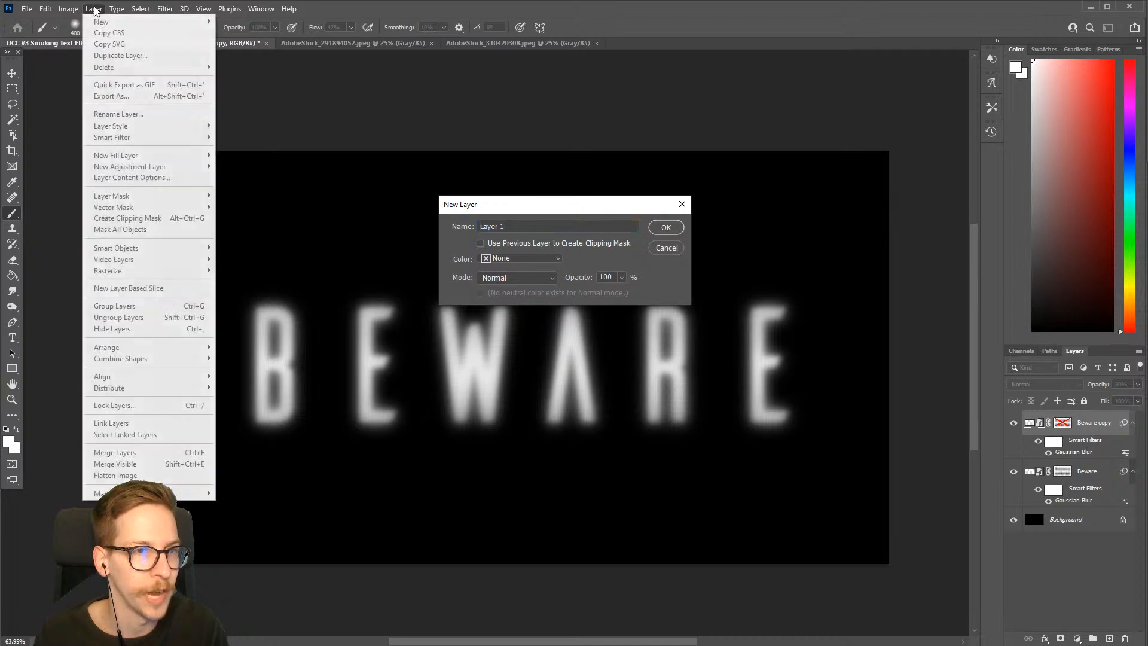
click(520, 208)
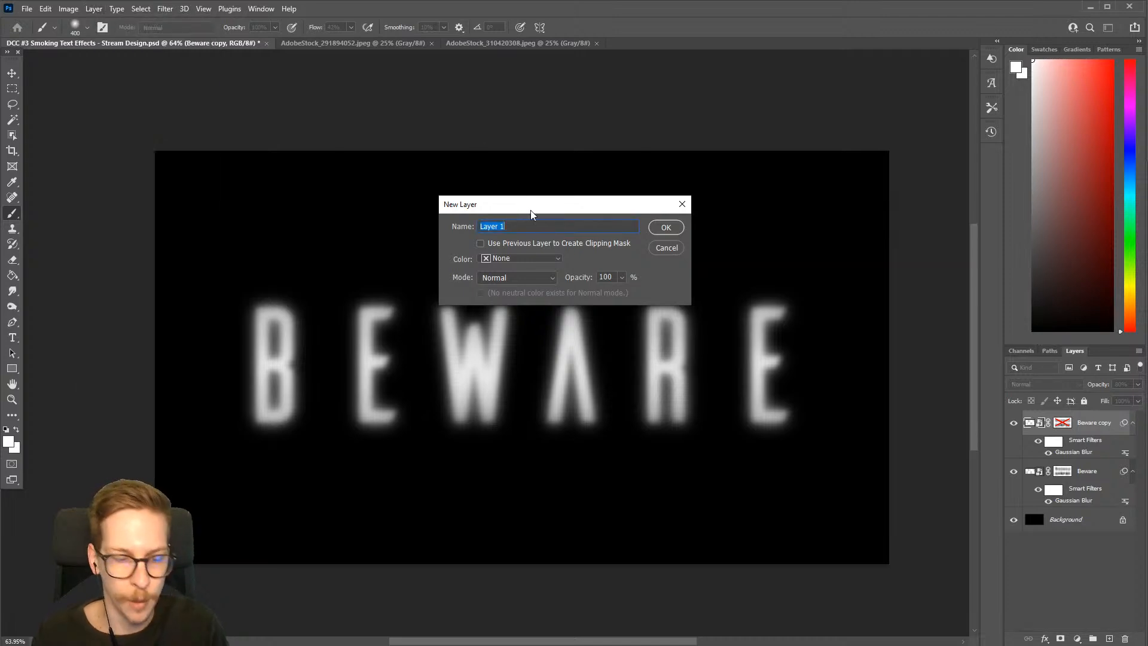
text(Smudge)
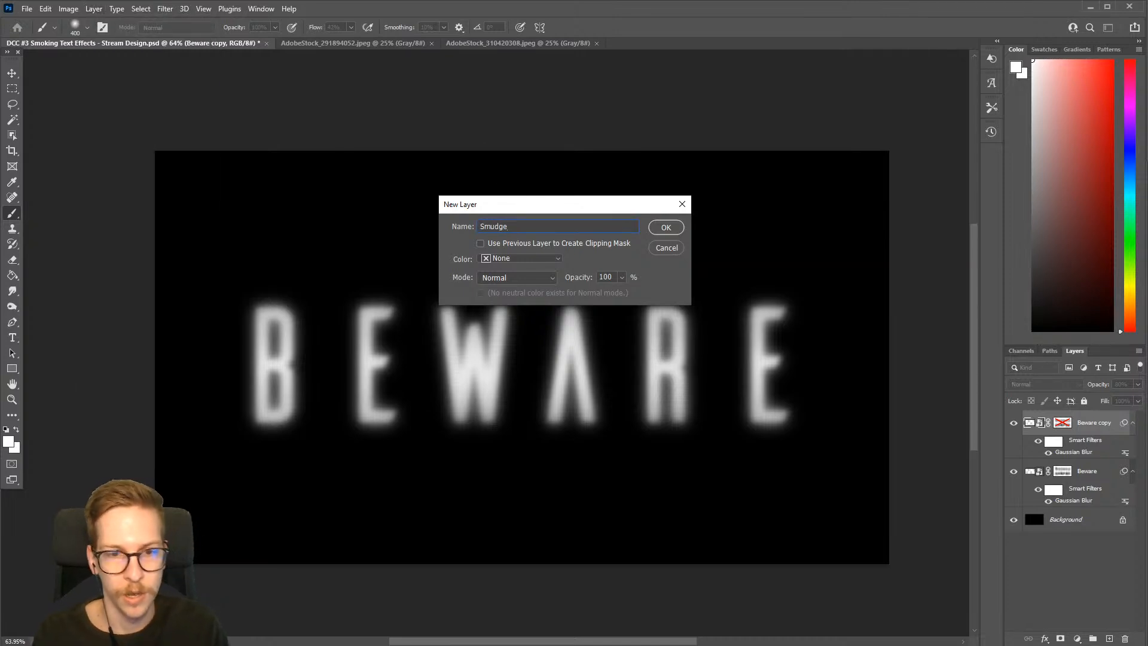
click(666, 228)
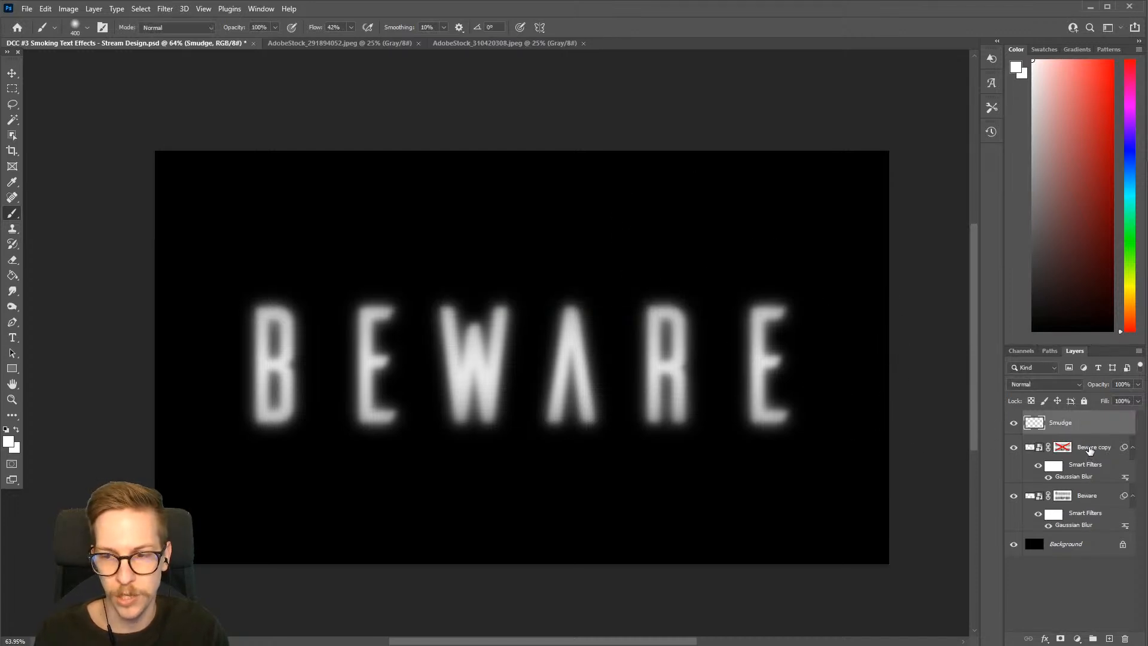
Group the Beware copy and Beware layers, name the group Text, and save the document
click(1090, 448)
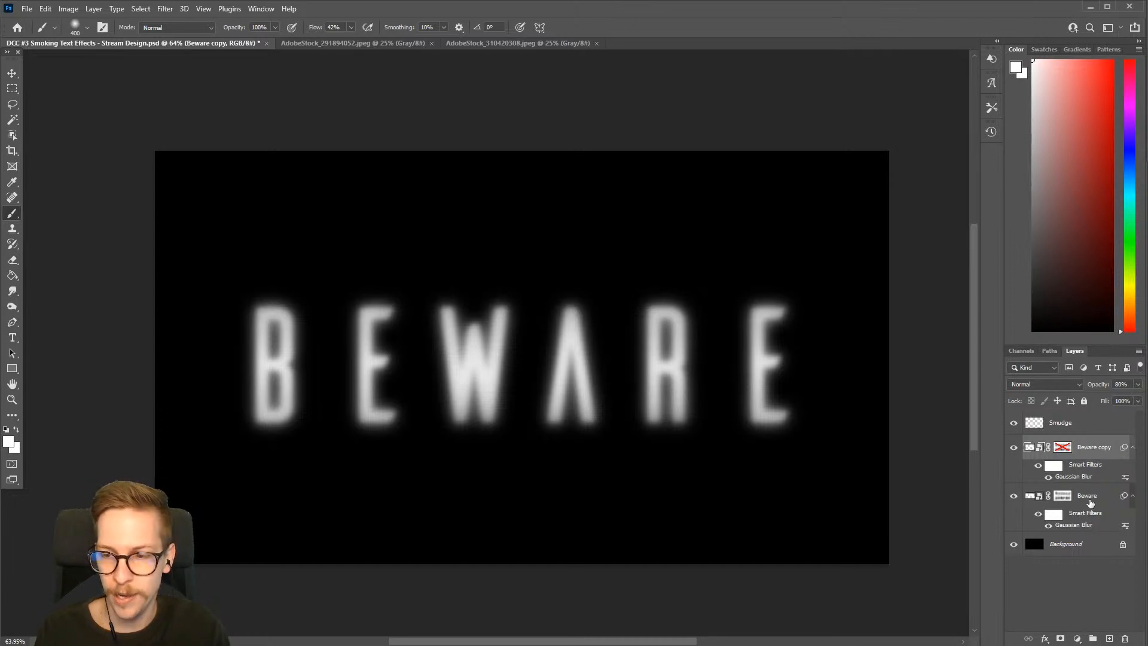
shift+click(1090, 498)
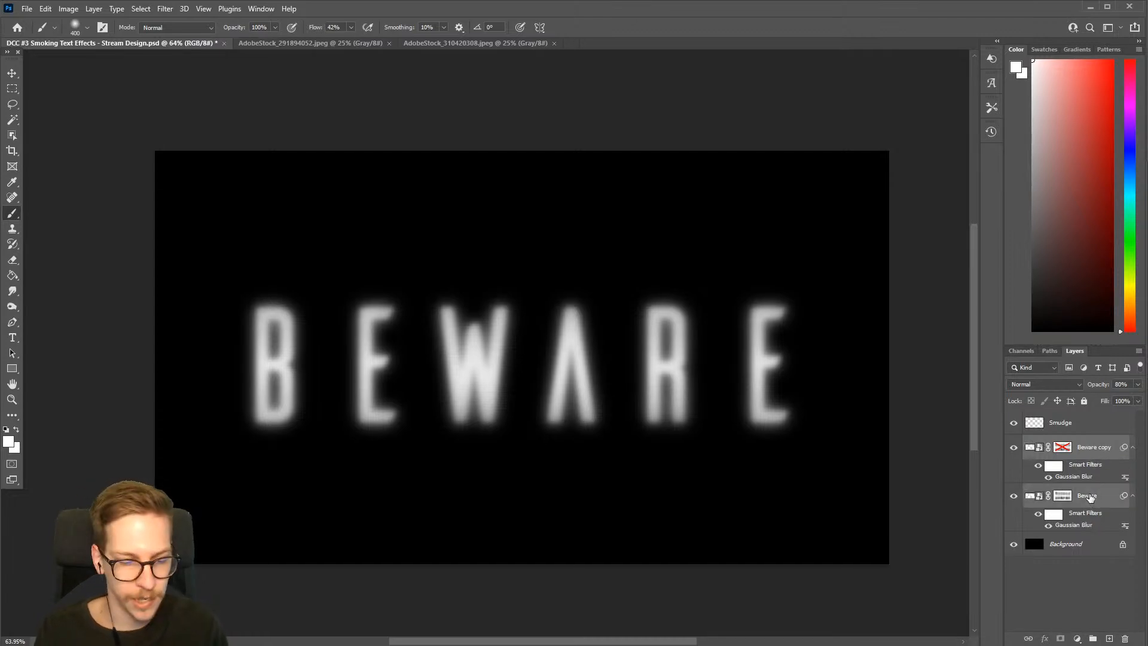
key(ctrl+g)
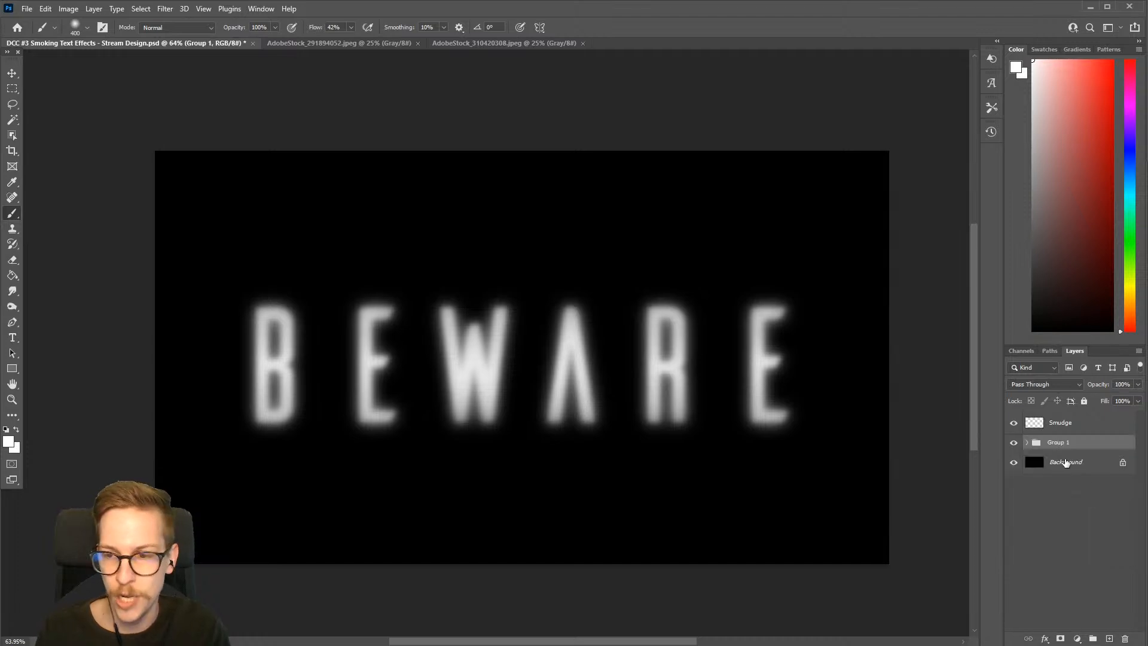
double_click(1058, 442)
text(Text)
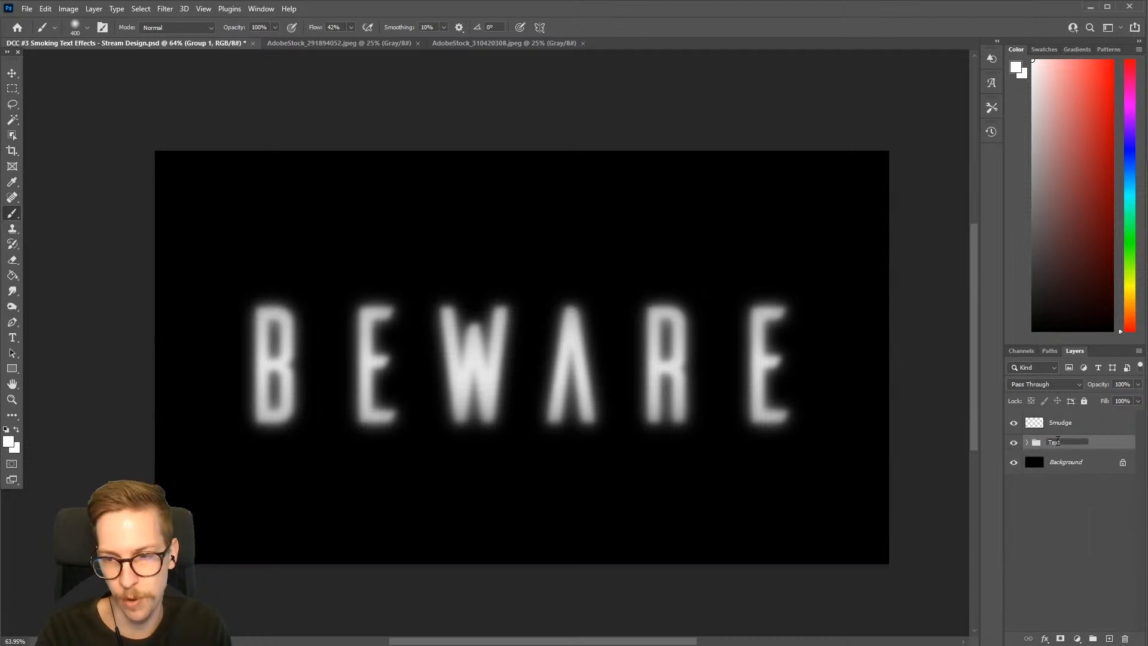
key(Return)
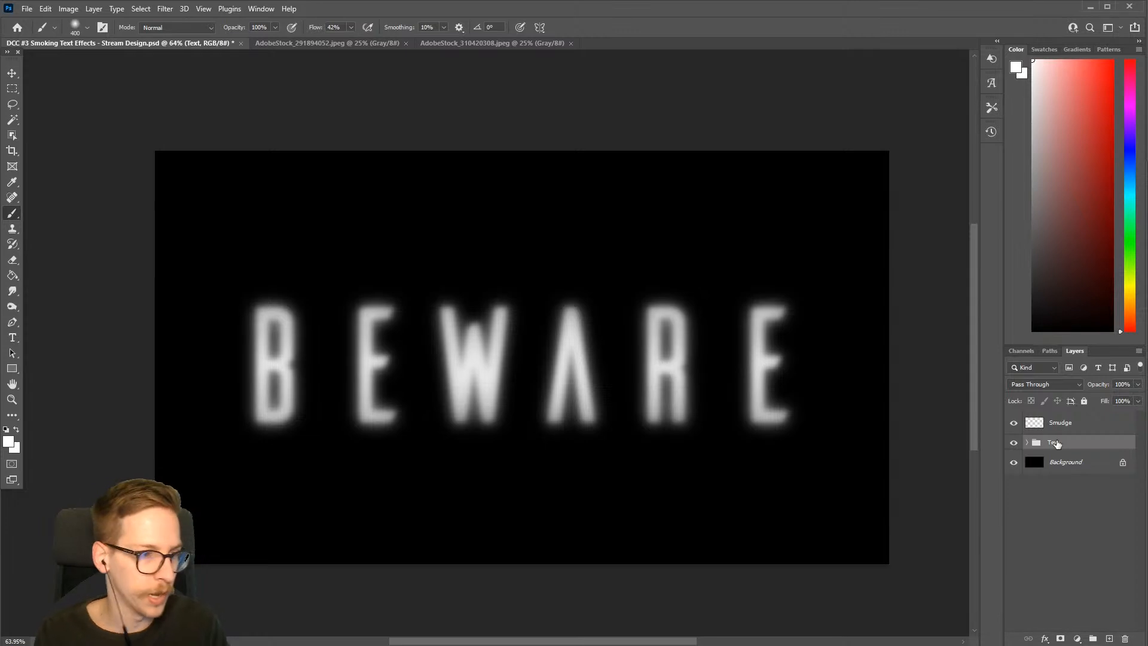
key(ctrl+s)
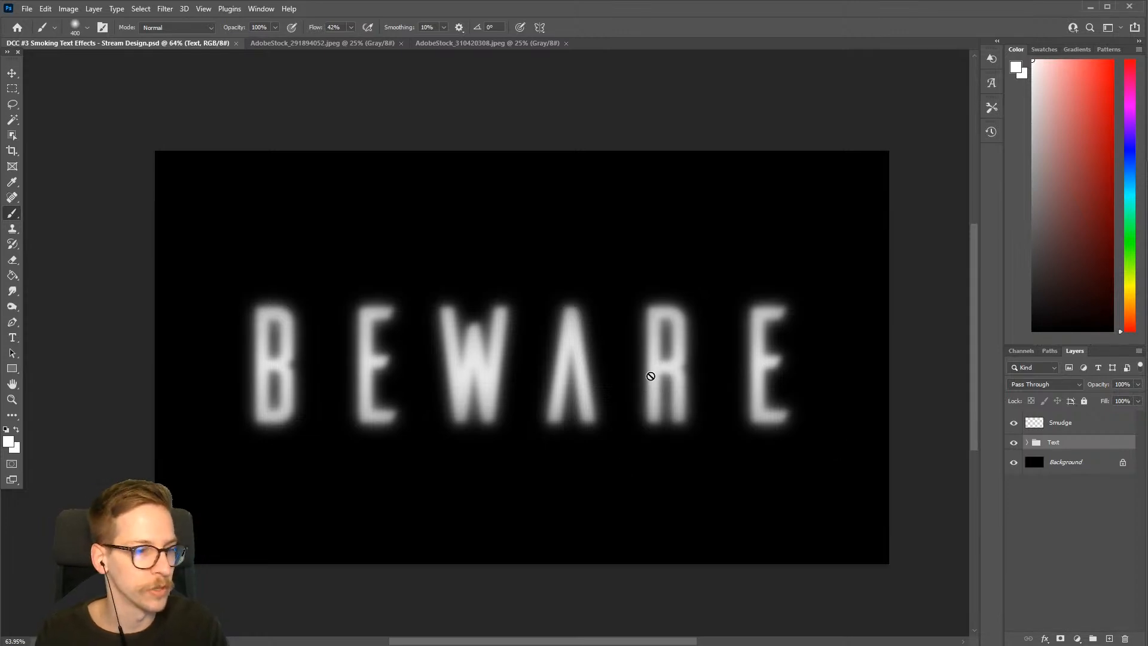
Select the Smudge layer and activate the Smudge tool with an 80 px brush
click(1073, 430)
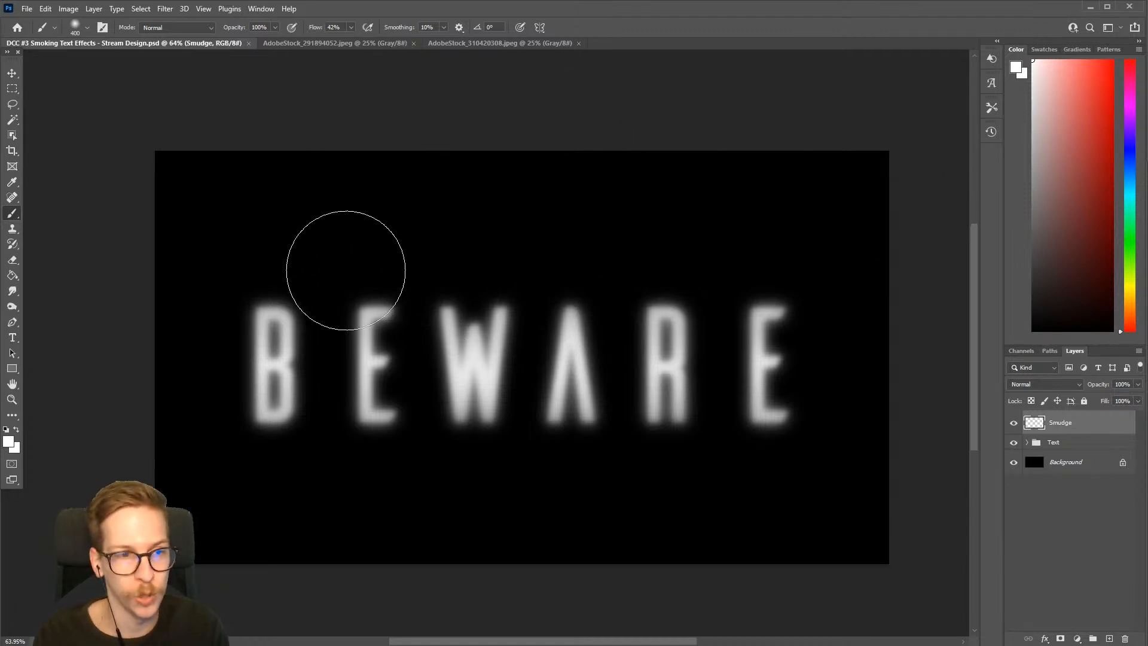
click(13, 292)
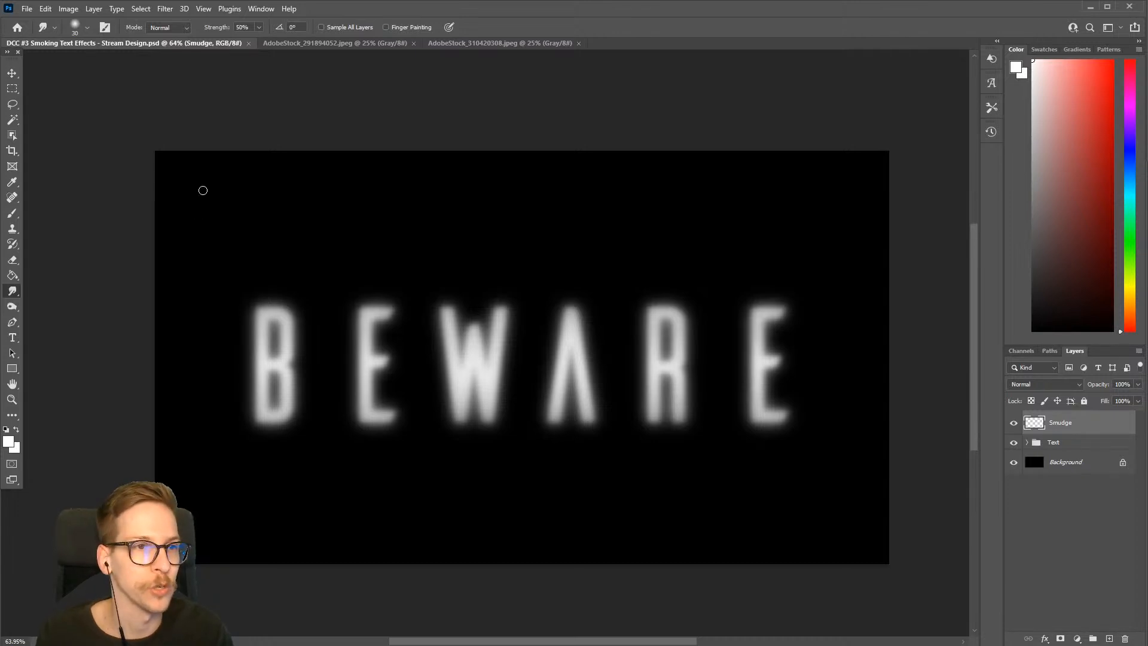
click(45, 8)
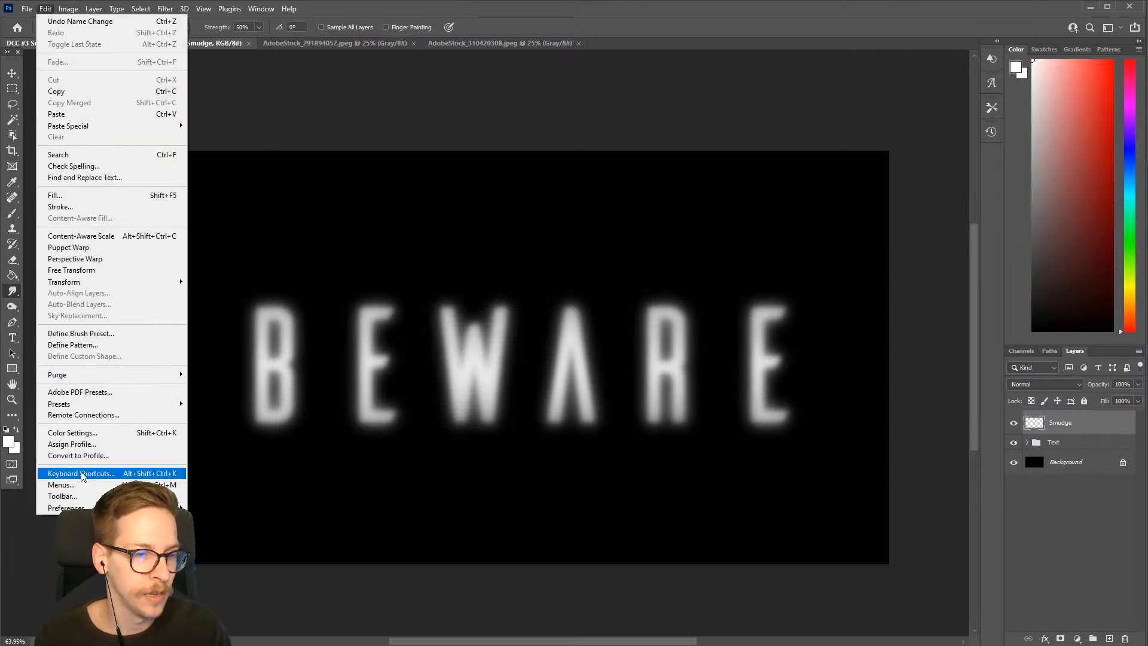
click(341, 13)
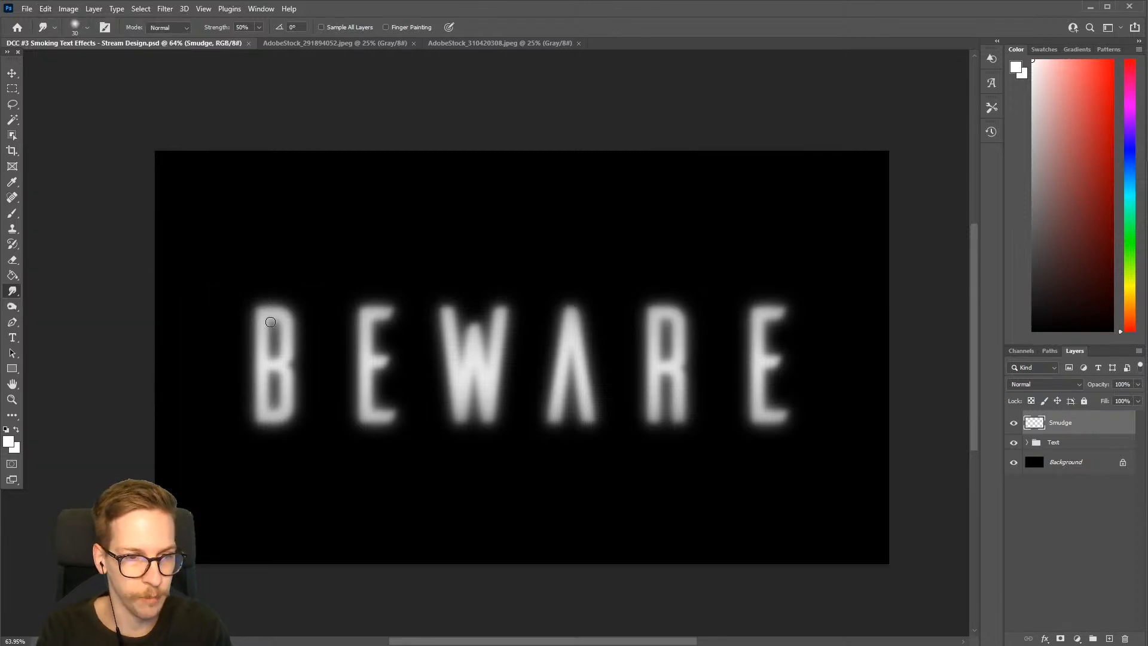
key(bracketright)
key(bracketright)
key(bracketright)
key(bracketright)
key(bracketright)
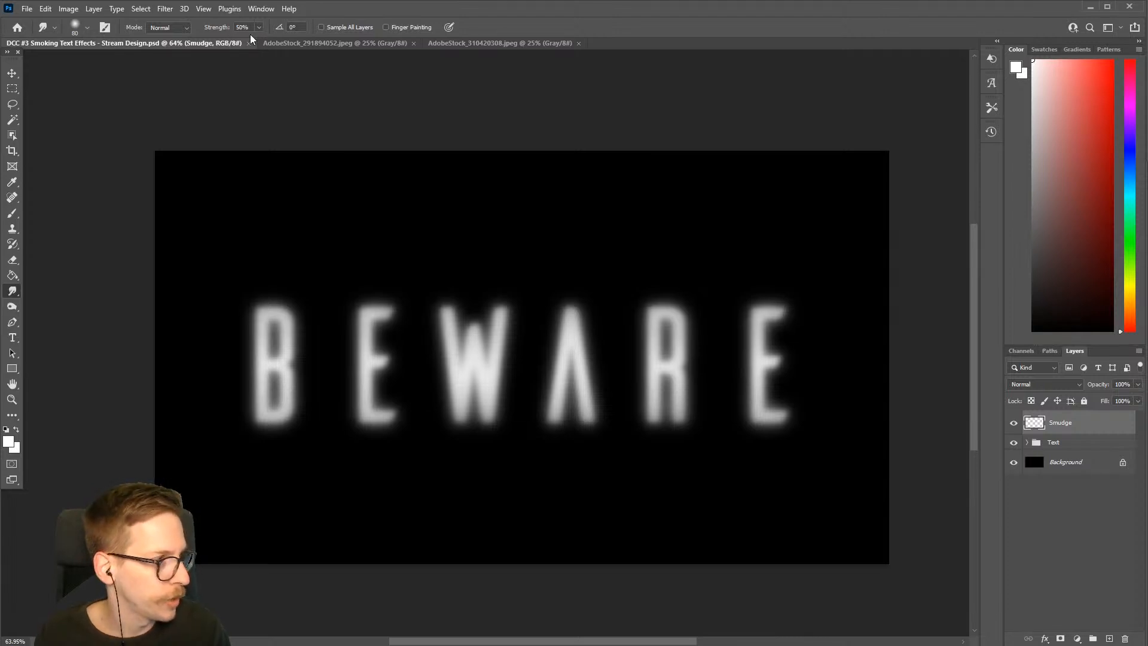
Review the Smudge brush's scattering and tip shape settings, including the spacing
click(274, 10)
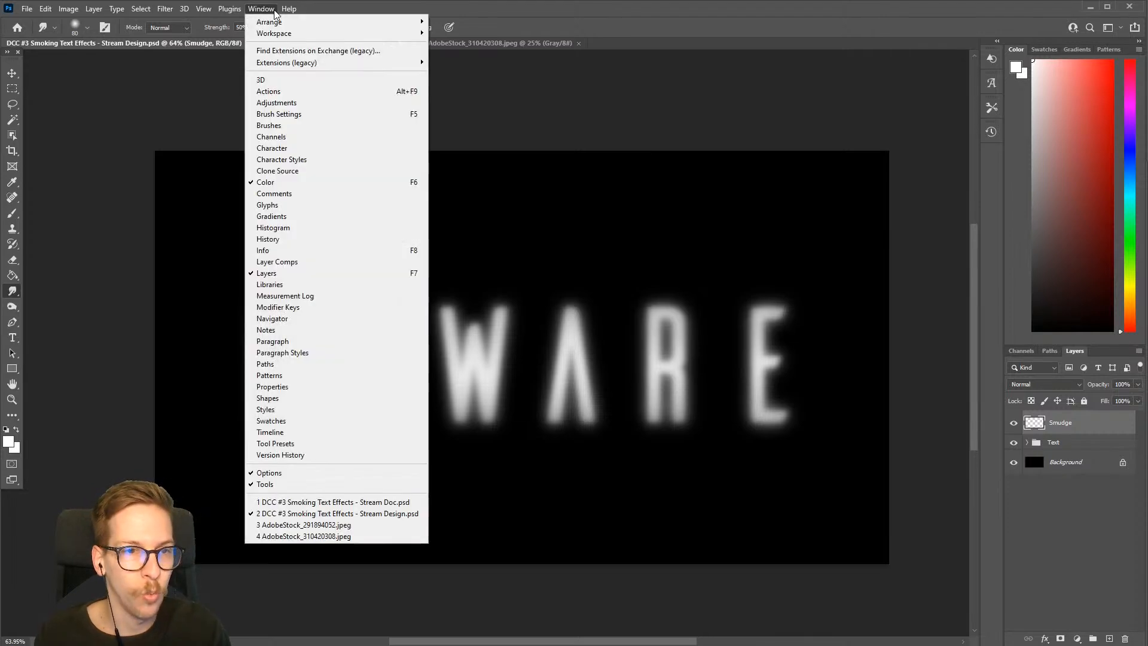
click(292, 114)
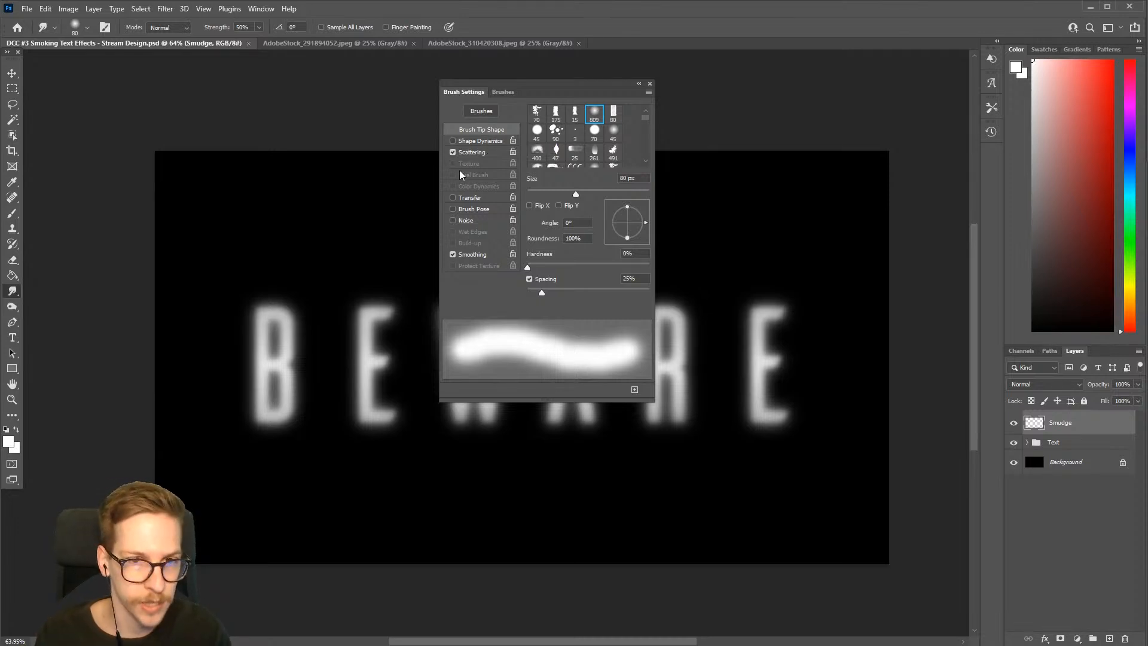
click(479, 153)
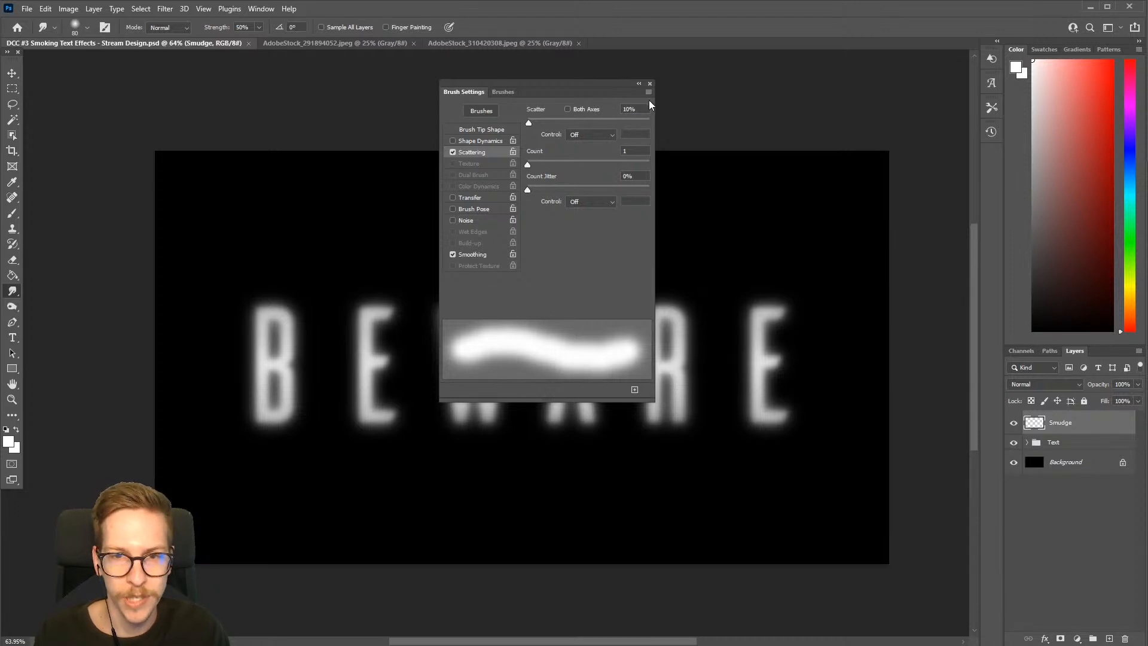
click(482, 129)
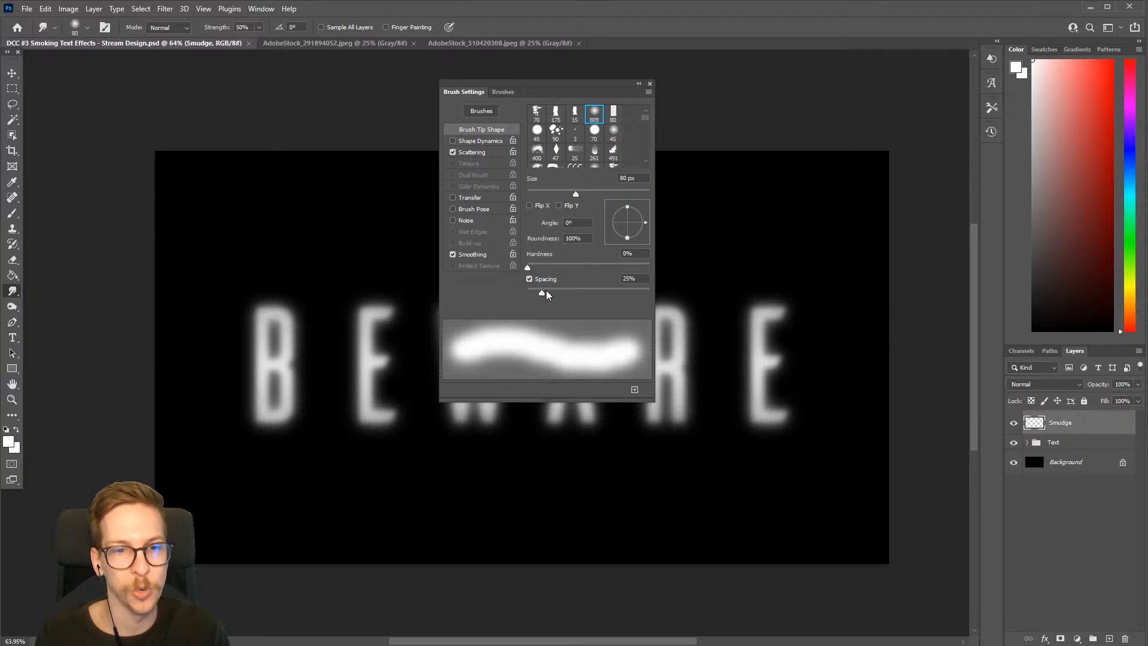
click(650, 85)
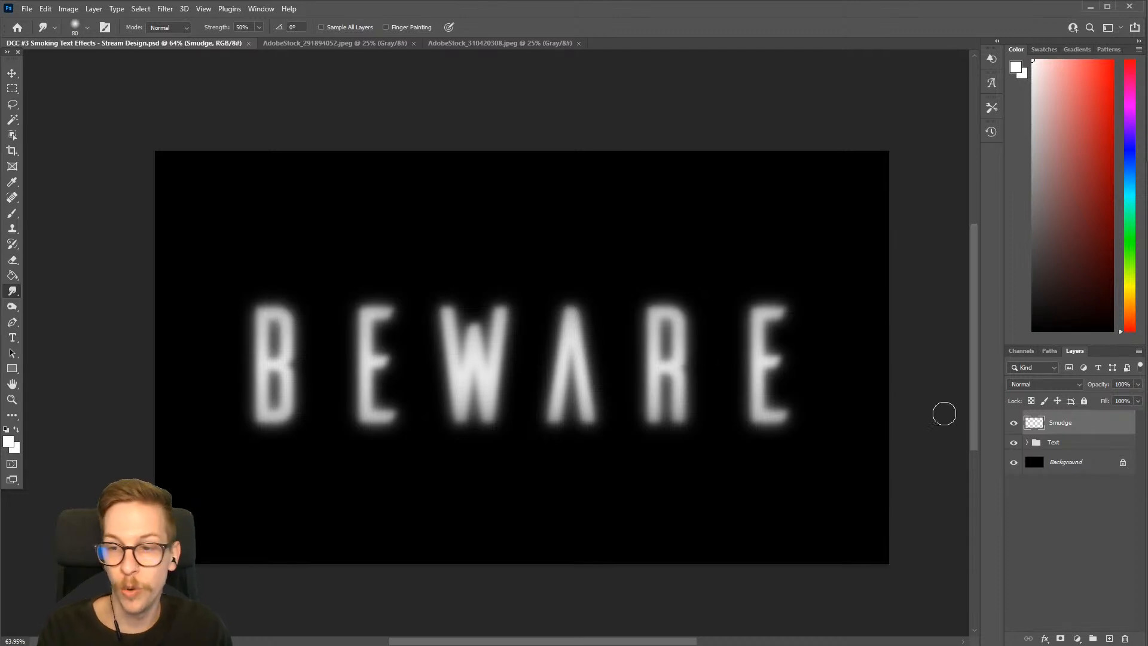
Enable Sample All Layers and smudge a curved smoke wisp upward from the B, checking it with the Smudge layer hidden and shown
click(1014, 424)
click(1014, 424)
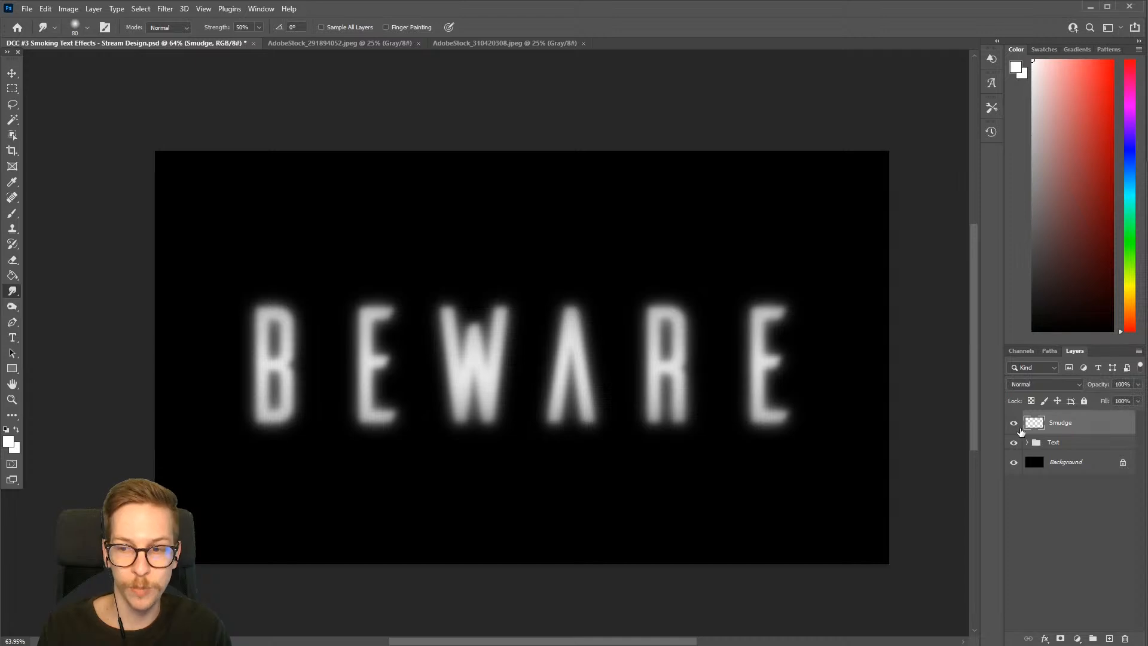
click(321, 27)
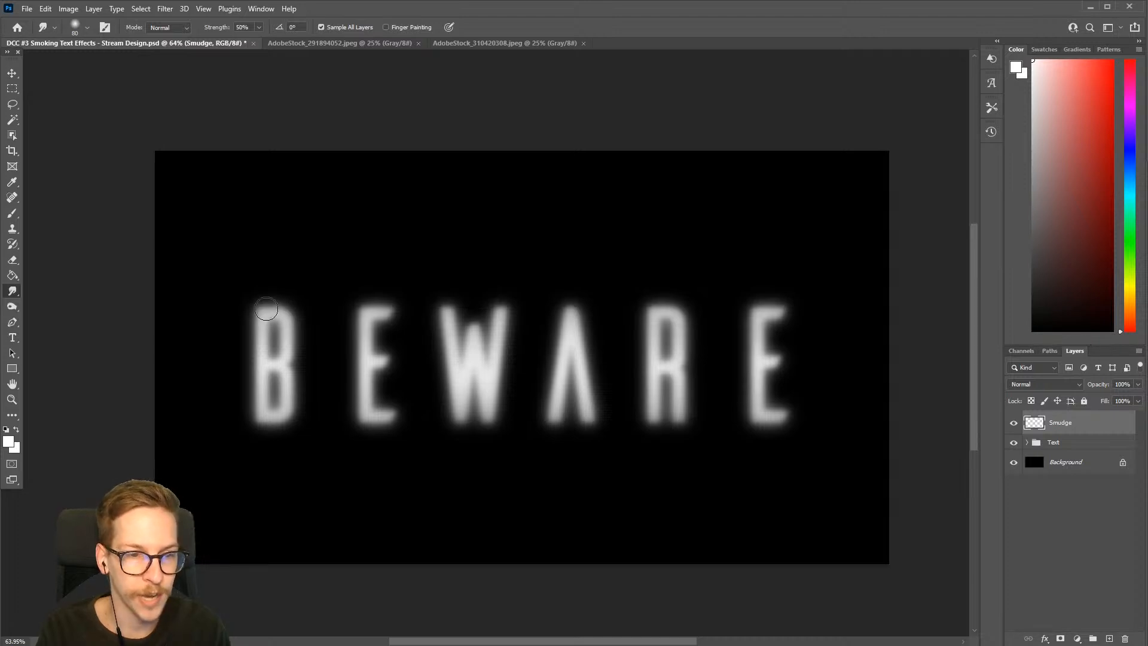
mouse_move(266, 309)
mouse_down()
mouse_move(296, 281)
mouse_move(305, 210)
mouse_up()
mouse_move(287, 300)
mouse_down()
mouse_move(316, 259)
mouse_move(314, 226)
mouse_up()
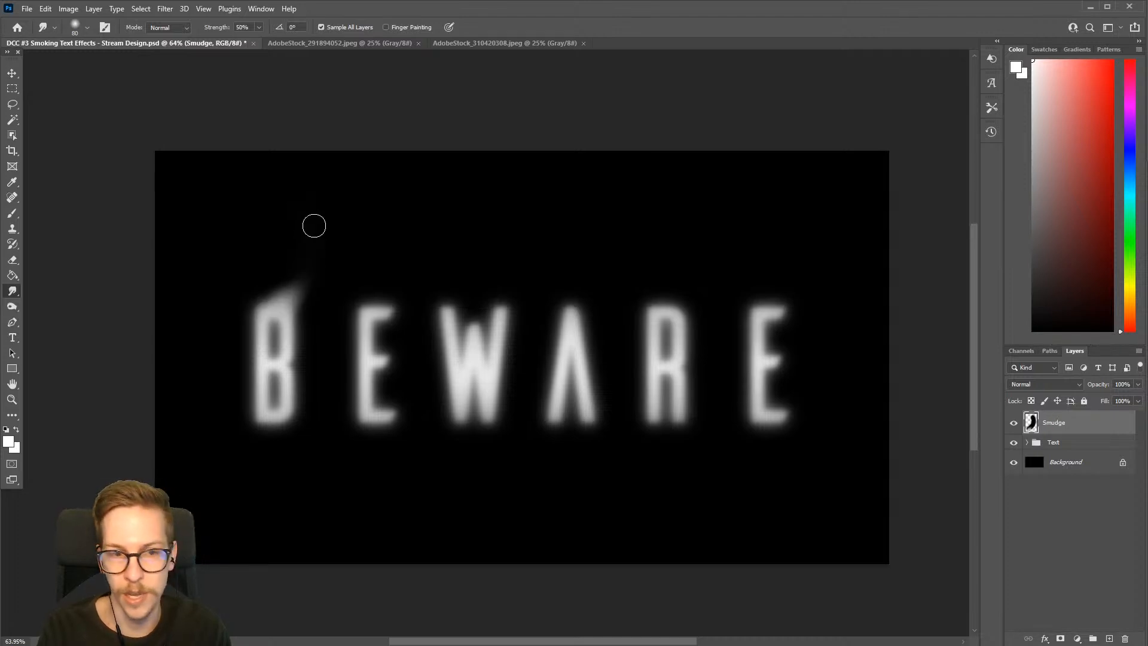
mouse_move(282, 300)
mouse_down()
mouse_move(317, 260)
mouse_move(300, 187)
mouse_up()
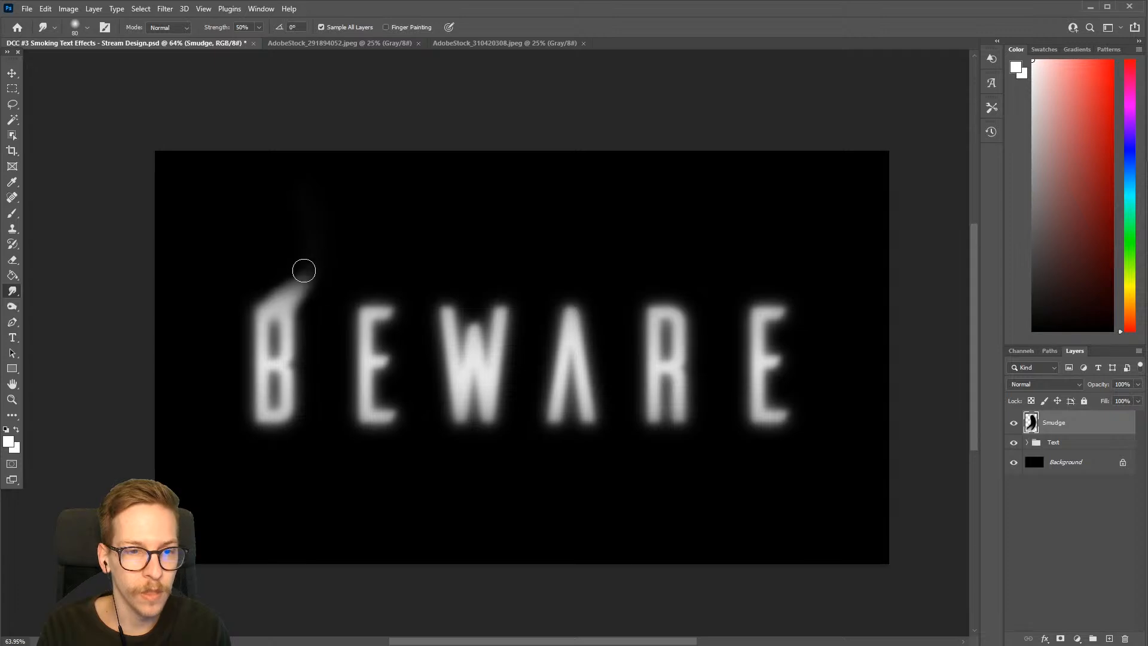
mouse_move(304, 271)
mouse_down()
mouse_move(312, 194)
mouse_move(289, 286)
mouse_move(318, 200)
mouse_up()
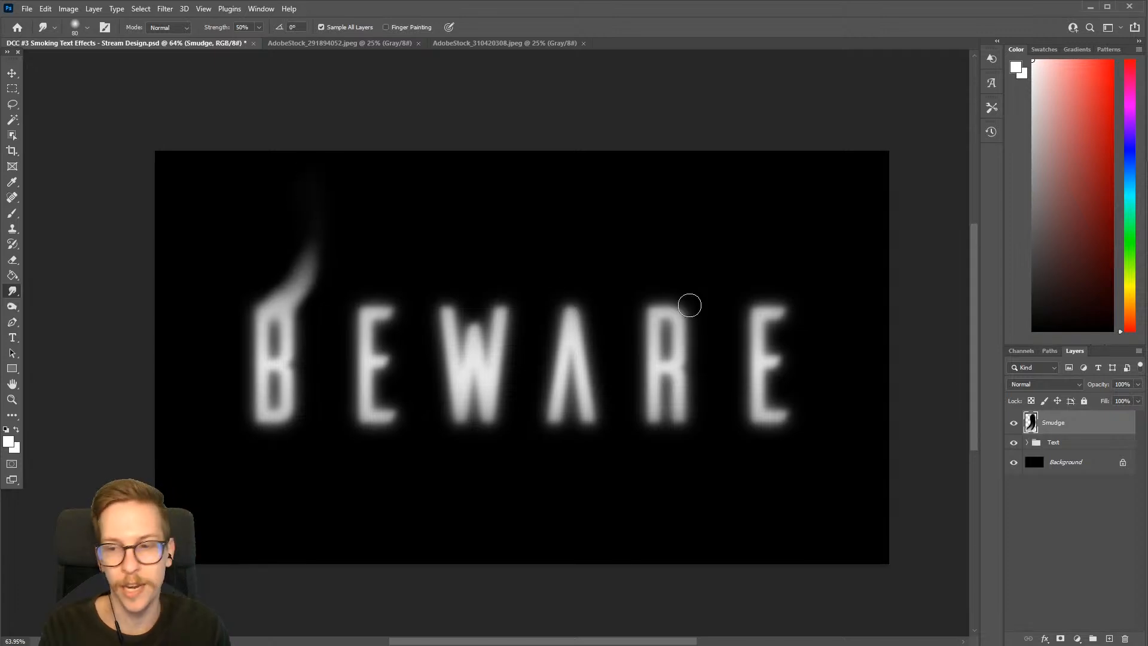
click(1015, 424)
click(1014, 424)
click(1014, 424)
click(1015, 424)
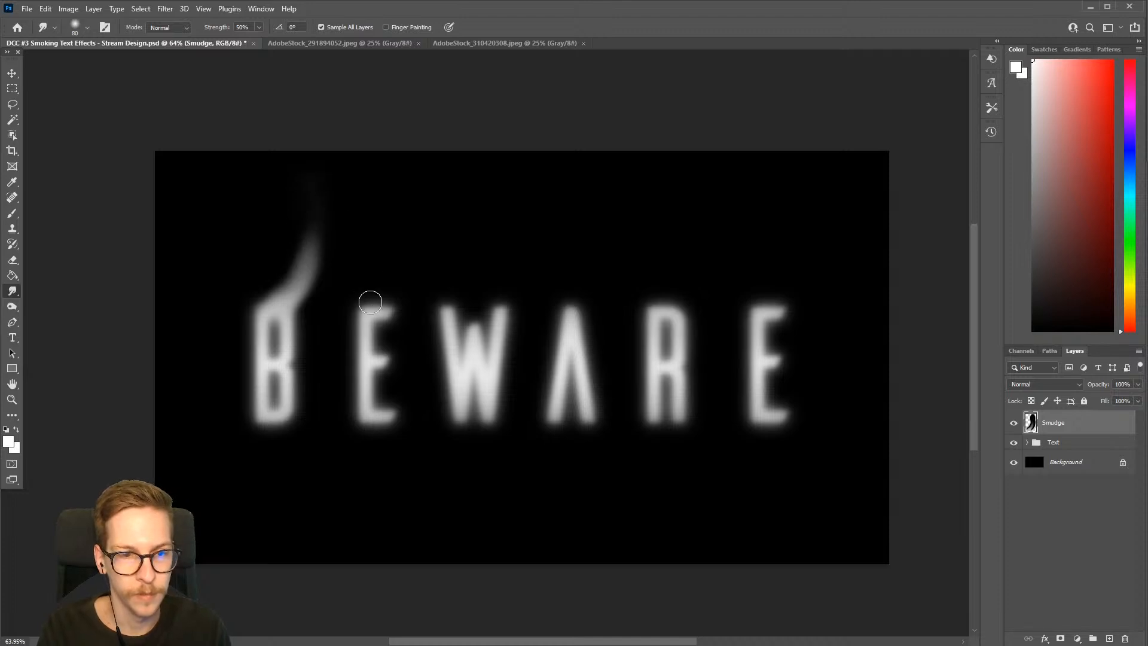
Smudge a smoke wisp upward from the first E, then distort its lower arm and the right edge of the B
drag(400, 277, 402, 206)
drag(393, 300, 403, 197)
mouse_move(386, 278)
mouse_down()
mouse_move(404, 248)
mouse_move(398, 197)
mouse_move(392, 286)
mouse_move(410, 241)
mouse_move(408, 162)
mouse_up()
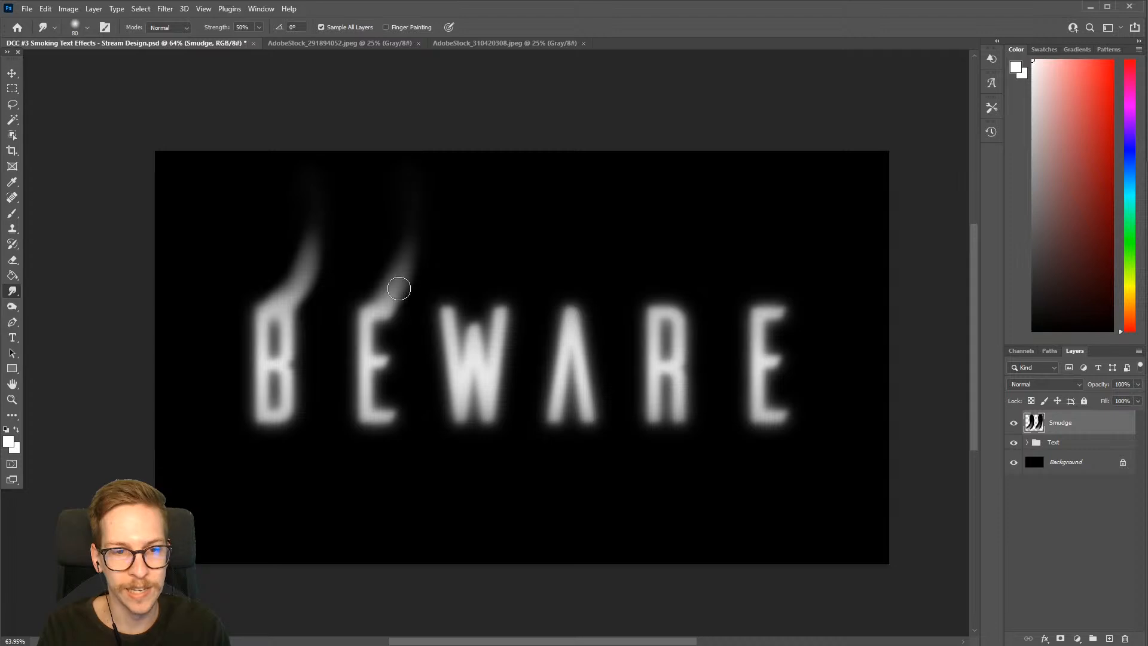
drag(400, 289, 415, 215)
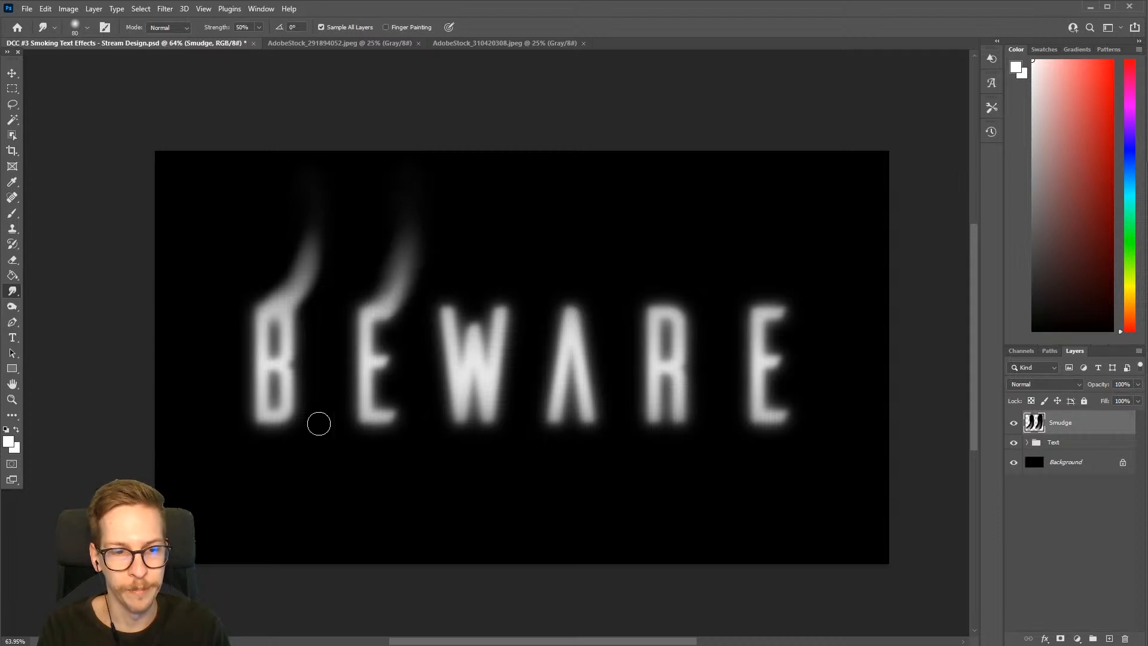
mouse_move(387, 408)
mouse_down()
mouse_move(405, 347)
mouse_move(393, 403)
mouse_move(392, 349)
mouse_move(397, 423)
mouse_move(388, 356)
mouse_up()
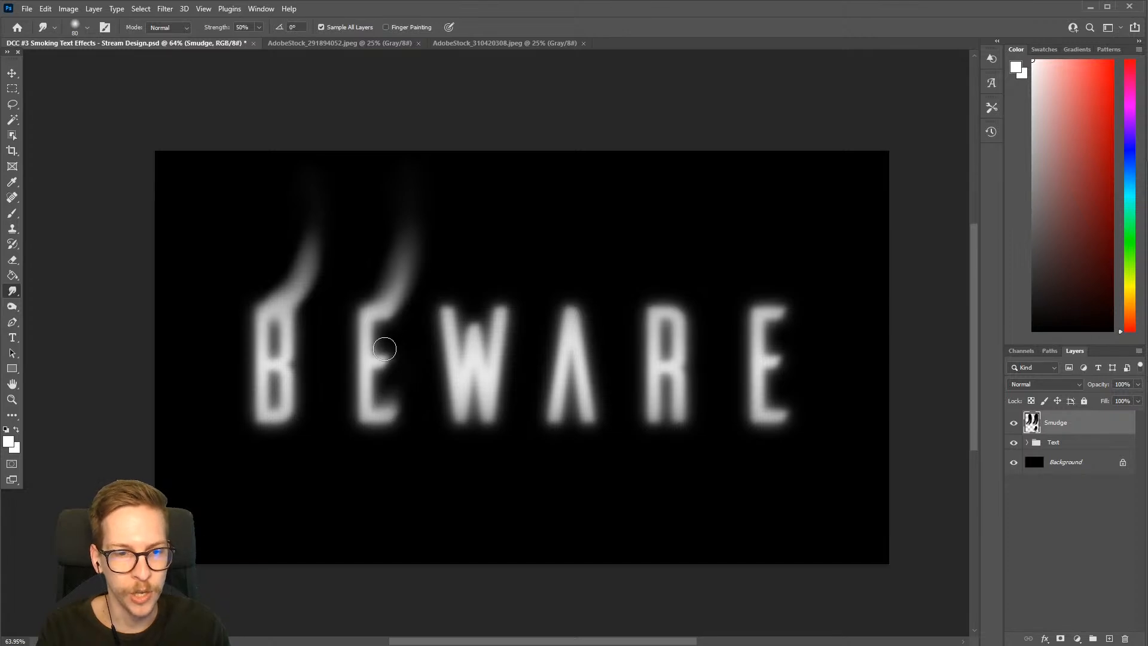
mouse_move(291, 326)
mouse_down()
mouse_move(308, 335)
mouse_move(294, 338)
mouse_move(294, 324)
mouse_move(303, 426)
mouse_up()
key(ctrl+z)
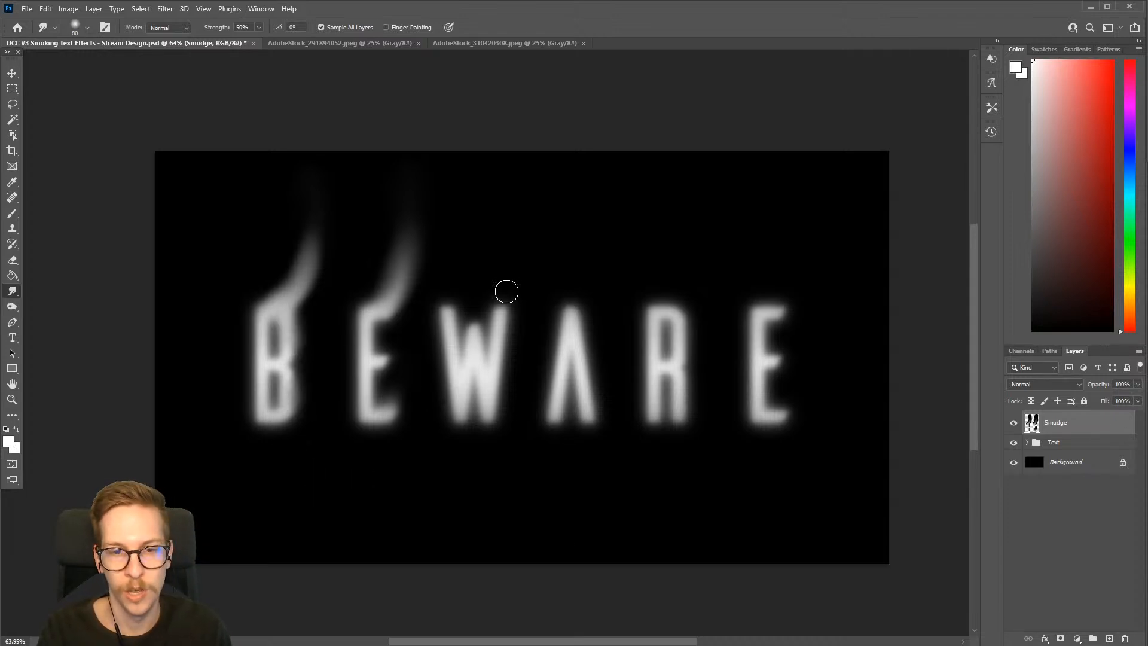
Smudge curved smoke wisps upward from the right and left tips of the W
mouse_move(502, 303)
mouse_down()
mouse_move(519, 284)
mouse_move(526, 205)
mouse_up()
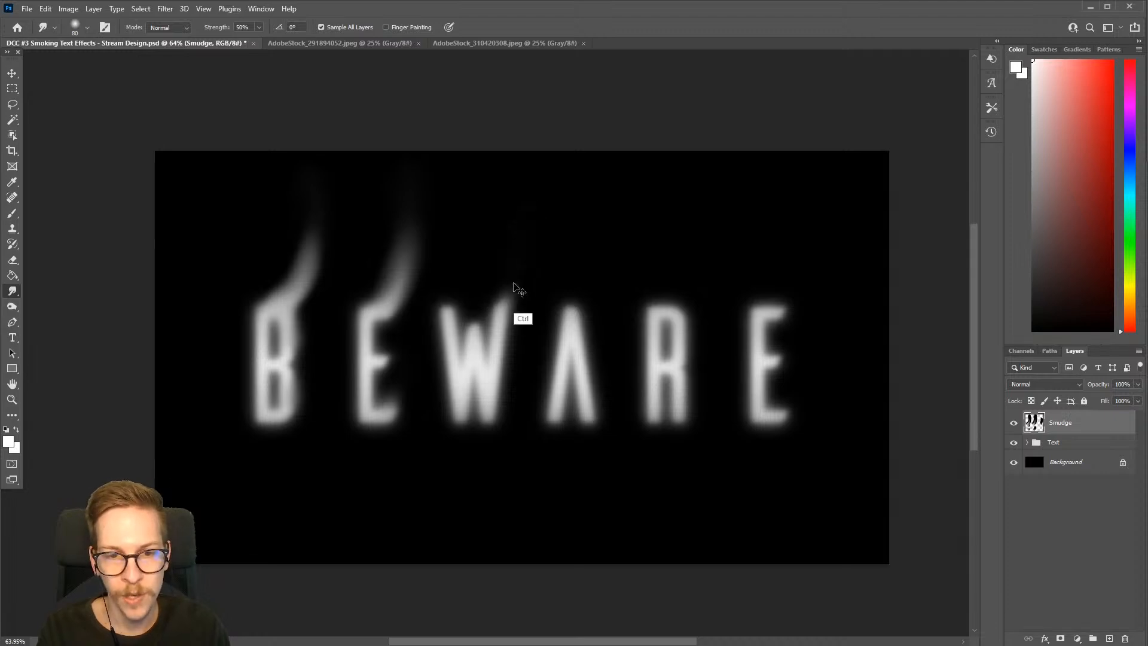
drag(504, 300, 538, 197)
drag(515, 282, 528, 196)
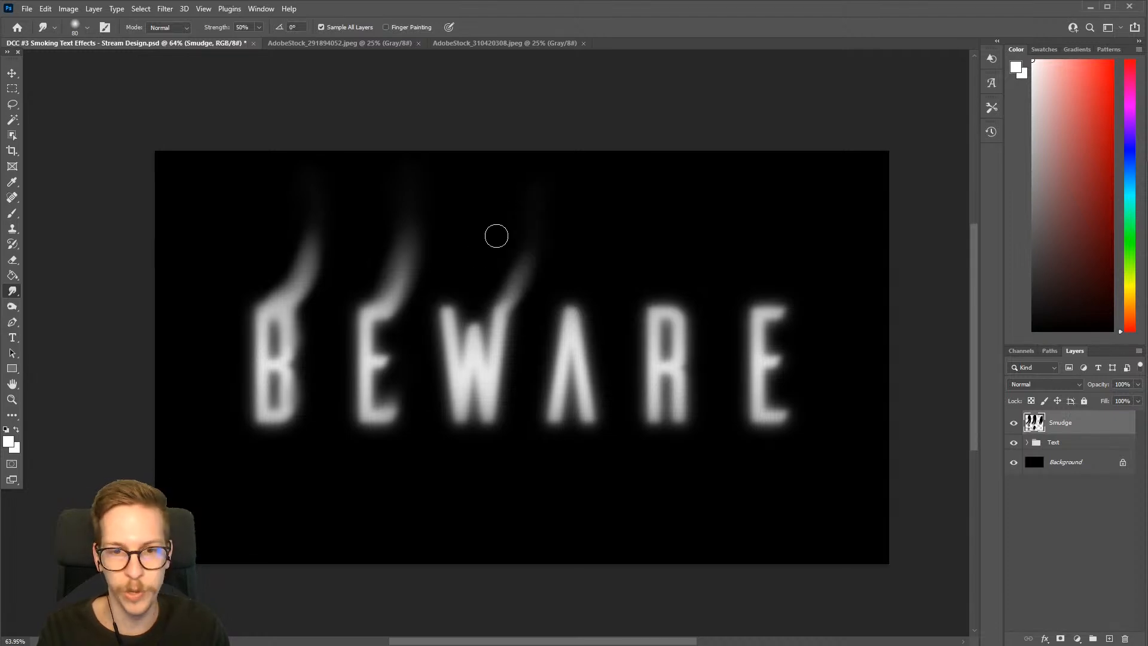
drag(443, 299, 473, 223)
drag(456, 275, 474, 223)
mouse_move(448, 300)
mouse_down()
mouse_move(479, 233)
mouse_move(467, 273)
mouse_move(477, 194)
mouse_move(462, 289)
mouse_move(468, 185)
mouse_up()
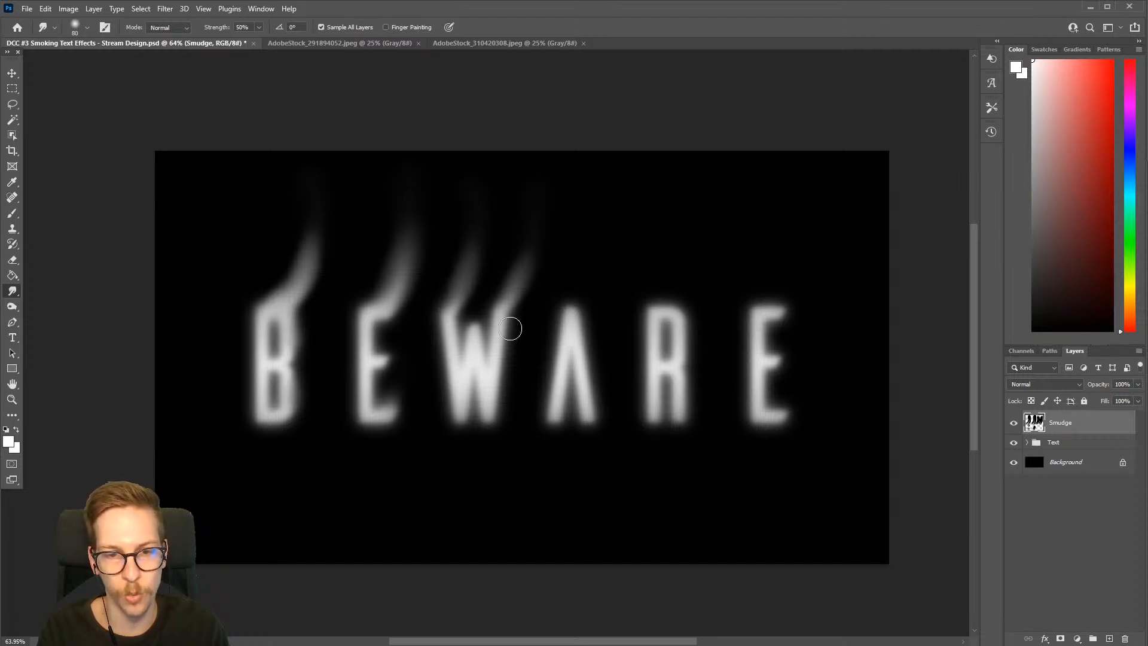
Smudge a smoke wisp upward from the peak of the A, curving slightly to the right
drag(571, 311, 590, 261)
mouse_move(585, 310)
mouse_down()
mouse_move(598, 243)
mouse_move(581, 293)
mouse_move(589, 195)
mouse_up()
mouse_move(579, 314)
mouse_down()
mouse_move(600, 264)
mouse_move(601, 201)
mouse_up()
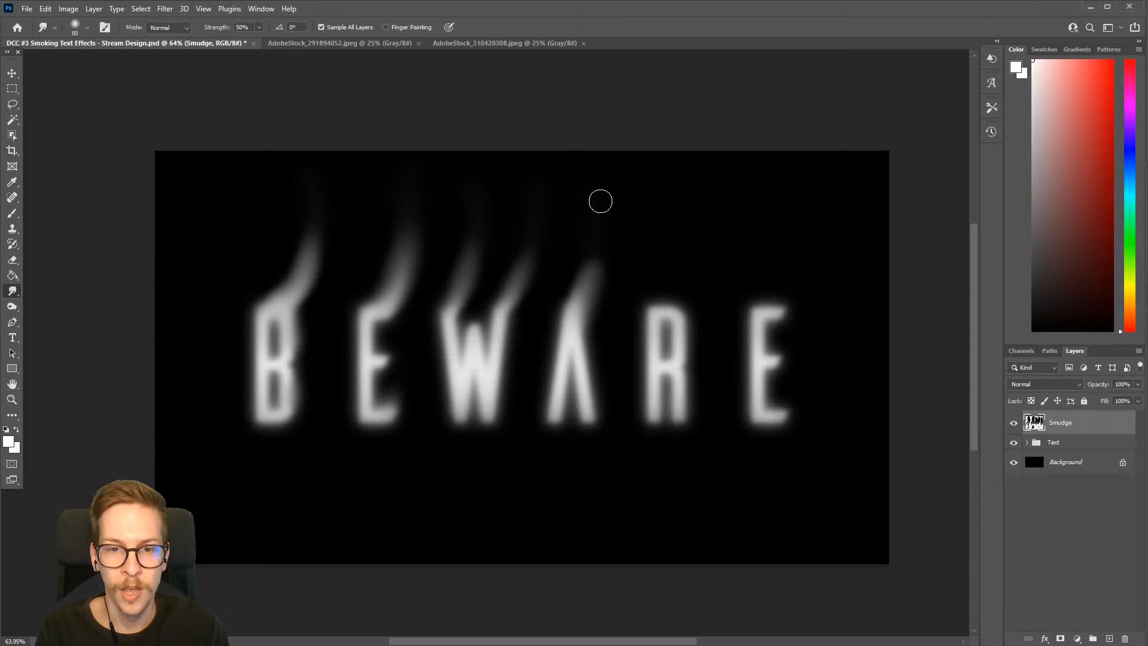
Smudge the A's smoke wisp higher, and smudge a curved wisp upward from the top of the R
mouse_move(596, 249)
mouse_down()
mouse_move(596, 156)
mouse_move(591, 255)
mouse_move(603, 168)
mouse_up()
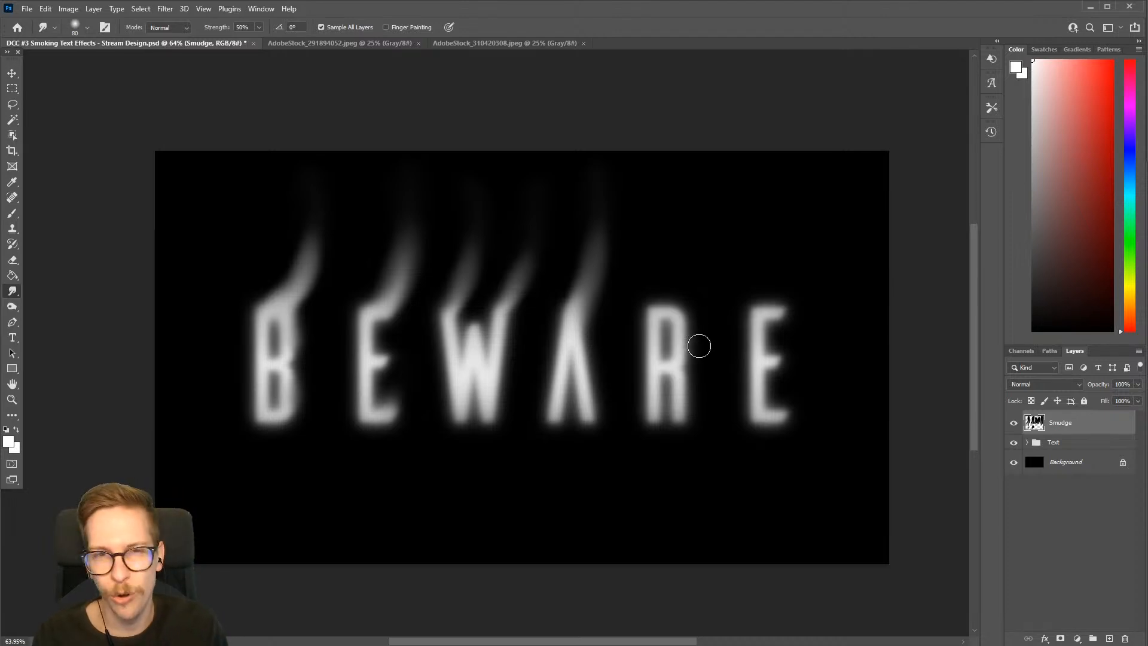
mouse_move(680, 302)
mouse_down()
mouse_move(693, 251)
mouse_move(687, 233)
mouse_move(676, 299)
mouse_move(684, 204)
mouse_up()
drag(680, 283, 687, 197)
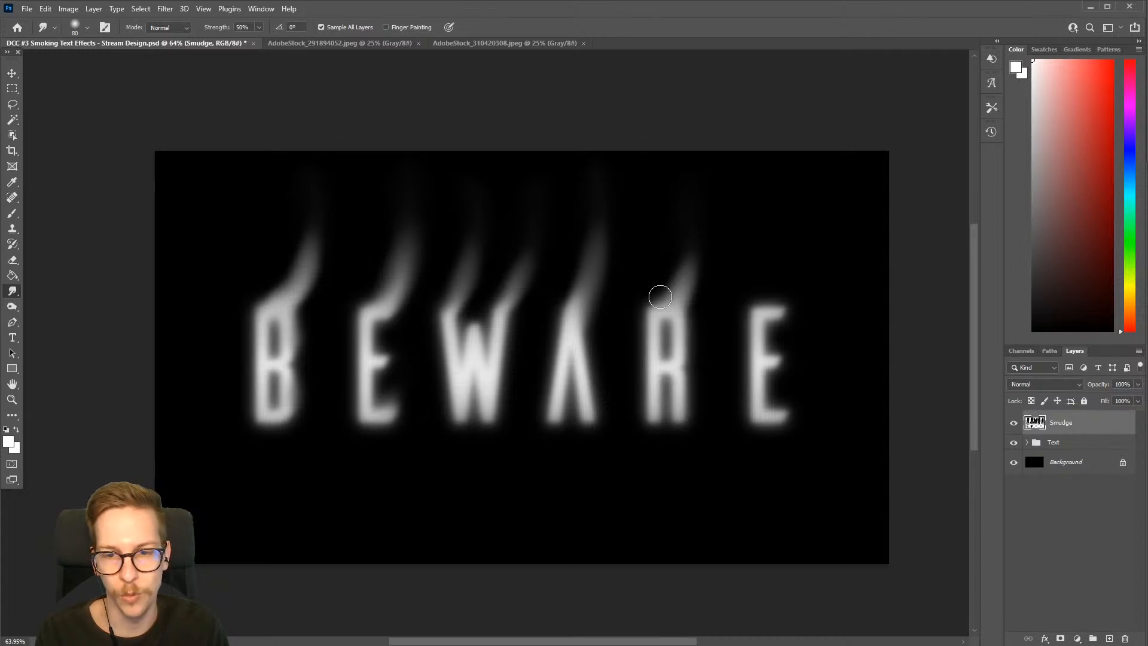
mouse_move(661, 300)
mouse_down()
mouse_move(673, 205)
mouse_move(686, 268)
mouse_move(692, 219)
mouse_up()
drag(687, 267, 704, 179)
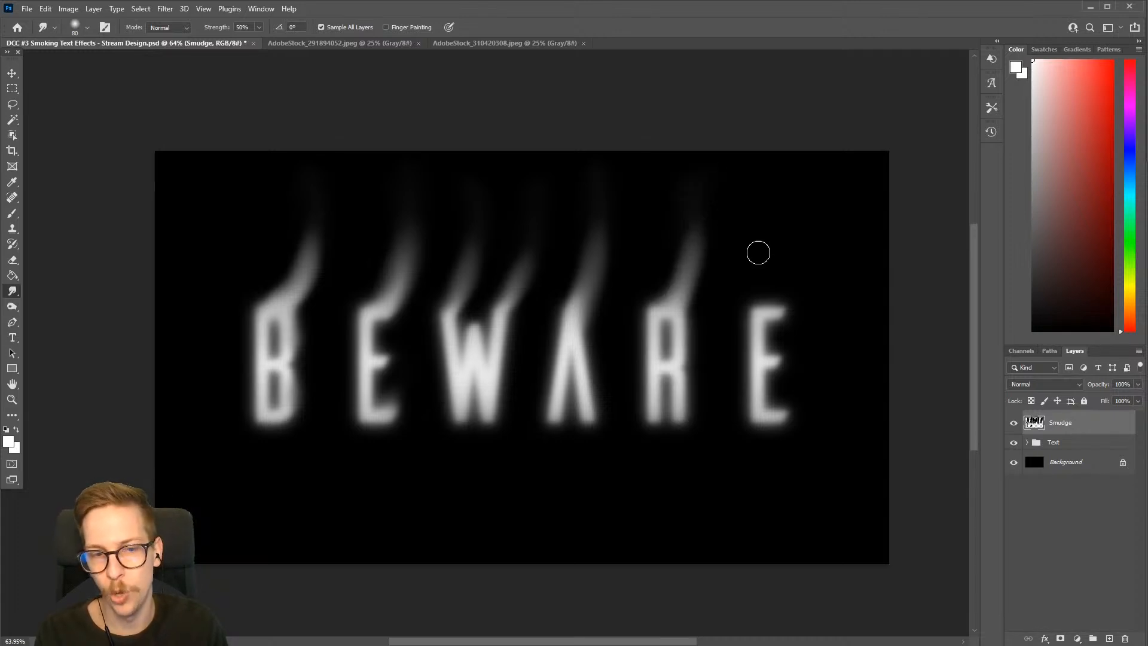
Smudge a smoke wisp upward from the last E, and raise the smudge strength to 74%
mouse_move(762, 301)
mouse_down()
mouse_move(777, 274)
mouse_move(776, 301)
mouse_move(790, 248)
mouse_up()
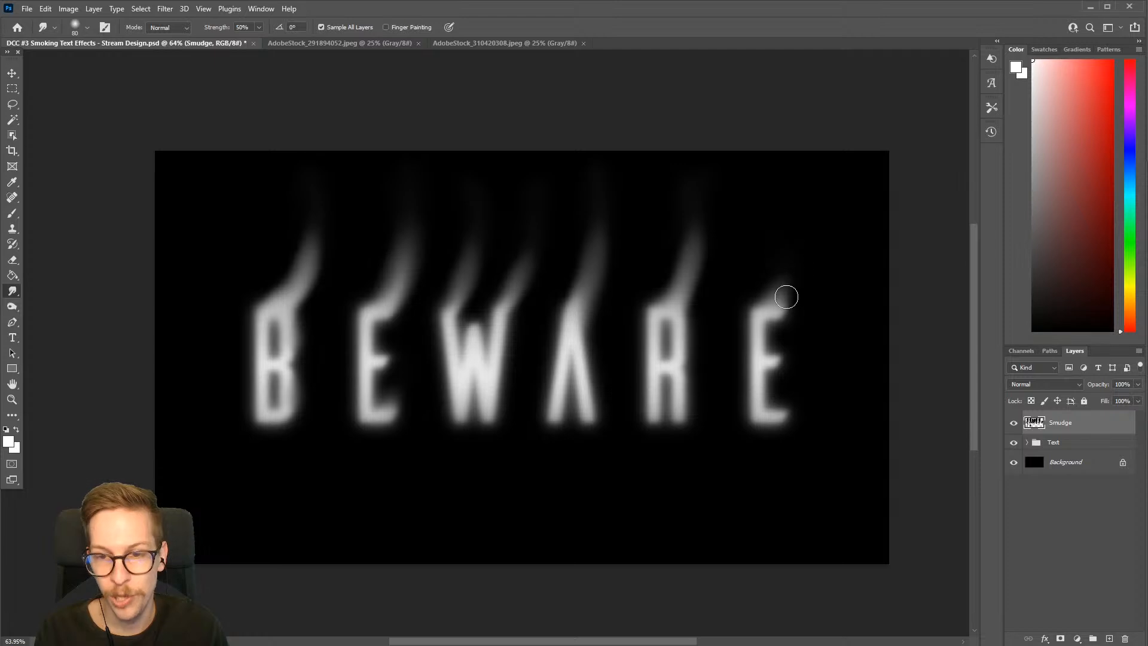
drag(787, 297, 800, 217)
mouse_move(785, 272)
mouse_down()
mouse_move(785, 208)
mouse_move(773, 287)
mouse_move(783, 204)
mouse_up()
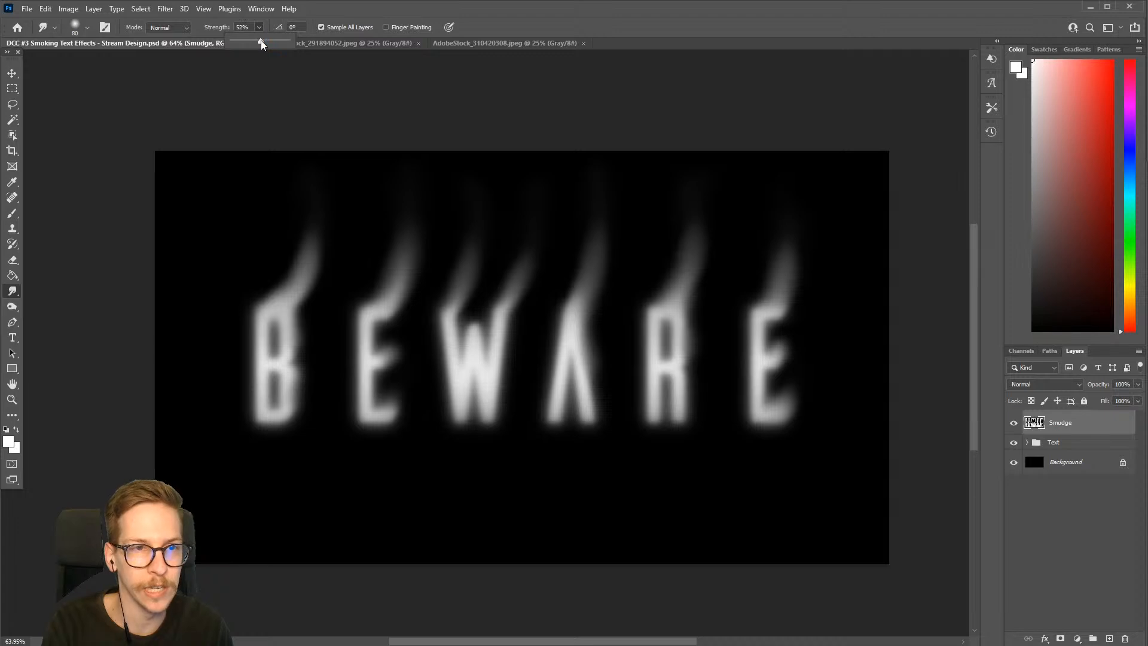
drag(267, 40, 275, 41)
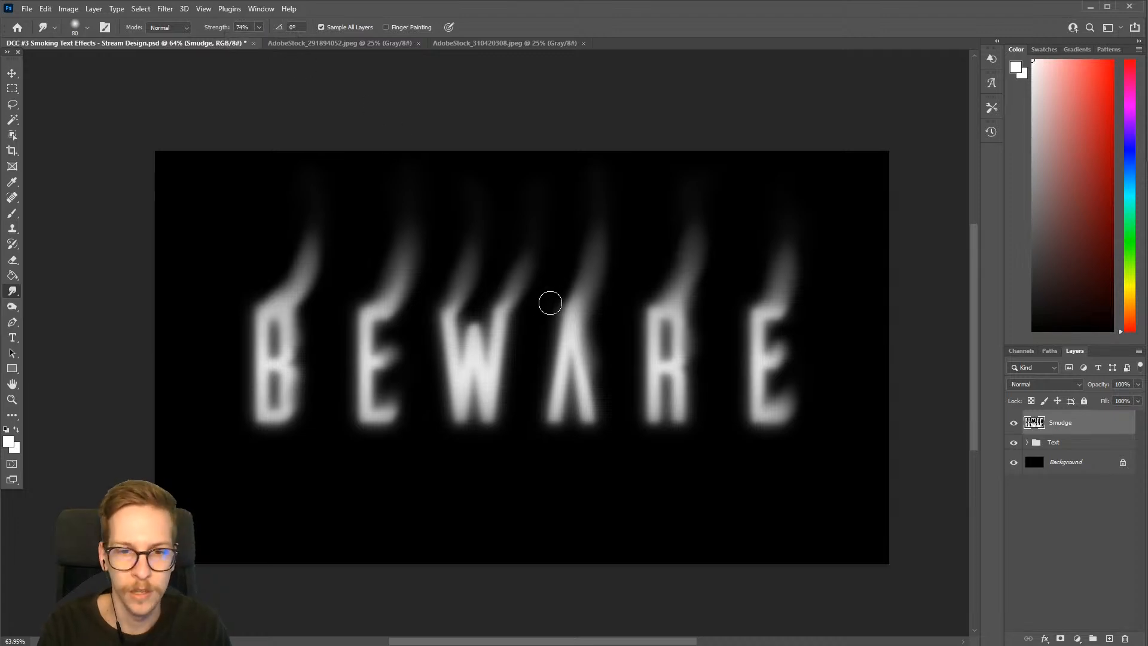
mouse_move(510, 305)
mouse_down()
mouse_move(566, 212)
mouse_move(565, 126)
mouse_up()
drag(576, 309, 636, 131)
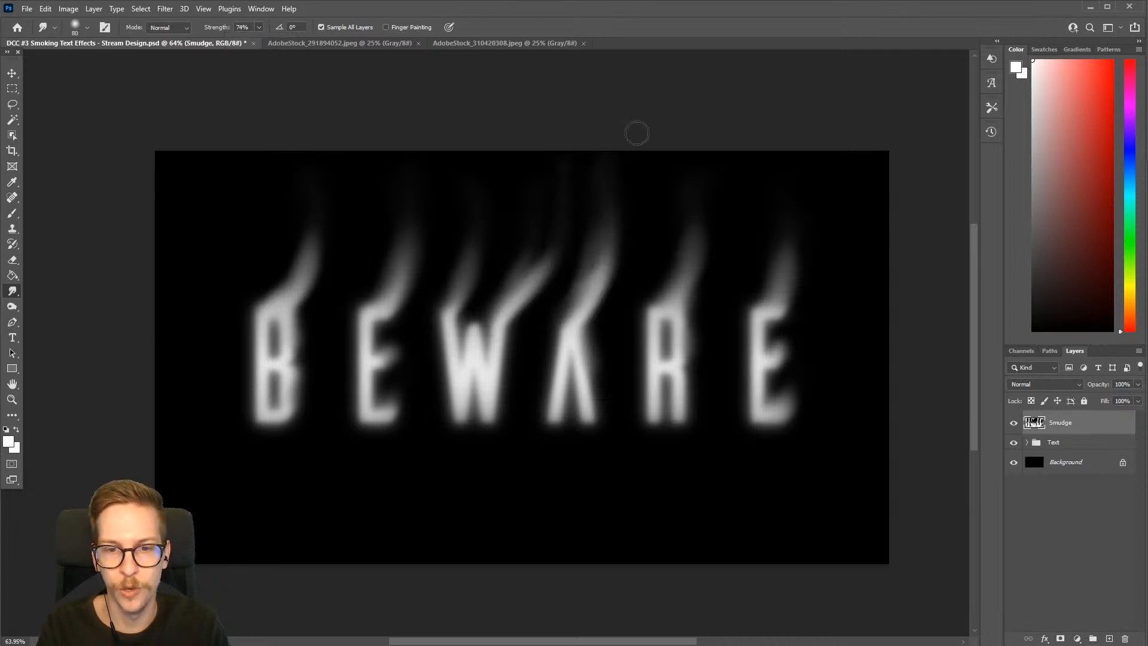
mouse_move(672, 291)
mouse_down()
mouse_move(709, 244)
mouse_move(692, 108)
mouse_up()
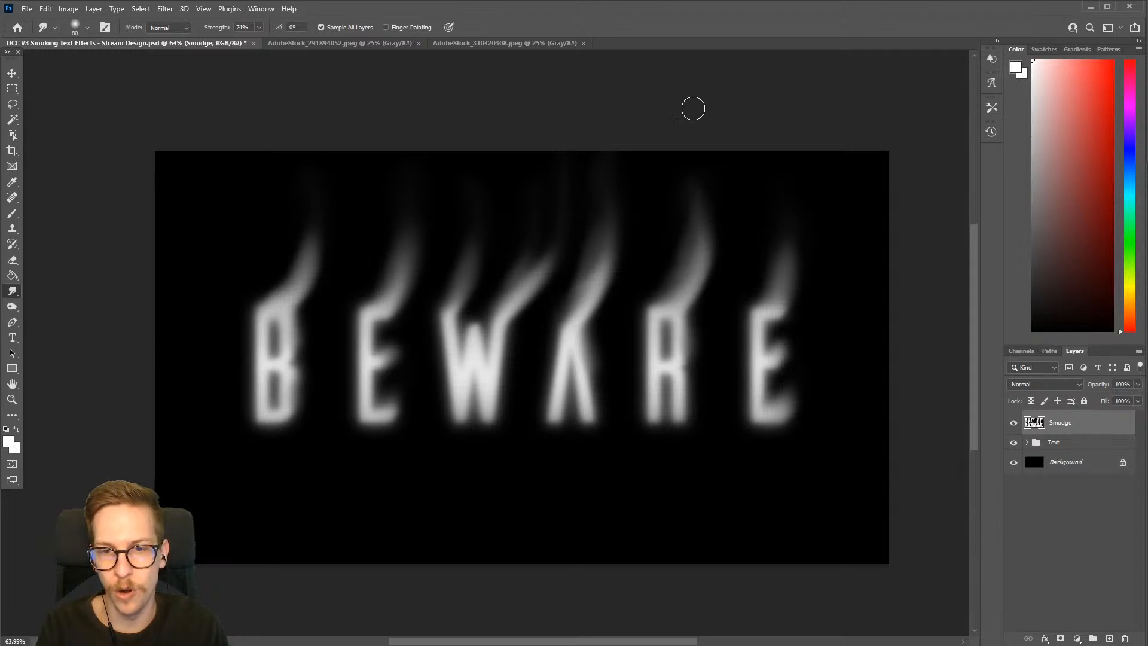
key(ctrl+z)
key(ctrl+z)
key(ctrl+z)
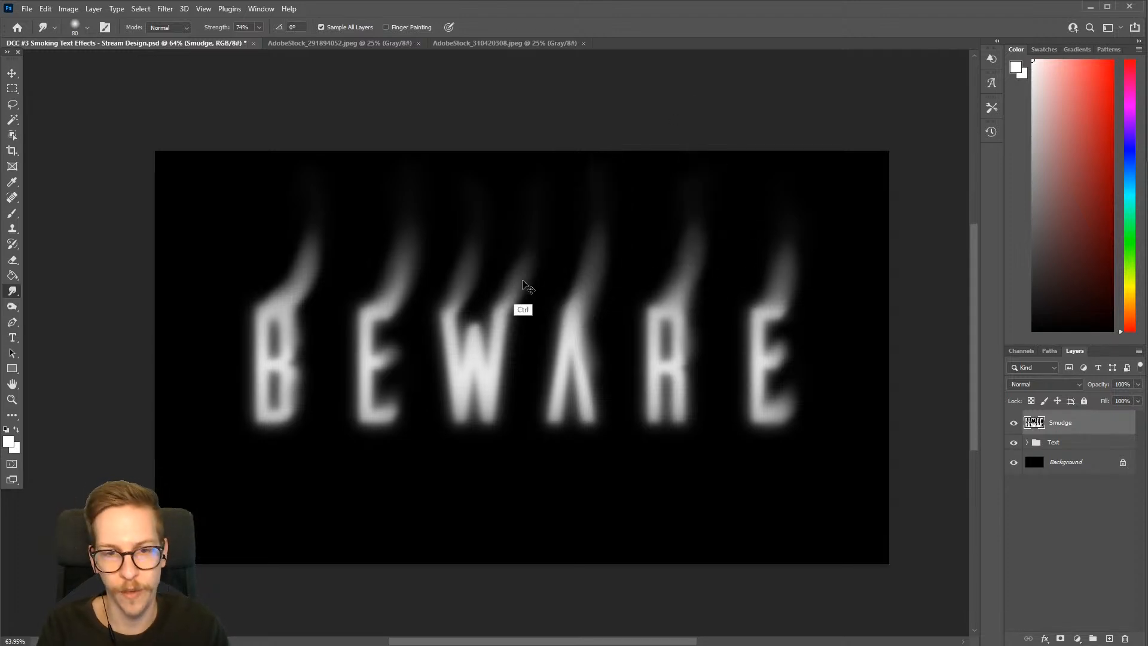
drag(502, 302, 526, 195)
key(ctrl+z)
drag(587, 276, 605, 184)
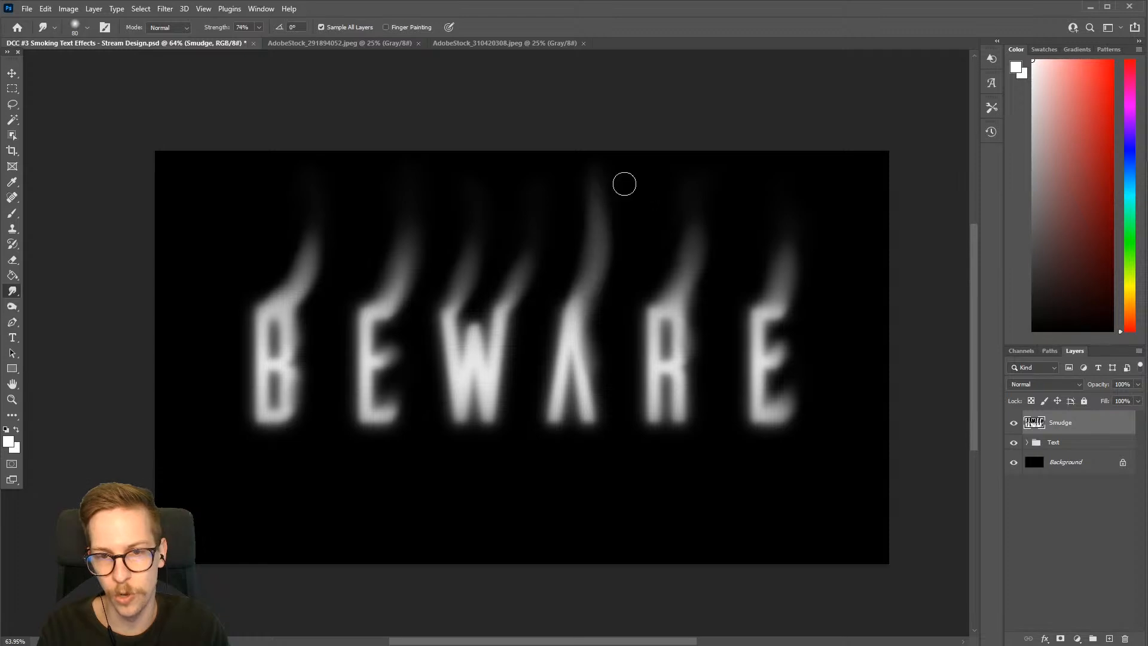
key(ctrl+z)
drag(702, 231, 683, 299)
key(ctrl+z)
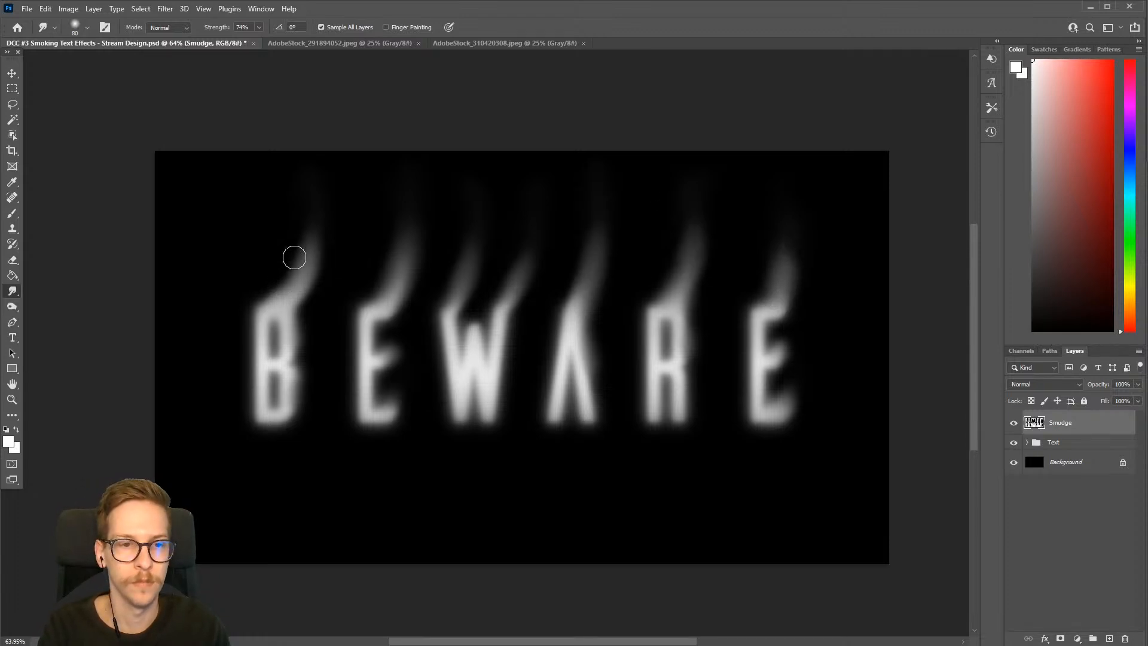
Distort the wisps above the letters into wavier smoke with short smudge strokes, and set the smudge strength to 50%
mouse_move(294, 258)
mouse_down()
mouse_move(290, 284)
mouse_move(323, 287)
mouse_move(312, 269)
mouse_move(333, 258)
mouse_move(315, 256)
mouse_move(323, 207)
mouse_up()
mouse_move(402, 287)
mouse_down()
mouse_move(389, 263)
mouse_move(407, 265)
mouse_up()
mouse_move(484, 279)
mouse_down()
mouse_move(457, 264)
mouse_move(548, 293)
mouse_move(504, 281)
mouse_move(528, 292)
mouse_move(523, 283)
mouse_move(597, 275)
mouse_move(573, 268)
mouse_move(608, 280)
mouse_move(630, 249)
mouse_move(680, 241)
mouse_move(698, 273)
mouse_move(709, 267)
mouse_move(670, 217)
mouse_up()
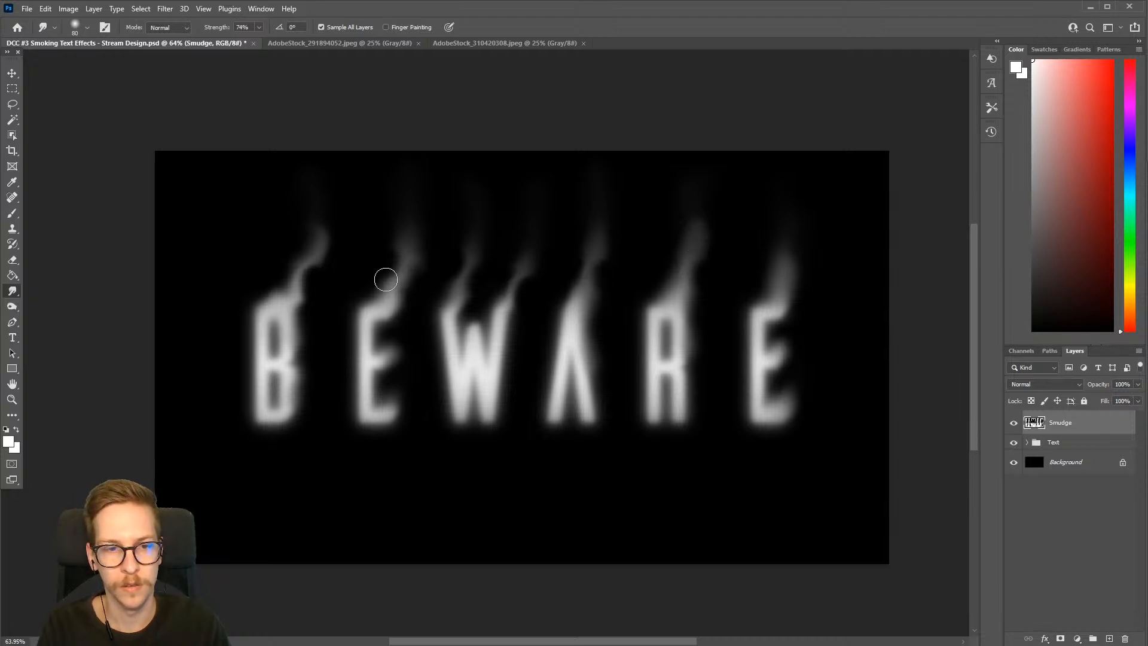
mouse_move(311, 268)
mouse_down()
mouse_move(310, 280)
mouse_move(323, 261)
mouse_up()
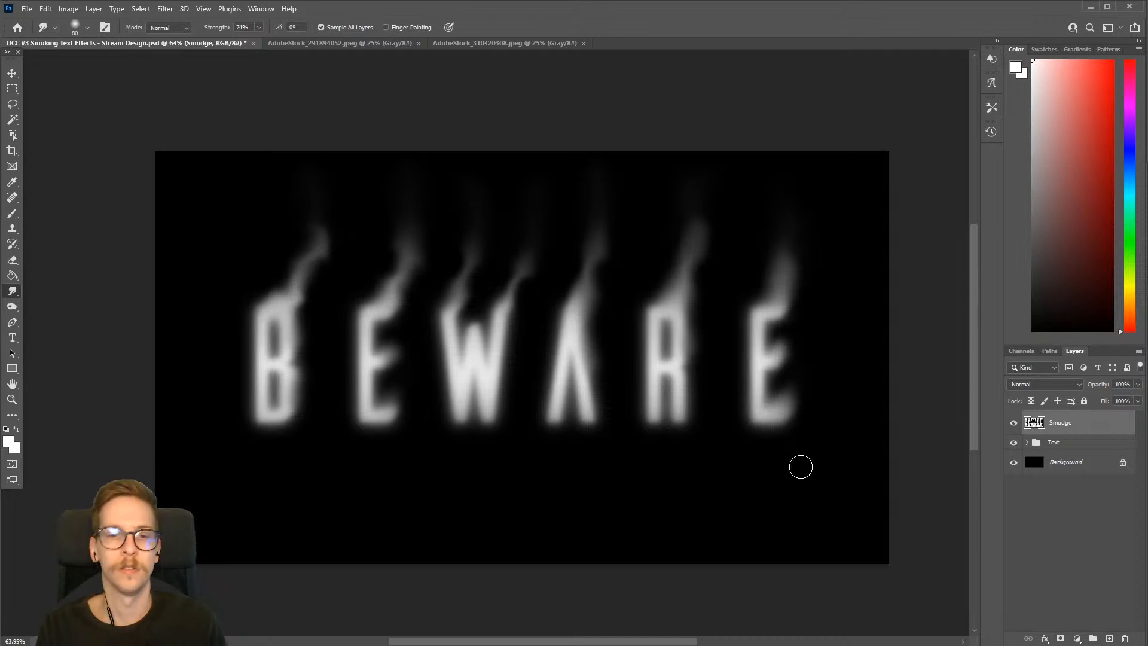
click(244, 27)
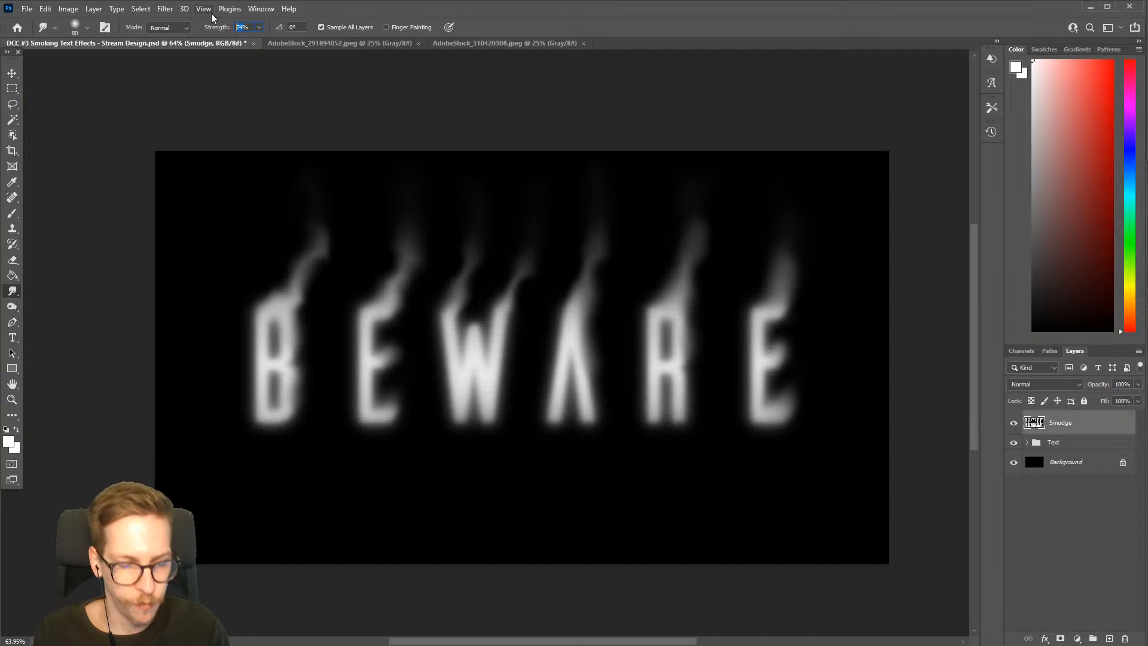
text(50)
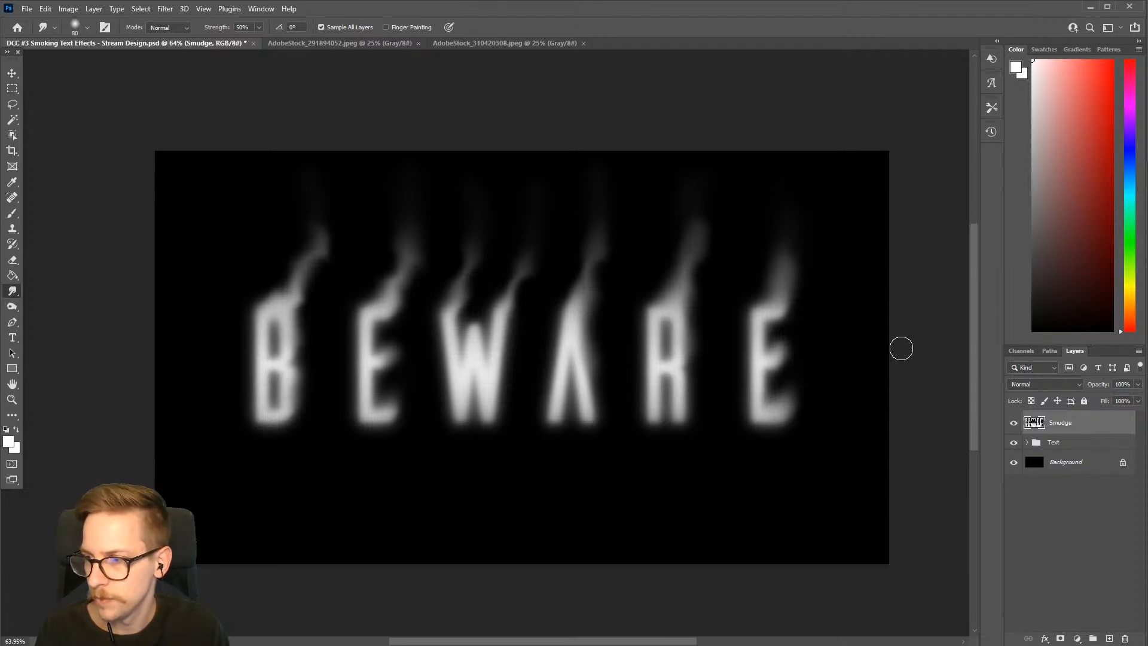
Compare the text with the Smudge layer hidden and shown, and save the document
click(1013, 423)
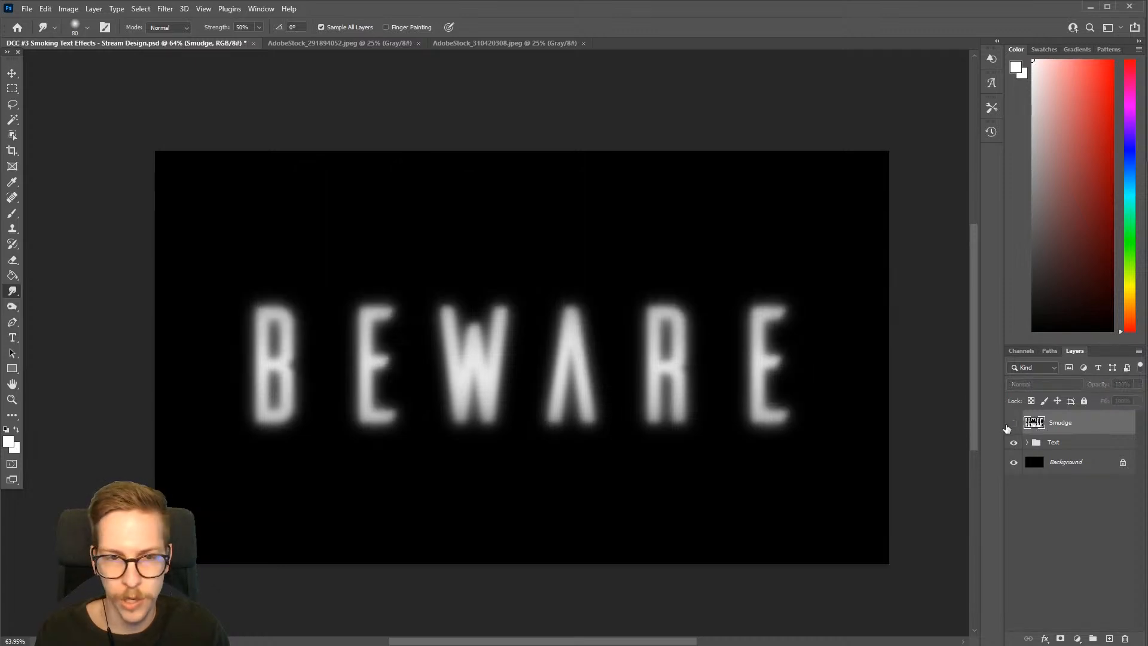
click(1014, 422)
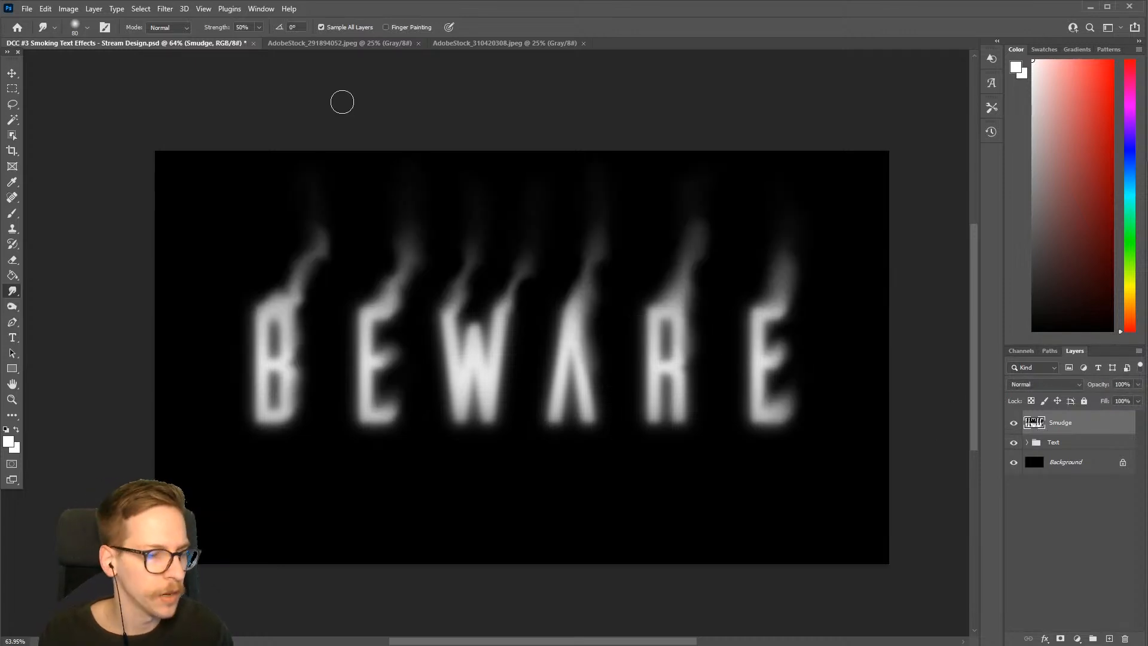
key(ctrl+s)
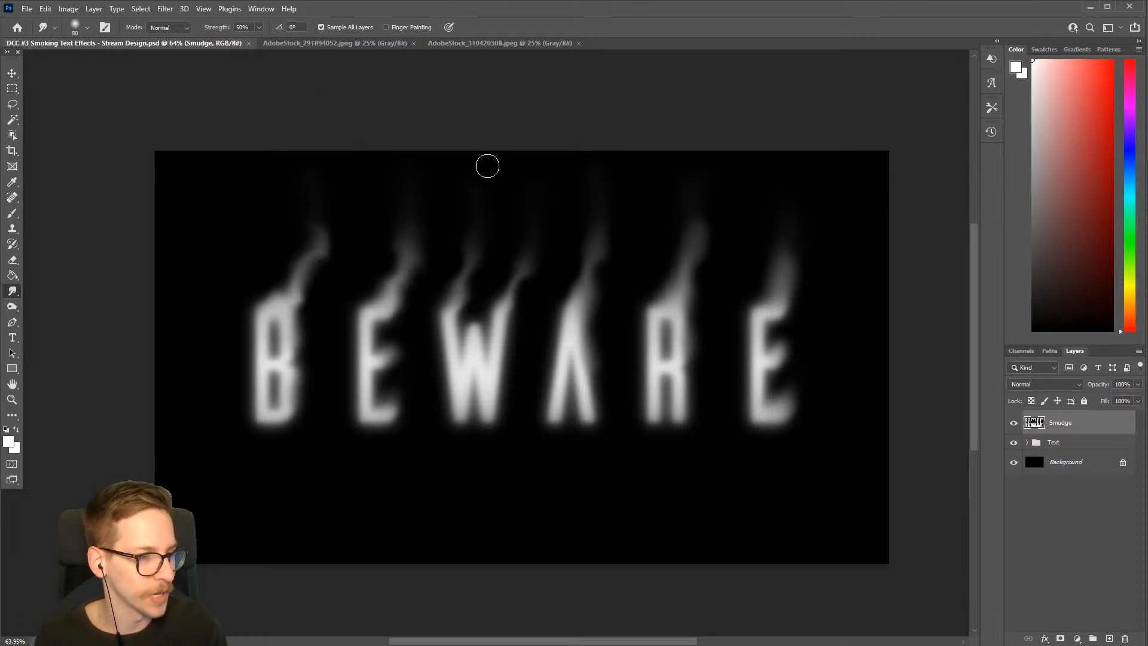
Select the entire AdobeStock_310420308.jpeg smoke image, and copy and paste it into the BEWARE document above the Smudge layer
click(346, 45)
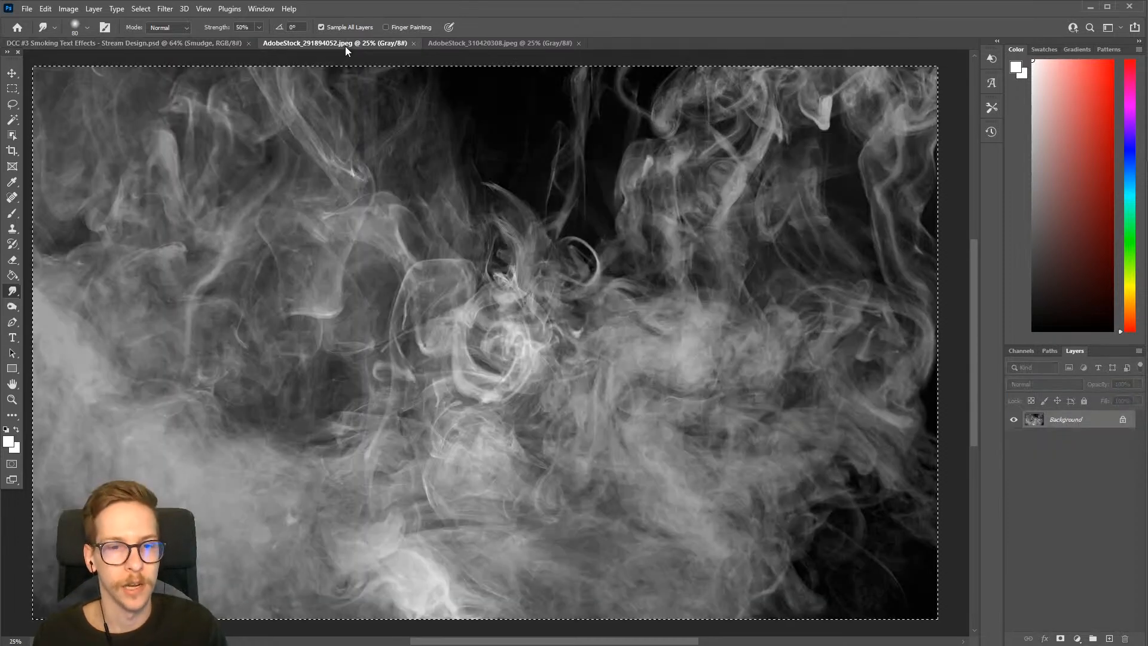
click(468, 47)
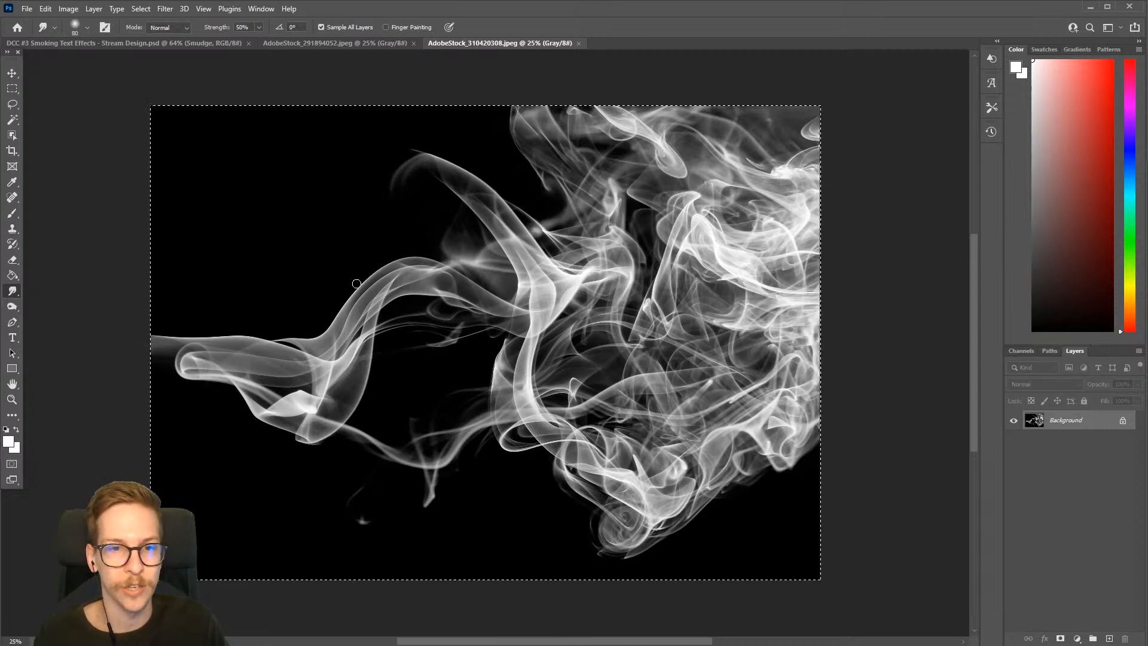
click(138, 11)
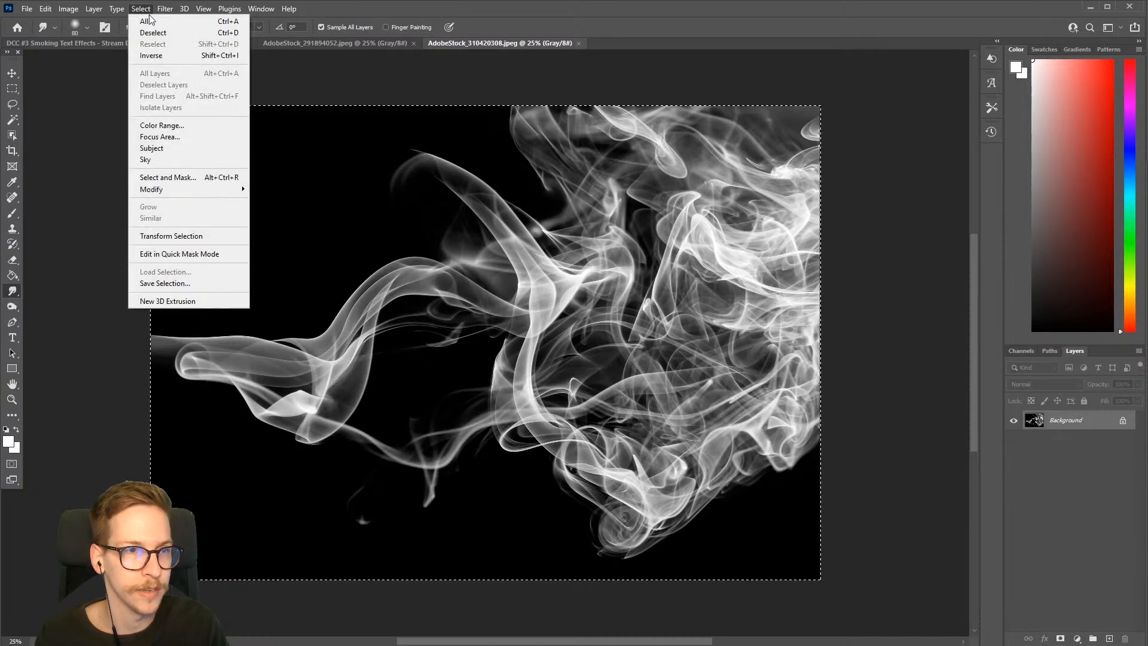
click(147, 22)
click(200, 40)
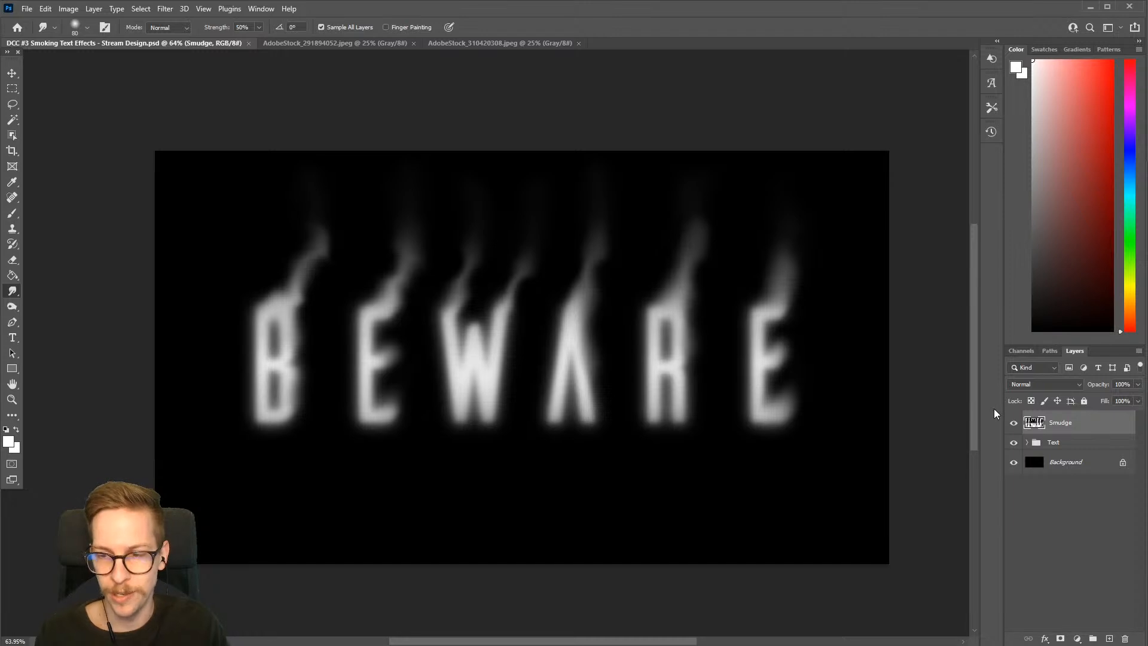
key(ctrl+v)
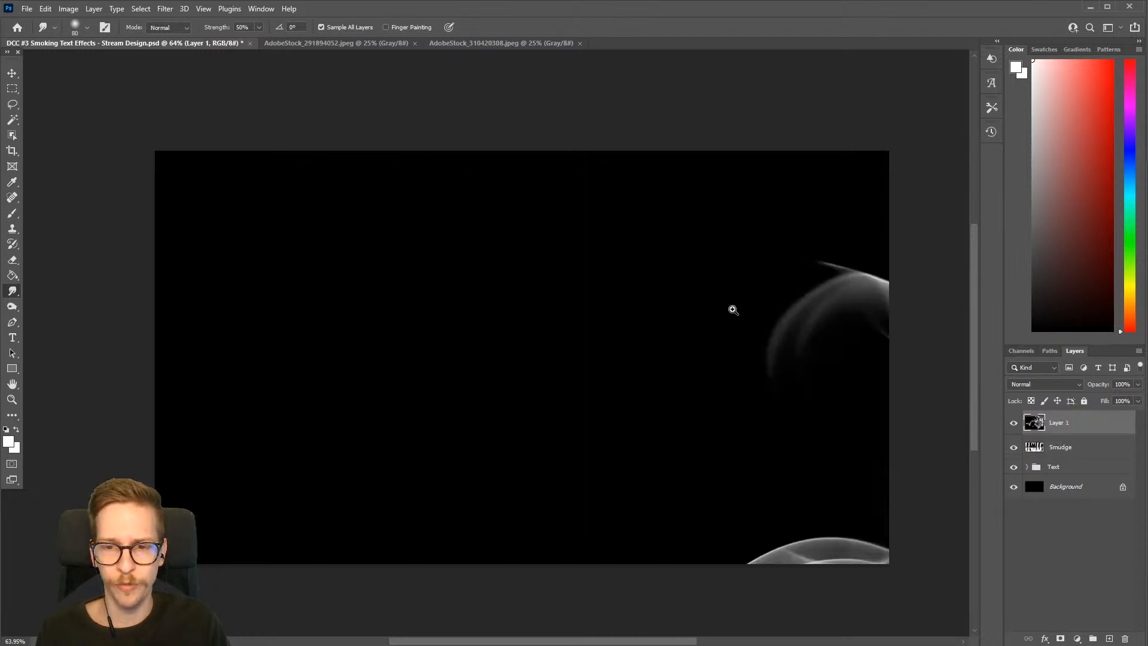
Convert the pasted smoke layer to a smart object
scroll(730, 311, down, 5)
drag(757, 320, 584, 325)
key(v)
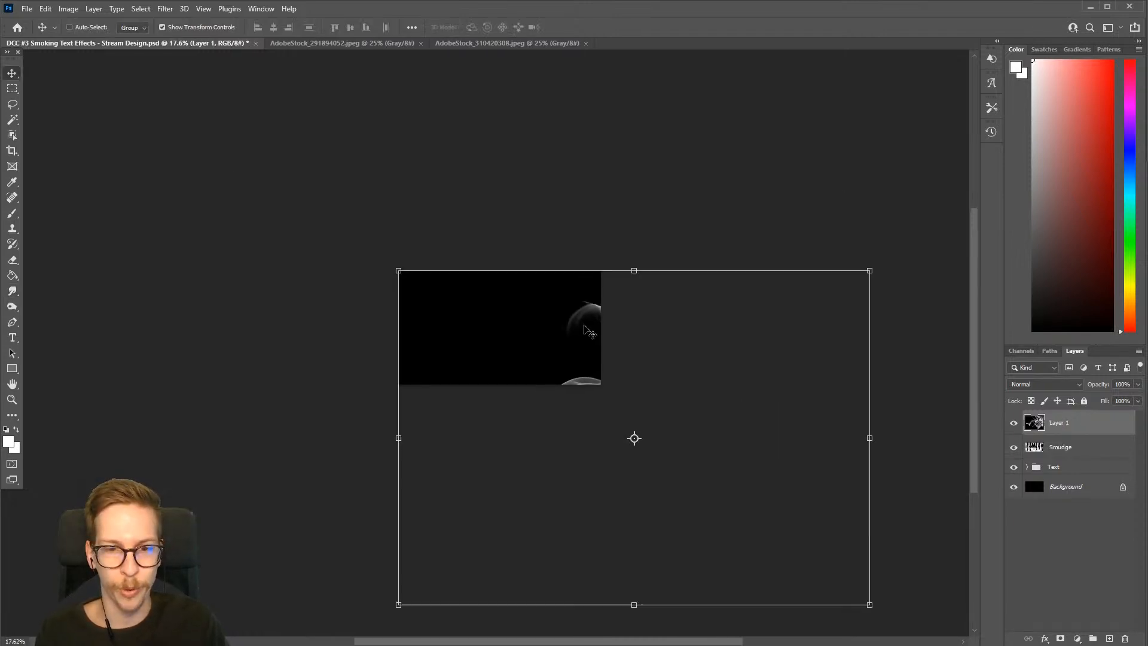
drag(715, 462, 625, 389)
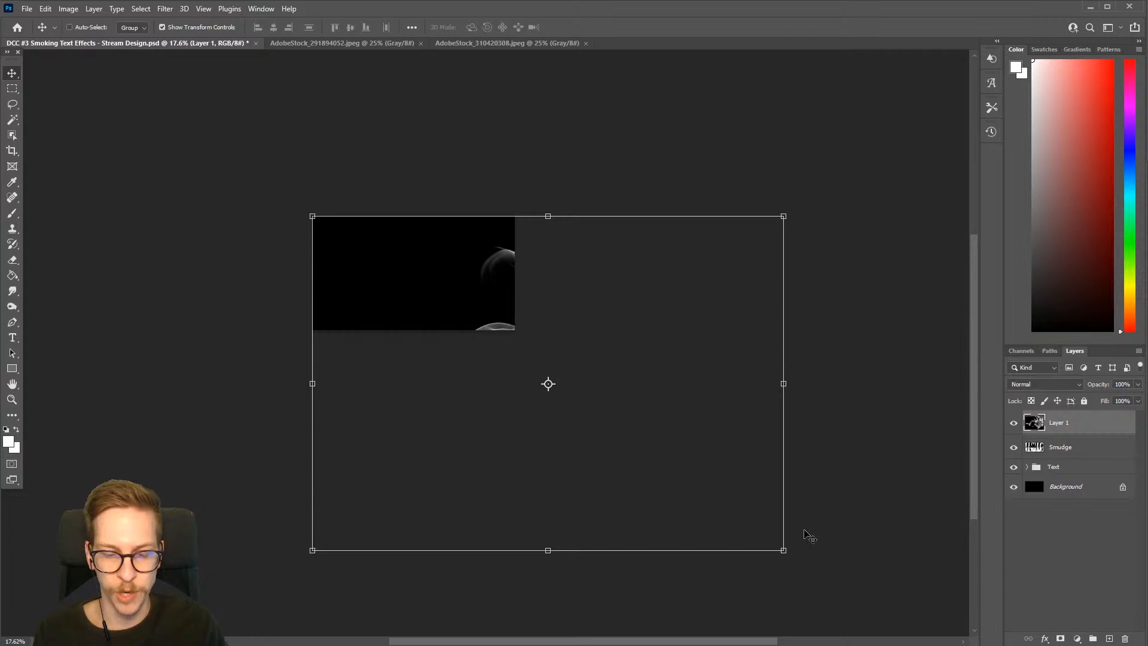
right_click(1104, 426)
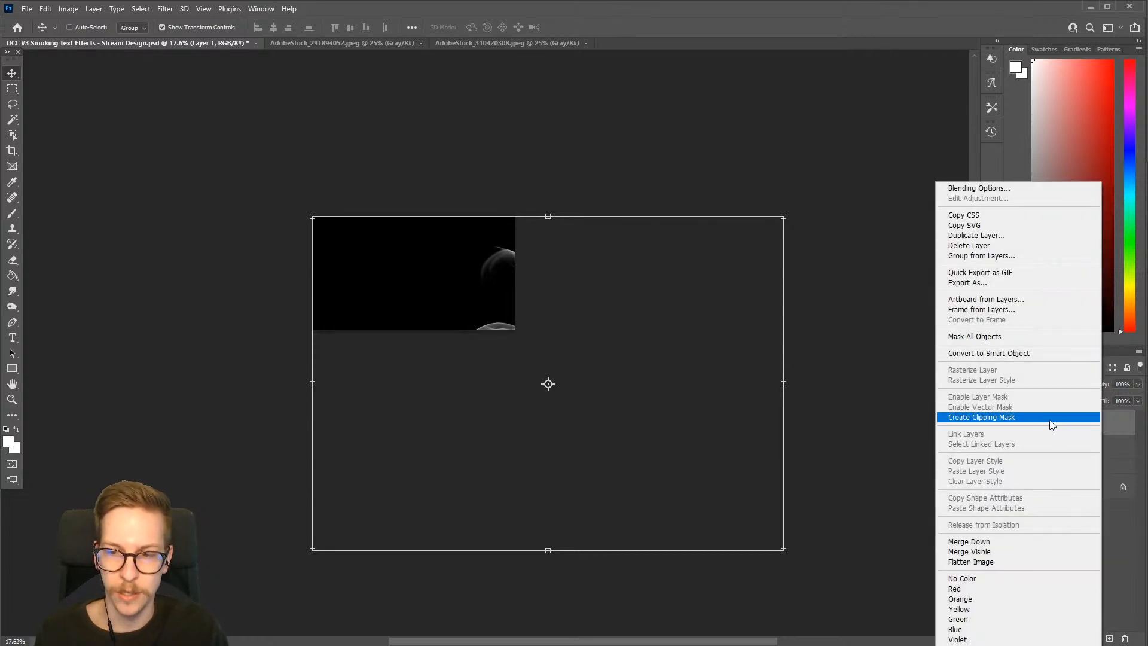
click(1014, 354)
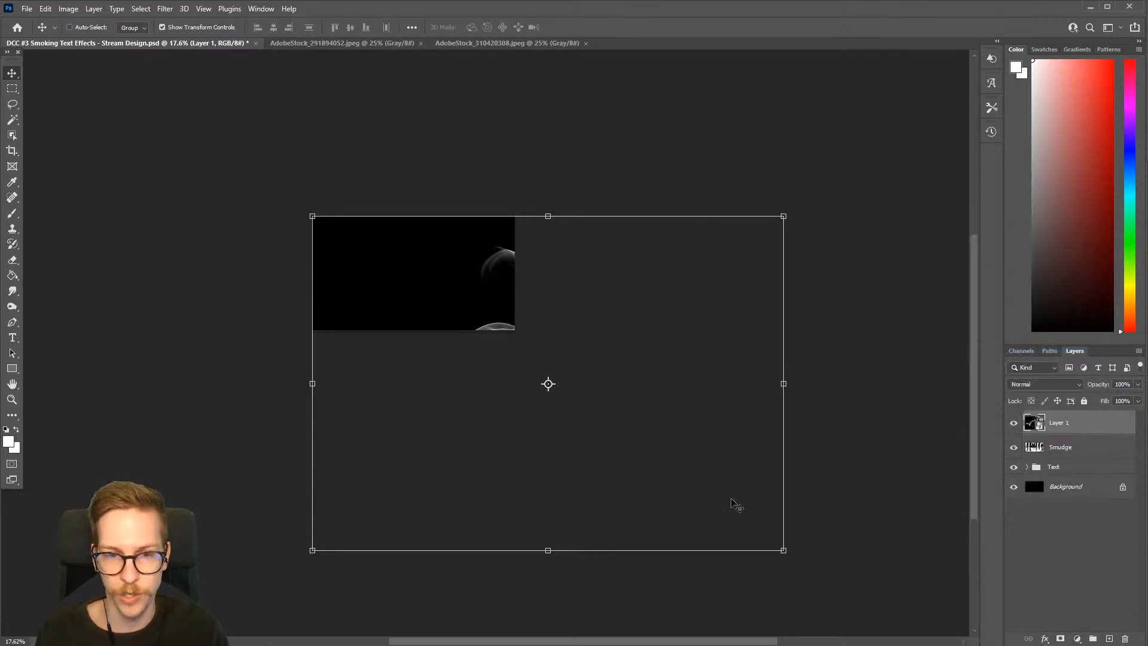
Scale the smoke layer down to about 43.43% and rotate it 90° so the dense smoke is at the bottom
drag(785, 556, 521, 362)
key(Return)
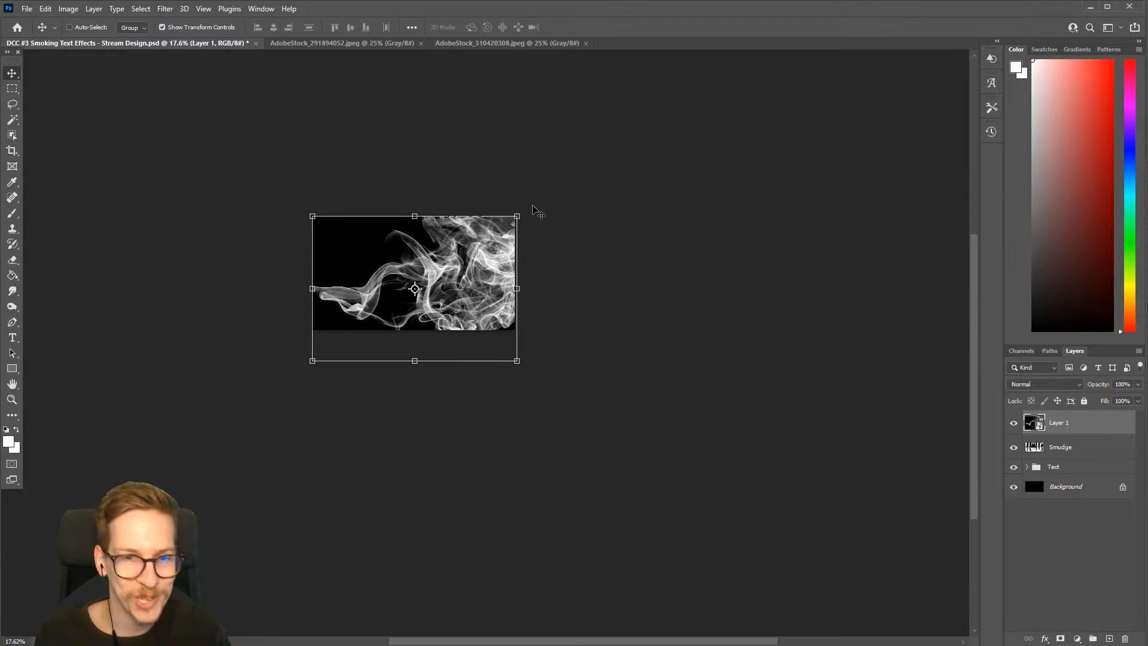
drag(528, 206, 498, 372)
drag(381, 275, 546, 313)
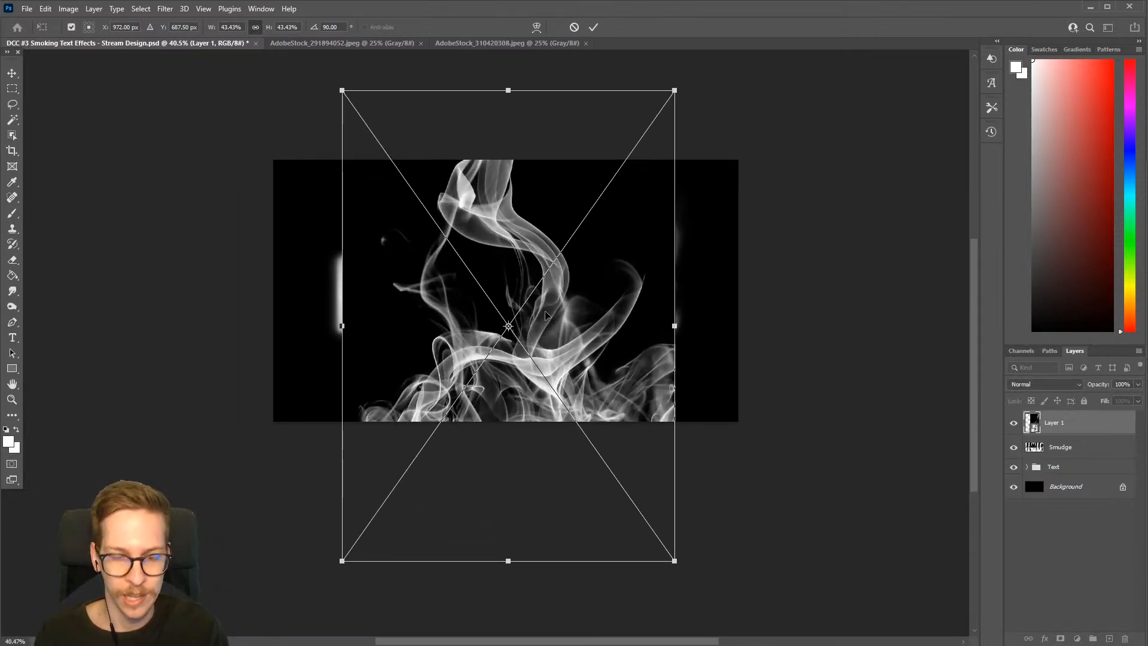
key(Return)
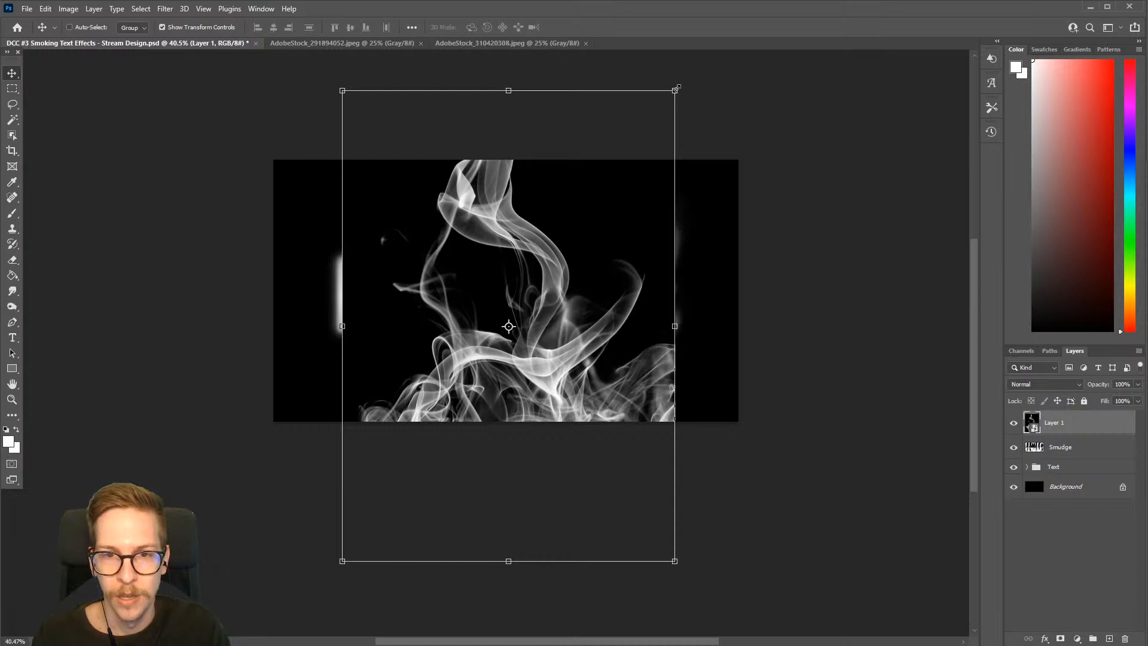
Scale the smoke layer to about 42.86% and set its blend mode to Screen
drag(676, 89, 671, 97)
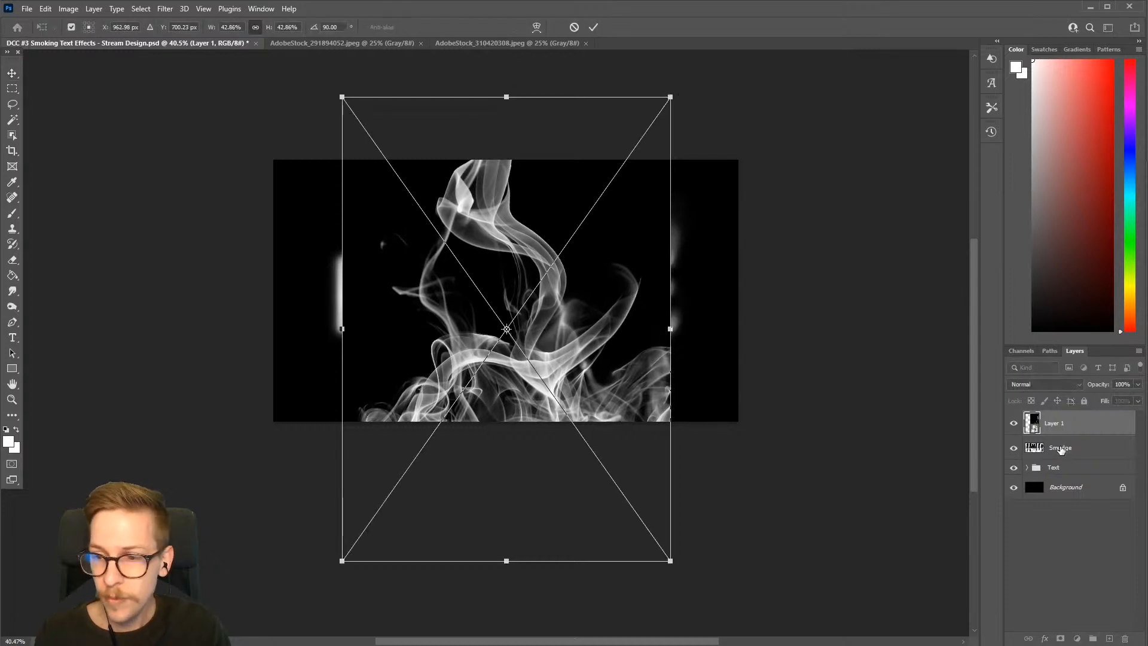
click(1052, 385)
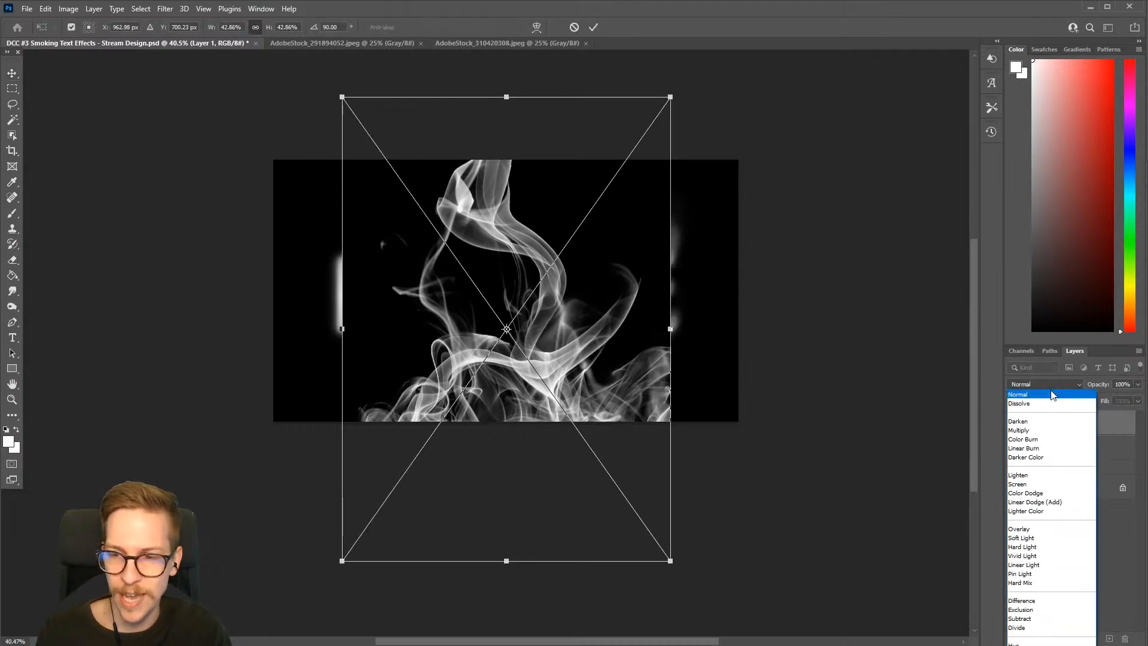
click(1023, 486)
Move the smoke layer over the first letters of BEWARE and scale it to about 43.36%
drag(565, 390, 541, 348)
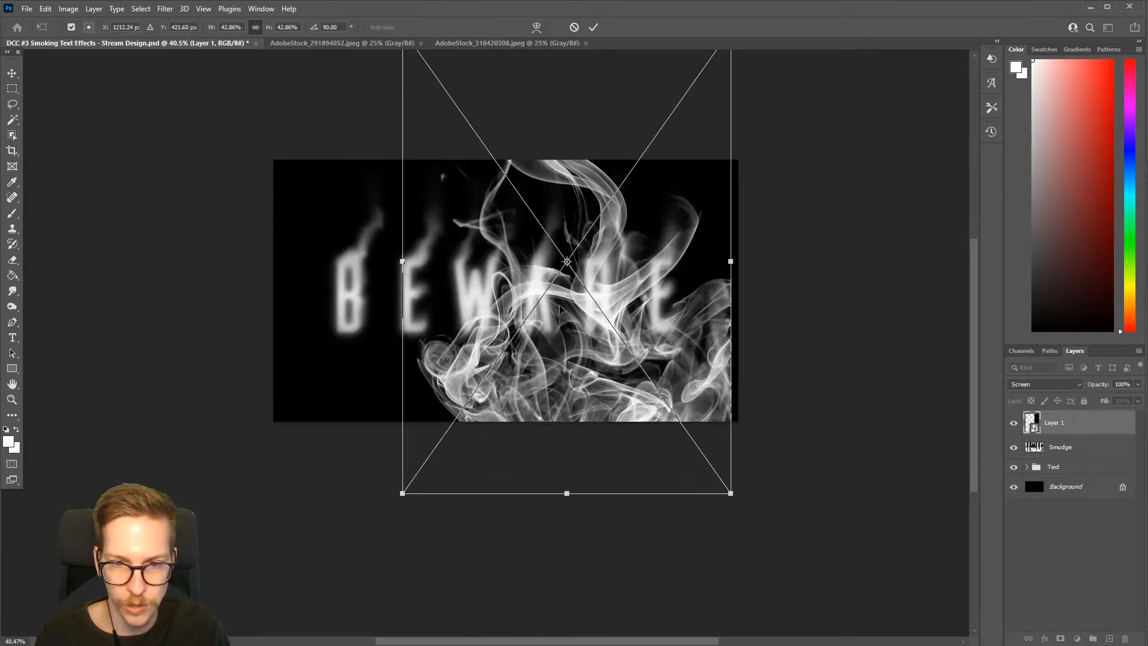
drag(574, 381, 440, 317)
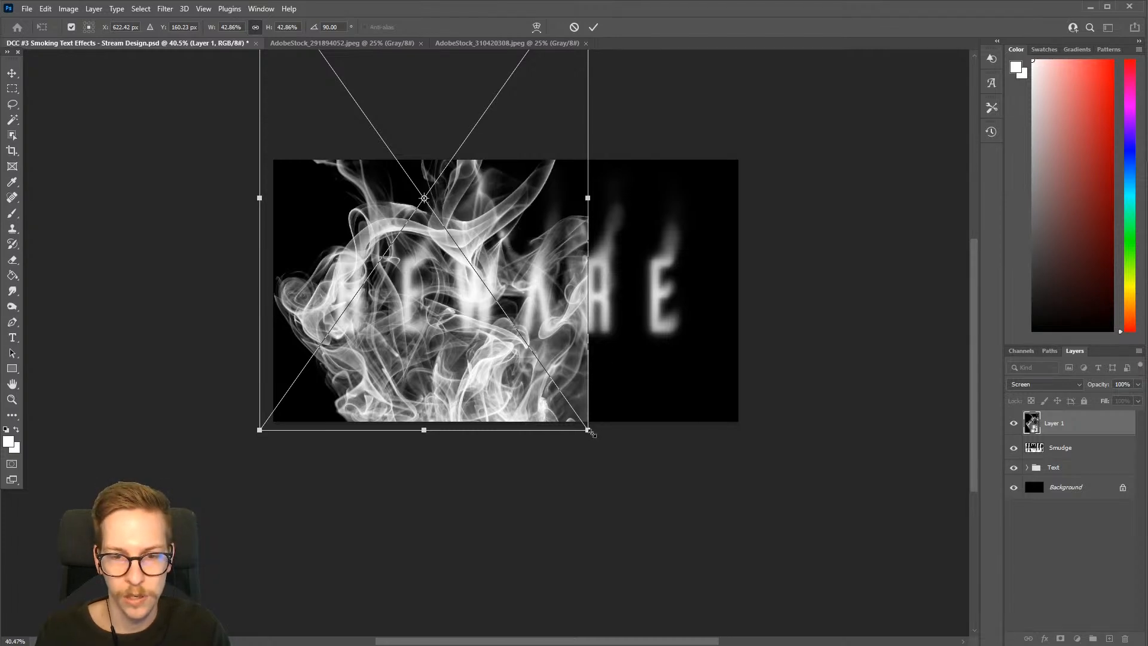
drag(591, 433, 591, 430)
drag(549, 377, 550, 372)
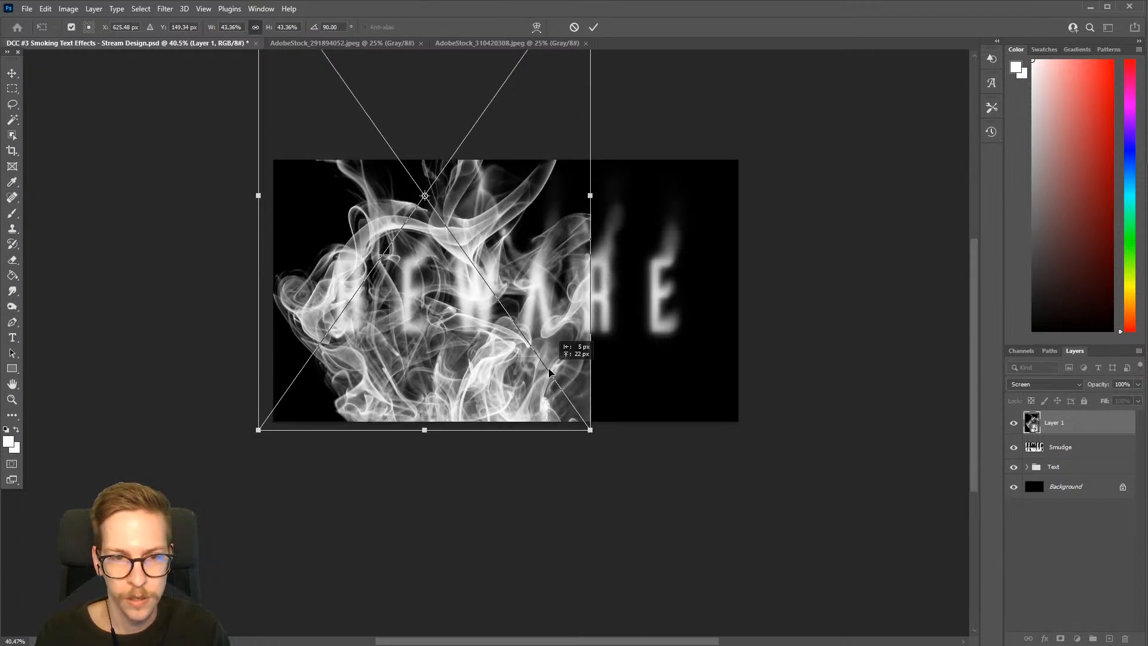
key(Return)
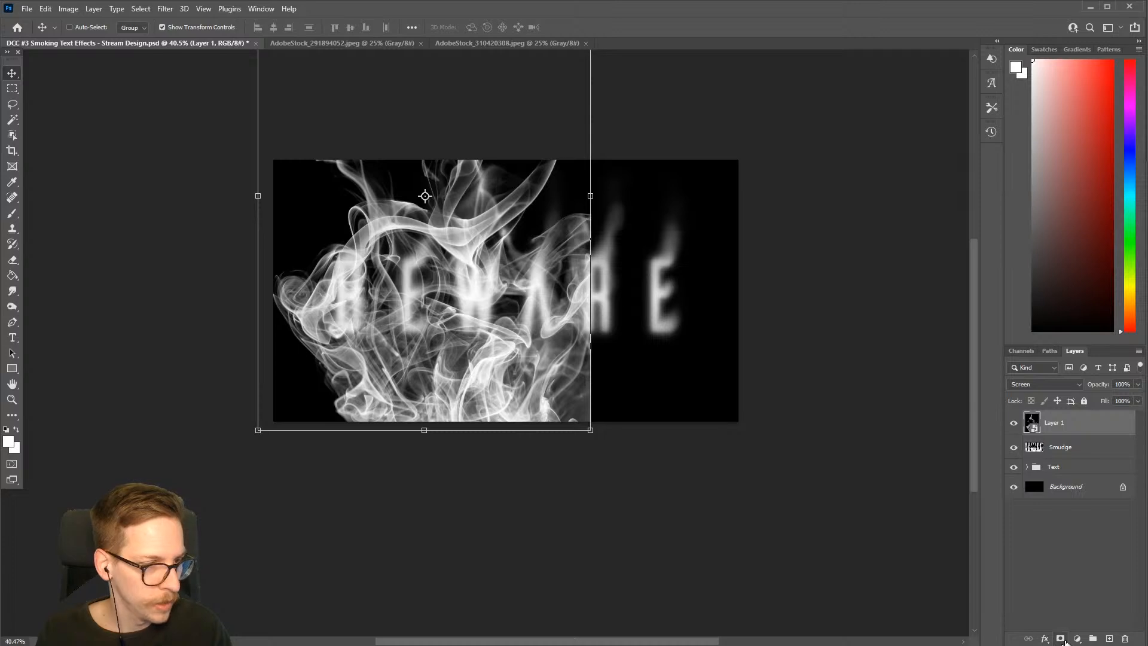
Add a layer mask to Layer 1 and fade the smoke's right edge with a soft black brush of about 500 px
click(1061, 639)
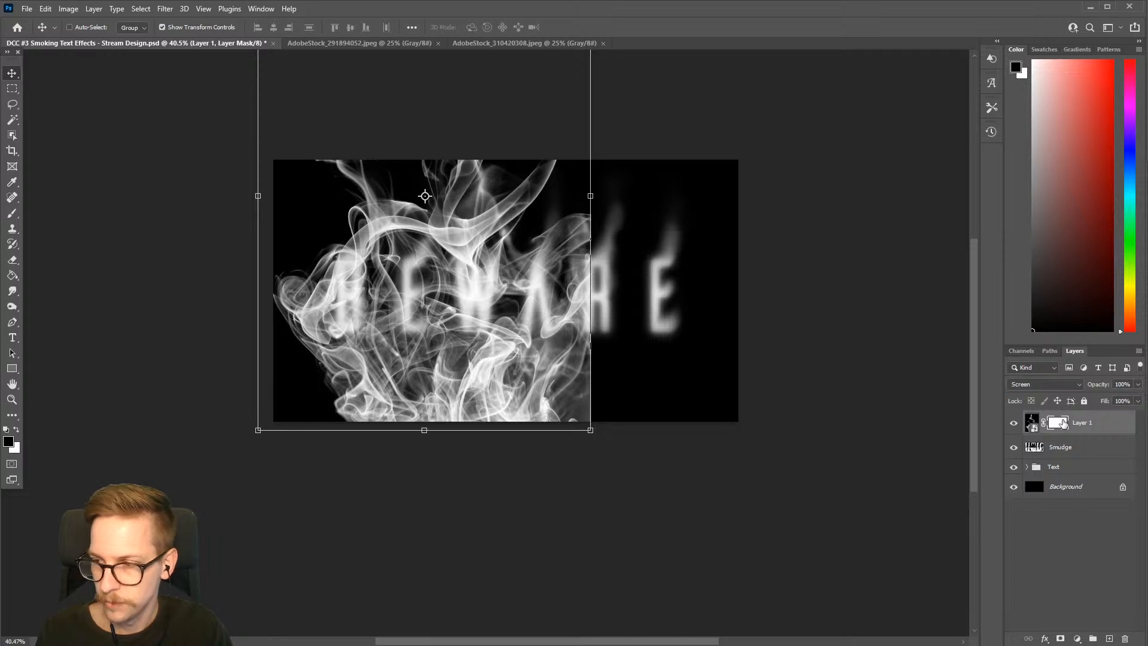
key(b)
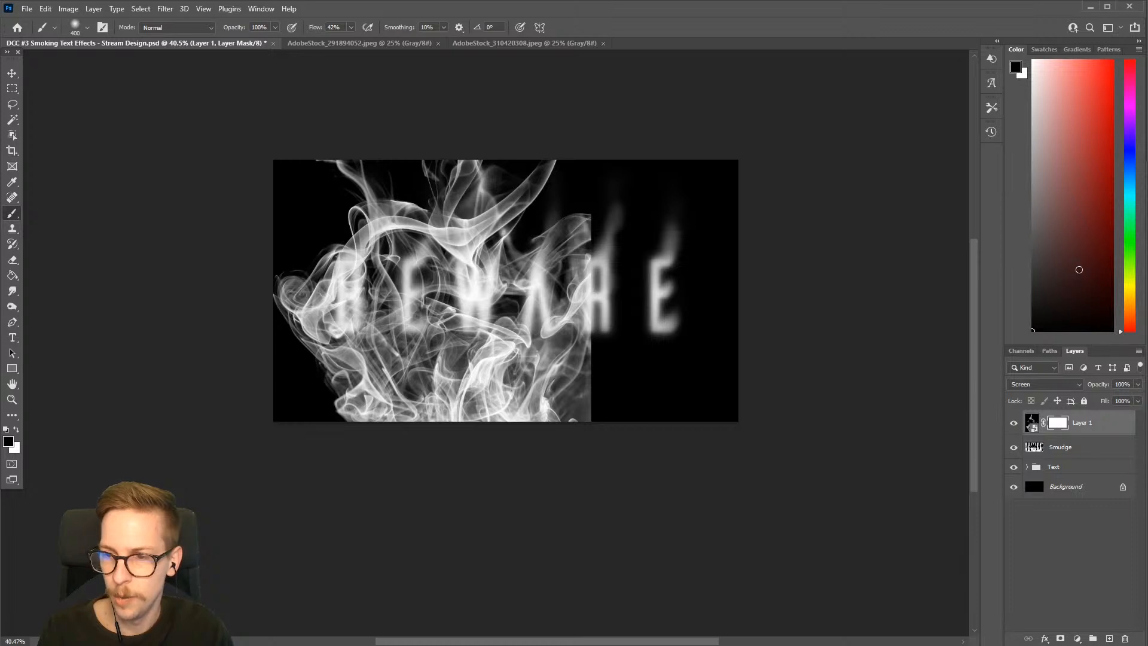
key(bracketright)
key(bracketright)
drag(573, 436, 612, 448)
key(bracketleft)
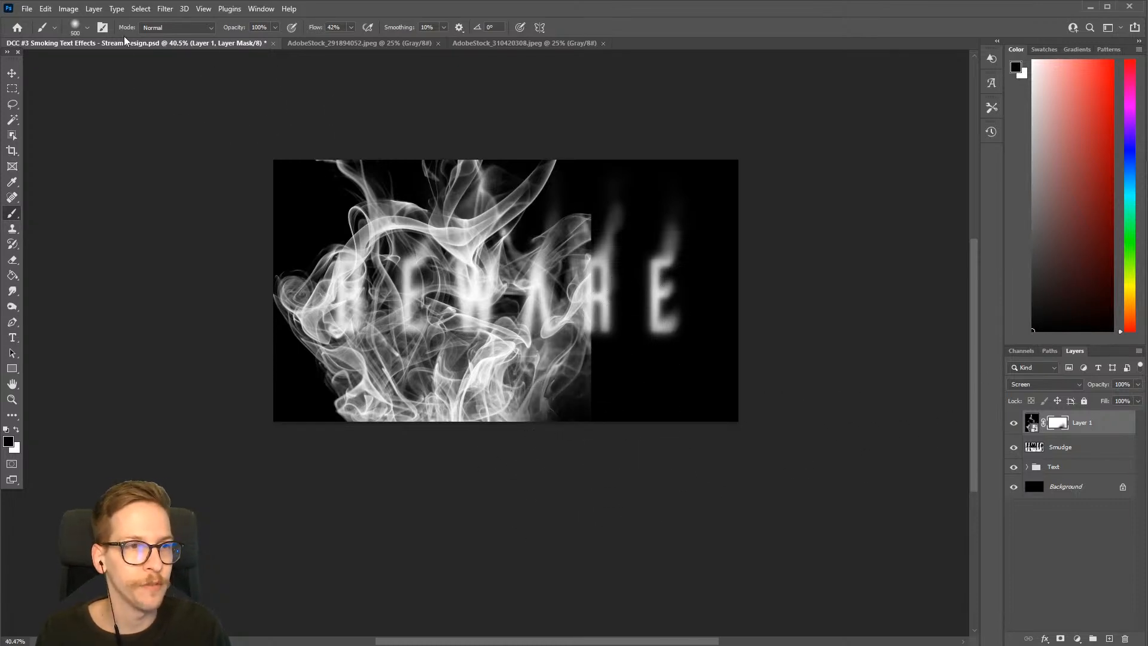
click(88, 31)
click(89, 31)
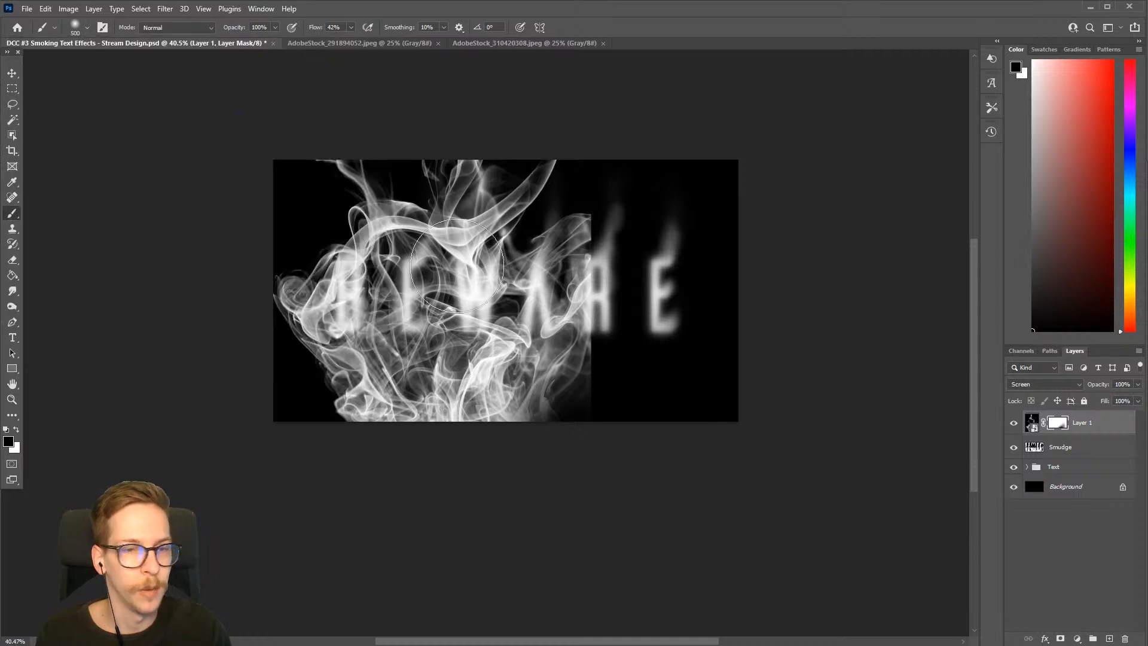
key(bracketleft)
key(bracketright)
mouse_move(633, 253)
mouse_down()
mouse_move(617, 217)
mouse_move(638, 320)
mouse_move(619, 361)
mouse_move(606, 326)
mouse_move(606, 391)
mouse_up()
key(bracketright)
key(bracketright)
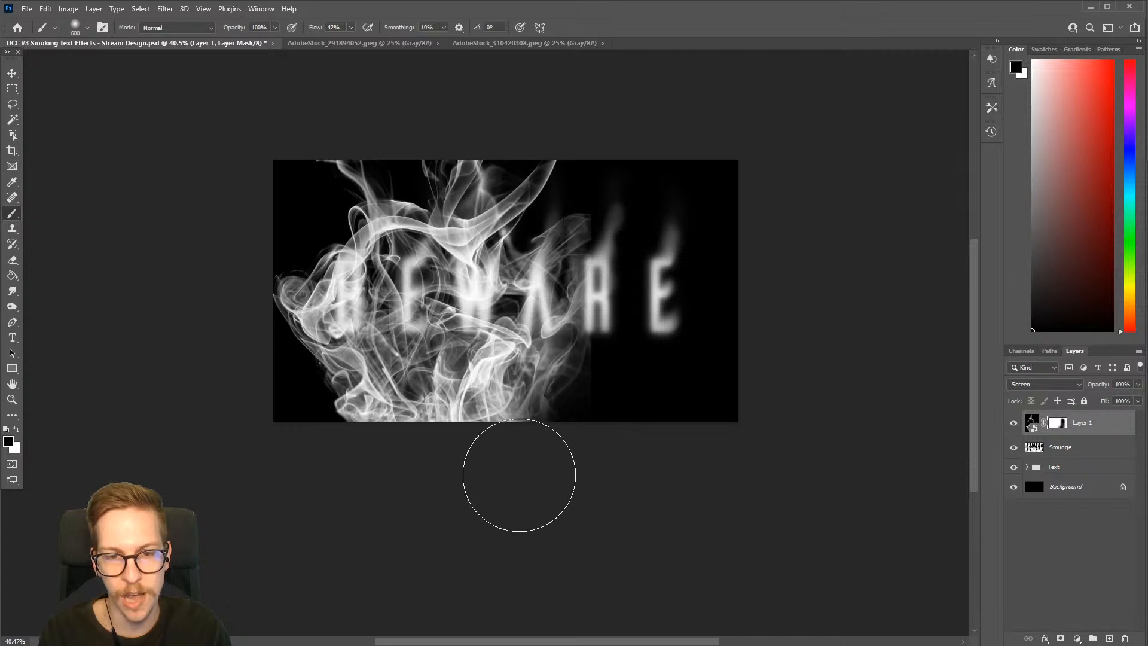
Paint black on Layer 1's mask to fade out the smoke below the letters and soften its outer left edge
mouse_move(334, 413)
mouse_down()
mouse_move(374, 446)
mouse_move(482, 430)
mouse_up()
key(bracketleft)
key(bracketleft)
mouse_move(374, 415)
mouse_down()
mouse_move(448, 432)
mouse_move(371, 414)
mouse_move(365, 459)
mouse_move(336, 395)
mouse_move(405, 474)
mouse_move(489, 429)
mouse_move(508, 391)
mouse_move(566, 388)
mouse_move(527, 373)
mouse_move(449, 392)
mouse_move(381, 427)
mouse_move(338, 382)
mouse_move(310, 399)
mouse_move(452, 396)
mouse_move(615, 364)
mouse_up()
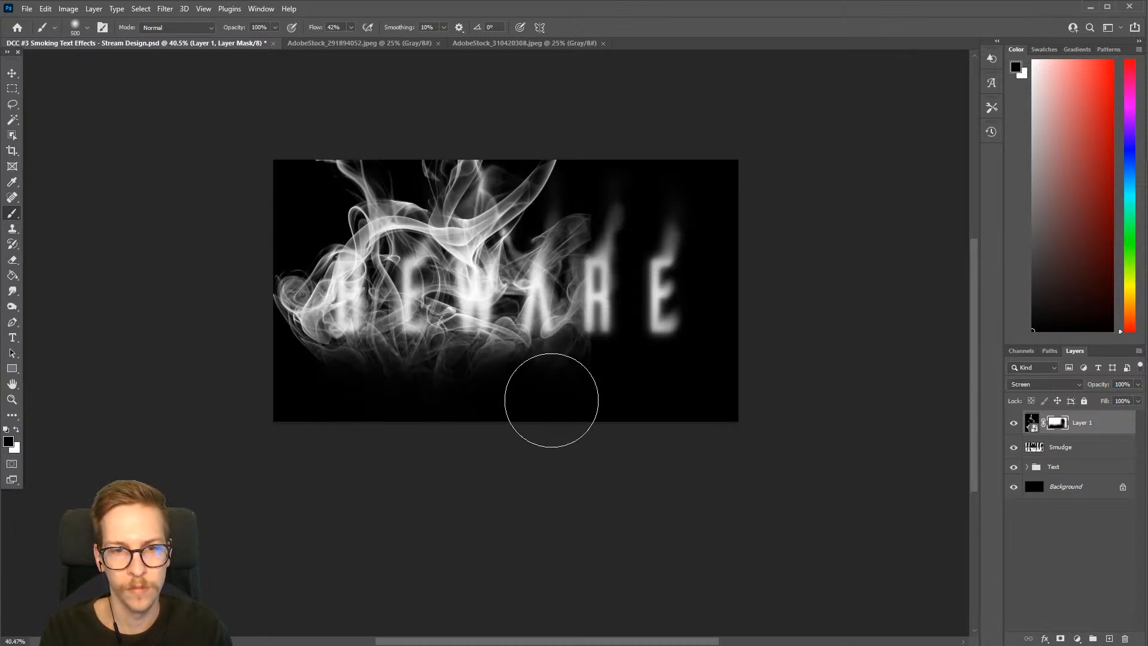
key(bracketright)
key(bracketleft)
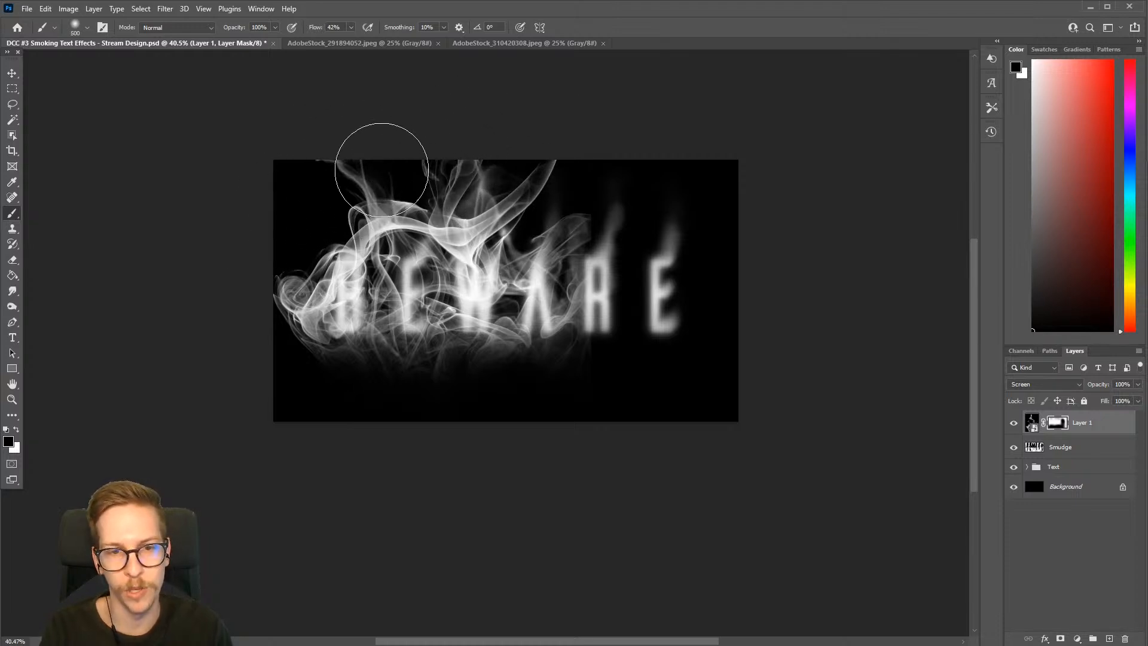
key(bracketright)
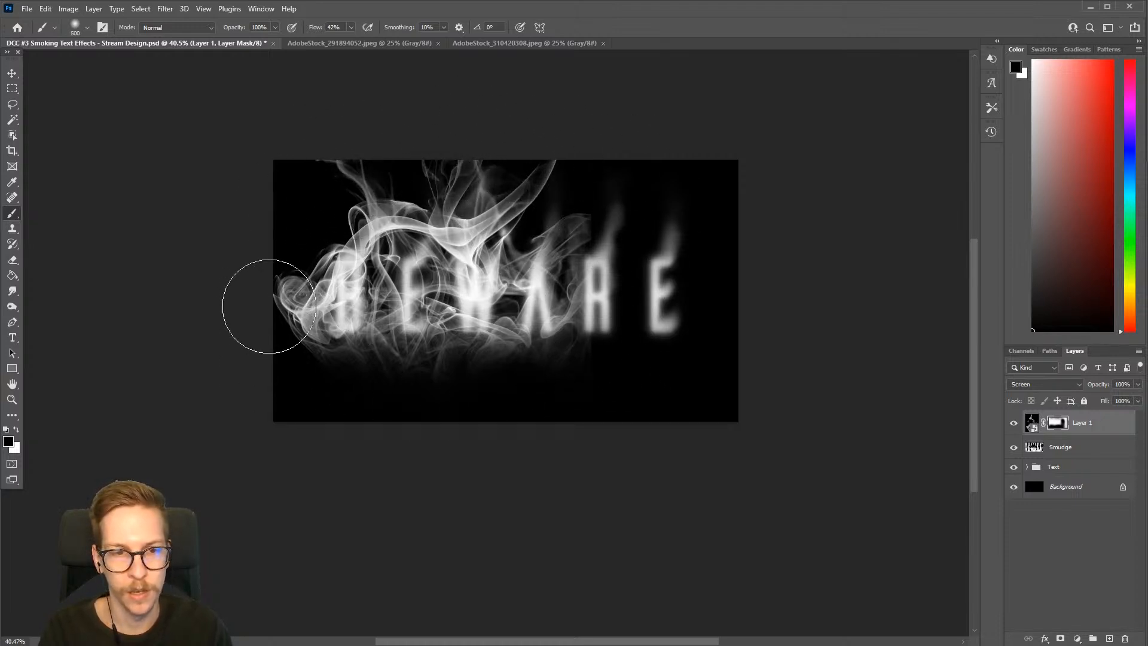
key(bracketleft)
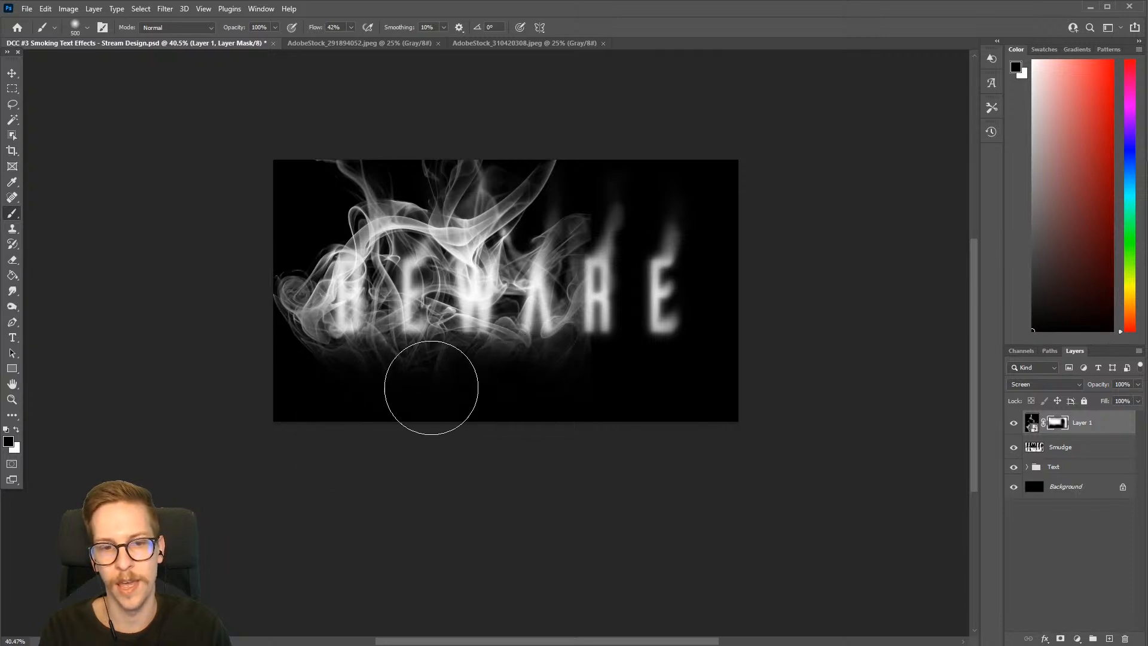
key(bracketleft)
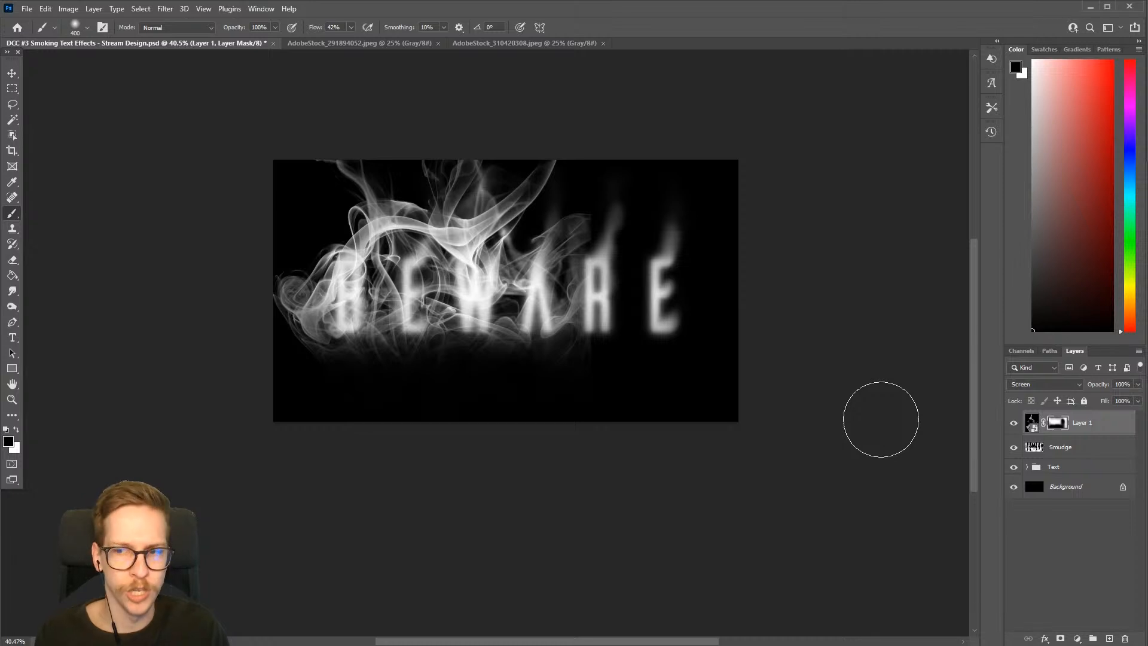
Copy the entire AdobeStock_310420308.jpeg image again and paste it above Layer 1 in the BEWARE document
click(480, 47)
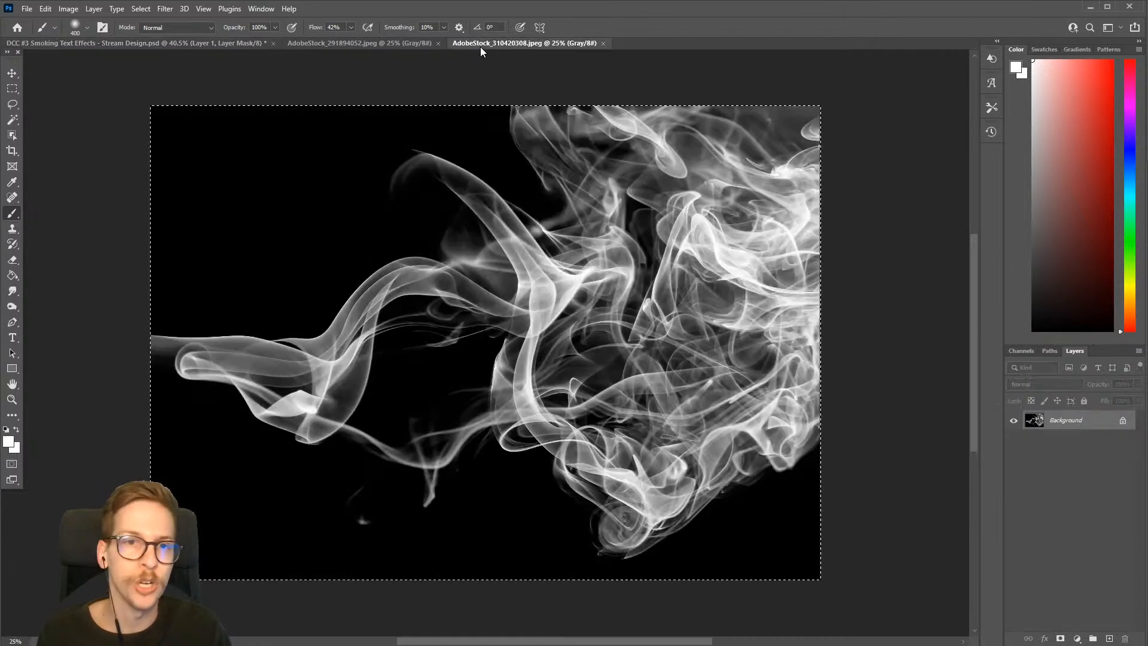
key(ctrl+a)
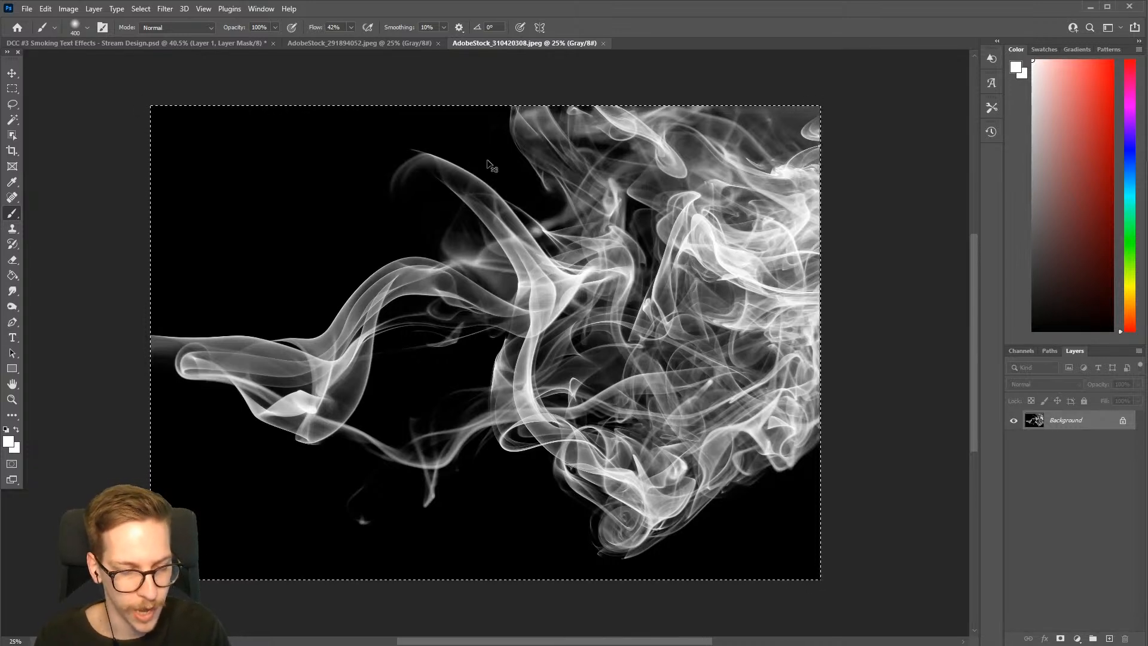
click(138, 43)
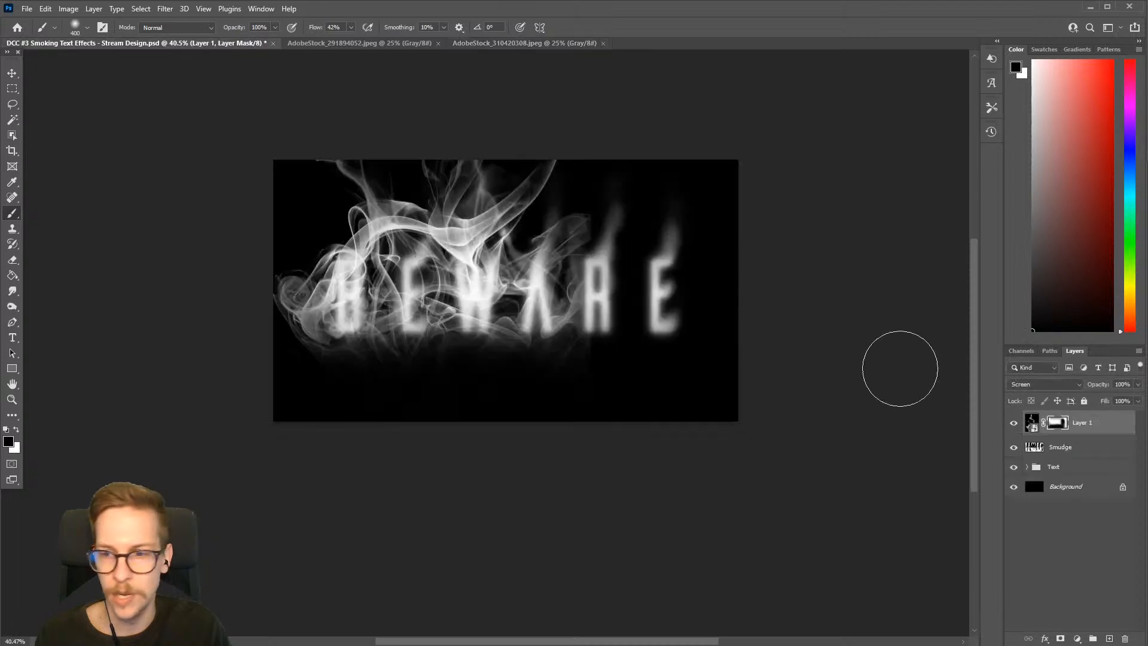
key(ctrl+v)
drag(847, 359, 731, 359)
drag(715, 345, 545, 385)
Convert the newly pasted smoke layer, Layer 2, to a smart object
key(v)
right_click(1104, 426)
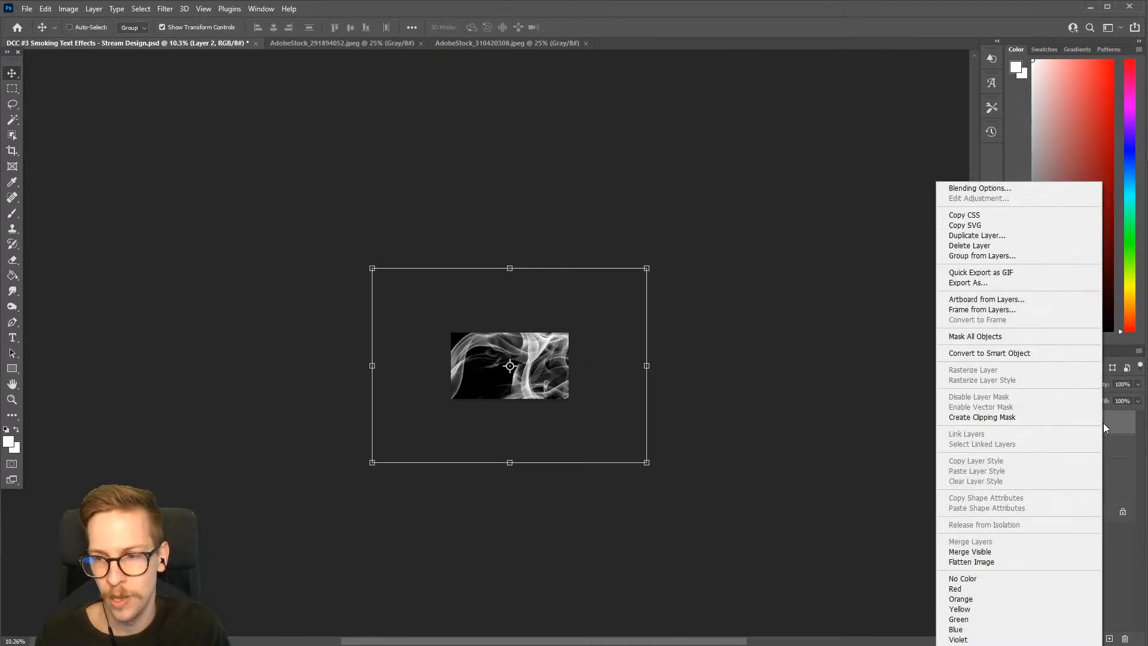
click(1025, 354)
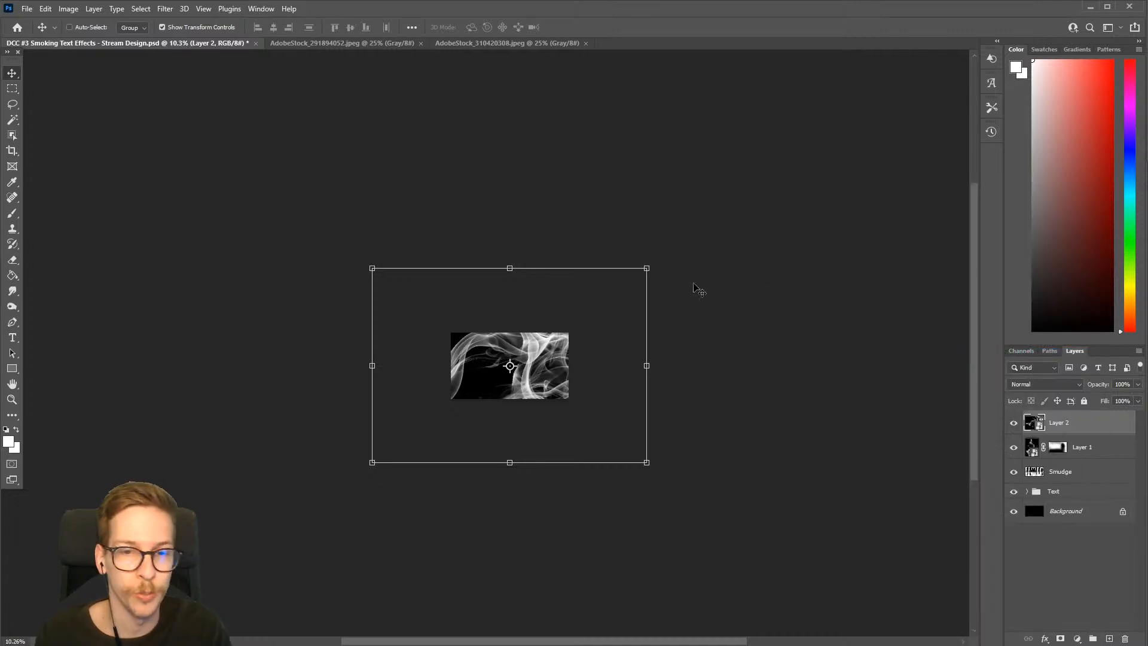
Rotate Layer 2 by 90°, scale it to about 66.46%, and move it toward the right side of the canvas
drag(661, 261, 563, 505)
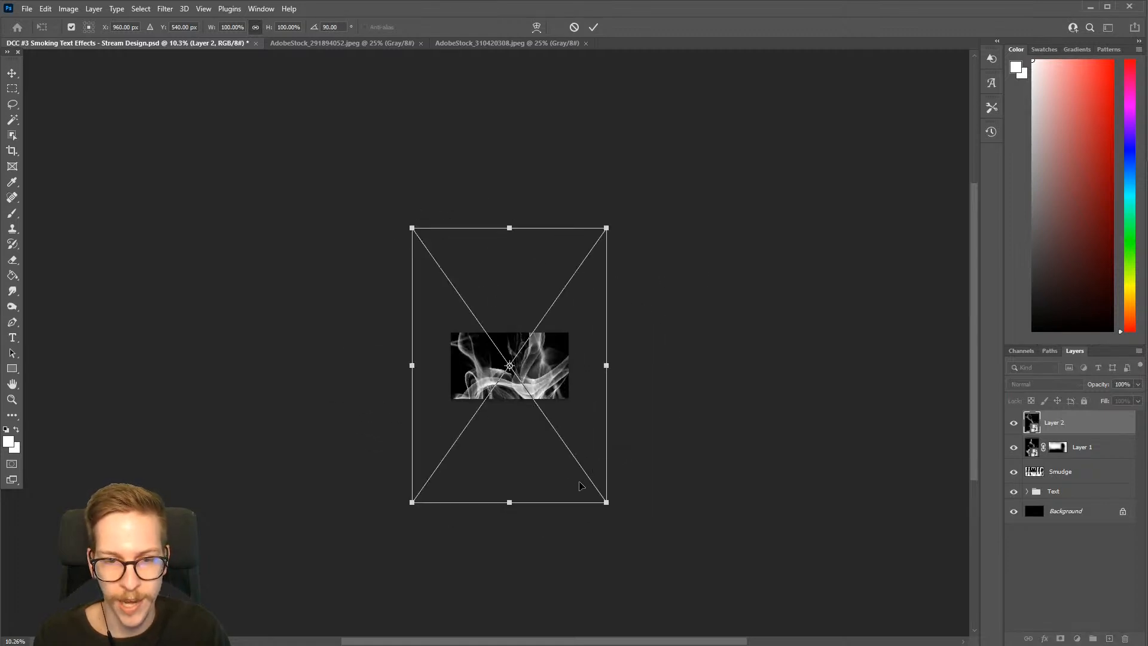
scroll(547, 413, up, 3)
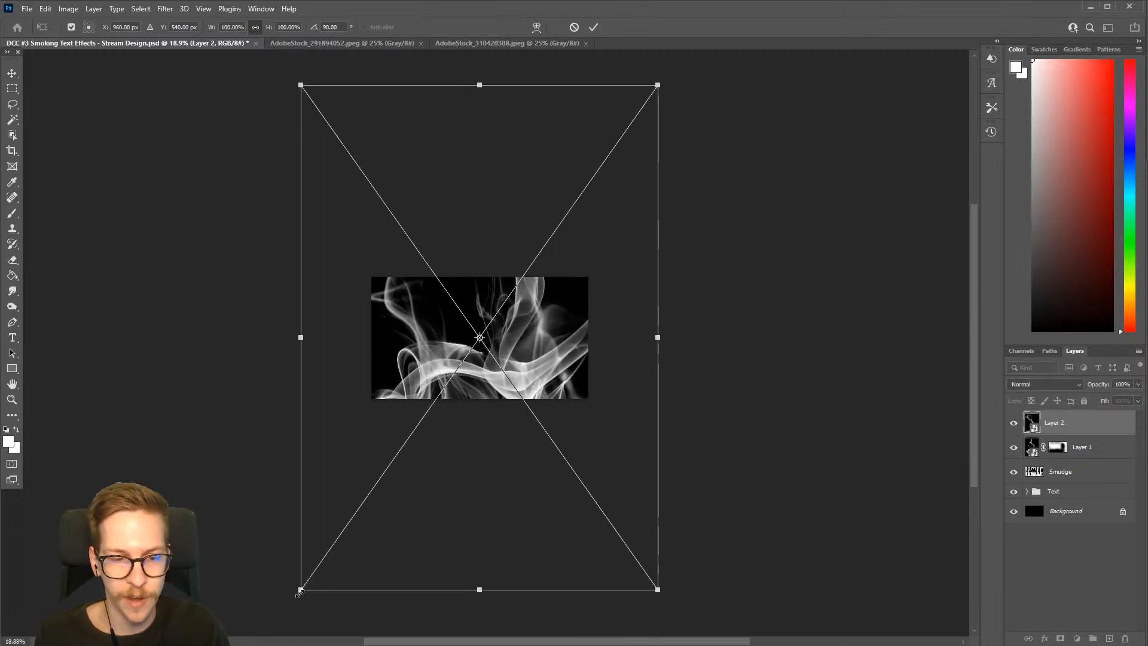
drag(299, 592, 420, 418)
scroll(569, 374, up, 1)
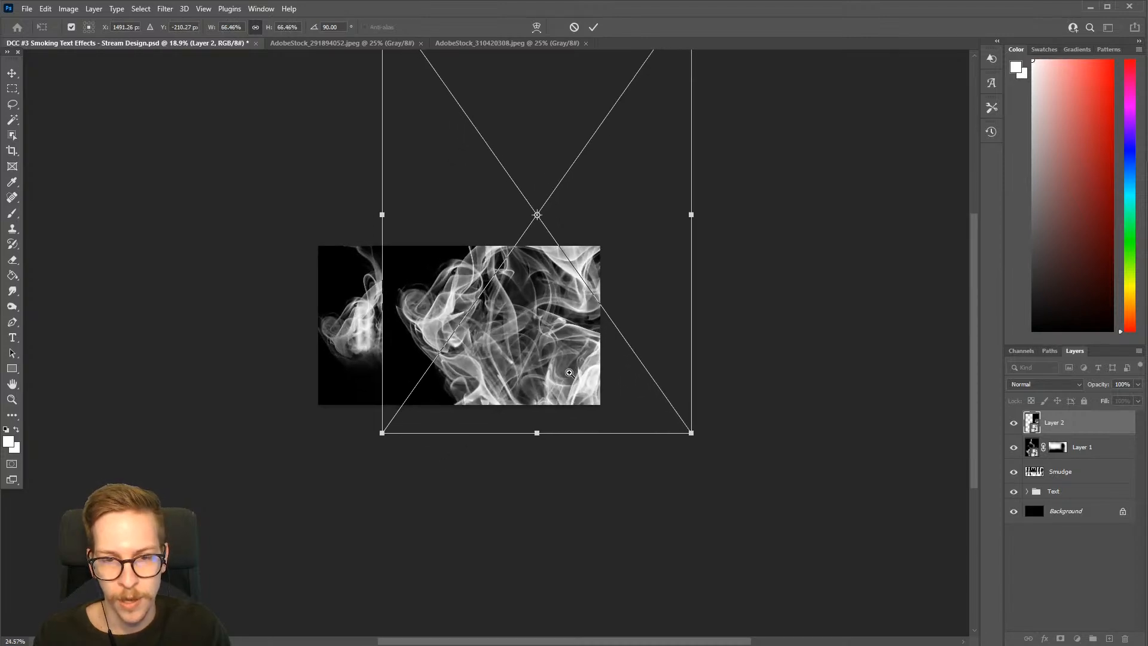
mouse_move(569, 373)
mouse_down()
mouse_move(592, 361)
mouse_move(558, 381)
mouse_up()
key(Return)
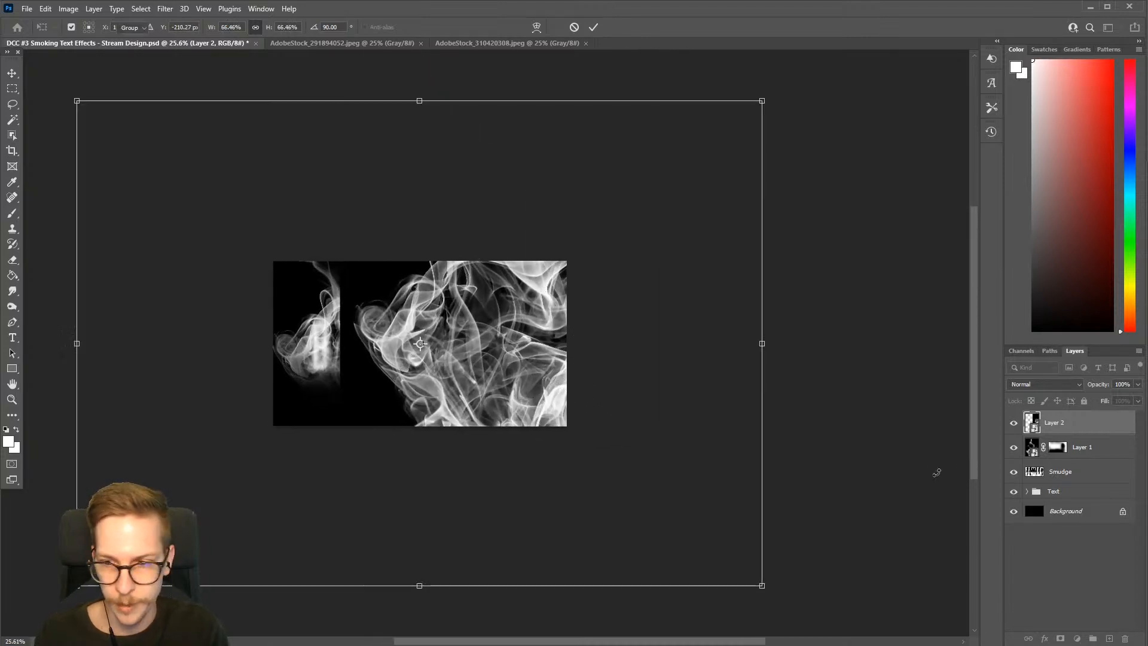
Hide Layer 1 and set Layer 2's blend mode to Screen
click(1014, 448)
click(1014, 449)
click(1014, 450)
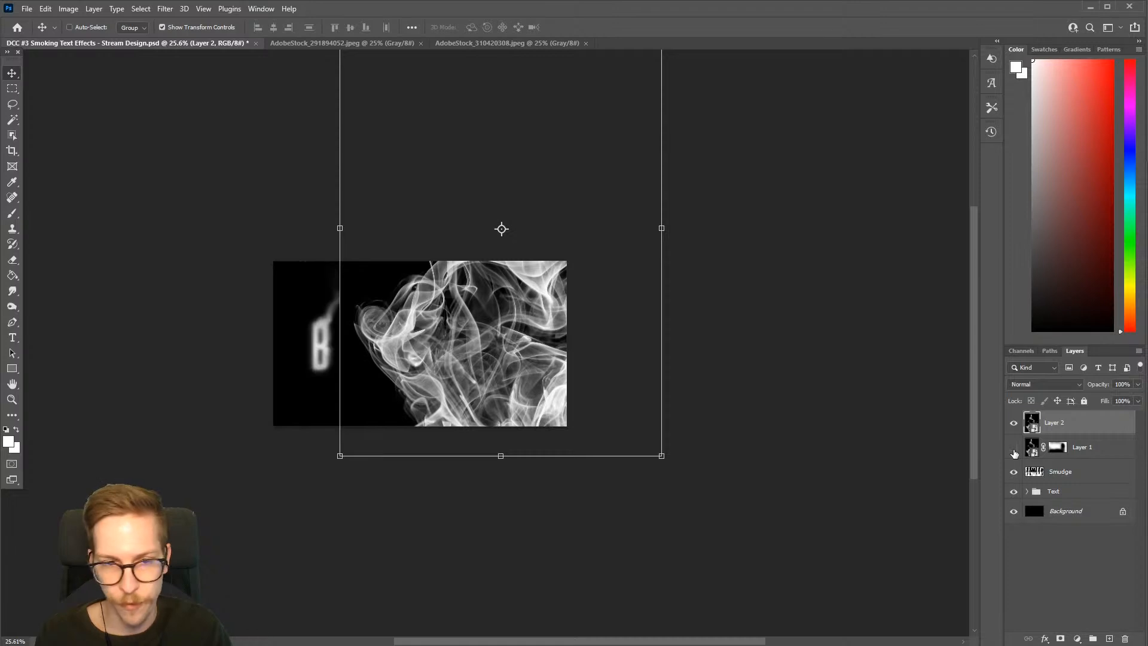
click(1079, 390)
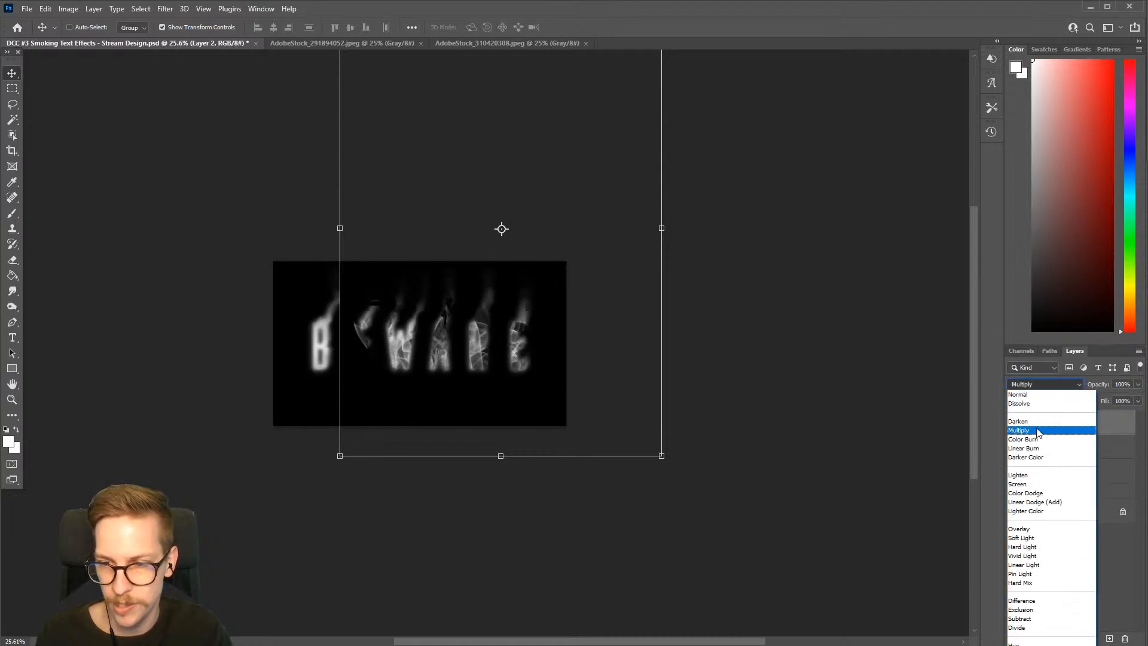
click(1018, 484)
Scale Layer 2 down to about 43.80% and position its smoke over the last letters of BEWARE
drag(456, 379, 495, 365)
drag(567, 366, 545, 400)
drag(826, 542, 760, 450)
drag(622, 397, 513, 452)
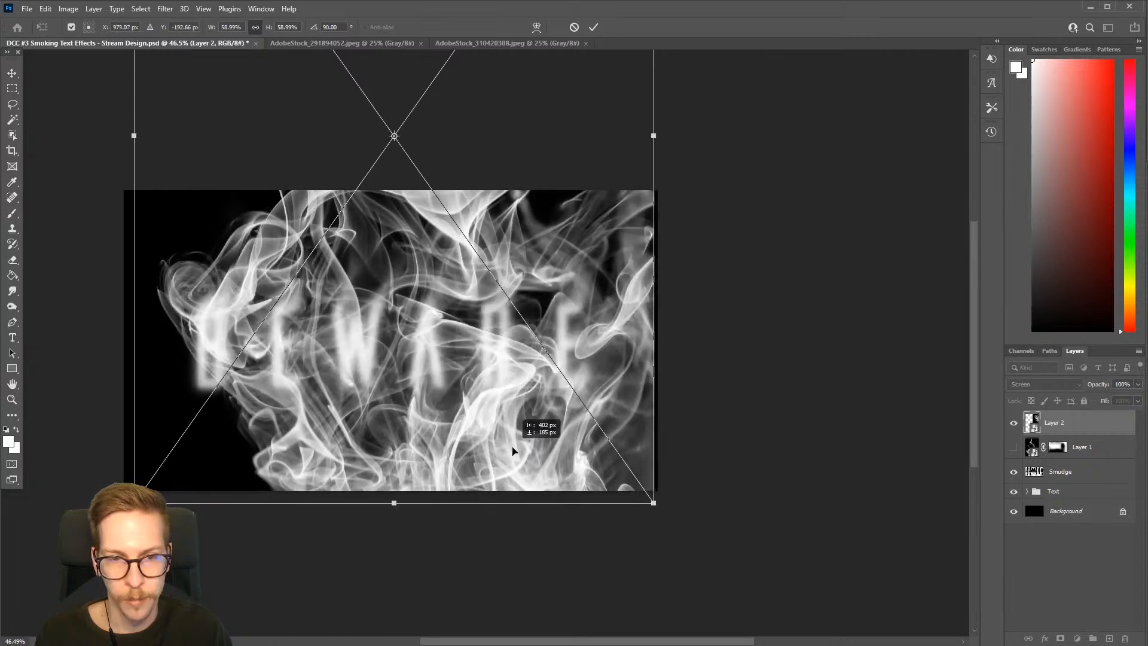
drag(652, 504, 628, 467)
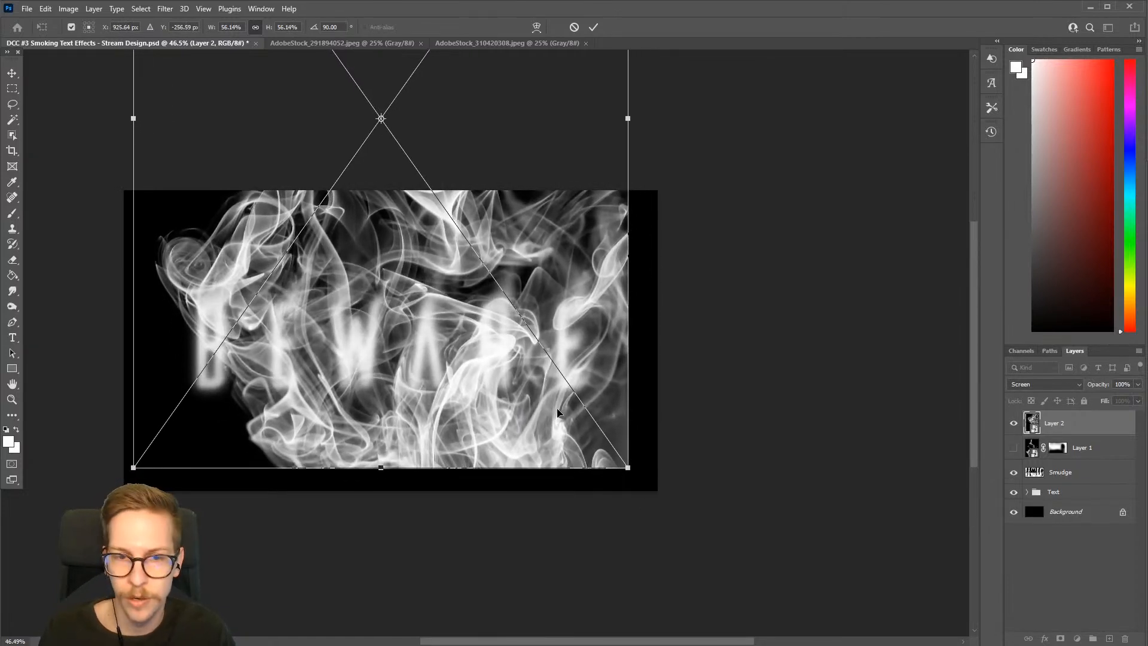
drag(563, 410, 658, 447)
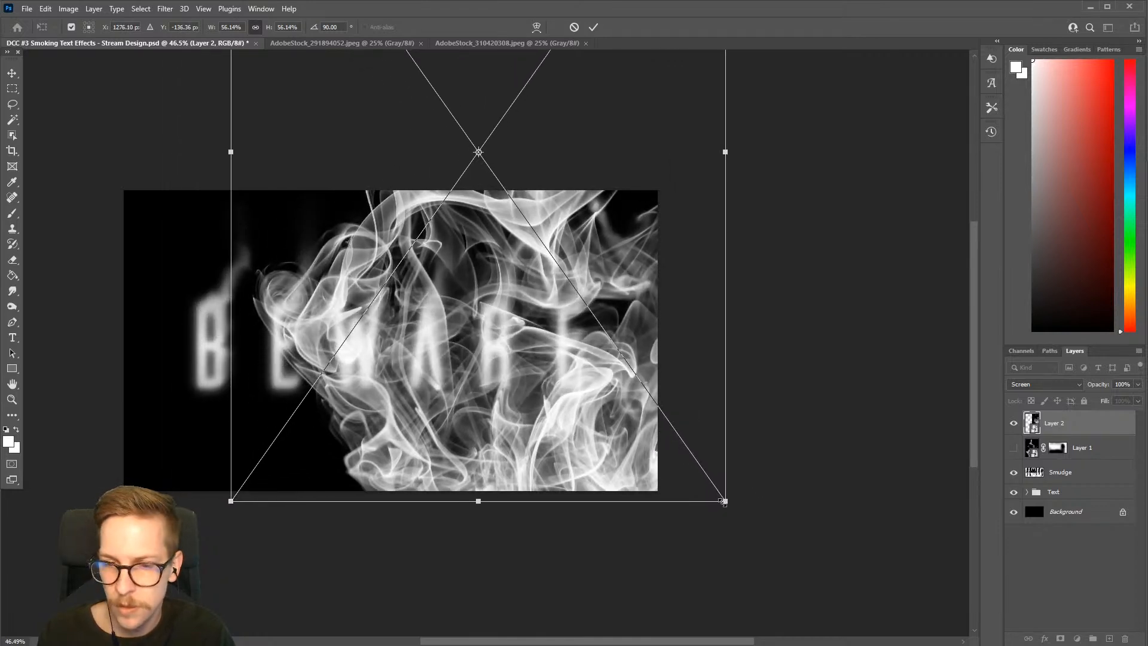
drag(722, 501, 665, 419)
drag(578, 353, 597, 405)
drag(687, 474, 665, 441)
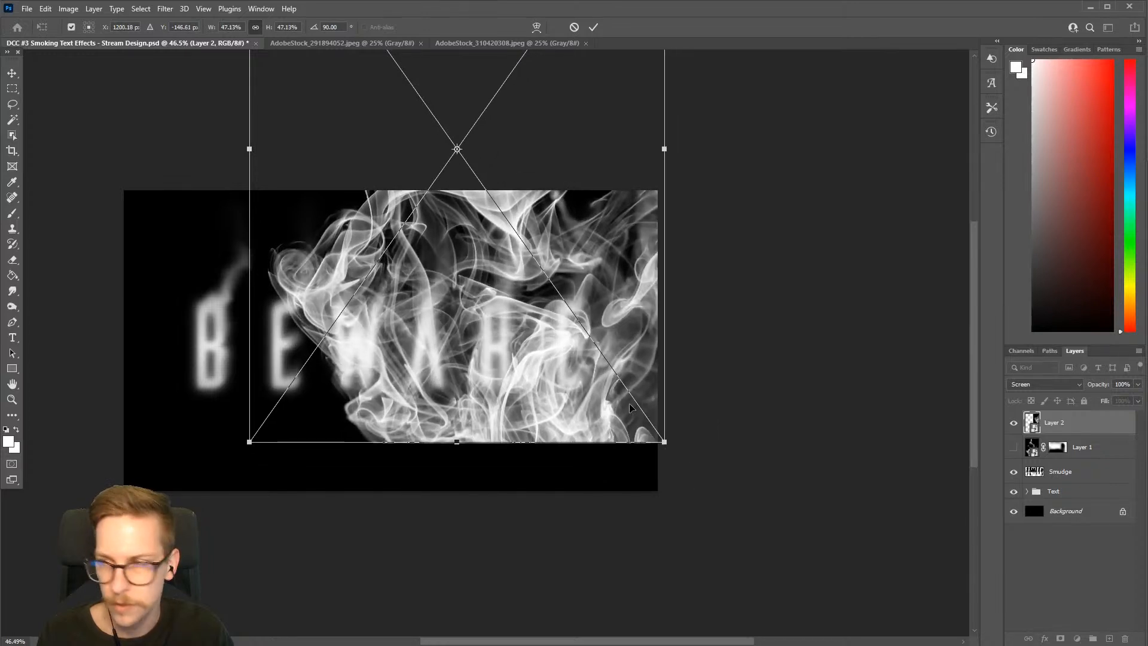
drag(589, 376, 619, 398)
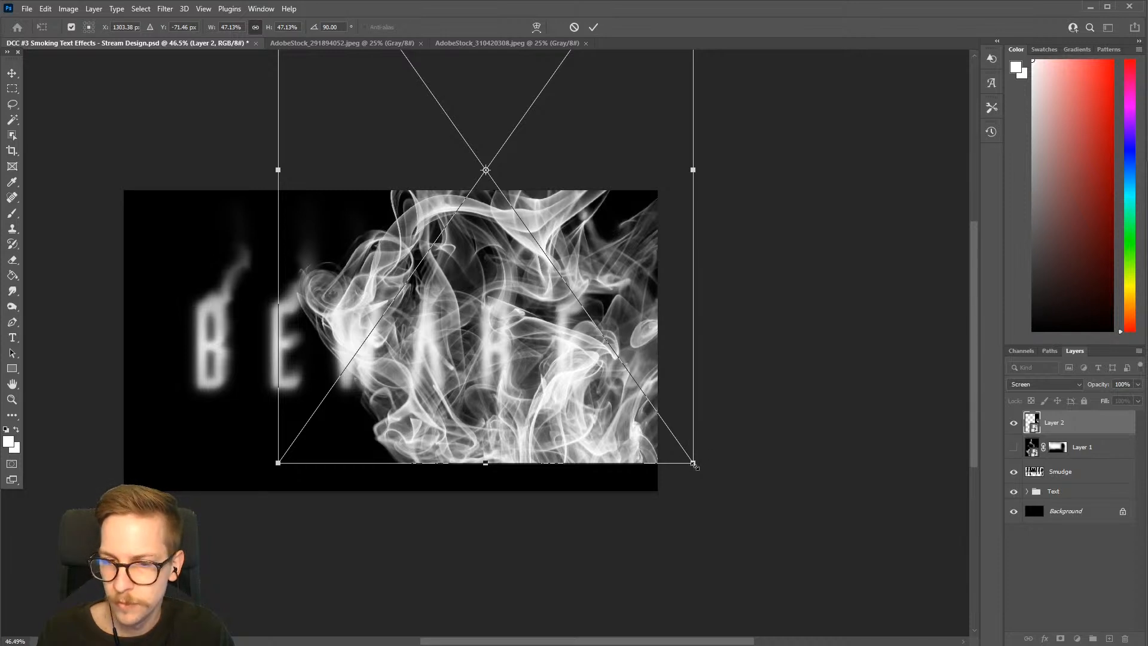
drag(693, 465, 666, 418)
drag(582, 375, 589, 402)
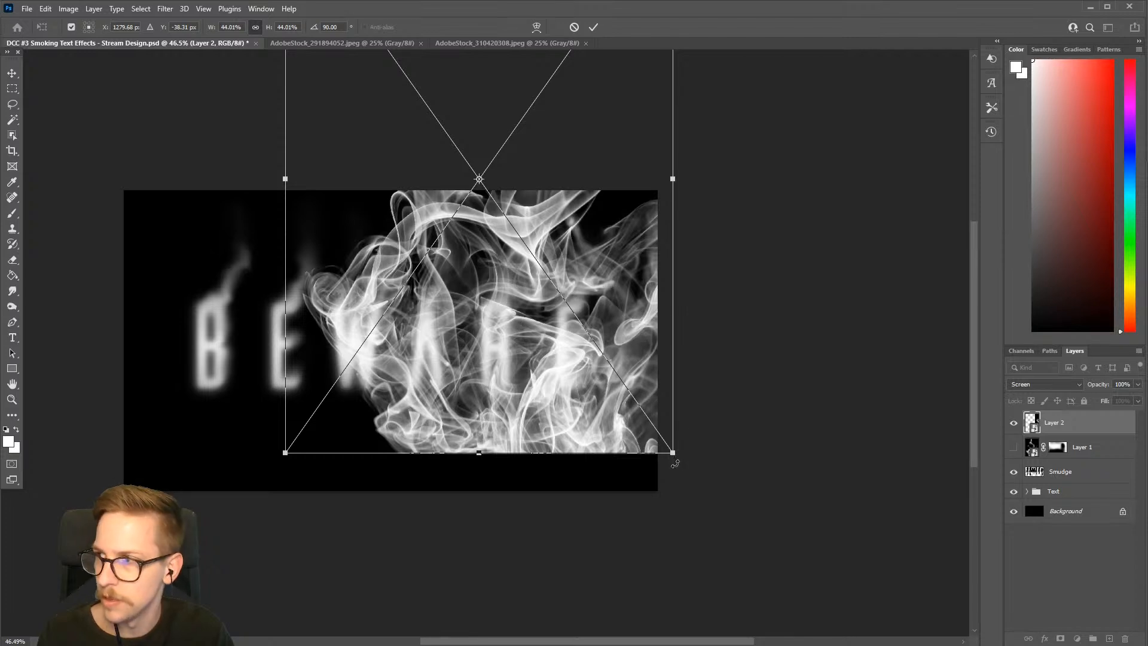
drag(673, 455, 671, 453)
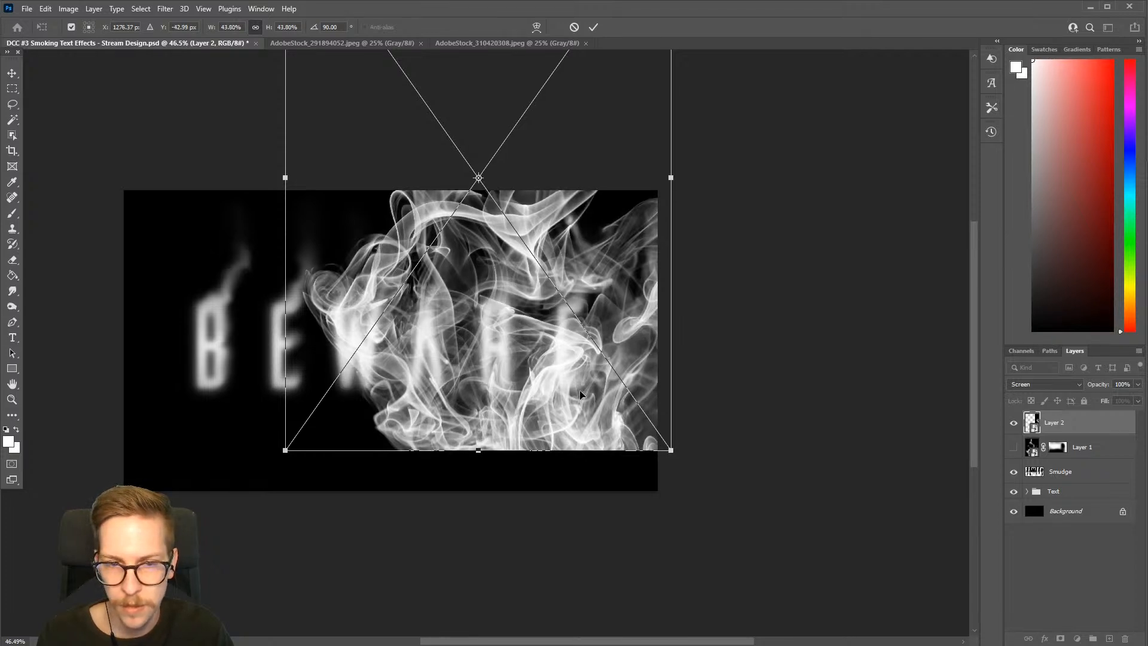
drag(580, 393, 583, 397)
key(Return)
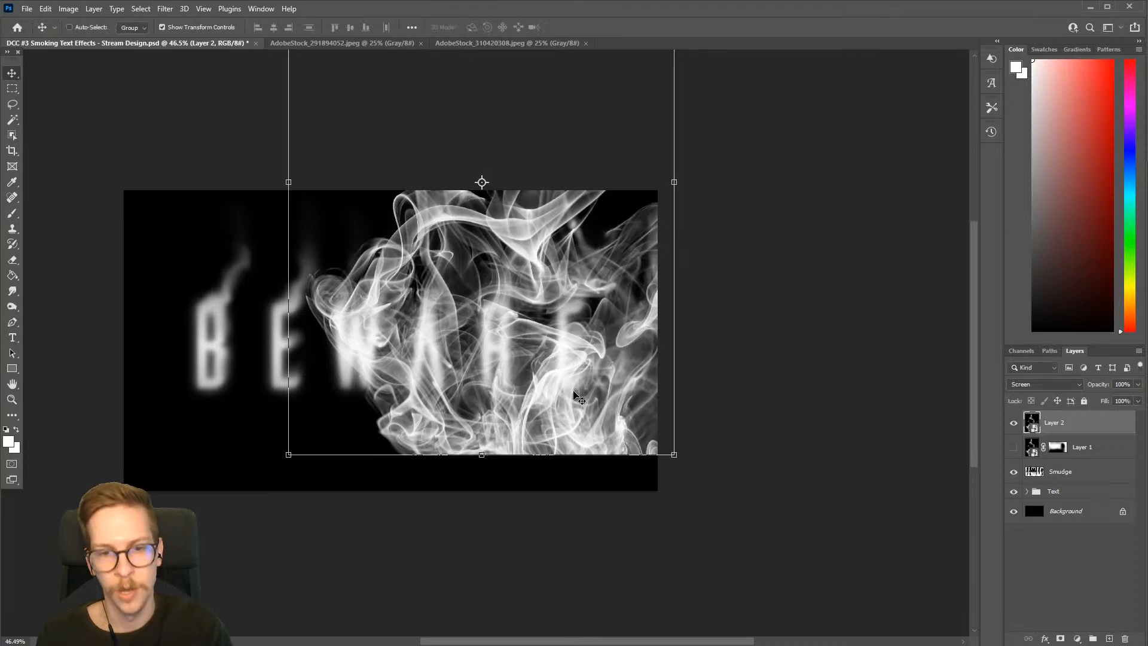
Add a layer mask to Layer 2 and fade out the smoke's bottom edge with a soft 500 px black brush
click(1062, 638)
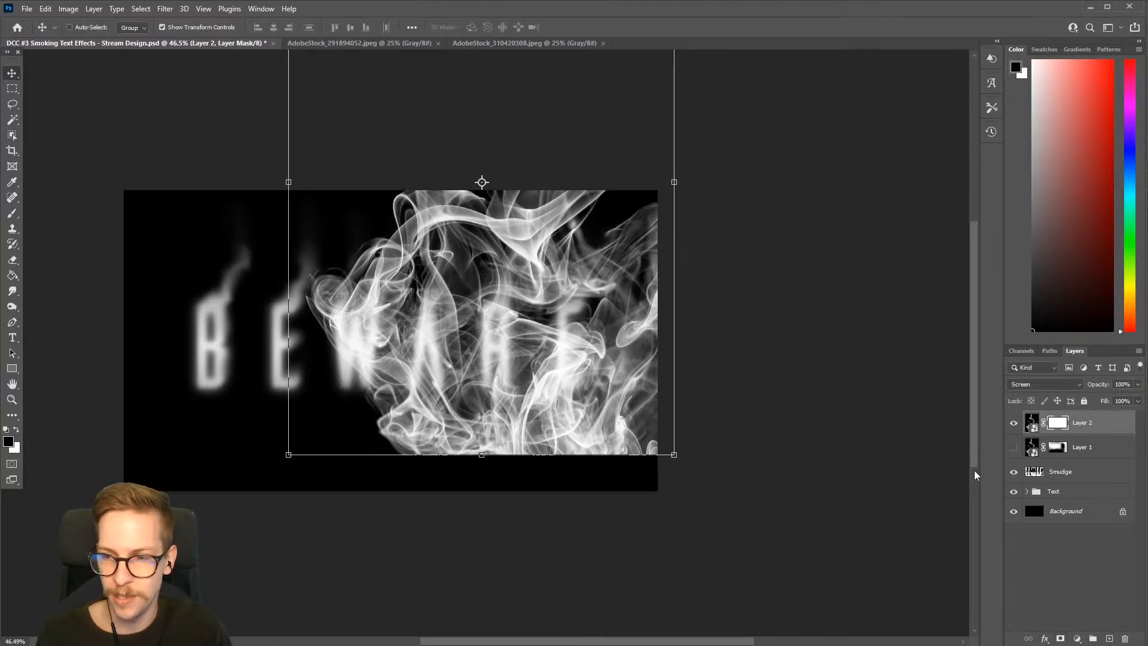
key(b)
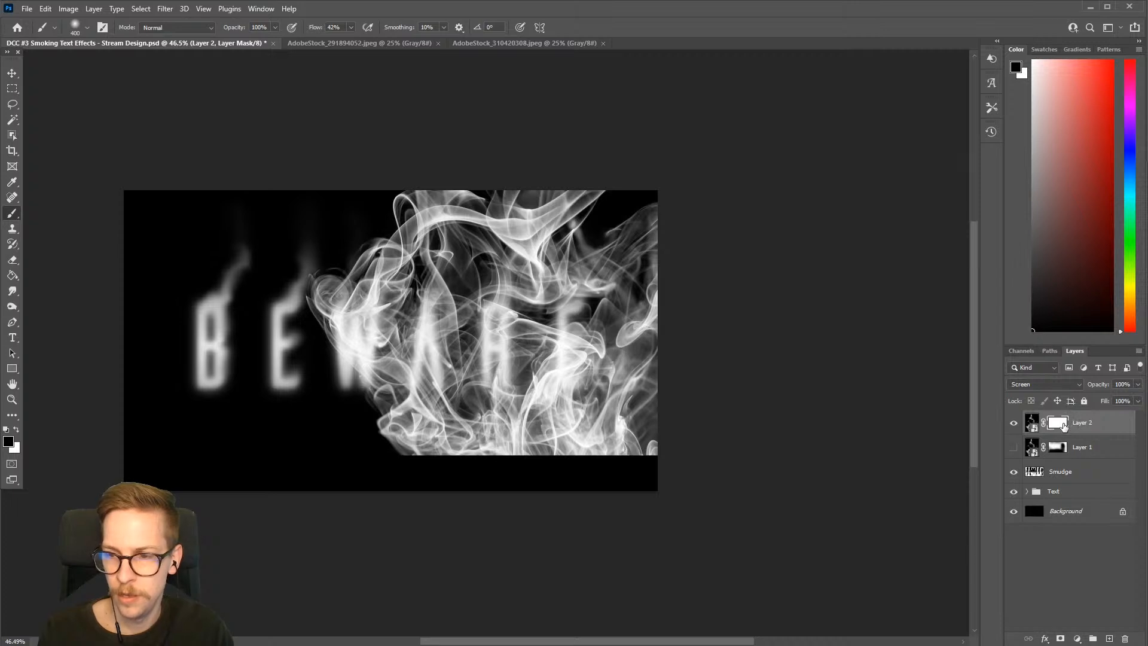
key(x)
key(x)
key(])
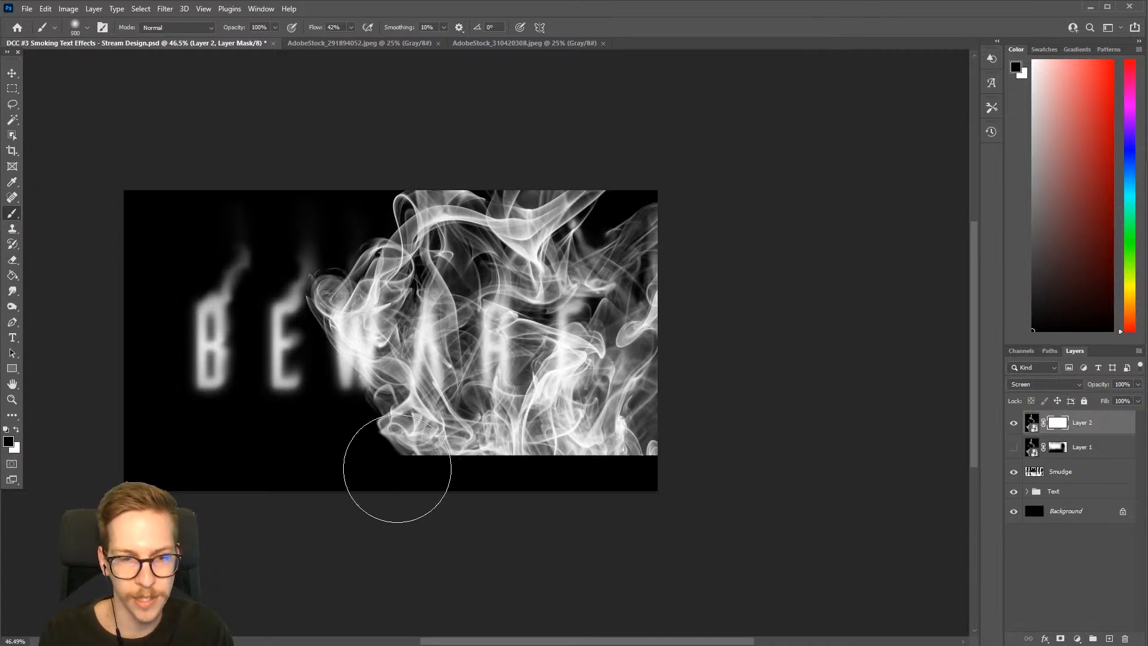
mouse_move(397, 470)
mouse_down()
mouse_move(421, 501)
mouse_move(390, 442)
mouse_move(439, 473)
mouse_move(496, 484)
mouse_move(521, 458)
mouse_move(481, 457)
mouse_move(652, 470)
mouse_move(592, 456)
mouse_move(733, 429)
mouse_up()
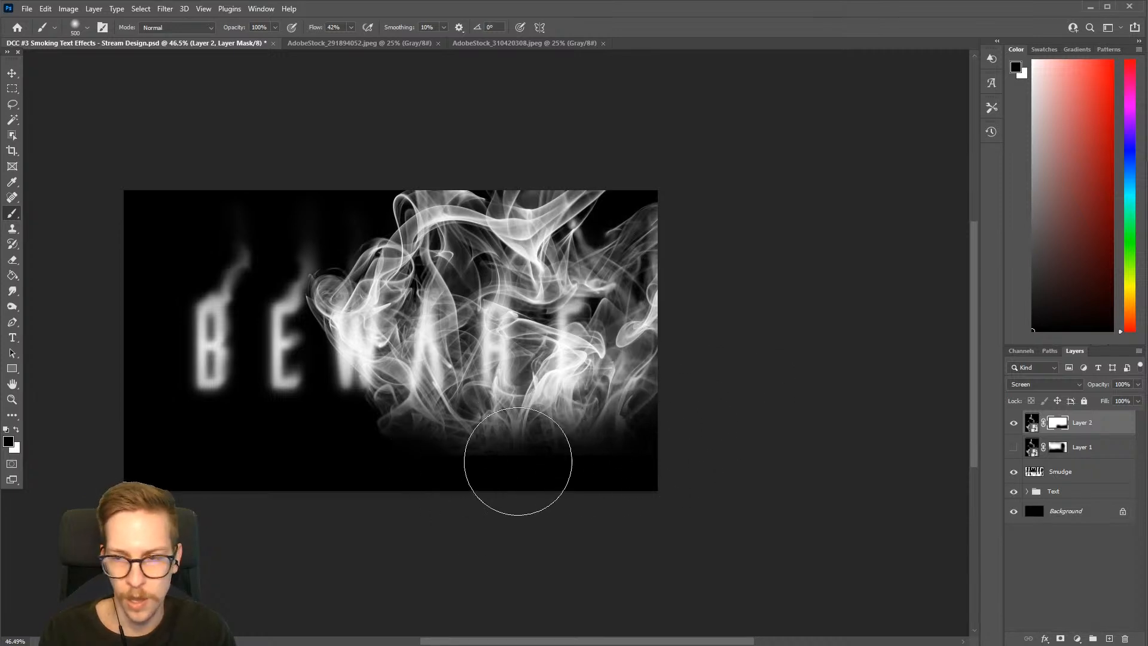
Paint black on Layer 2's mask to fade the smoke along the canvas's top, around the W, and at its right edge
key([)
mouse_move(419, 207)
mouse_down()
mouse_move(469, 188)
mouse_move(458, 192)
mouse_up()
mouse_move(422, 203)
mouse_down()
mouse_move(588, 168)
mouse_move(574, 193)
mouse_move(552, 199)
mouse_move(448, 213)
mouse_move(436, 197)
mouse_move(413, 253)
mouse_move(369, 308)
mouse_move(326, 249)
mouse_move(312, 292)
mouse_move(328, 274)
mouse_move(322, 334)
mouse_move(371, 267)
mouse_move(441, 445)
mouse_move(606, 524)
mouse_move(407, 442)
mouse_move(481, 495)
mouse_move(593, 479)
mouse_move(551, 461)
mouse_up()
key(bracketright)
key(bracketright)
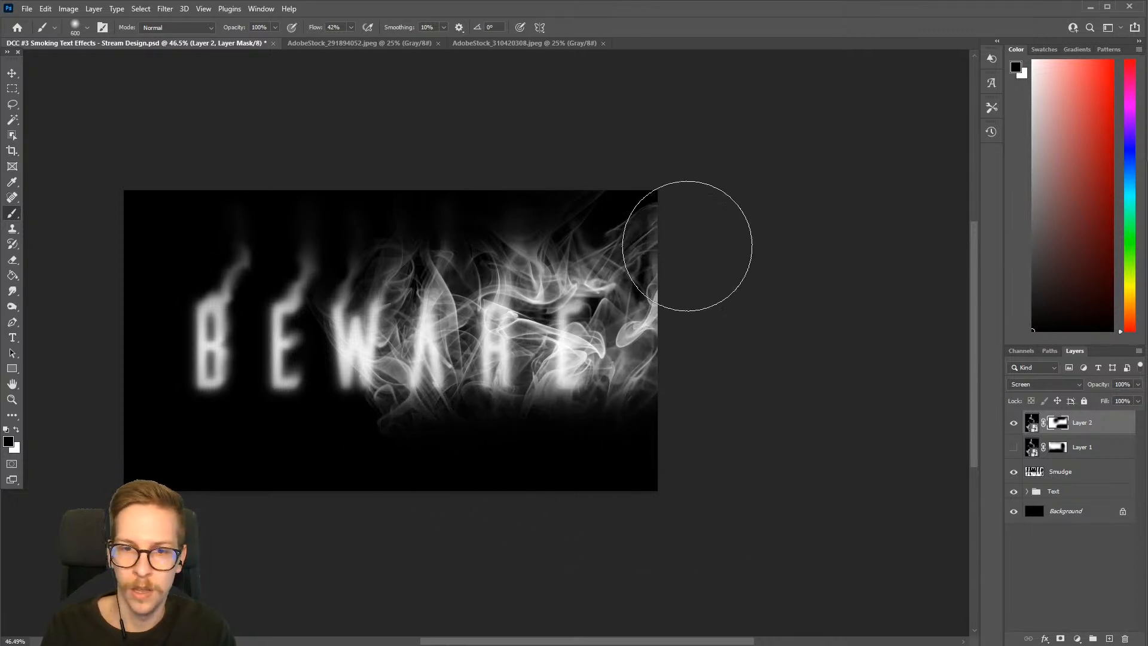
key(bracketleft)
mouse_move(687, 244)
mouse_down()
mouse_move(717, 351)
mouse_move(663, 253)
mouse_move(675, 451)
mouse_move(675, 301)
mouse_move(684, 349)
mouse_up()
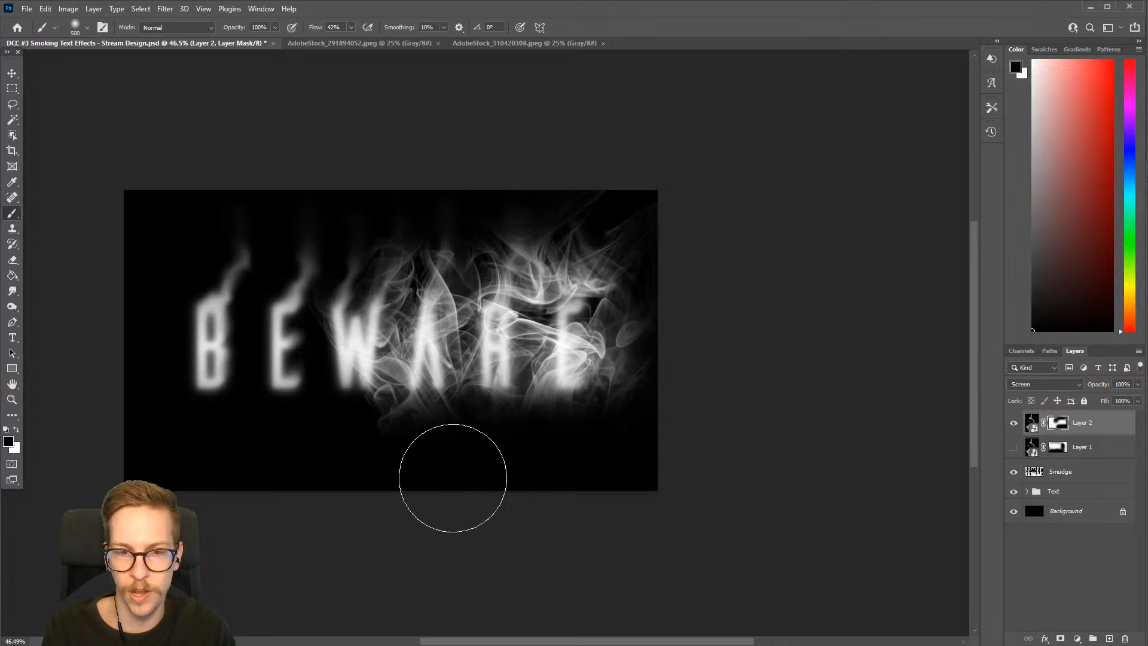
Show Layer 1 again and compare the artwork with and without Layer 2
click(1014, 448)
click(1014, 423)
click(1014, 423)
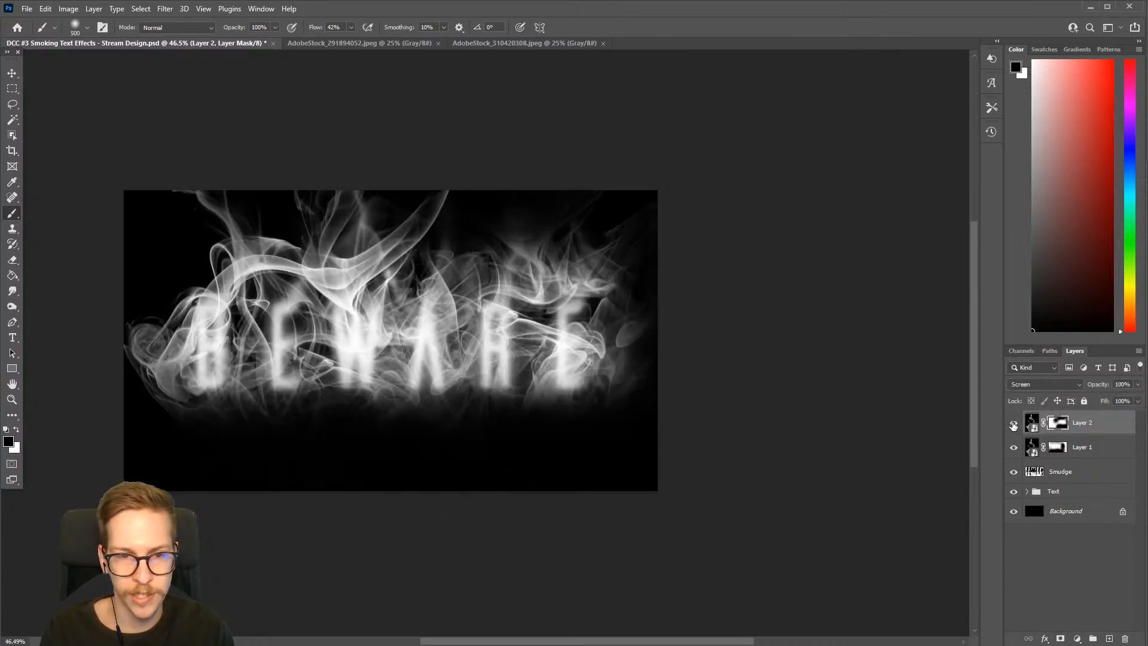
click(1014, 423)
click(1014, 423)
Refine Layer 2's mask in black, reducing the smoke between W and A and below the last letters, comparing with the layer hidden
key(ctrl+z)
mouse_move(403, 330)
mouse_down()
mouse_move(401, 405)
mouse_move(405, 376)
mouse_move(438, 428)
mouse_up()
key(])
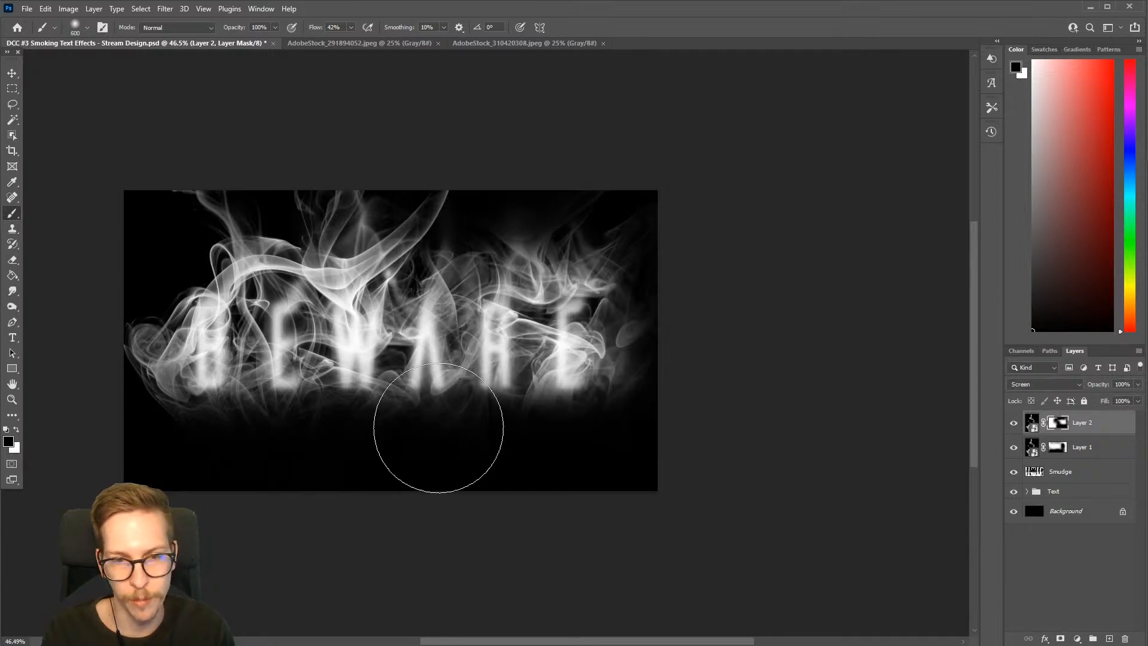
click(1014, 423)
click(1012, 424)
click(1013, 423)
click(1013, 423)
key([)
key([)
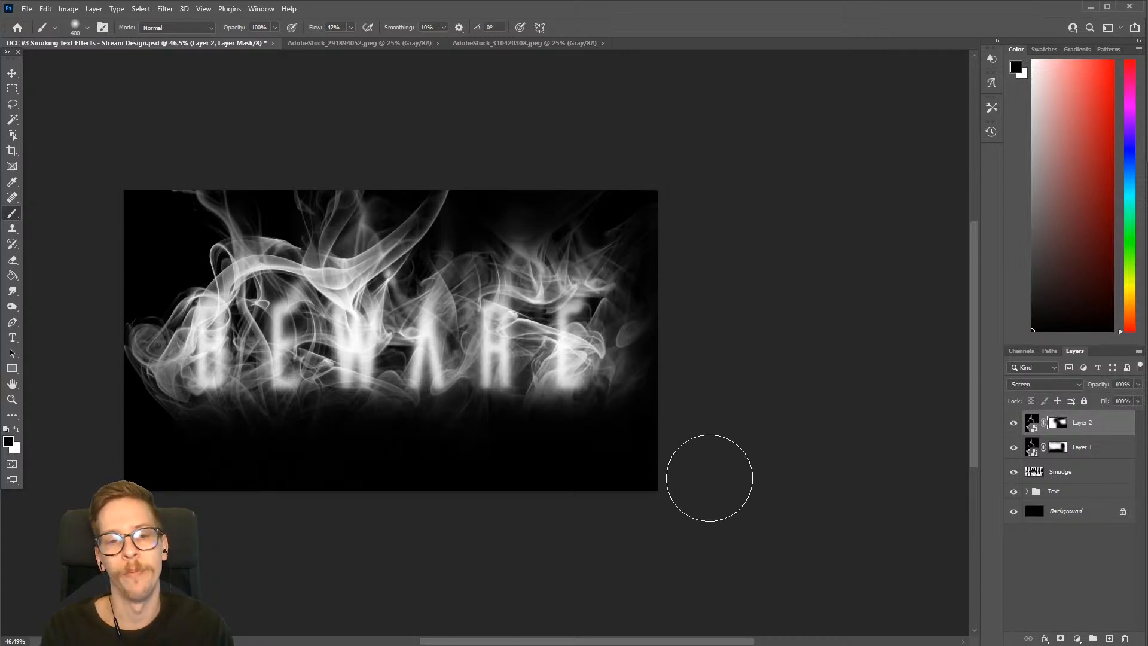
key(])
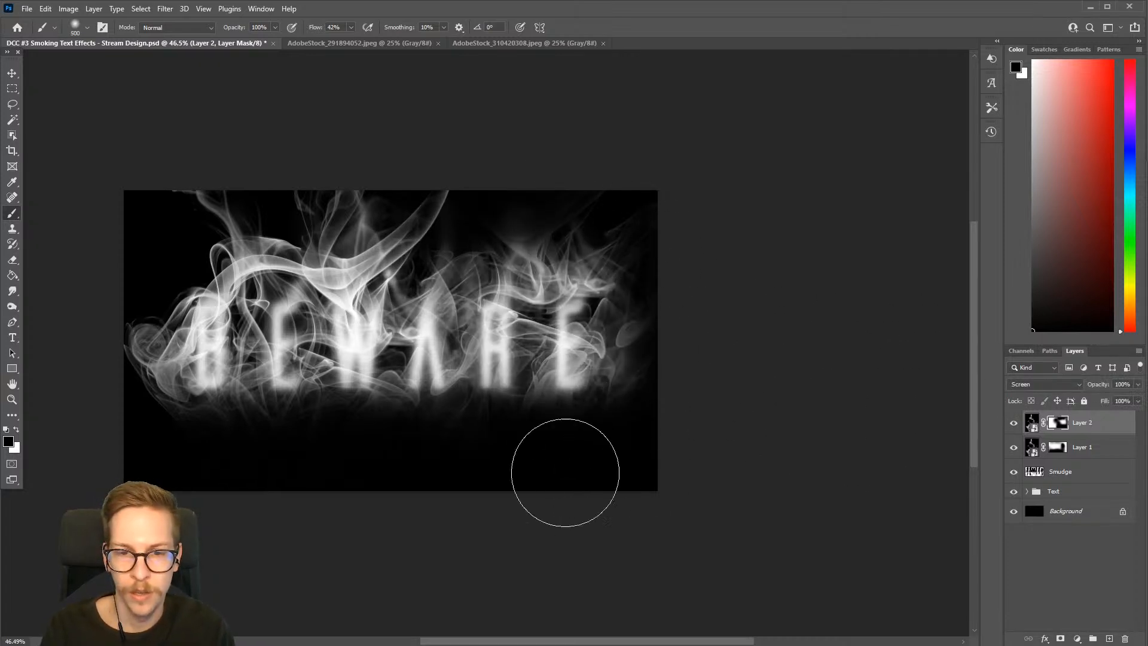
drag(501, 430, 587, 446)
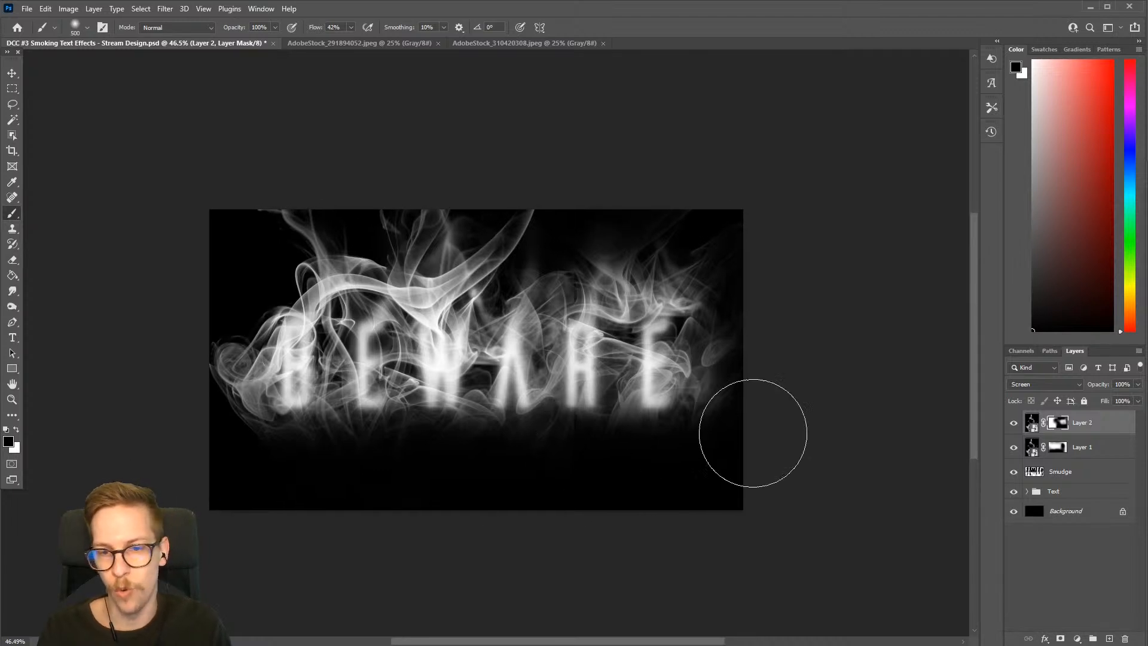
Rename Layer 1 as Smoke 1 and Layer 2 as Smoke 2
double_click(1083, 447)
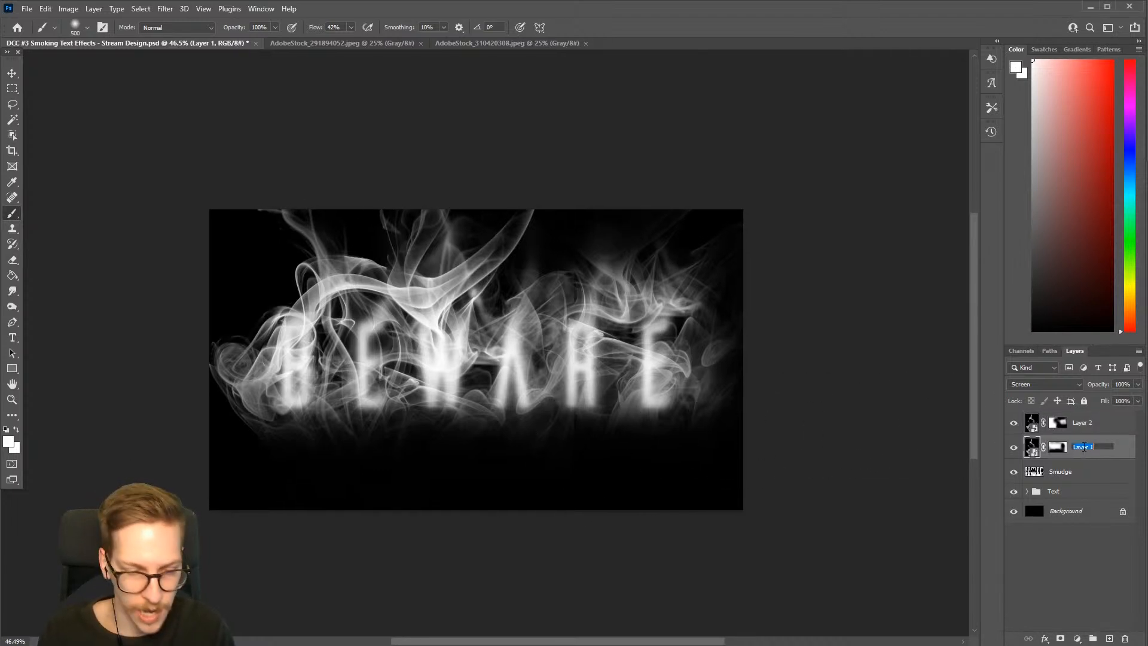
text(Smoke 1)
key(Return)
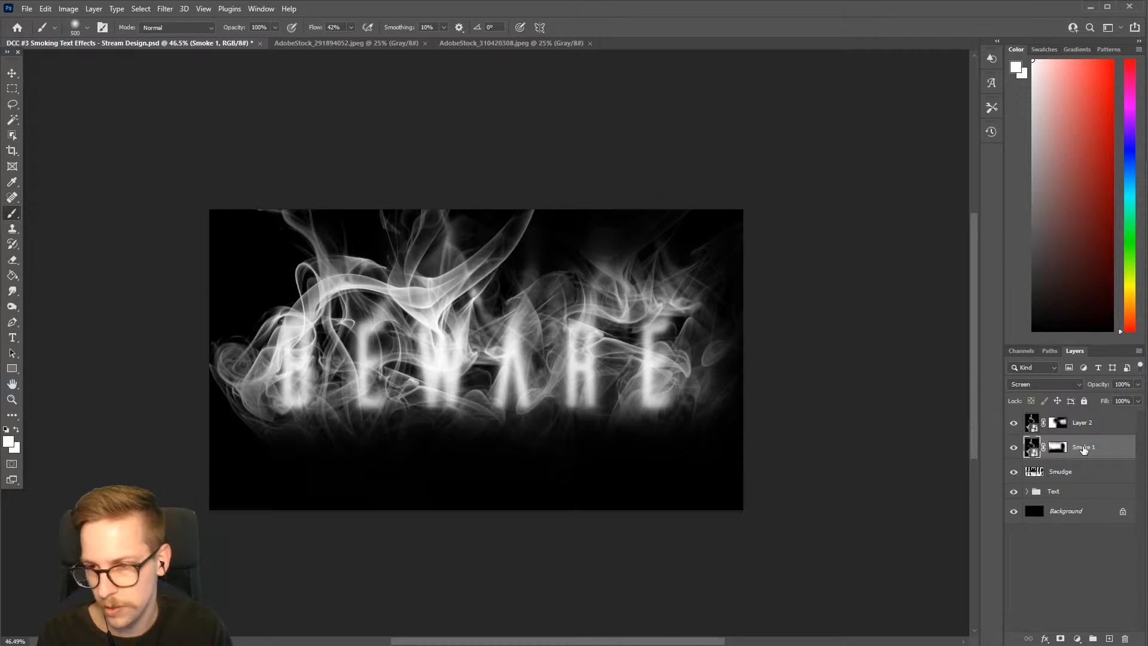
double_click(1084, 423)
text(Sm)
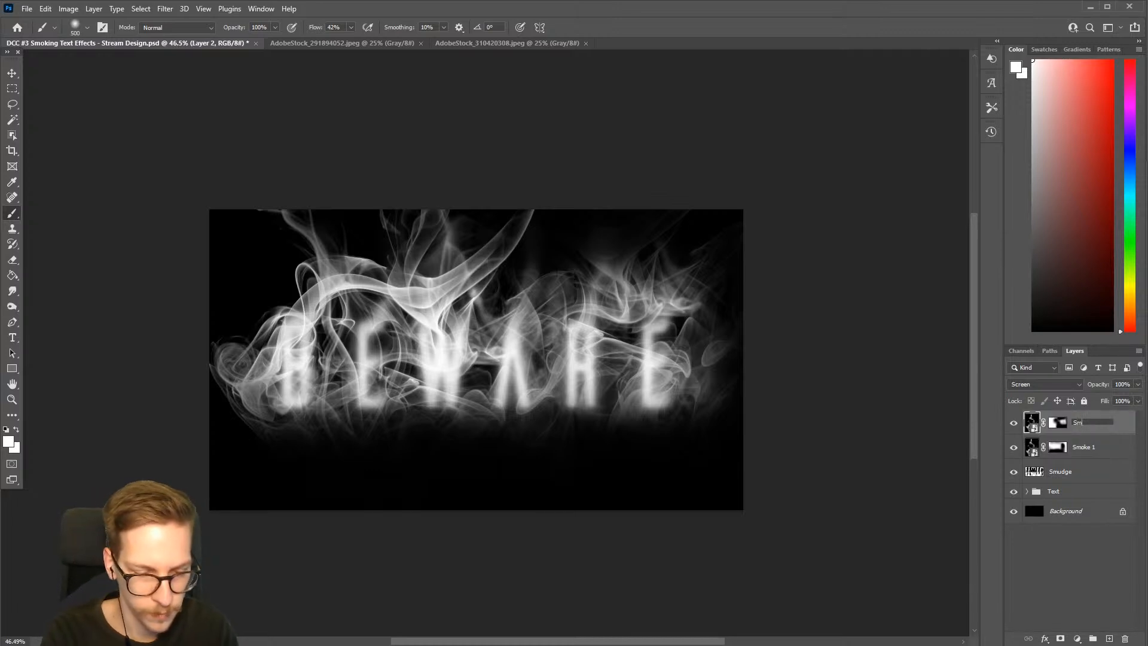
text(oke 2)
key(Return)
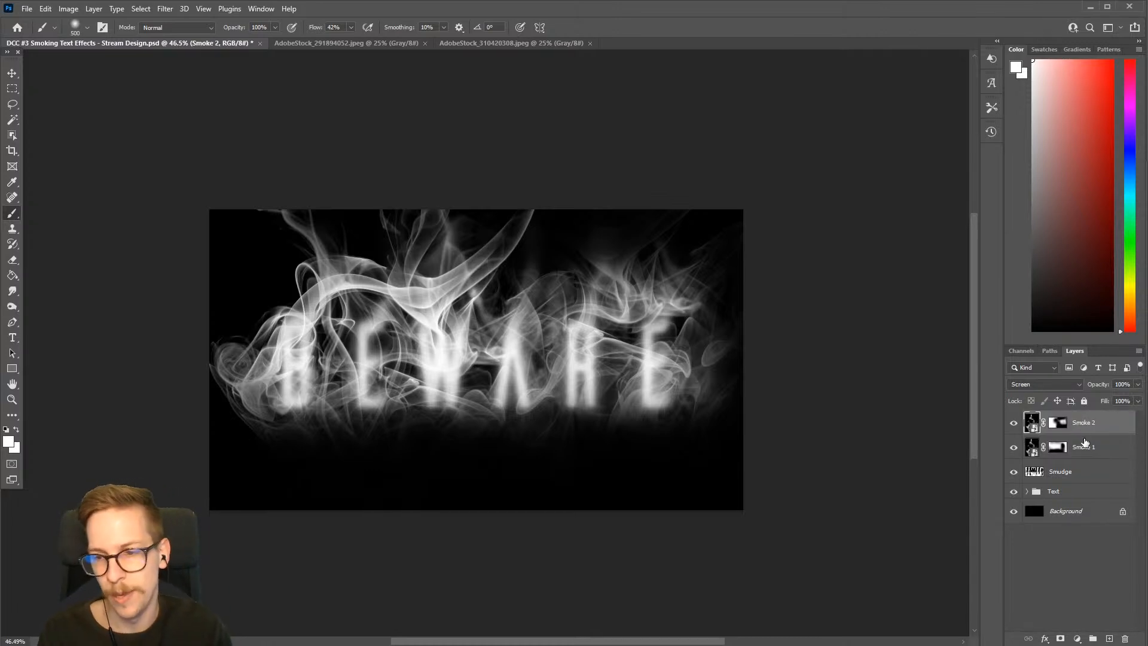
Group the Smoke 1 and Smoke 2 layers and name the group Smoke Stock
shift+click(1103, 454)
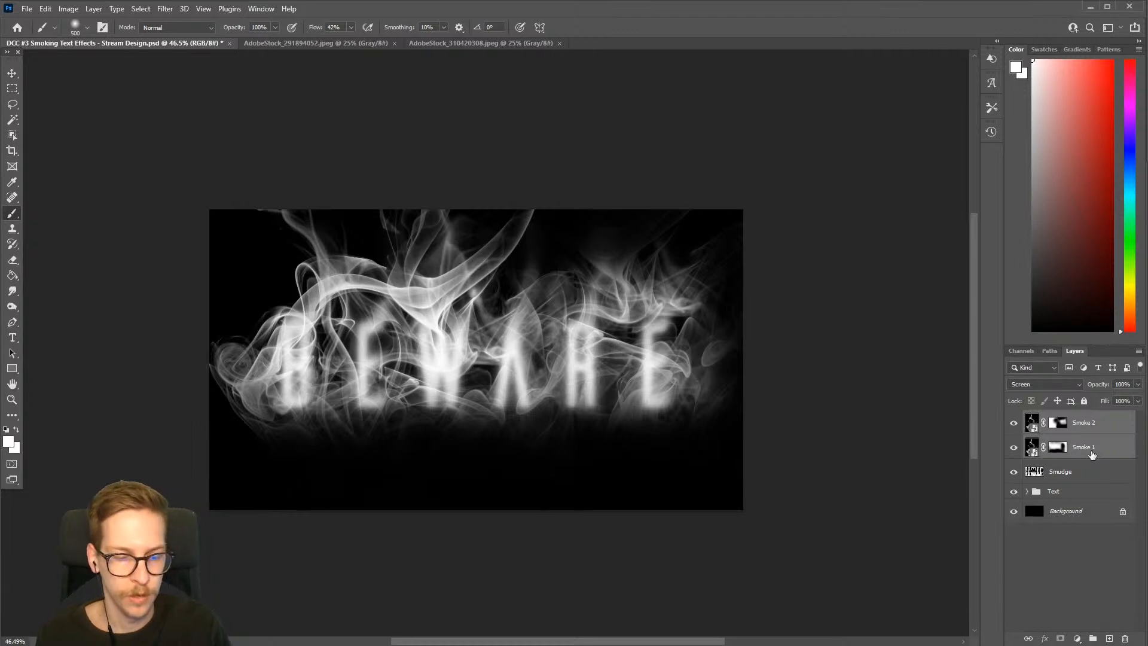
key(ctrl+g)
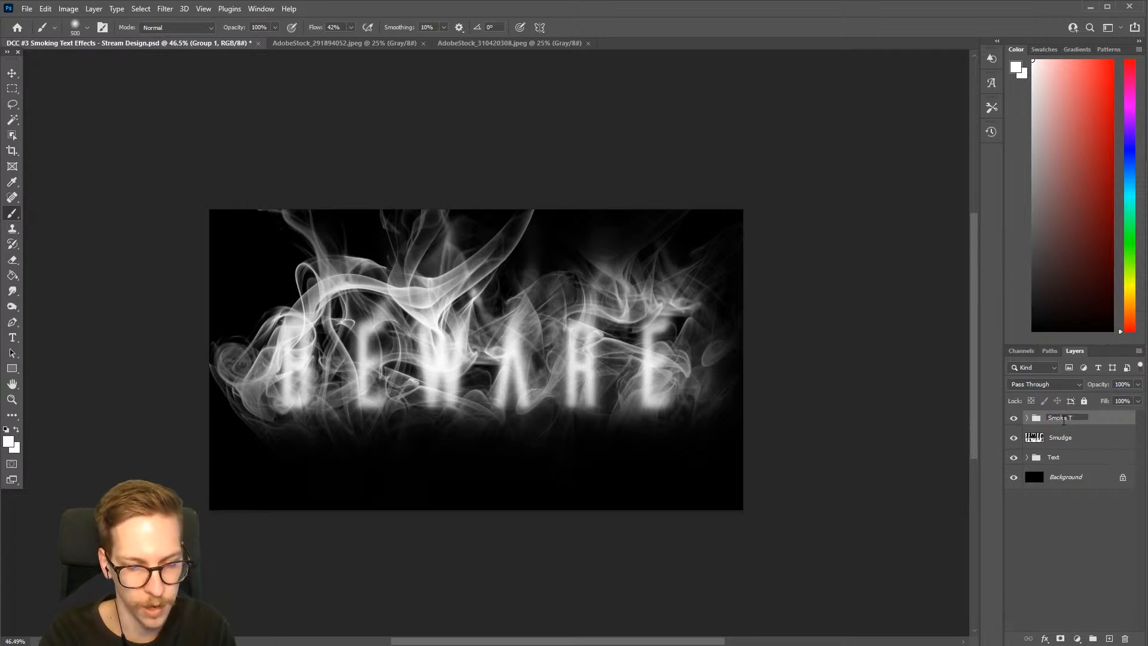
key(Return)
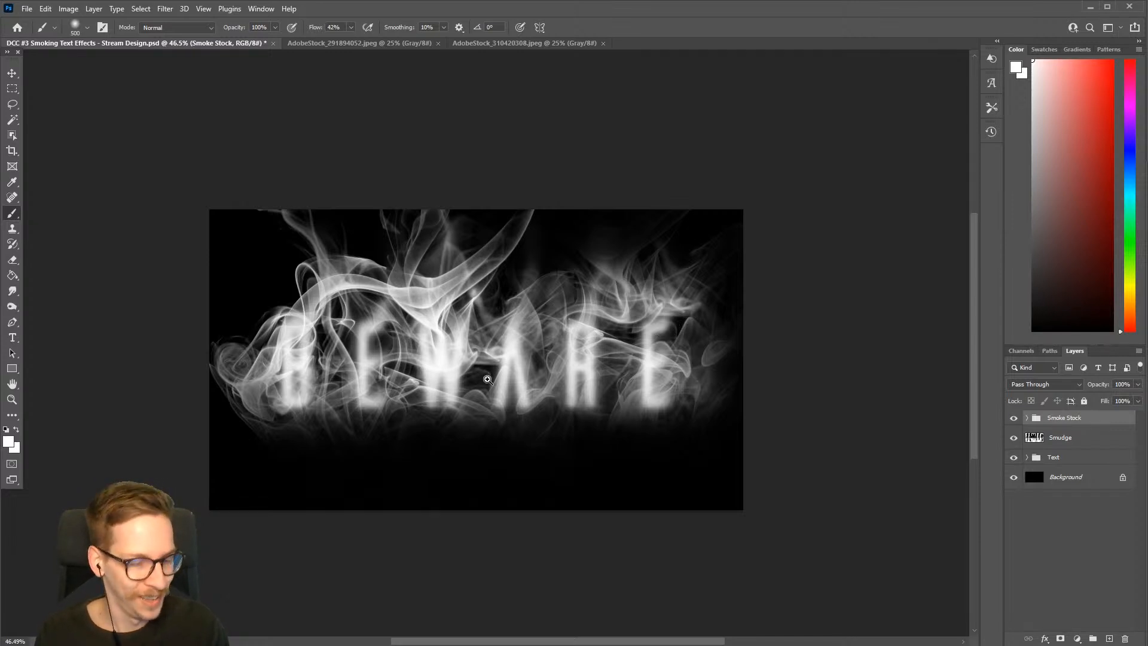
Lower the Smoke Stock group's opacity to 60%
drag(488, 379, 536, 398)
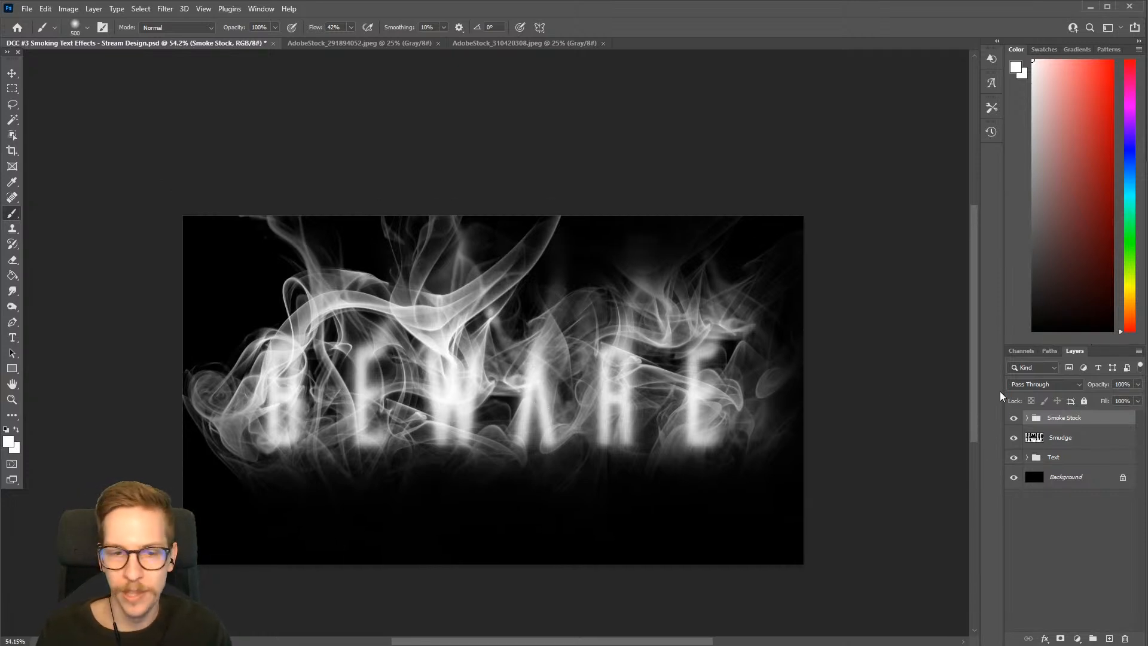
click(1138, 384)
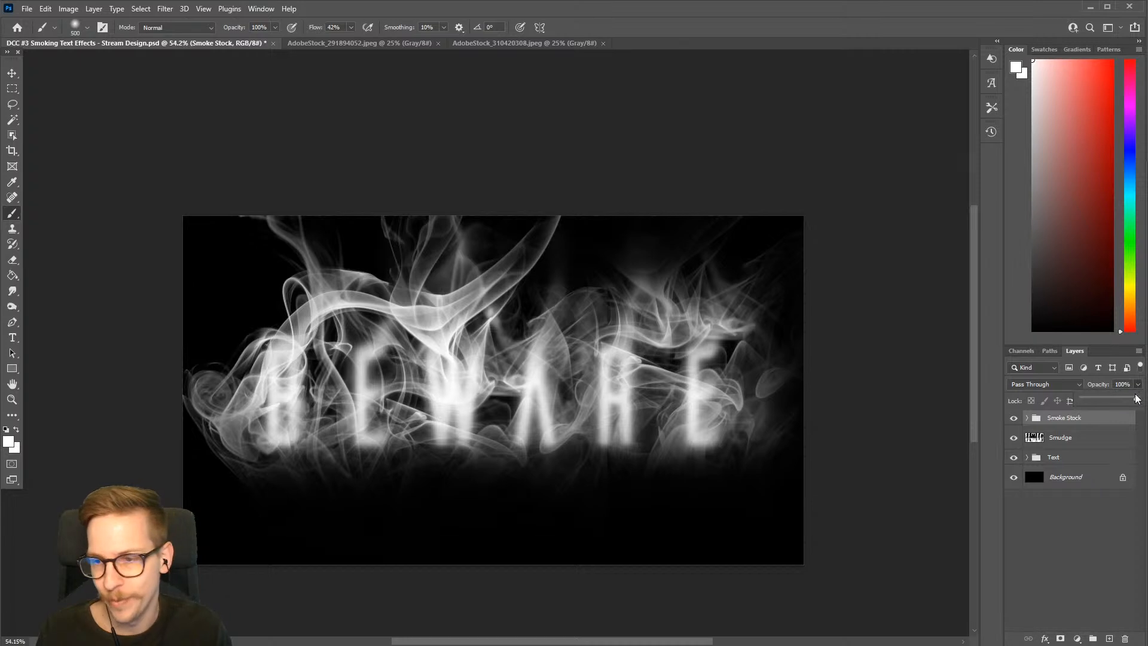
drag(1138, 398, 1122, 398)
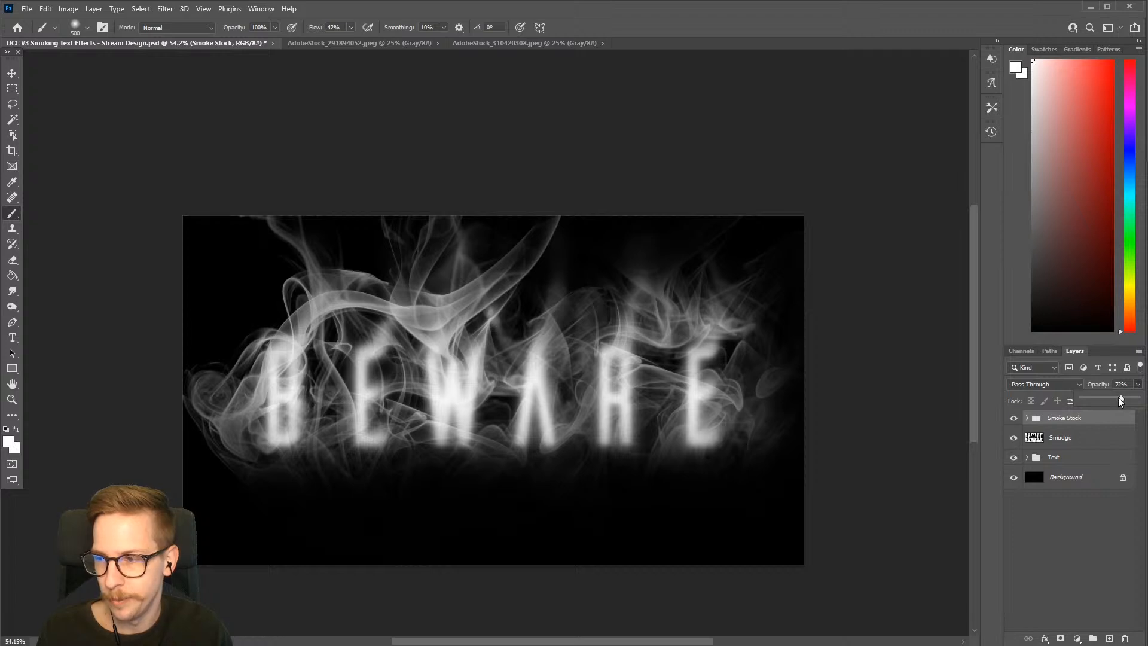
drag(1117, 401, 1115, 403)
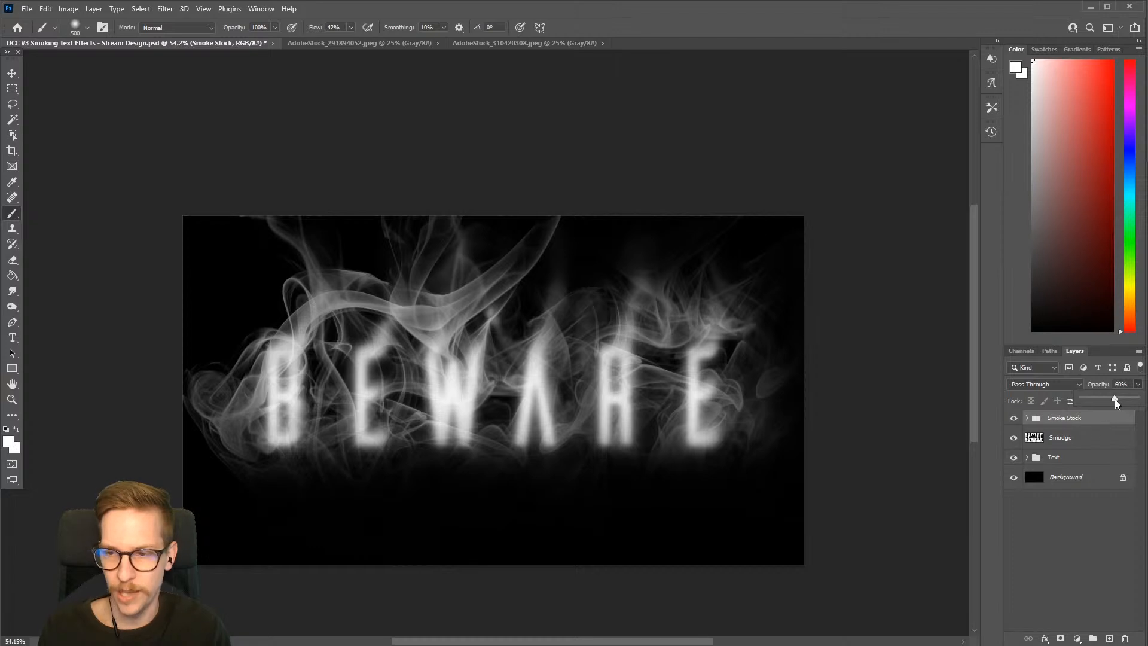
click(1078, 429)
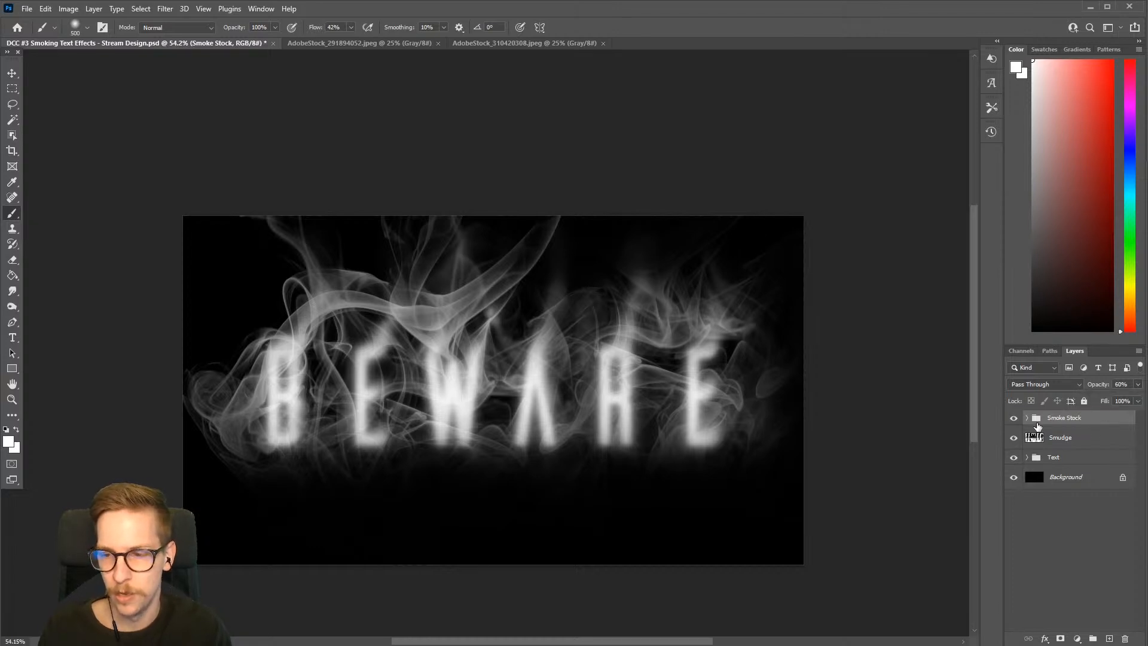
Compare the artwork with and without the Smoke Stock group and the Smudge layer
click(1014, 420)
click(1015, 421)
click(1014, 420)
click(1014, 420)
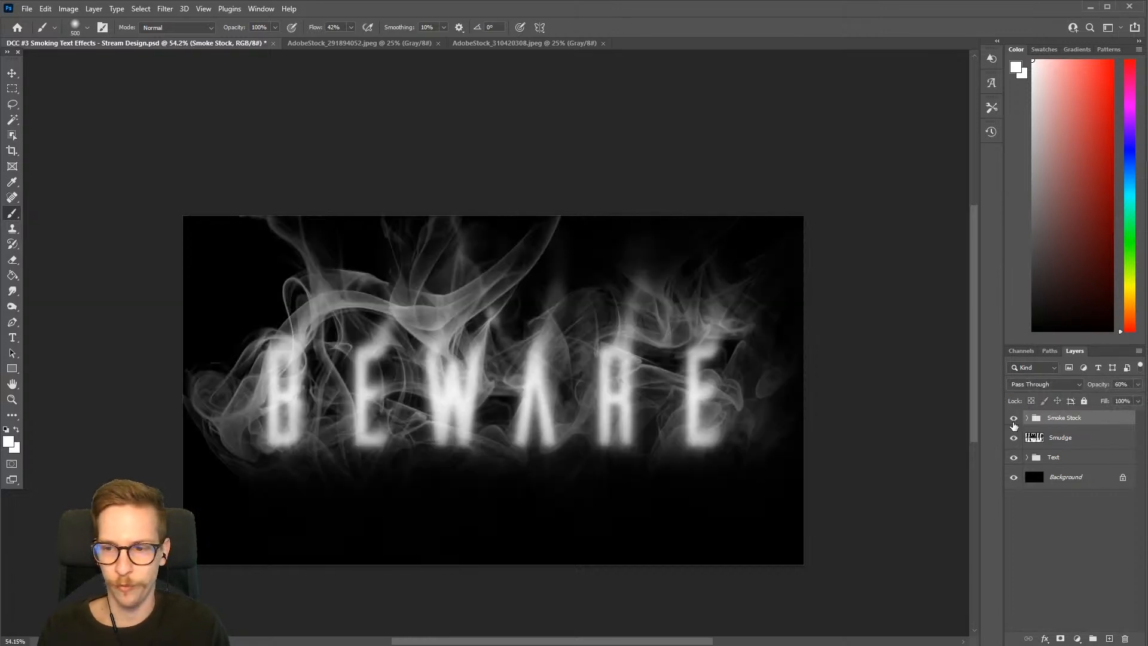
click(1014, 439)
click(1014, 439)
click(1014, 439)
click(1013, 439)
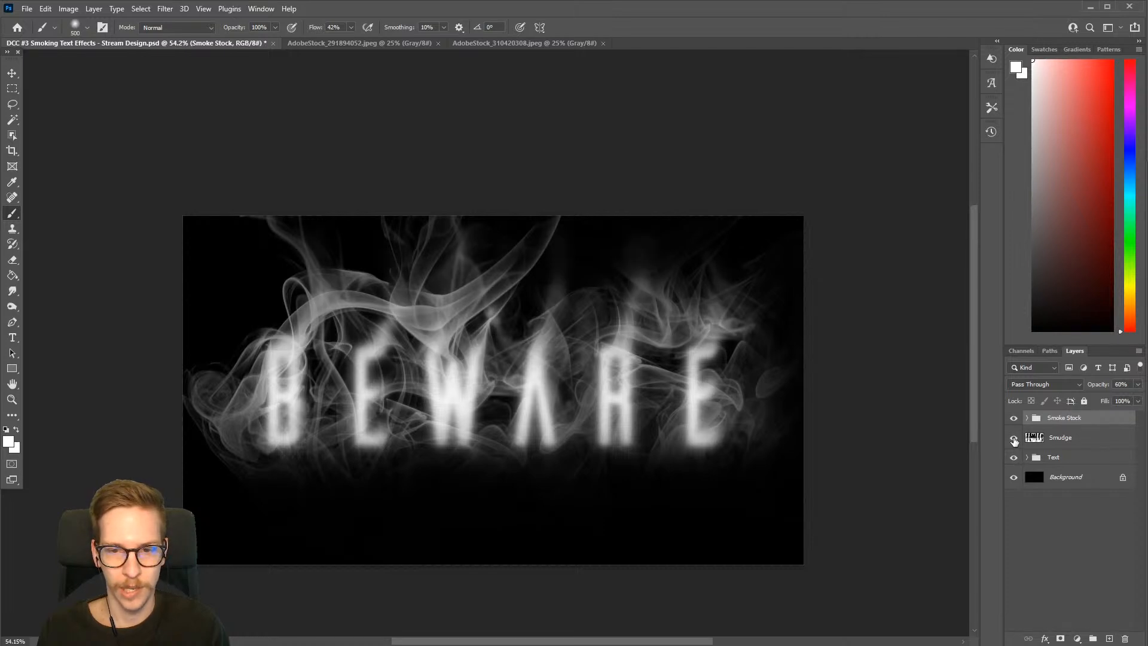
click(1014, 439)
click(1014, 439)
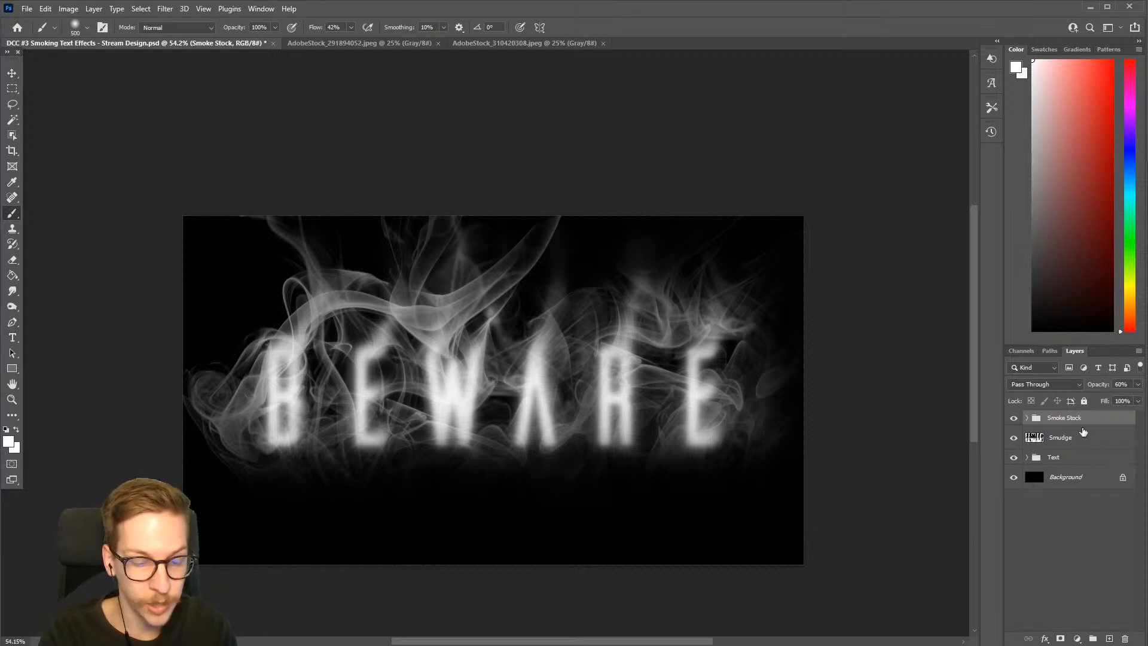
Create a new layer named Paint above the Smoke Stock group
key(ctrl+shift+n)
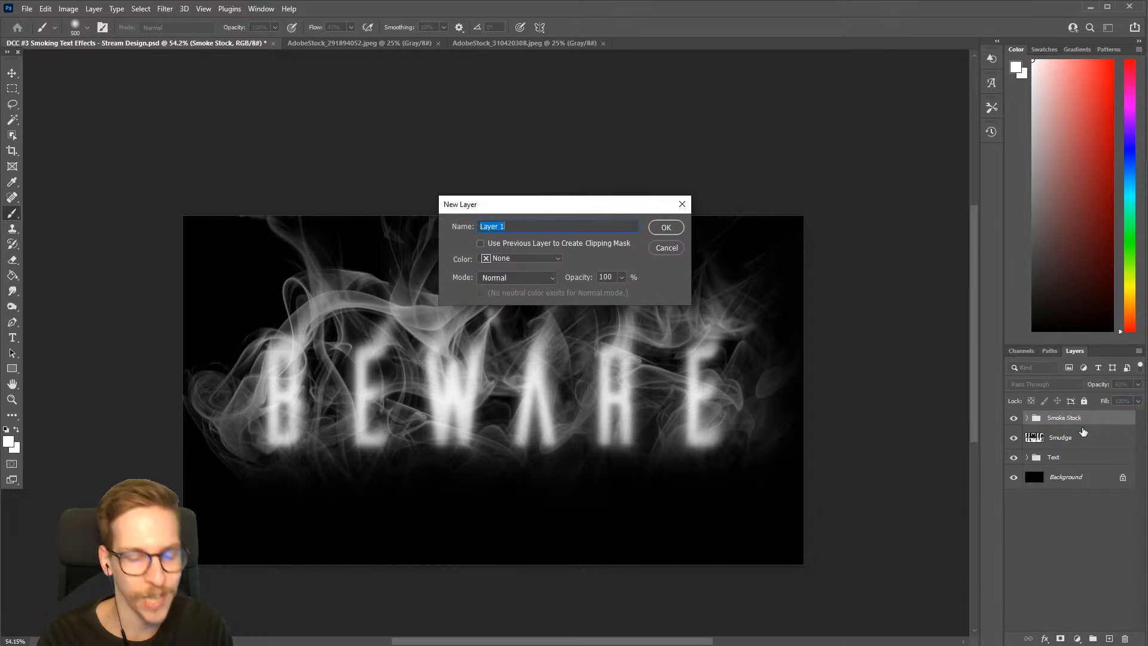
text(Paint)
key(Return)
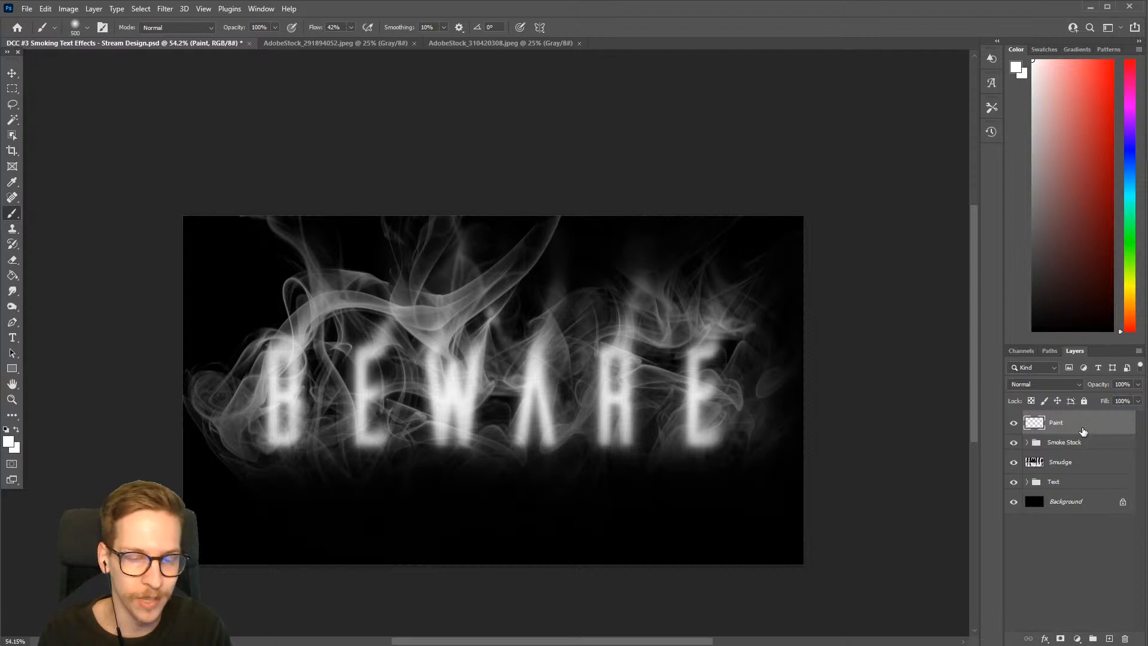
Choose a light pink foreground colour and the Inking Brush for painting on the Paint layer
drag(390, 334, 403, 362)
mouse_move(402, 362)
mouse_down()
mouse_move(417, 354)
mouse_move(370, 310)
mouse_up()
drag(404, 344, 430, 341)
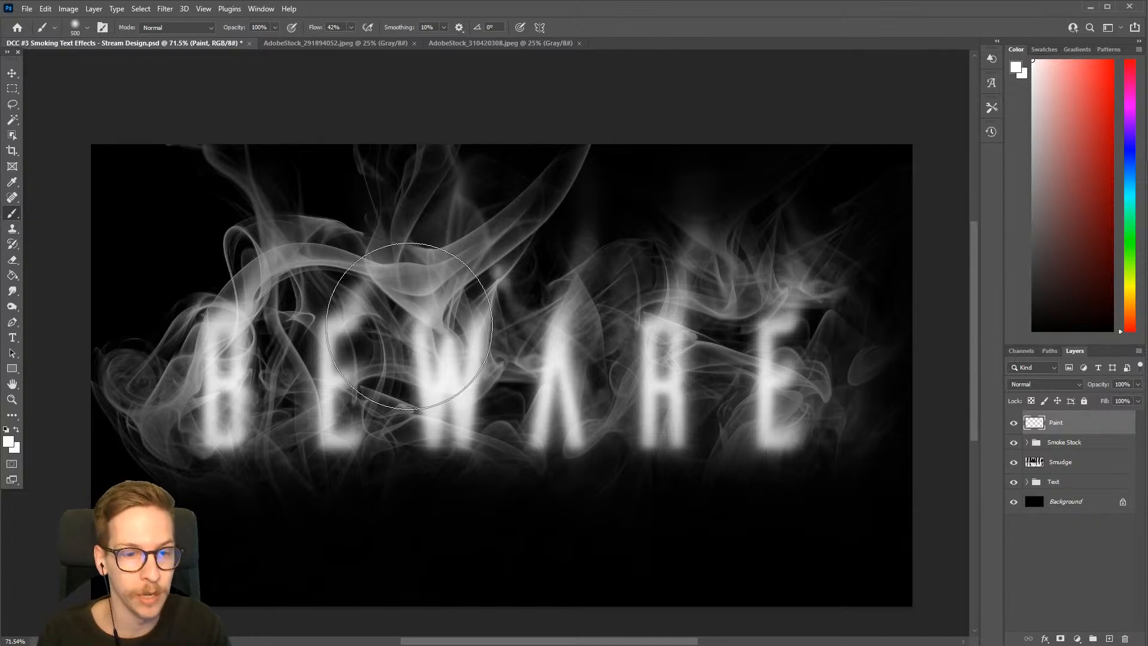
key(bracketleft)
click(1059, 79)
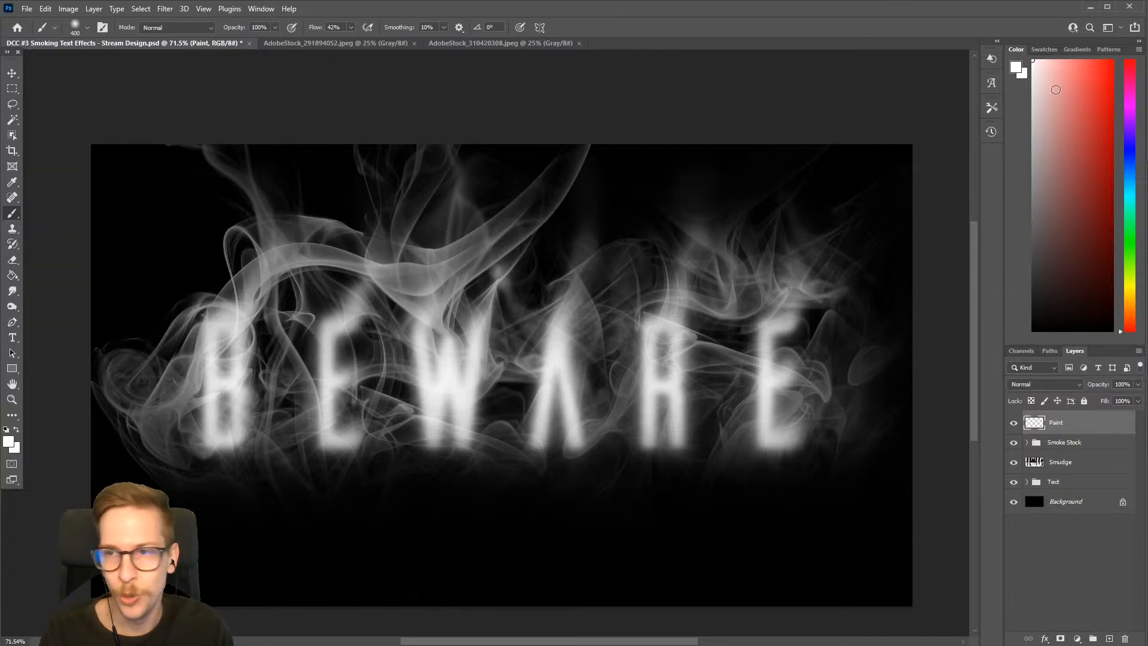
key(bracketleft)
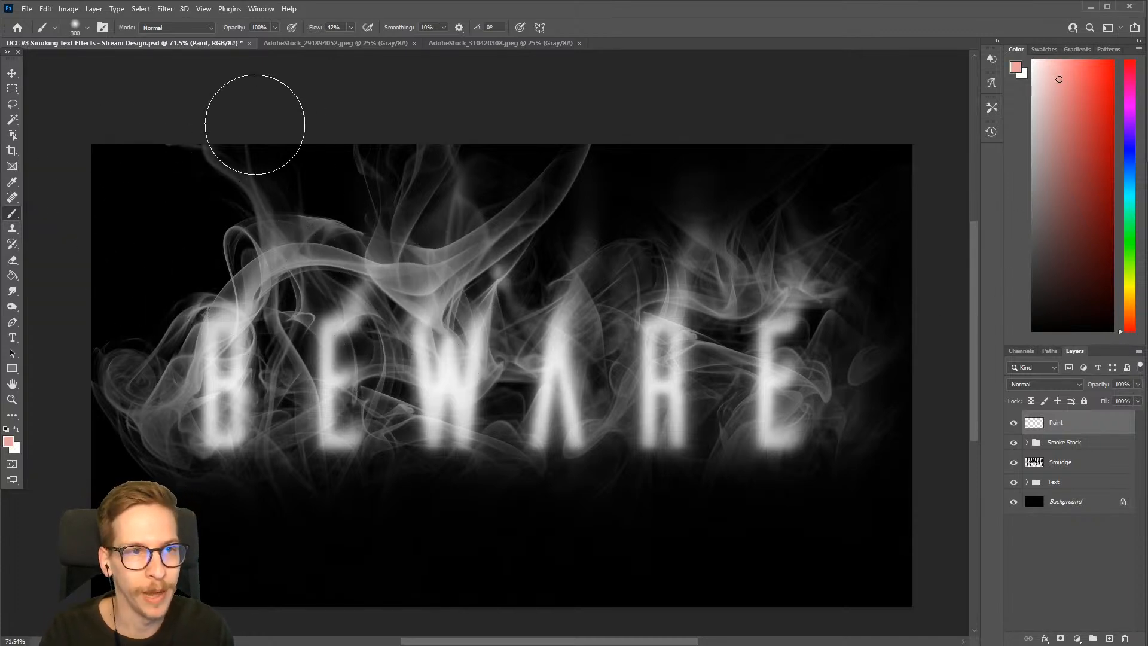
click(87, 27)
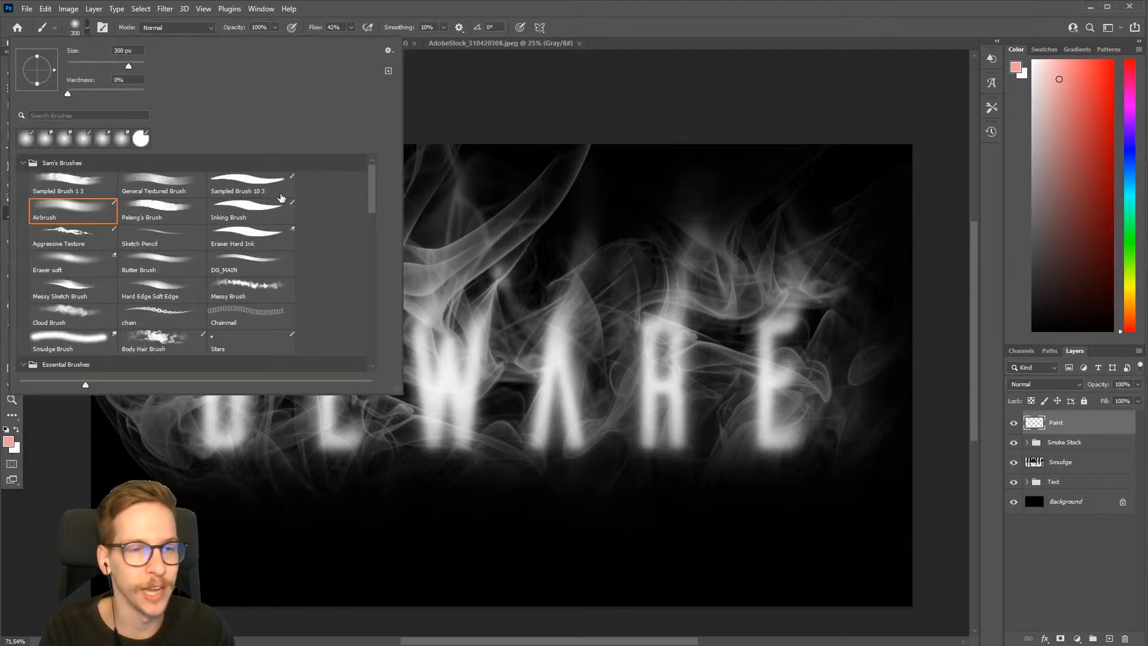
click(254, 219)
Test the Inking Brush with a stroke above the last letters, undo it, and reduce the brush size to 150 px
mouse_move(528, 200)
mouse_down()
mouse_move(627, 359)
mouse_move(416, 345)
mouse_move(676, 295)
mouse_move(747, 228)
mouse_up()
key(ctrl+z)
key(bracketleft)
key(bracketleft)
key(bracketleft)
key(bracketleft)
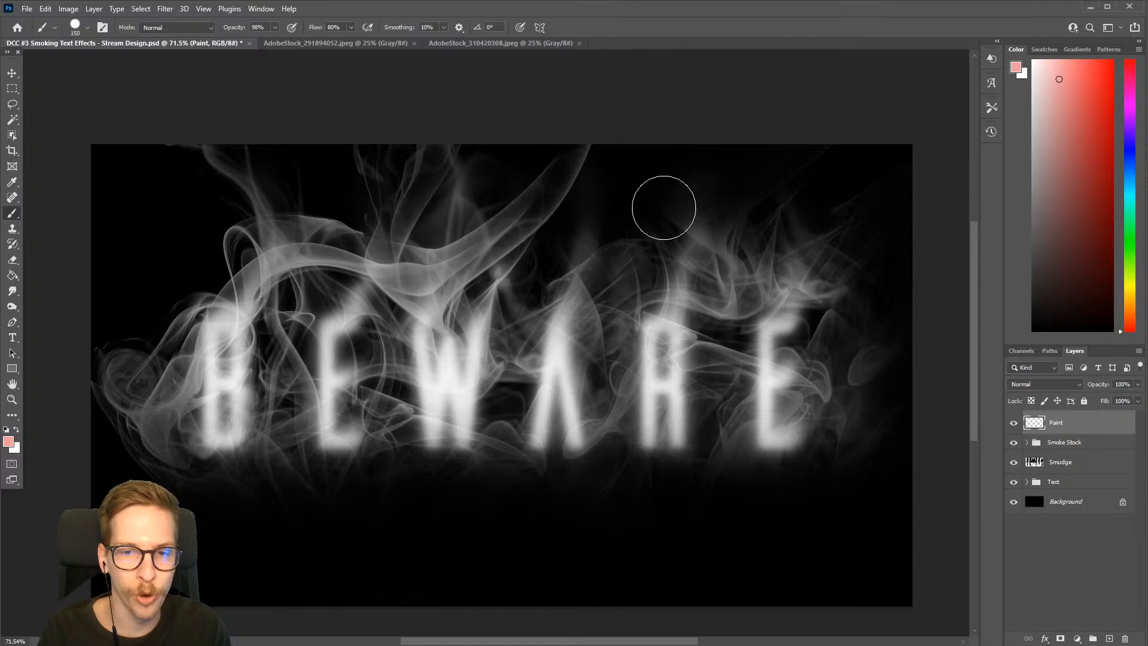
Test the brush's stroke smoothing at 10% and 85% above the text, and restore the smoothing to 10%
mouse_move(669, 192)
mouse_down()
mouse_move(572, 212)
mouse_move(652, 335)
mouse_move(526, 311)
mouse_move(760, 281)
mouse_move(727, 480)
mouse_move(837, 281)
mouse_move(789, 269)
mouse_up()
key(ctrl+z)
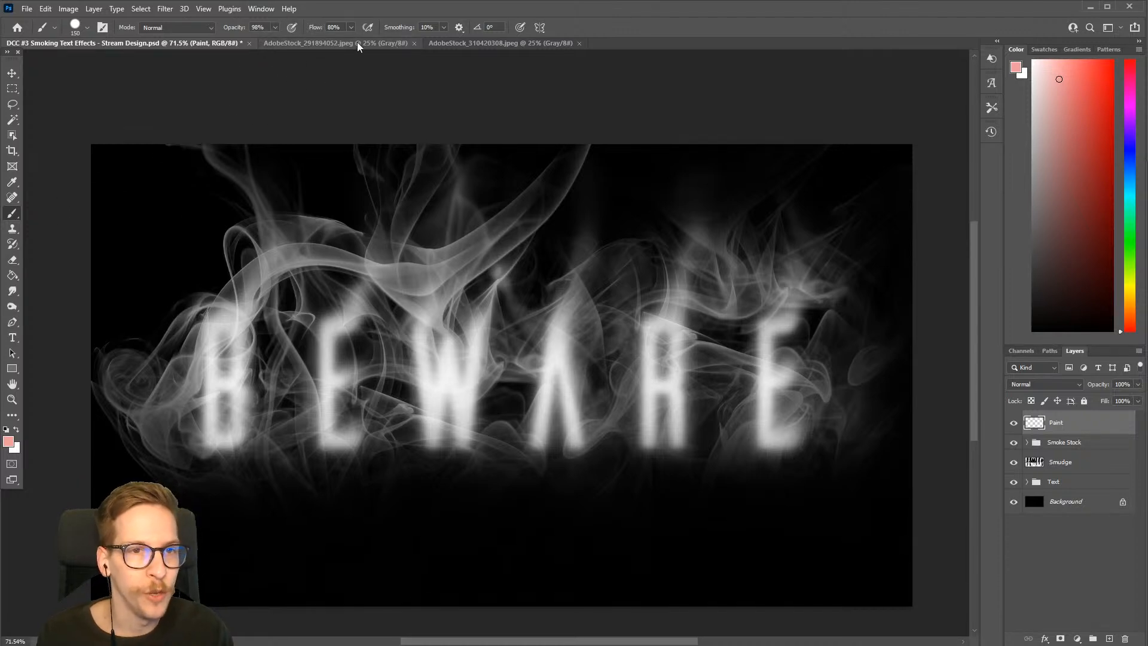
click(444, 27)
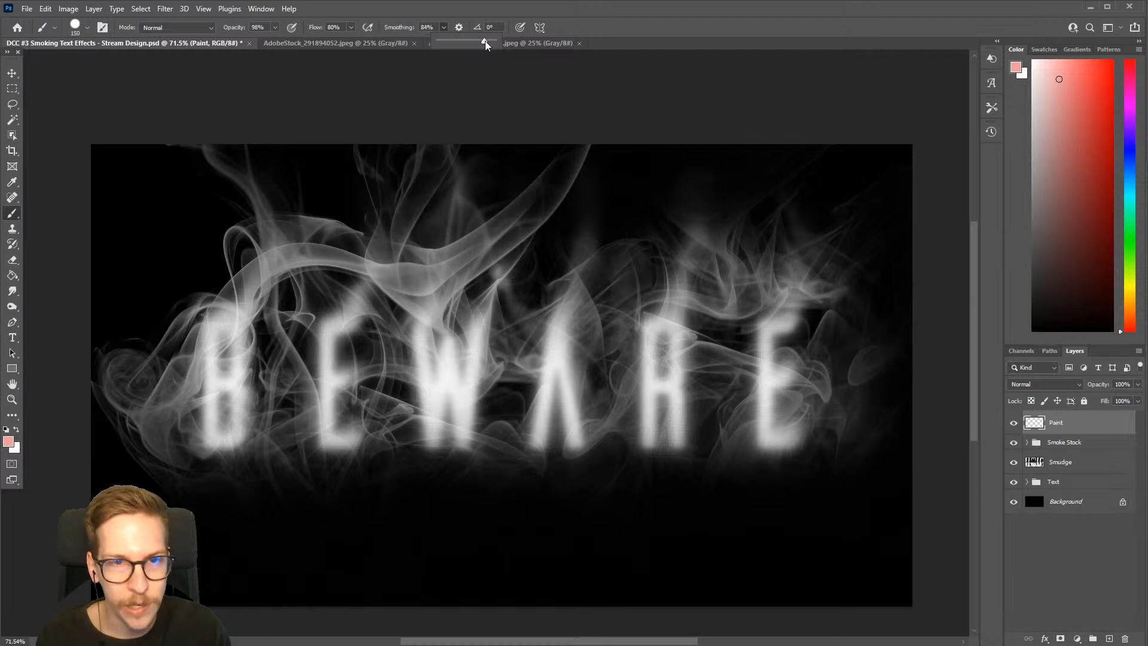
key(ctrl+z)
key(ctrl+shift+z)
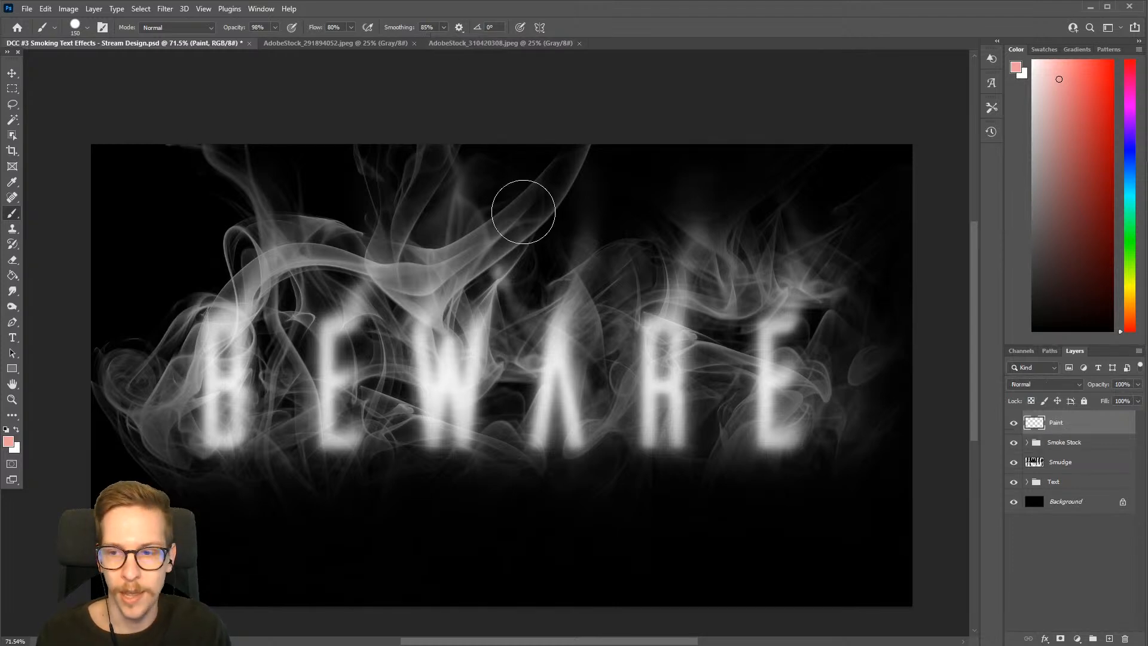
click(443, 28)
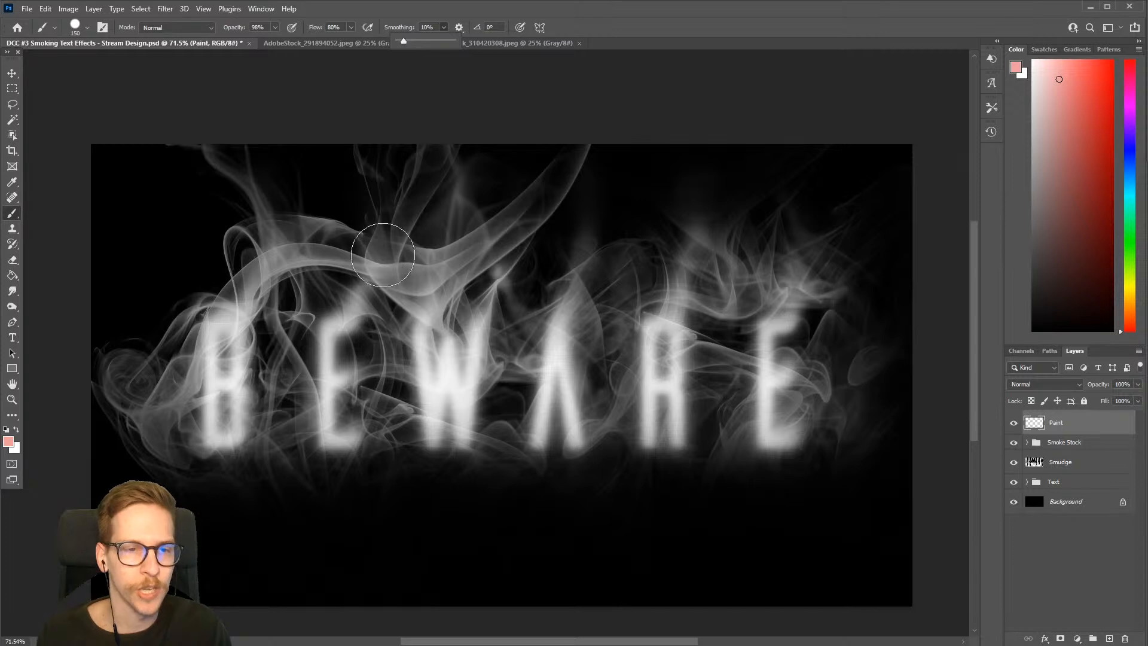
click(523, 111)
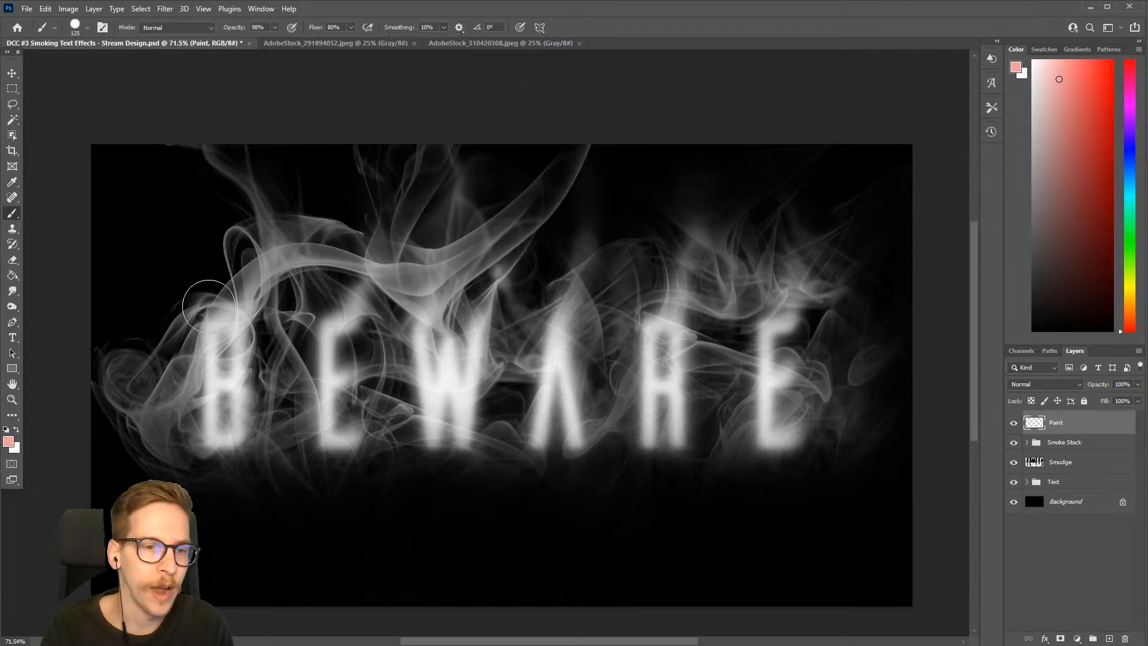
Reduce the brush size to 15 px and change the foreground colour to white, undoing the test stroke above the letter B
key(bracketleft)
key(bracketleft)
key(bracketleft)
key(bracketleft)
key(bracketleft)
key(bracketleft)
key(bracketleft)
key(bracketleft)
key(bracketleft)
key(bracketleft)
key(bracketleft)
key(bracketleft)
mouse_move(224, 323)
mouse_down()
mouse_move(290, 195)
mouse_move(333, 149)
mouse_up()
key(ctrl+z)
drag(1041, 151, 1003, 3)
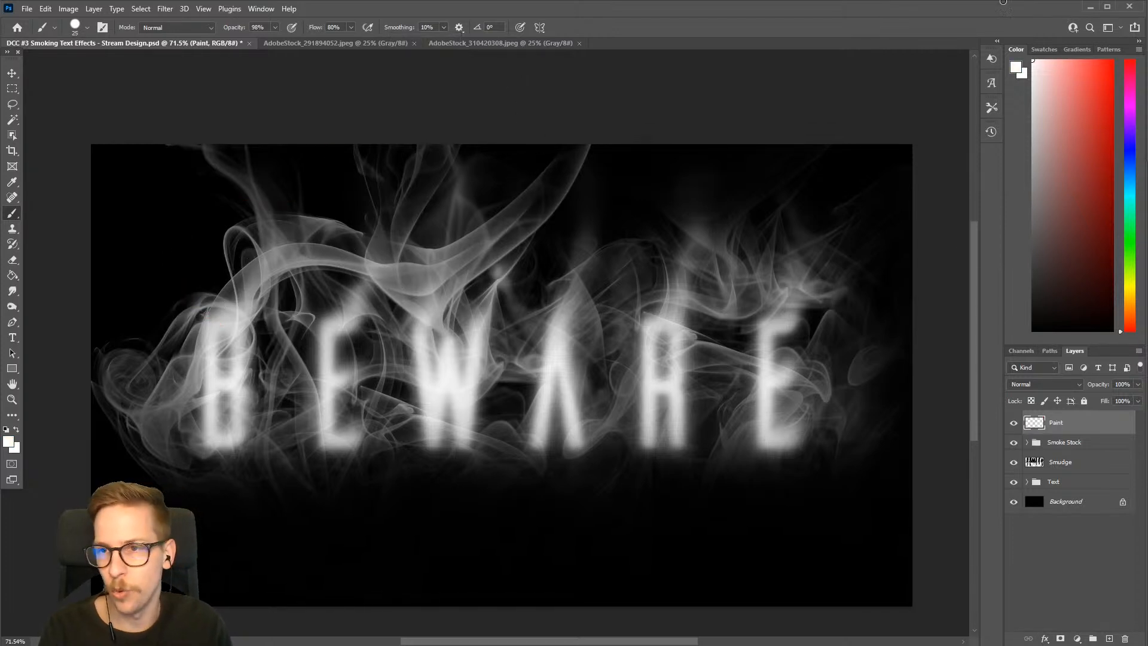
key(bracketleft)
key(bracketleft)
Paint two overlapping, wavy white wisps rising from the top of the letter B on the Paint layer
mouse_move(210, 323)
mouse_down()
mouse_move(206, 270)
mouse_move(172, 263)
mouse_move(179, 164)
mouse_move(200, 171)
mouse_up()
key(ctrl+z)
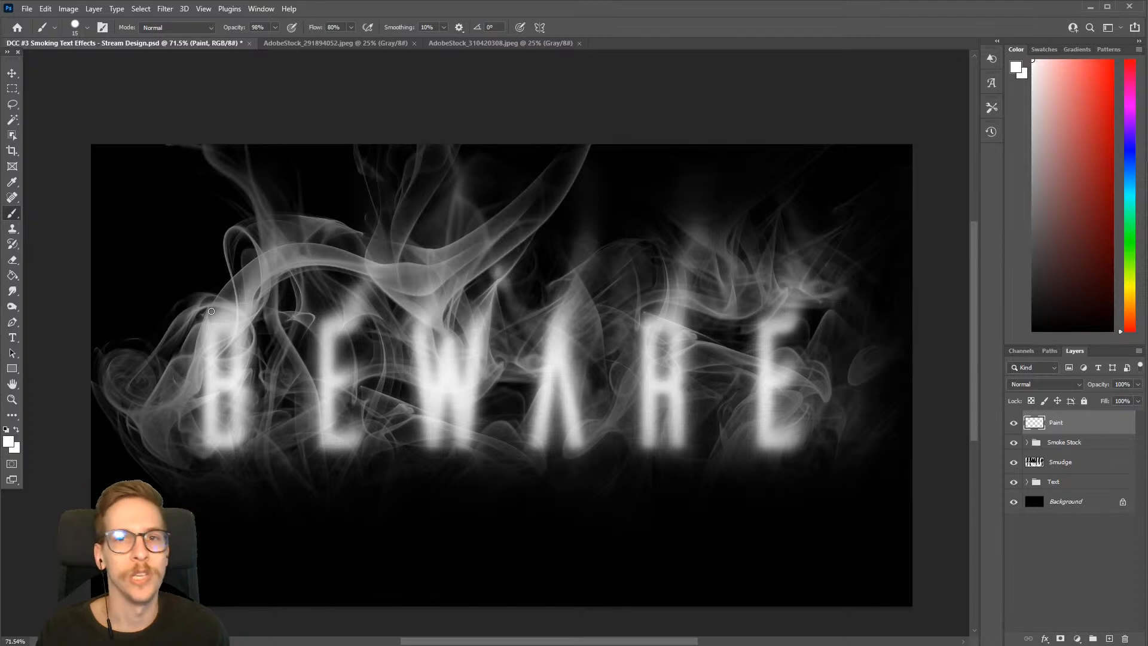
mouse_move(216, 323)
mouse_down()
mouse_move(210, 280)
mouse_move(177, 272)
mouse_move(168, 250)
mouse_move(196, 241)
mouse_move(178, 198)
mouse_move(194, 180)
mouse_up()
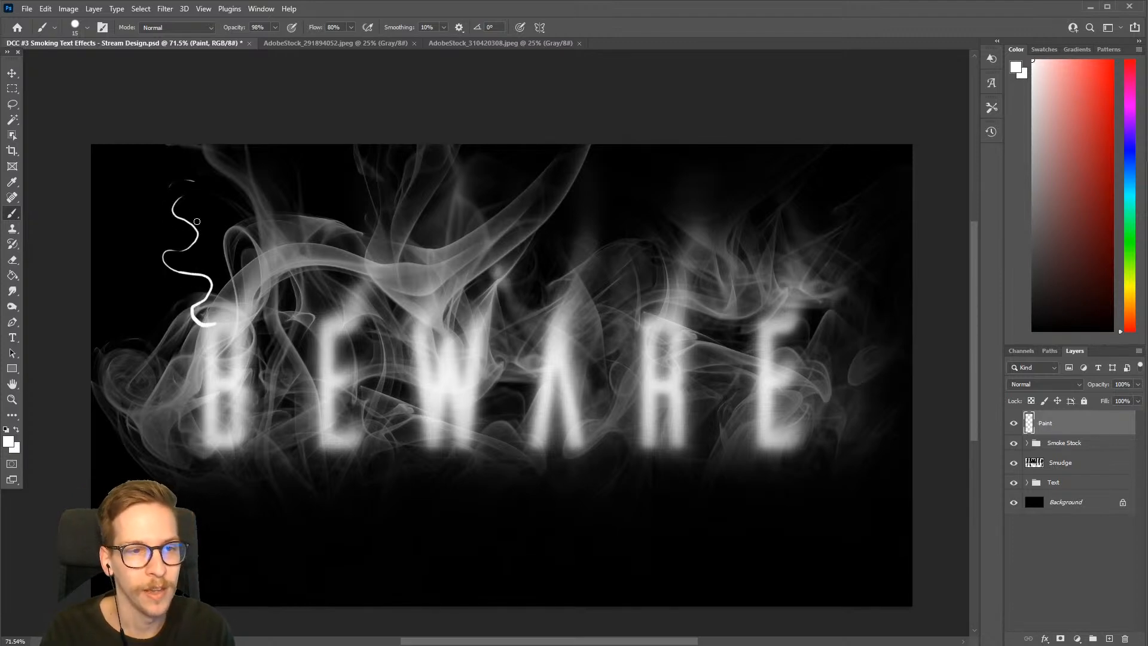
mouse_move(203, 314)
mouse_down()
mouse_move(198, 273)
mouse_move(168, 262)
mouse_move(187, 232)
mouse_move(170, 186)
mouse_up()
Smudge the white wisps painted above the letter B with the Smudge tool
key(r)
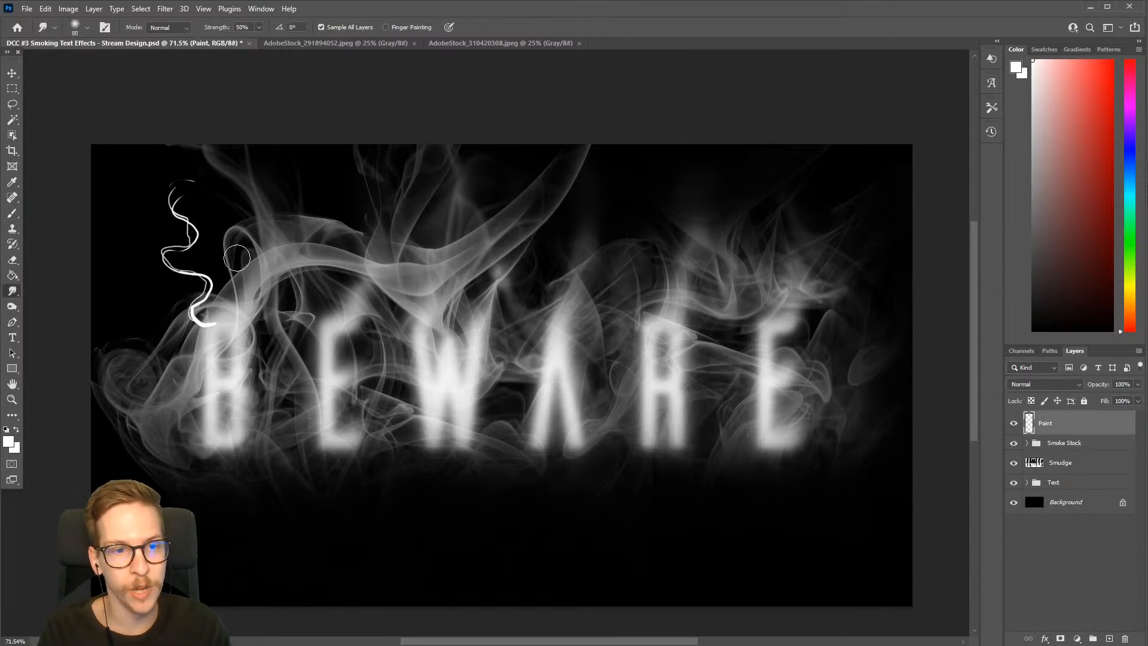
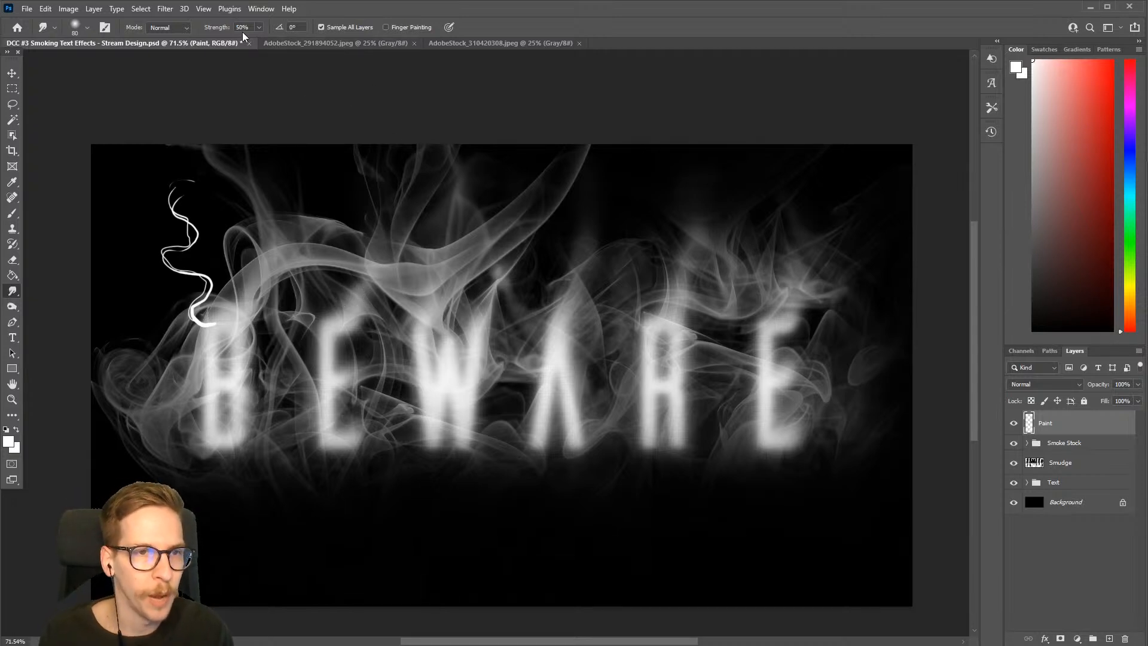
Turn off Sample All Layers for the Smudge tool and toggle the Paint layer's visibility to compare the result
click(322, 27)
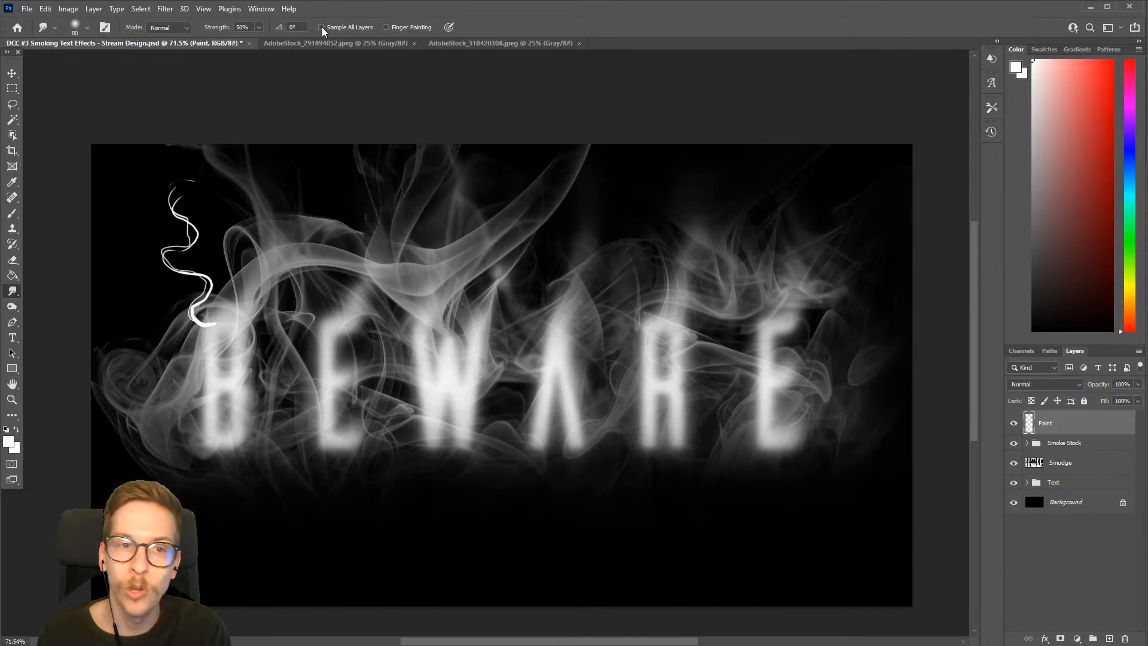
click(1014, 424)
click(1014, 423)
click(1014, 423)
click(1014, 424)
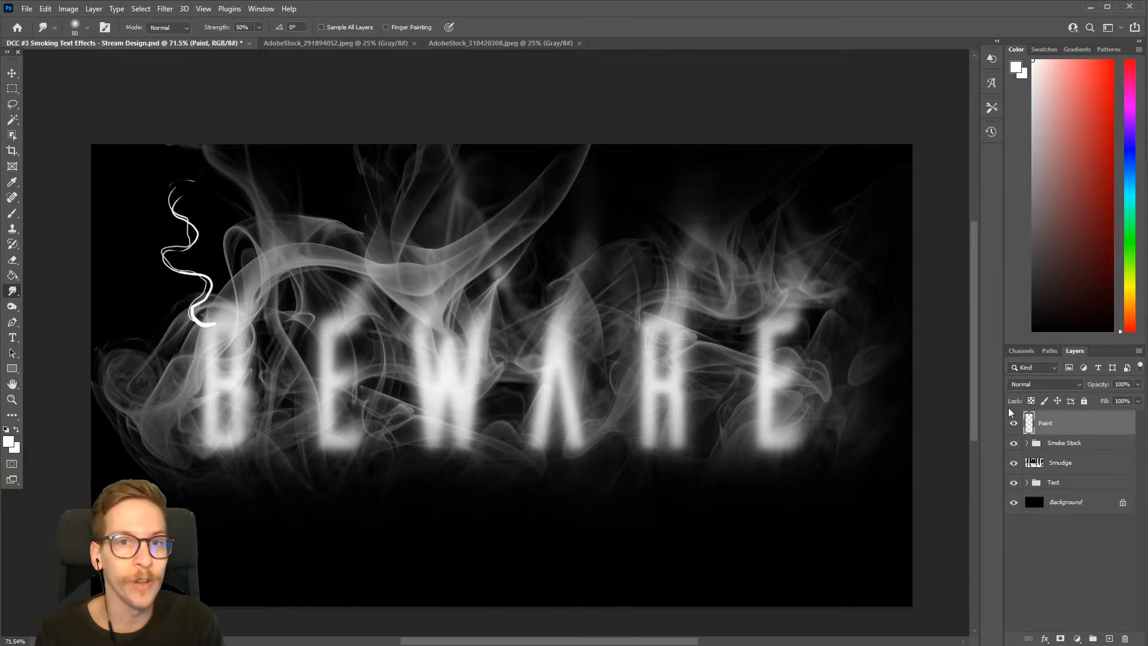
Smudge along the two white wisps above the letter B with a smaller Smudge brush of about 30 px
key(bracketleft)
key(bracketleft)
key(bracketleft)
key(bracketleft)
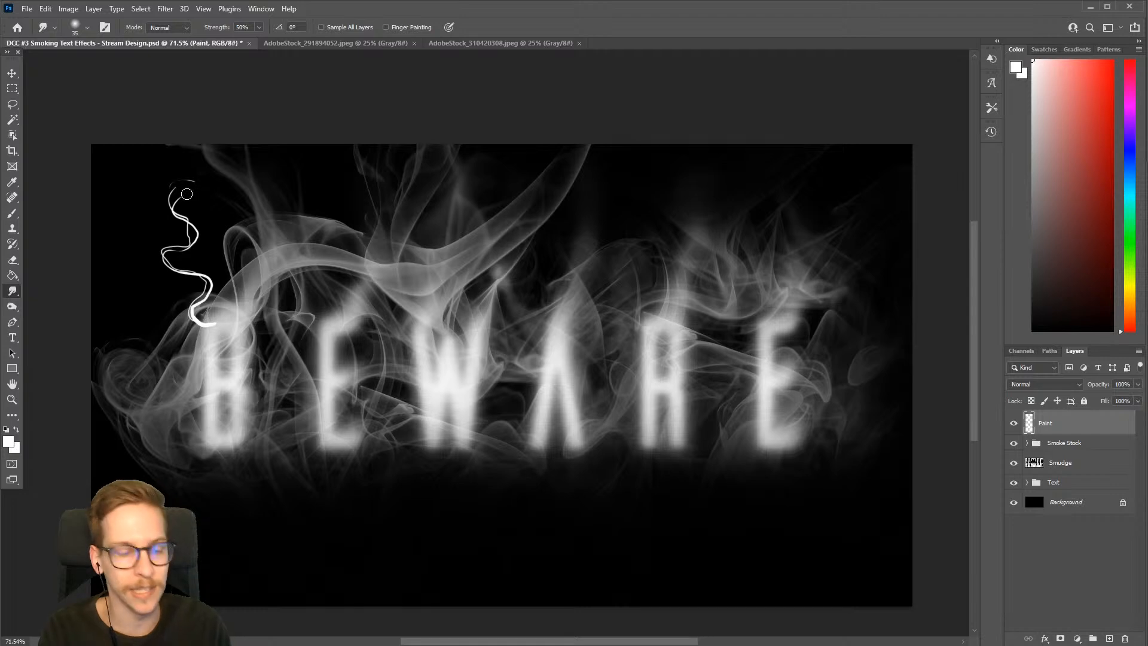
mouse_move(188, 189)
mouse_down()
mouse_move(197, 240)
mouse_move(161, 250)
mouse_move(195, 268)
mouse_move(205, 284)
mouse_move(185, 295)
mouse_move(205, 300)
mouse_move(218, 333)
mouse_move(223, 323)
mouse_move(205, 325)
mouse_move(195, 239)
mouse_up()
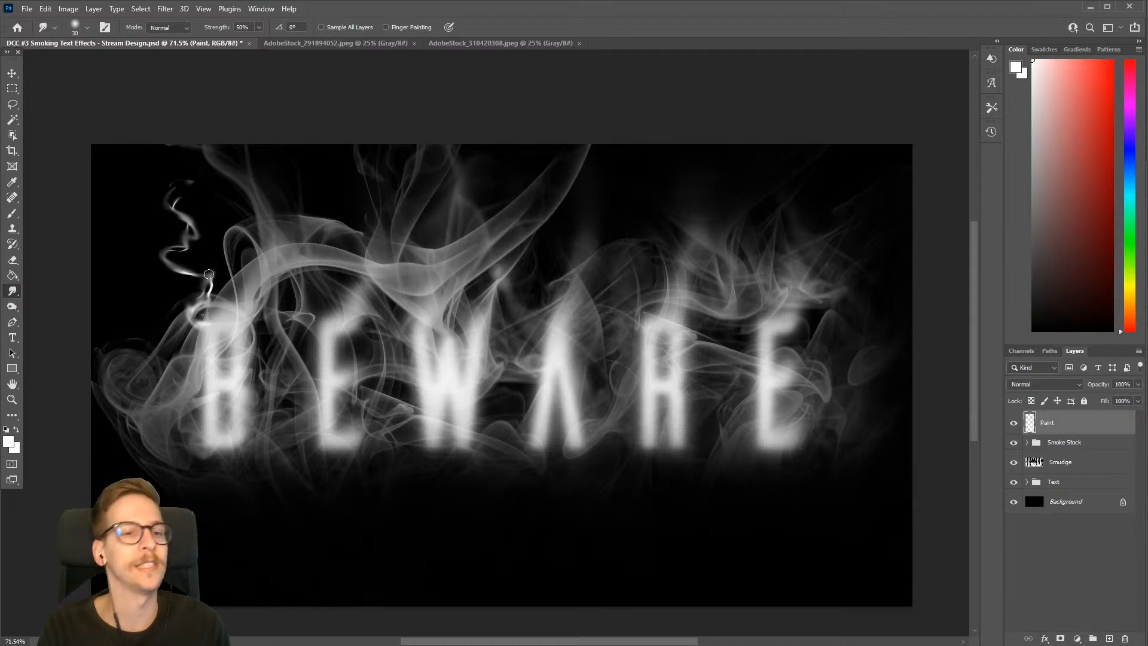
mouse_move(203, 324)
mouse_down()
mouse_move(210, 291)
mouse_move(166, 254)
mouse_move(194, 228)
mouse_move(172, 191)
mouse_up()
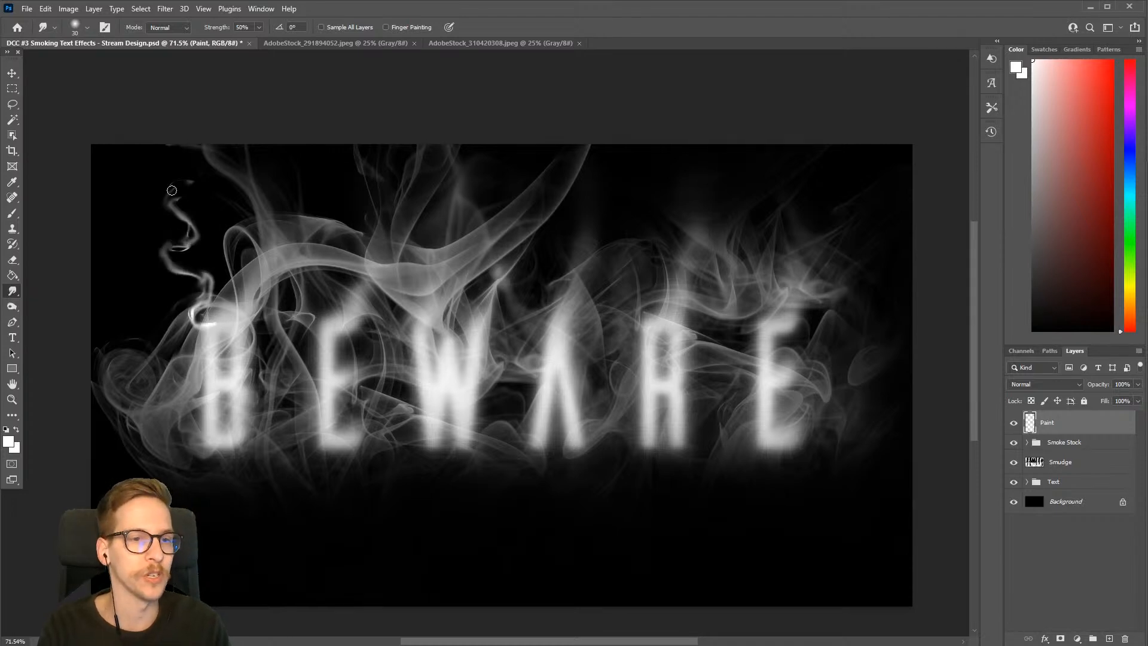
Soften the upper wisps above the B with a larger 70 px Smudge brush and blend their lower curl into the letter with a smaller one
key(bracketright)
key(bracketright)
key(bracketright)
key(bracketright)
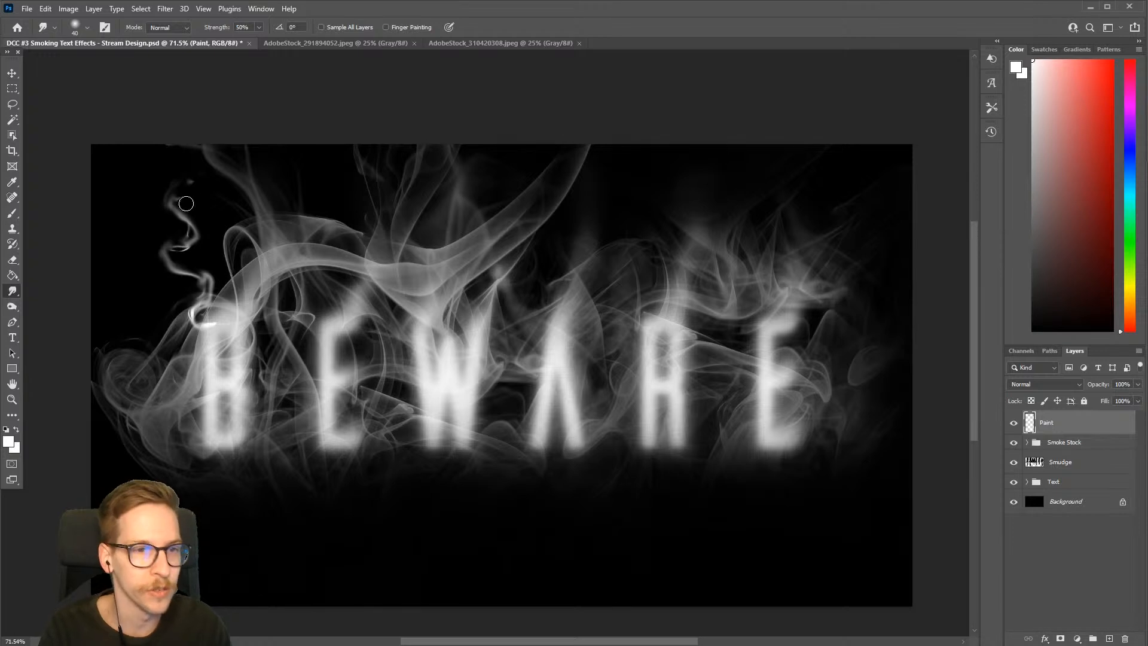
mouse_move(189, 199)
mouse_down()
mouse_move(201, 222)
mouse_move(193, 244)
mouse_move(165, 252)
mouse_move(188, 277)
mouse_move(214, 219)
mouse_up()
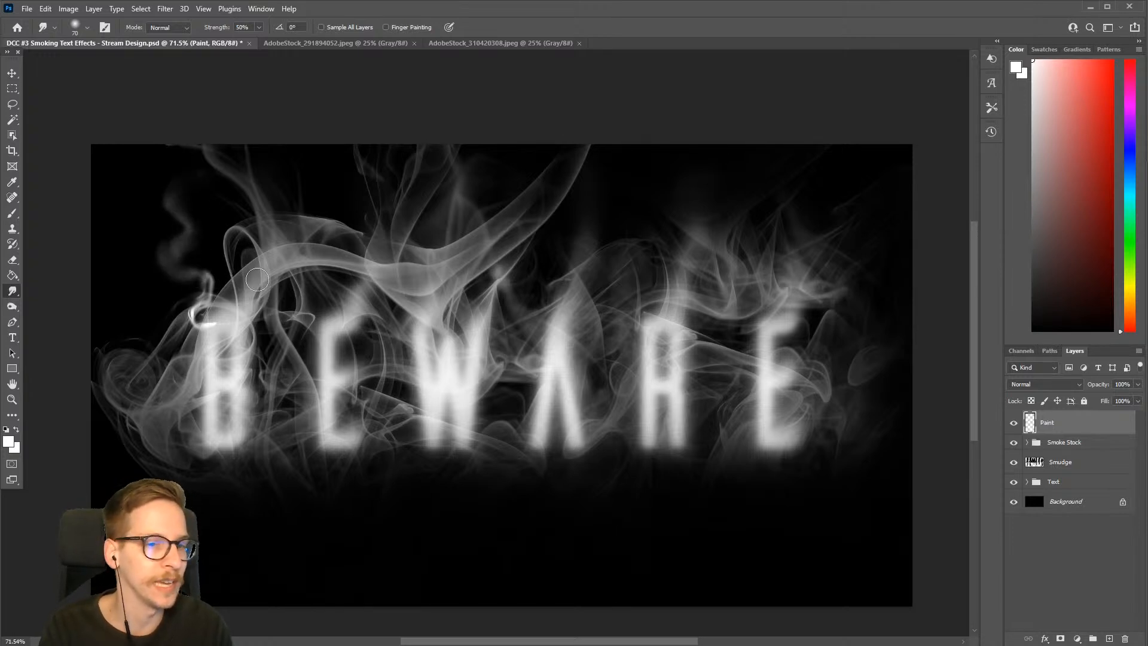
key(bracketleft)
key(bracketleft)
key(bracketleft)
mouse_move(207, 299)
mouse_down()
mouse_move(215, 354)
mouse_move(190, 246)
mouse_up()
Paint two overlapping, wavy white wisps rising from the top of the letter A to the canvas's upper edge
key(b)
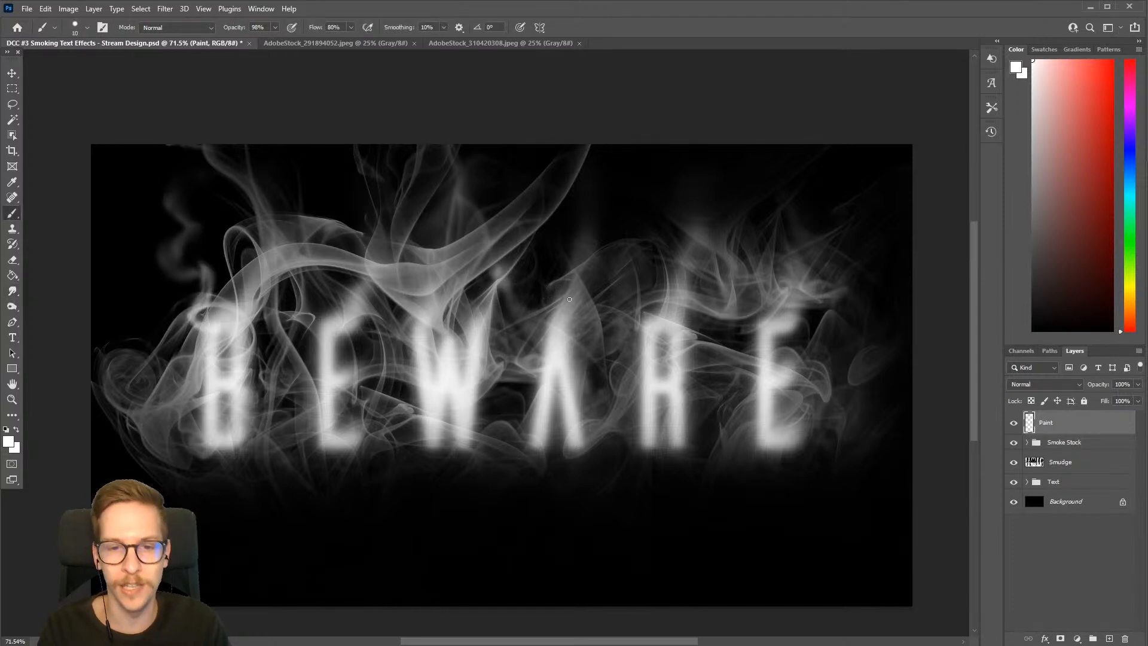
mouse_move(563, 311)
mouse_down()
mouse_move(610, 263)
mouse_move(587, 230)
mouse_up()
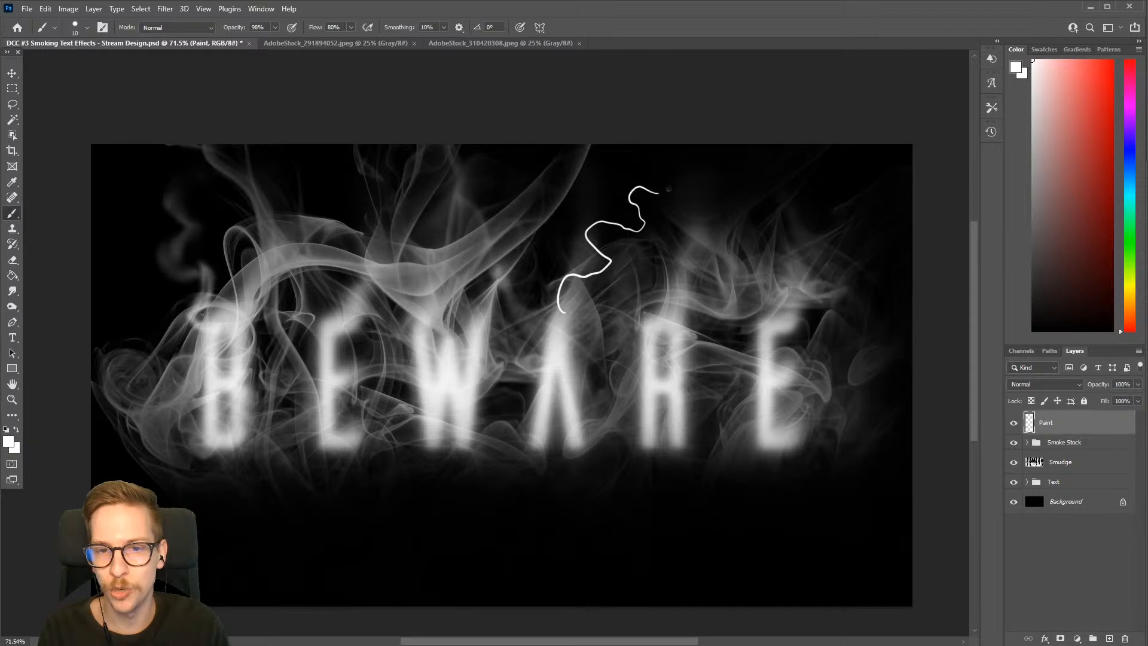
drag(668, 190, 704, 147)
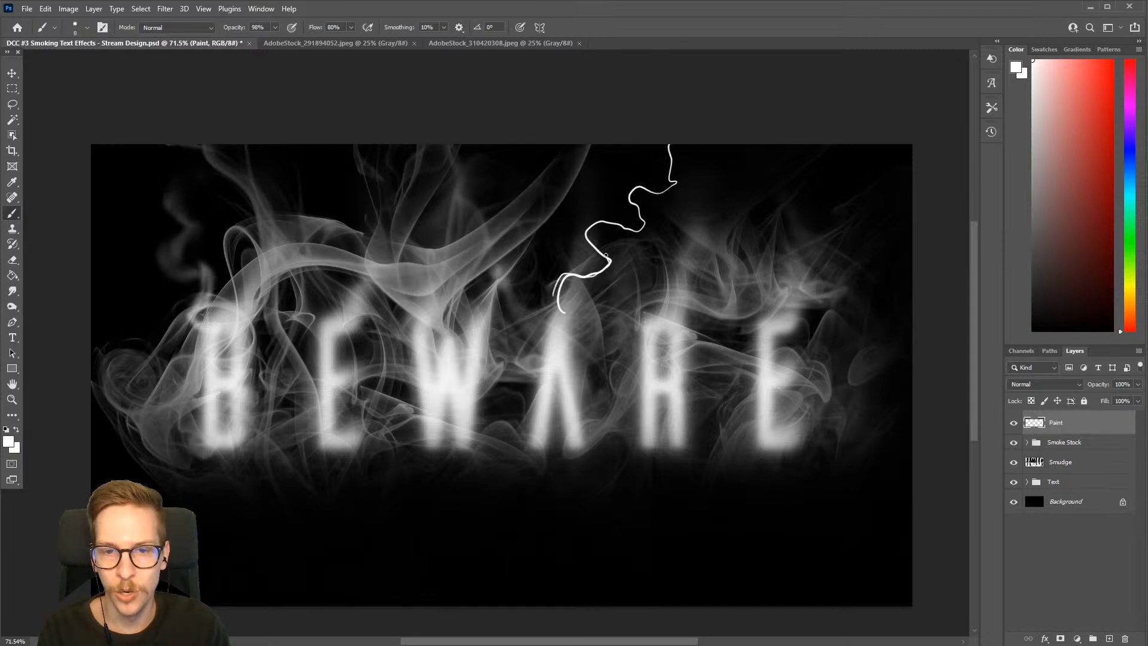
mouse_move(652, 216)
mouse_down()
mouse_move(611, 201)
mouse_move(659, 183)
mouse_up()
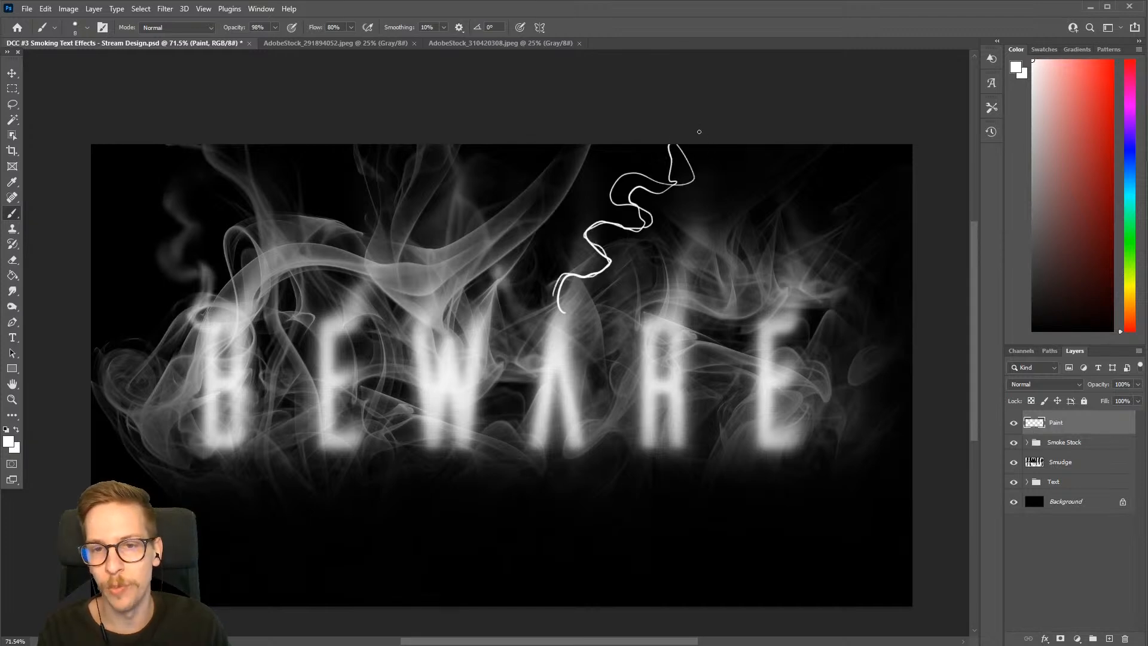
Smudge the lower half of the wisps above the letter A into soft smoke, varying the Smudge brush size
key(r)
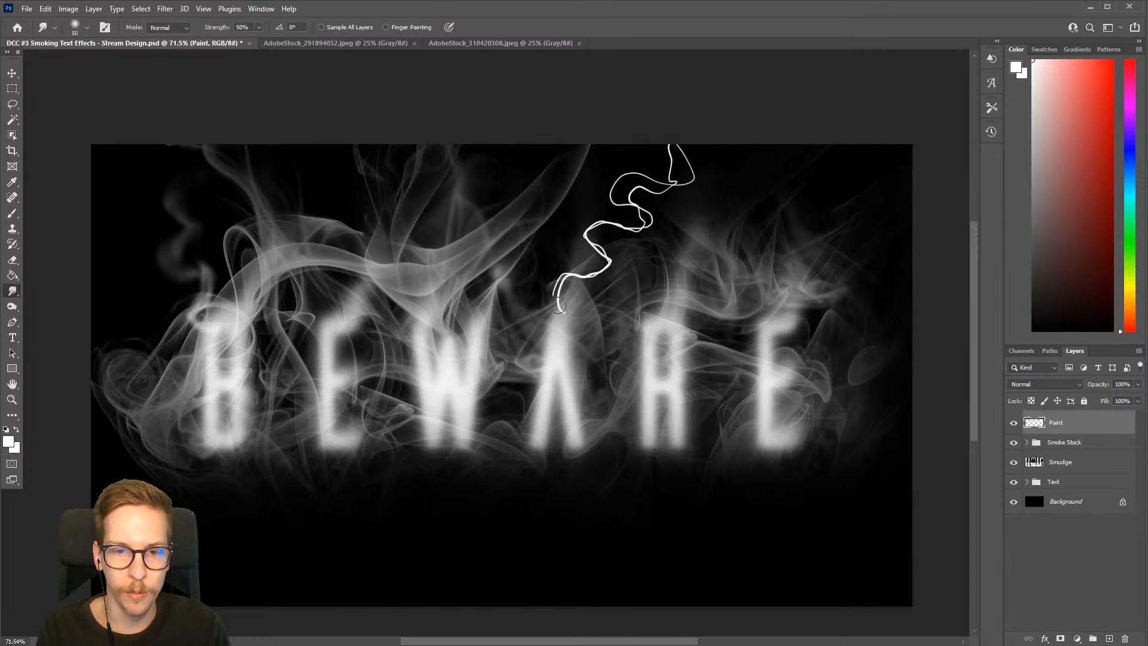
mouse_move(566, 313)
mouse_down()
mouse_move(566, 278)
mouse_move(602, 273)
mouse_move(606, 259)
mouse_move(584, 230)
mouse_move(653, 219)
mouse_move(610, 195)
mouse_move(628, 177)
mouse_move(670, 194)
mouse_move(696, 170)
mouse_move(661, 142)
mouse_move(688, 168)
mouse_move(677, 185)
mouse_move(662, 139)
mouse_move(695, 183)
mouse_move(666, 189)
mouse_up()
key(bracketleft)
key(bracketleft)
key(bracketleft)
Smudge the upper loops of the wisps above the letter A, starting at 45 px and enlarging the brush to 70 px
key(bracketleft)
key(bracketright)
key(bracketright)
key(bracketright)
key(bracketright)
key(bracketright)
key(bracketright)
mouse_move(594, 266)
mouse_down()
mouse_move(583, 306)
mouse_move(597, 271)
mouse_move(589, 228)
mouse_move(599, 270)
mouse_up()
key(bracketleft)
key(bracketleft)
key(bracketleft)
key(bracketleft)
key(bracketleft)
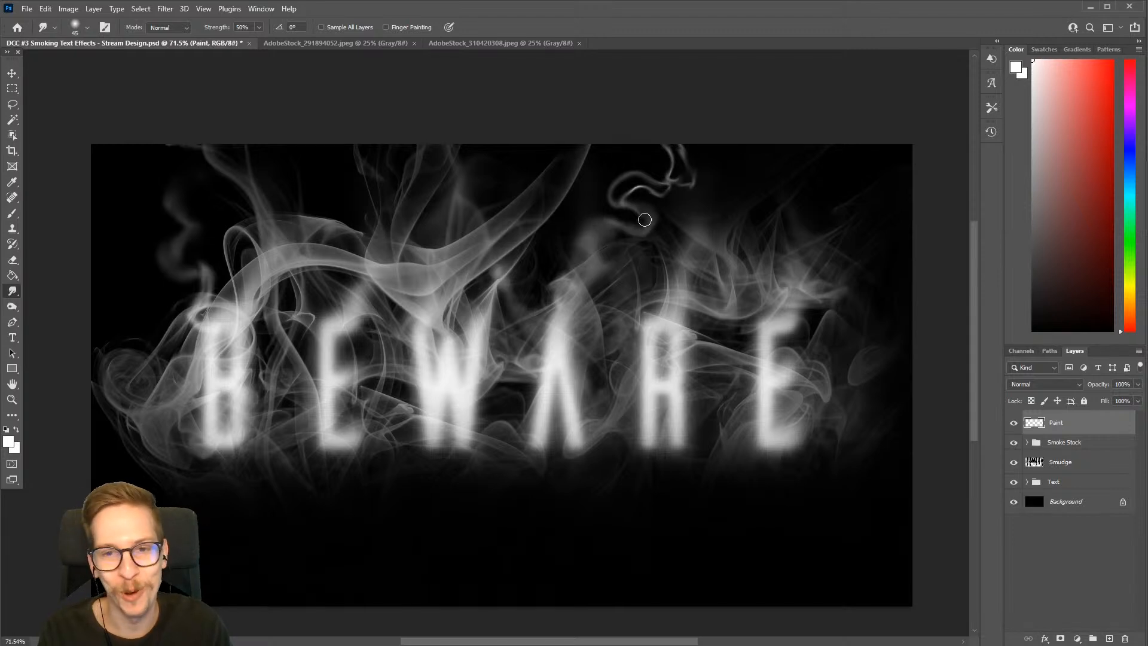
mouse_move(662, 197)
mouse_down()
mouse_move(701, 139)
mouse_move(675, 173)
mouse_move(674, 143)
mouse_move(695, 179)
mouse_move(661, 137)
mouse_move(661, 156)
mouse_move(620, 214)
mouse_up()
key(bracketright)
key(bracketright)
key(bracketright)
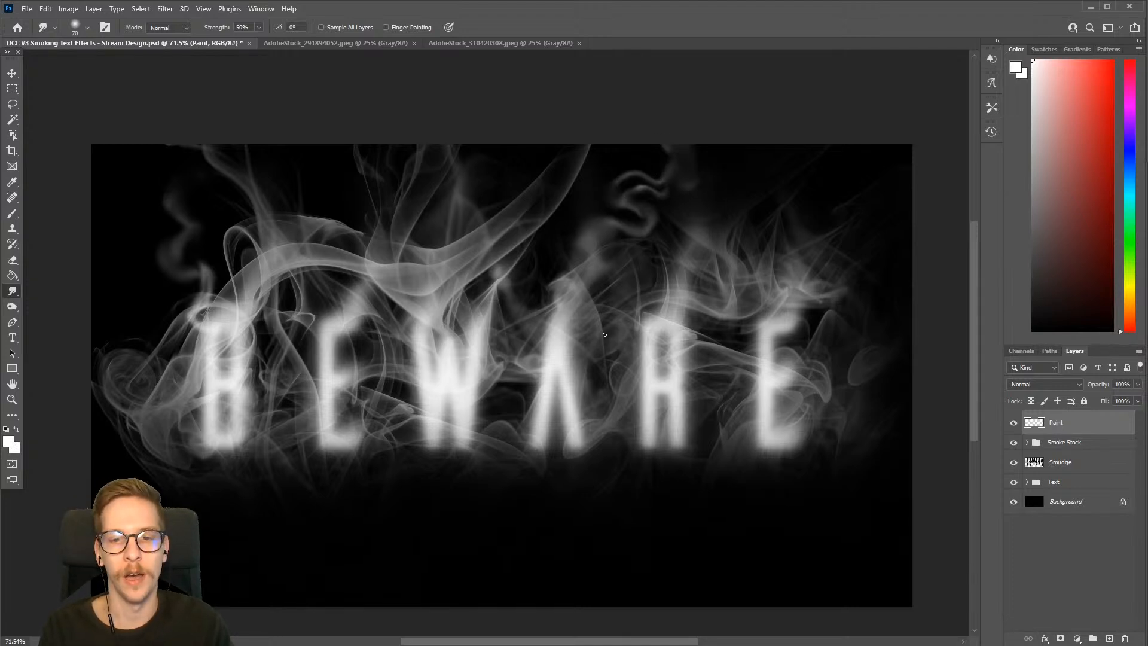
Paint a short white curl above the tip of the letter A and smudge it down into the letter
key(b)
drag(567, 283, 582, 253)
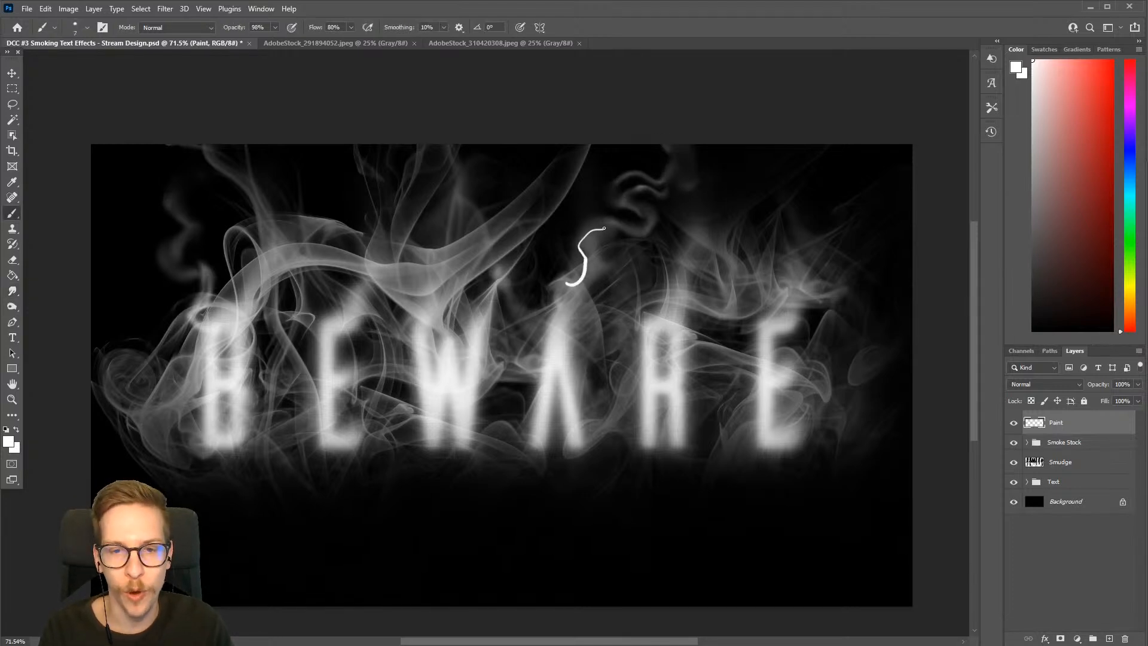
key(r)
mouse_move(568, 283)
mouse_down()
mouse_move(589, 273)
mouse_move(598, 250)
mouse_move(584, 248)
mouse_move(609, 228)
mouse_move(583, 285)
mouse_move(564, 288)
mouse_move(570, 280)
mouse_move(560, 336)
mouse_up()
key(bracketright)
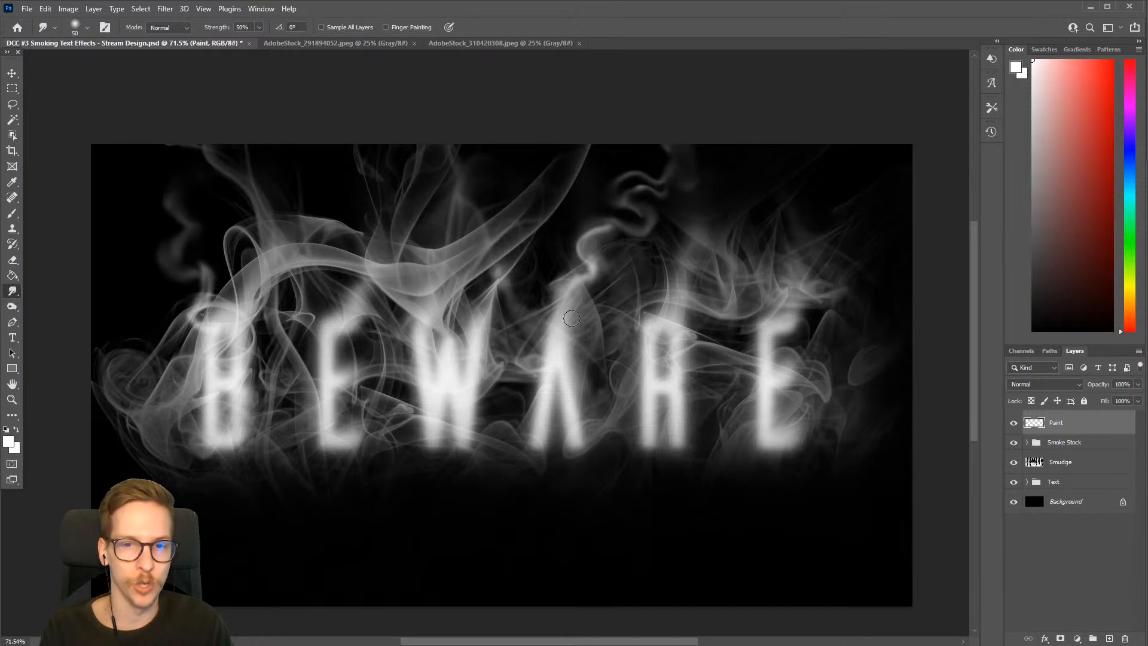
drag(584, 275, 566, 332)
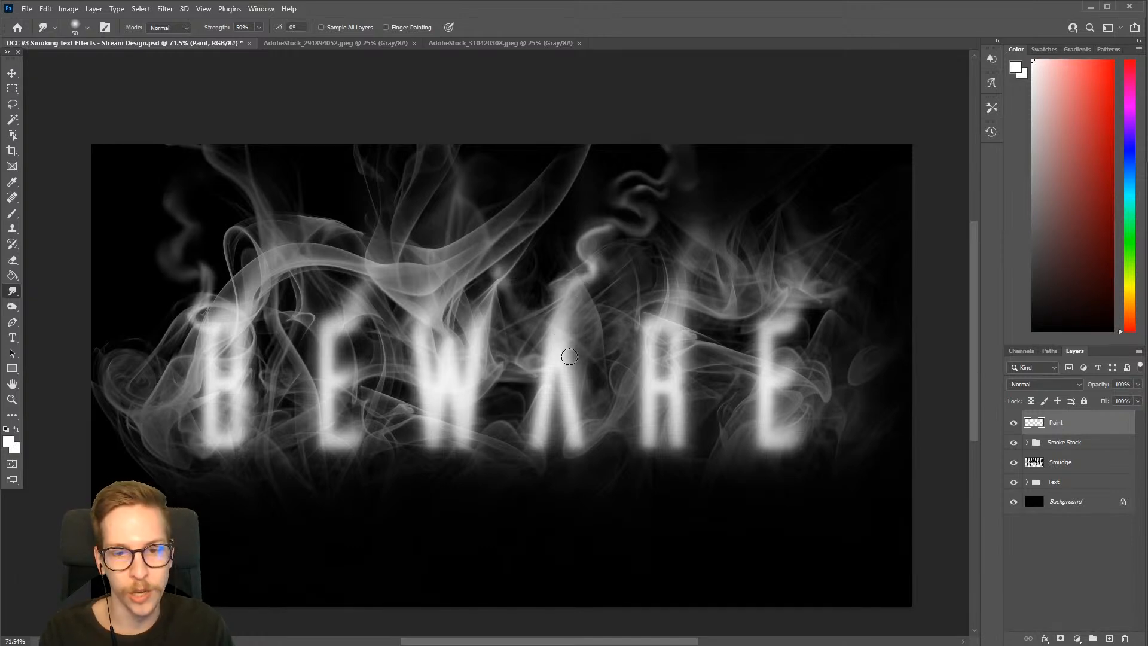
Paint a white wisp across the middle of the letter A as a crossbar and another rising from the foot of the last E
key(b)
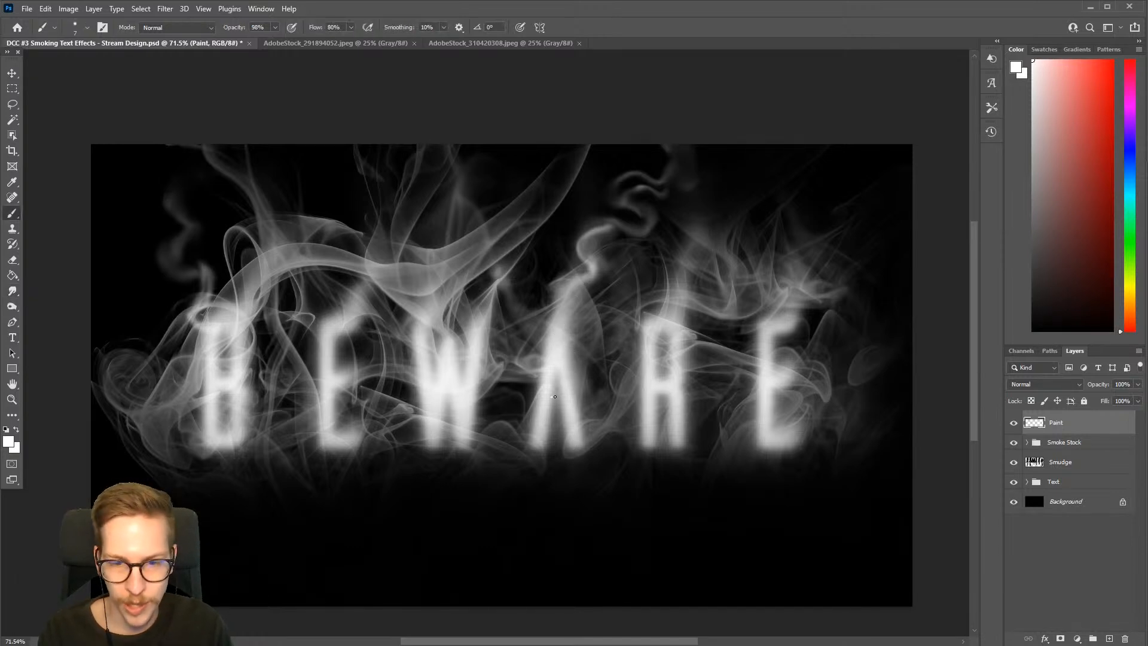
key(bracketright)
mouse_move(554, 396)
mouse_down()
mouse_move(585, 392)
mouse_move(590, 359)
mouse_up()
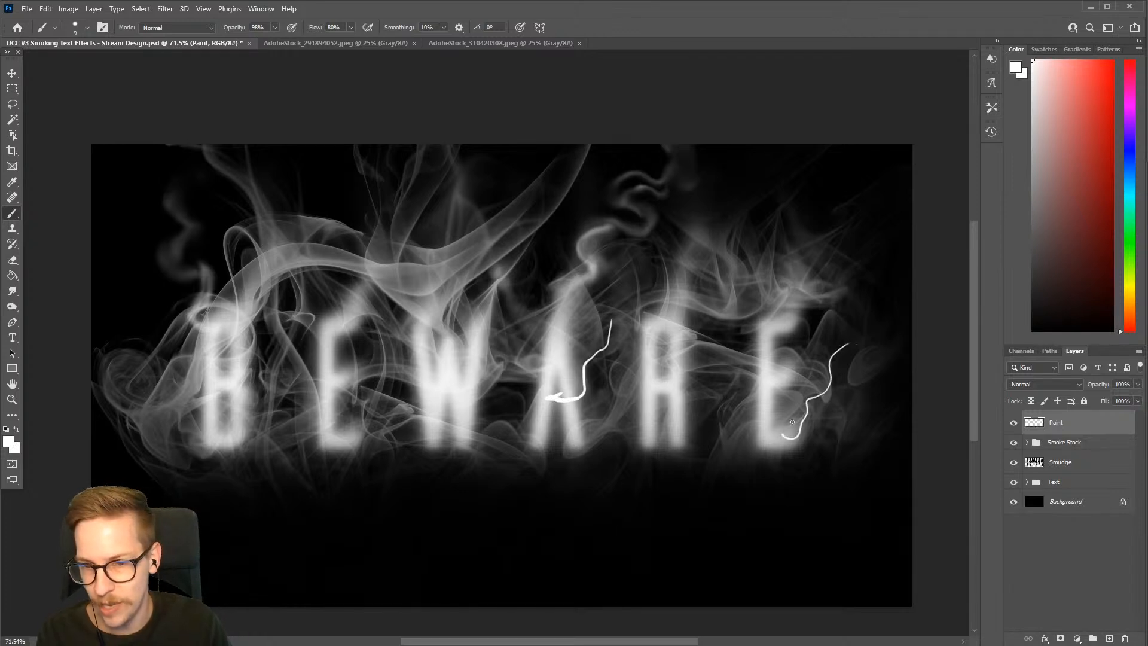
Paint a white loop hanging between the first E and the W, undoing a first attempt, and a wisp rising from the top of the first E
mouse_move(410, 467)
mouse_down()
mouse_move(458, 517)
mouse_move(443, 434)
mouse_move(520, 427)
mouse_up()
key(ctrl+z)
mouse_move(345, 449)
mouse_down()
mouse_move(430, 508)
mouse_move(466, 440)
mouse_move(427, 508)
mouse_move(377, 490)
mouse_move(353, 436)
mouse_up()
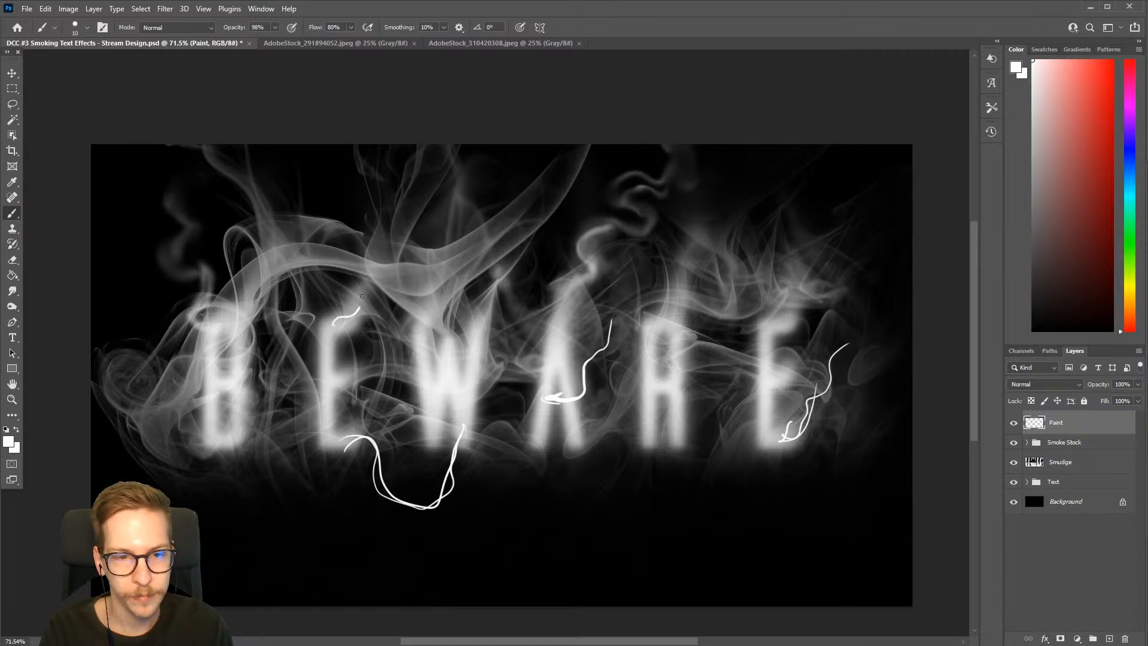
mouse_move(362, 296)
mouse_down()
mouse_move(356, 265)
mouse_move(387, 238)
mouse_move(406, 191)
mouse_up()
Smudge the white wisp rising from the first E with a Smudge brush of up to 40 px
key(r)
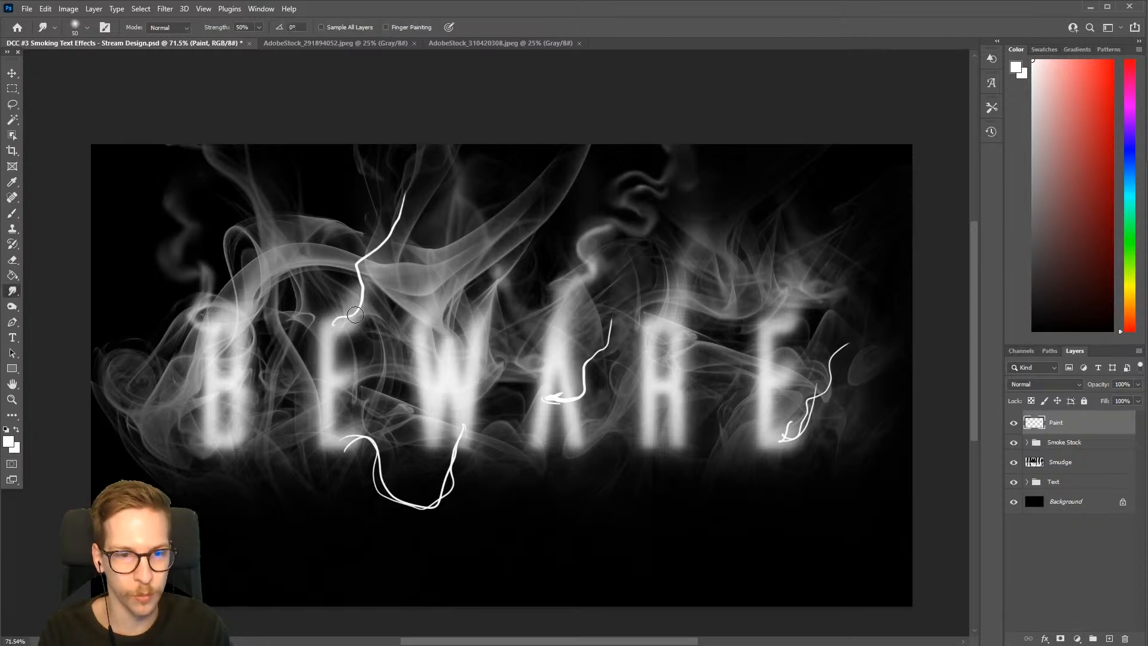
mouse_move(333, 326)
mouse_down()
mouse_move(405, 196)
mouse_move(327, 331)
mouse_up()
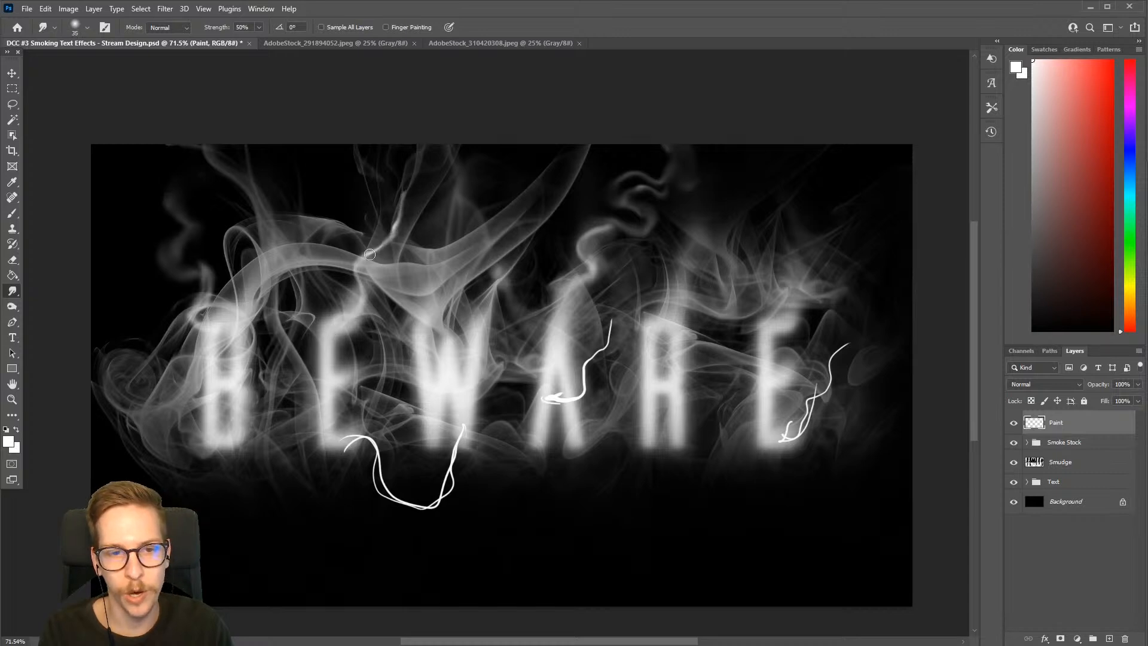
key(bracketright)
mouse_move(370, 255)
mouse_down()
mouse_move(396, 235)
mouse_move(368, 302)
mouse_up()
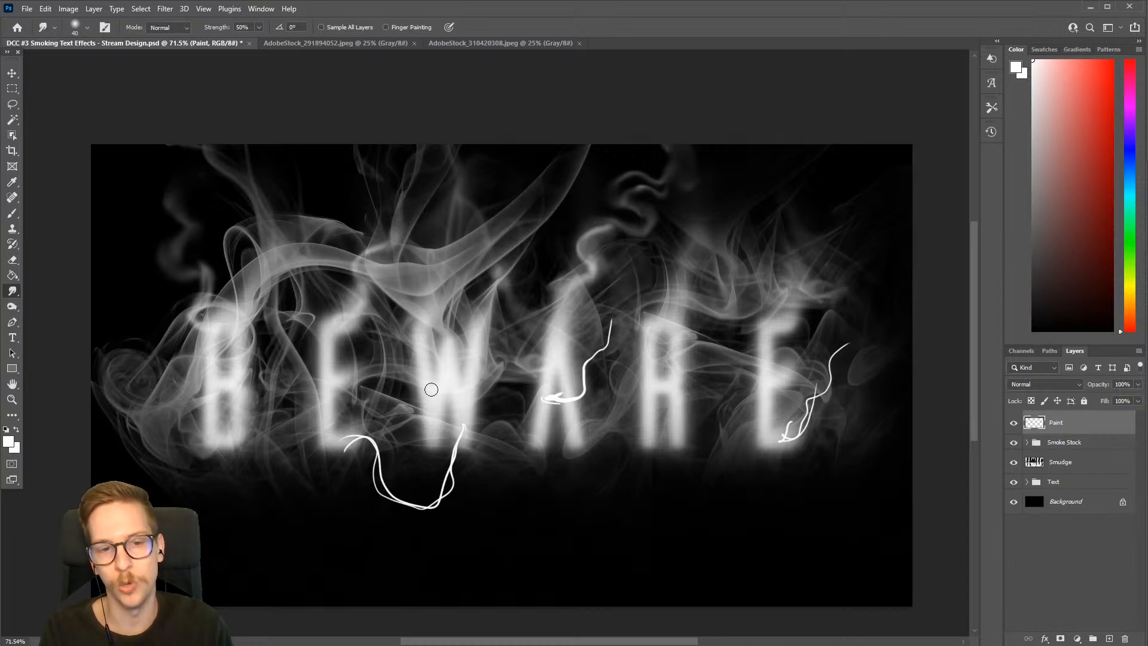
Smudge the white loop beneath the first E and the W into faint smoke, enlarging the Smudge brush to 80 px
key(bracketright)
key(bracketright)
key(bracketright)
mouse_move(356, 445)
mouse_down()
mouse_move(386, 494)
mouse_move(430, 506)
mouse_move(464, 425)
mouse_move(392, 493)
mouse_move(383, 447)
mouse_move(406, 506)
mouse_move(348, 436)
mouse_move(415, 496)
mouse_move(450, 490)
mouse_move(467, 465)
mouse_up()
key(bracketright)
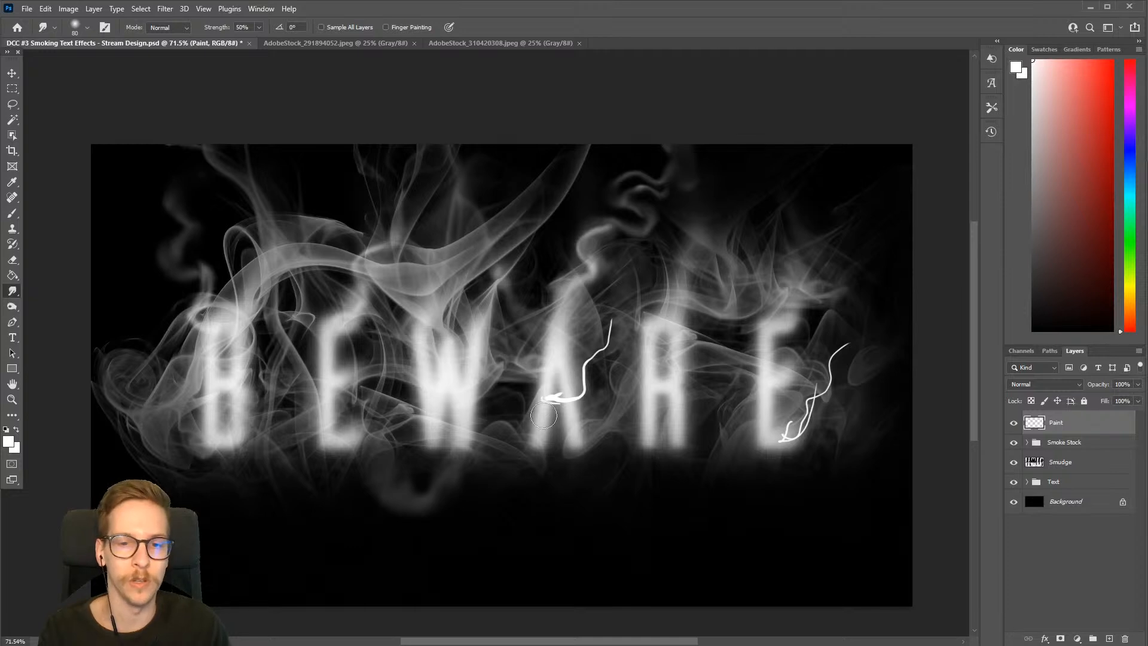
Smudge the white crossbar wisp on the letter A with a smaller Smudge brush
key(bracketleft)
key(bracketleft)
key(bracketleft)
key(bracketright)
mouse_move(546, 396)
mouse_down()
mouse_move(579, 400)
mouse_move(610, 316)
mouse_move(569, 404)
mouse_move(594, 383)
mouse_move(589, 361)
mouse_move(605, 341)
mouse_move(584, 363)
mouse_move(591, 387)
mouse_move(609, 365)
mouse_up()
Smudge the white wisps beside the last E with a smaller brush and toggle the Paint layer's visibility to compare
key(bracketleft)
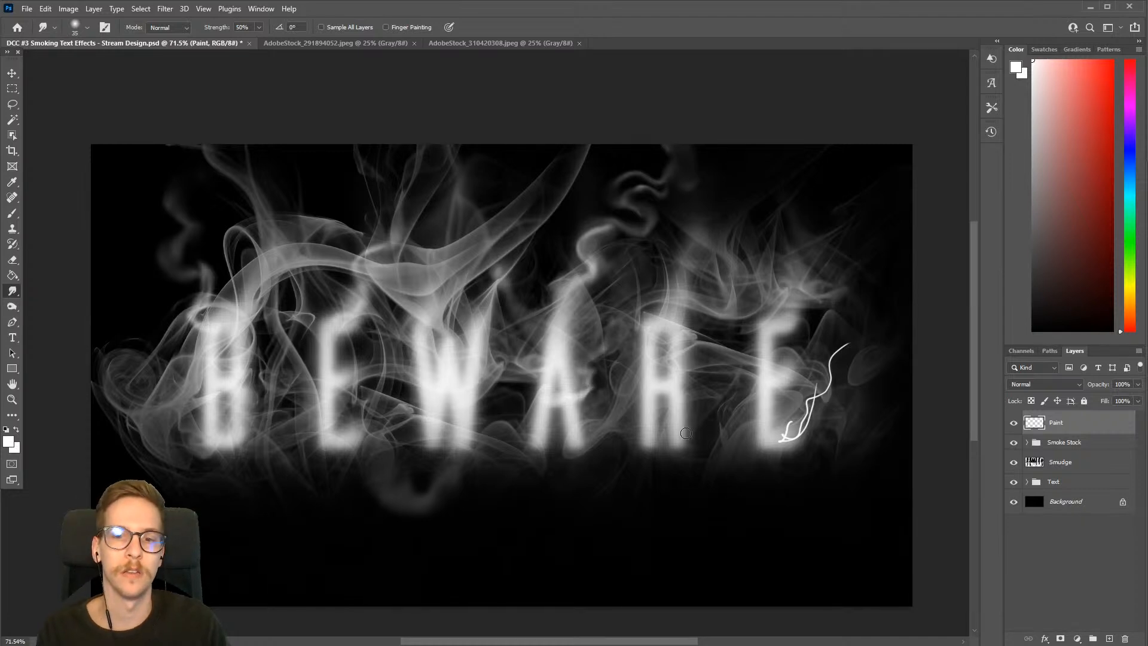
mouse_move(797, 433)
mouse_down()
mouse_move(834, 381)
mouse_move(849, 330)
mouse_move(794, 428)
mouse_up()
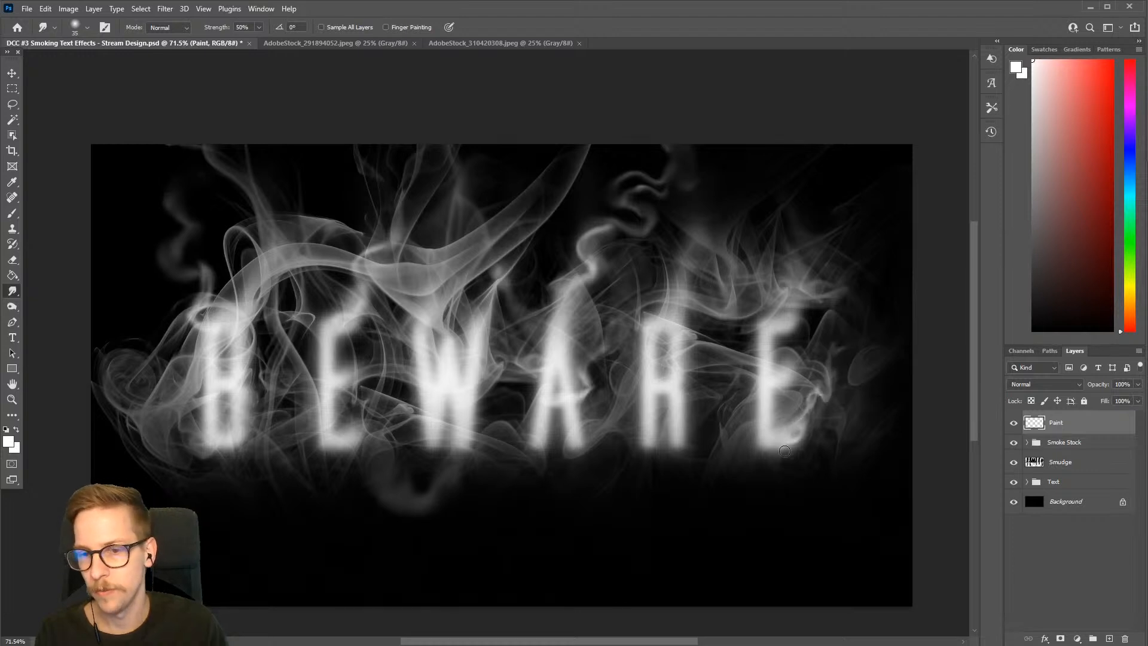
click(1013, 424)
click(1013, 425)
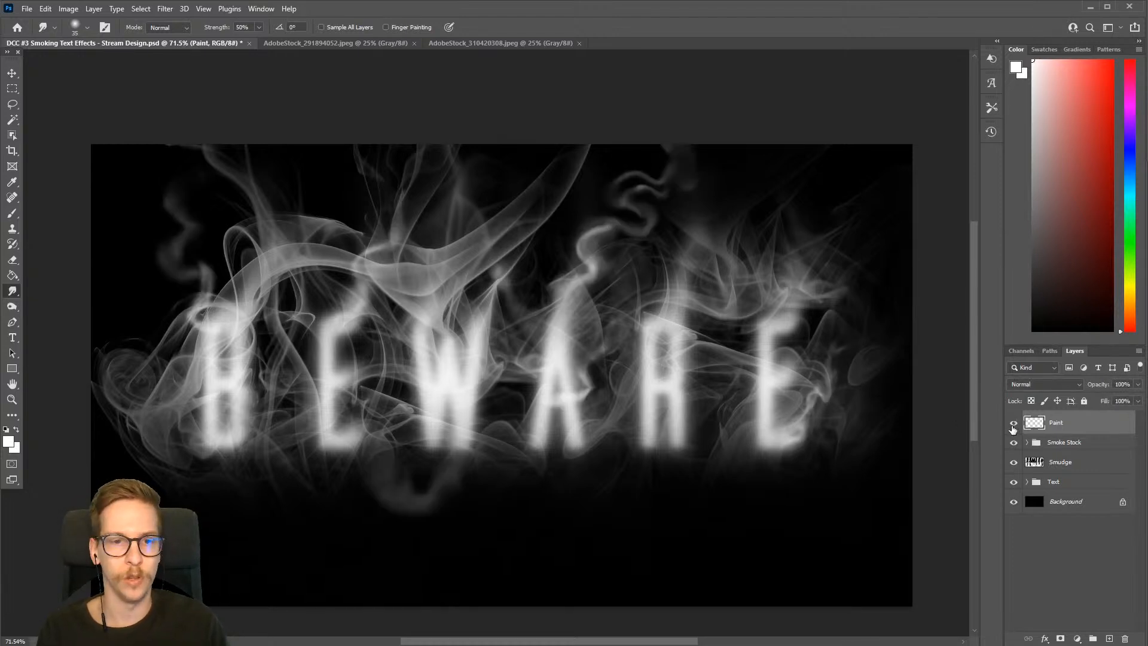
click(1013, 424)
click(1013, 424)
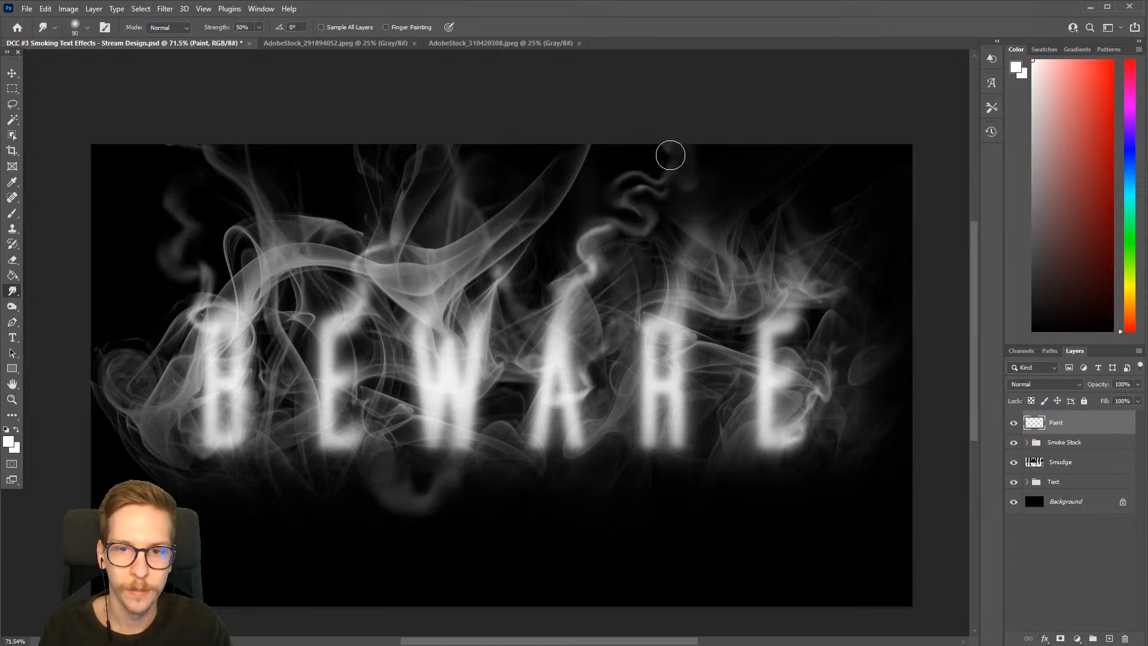
Soften the winding wisps above the letter A further with a 90 px Smudge brush, finishing with the brush reduced to 50 px
key(bracketright)
key(bracketright)
key(bracketright)
key(bracketright)
key(bracketright)
key(bracketright)
mouse_move(653, 225)
mouse_down()
mouse_move(592, 239)
mouse_move(582, 288)
mouse_up()
key(bracketleft)
key(bracketleft)
key(bracketleft)
key(bracketleft)
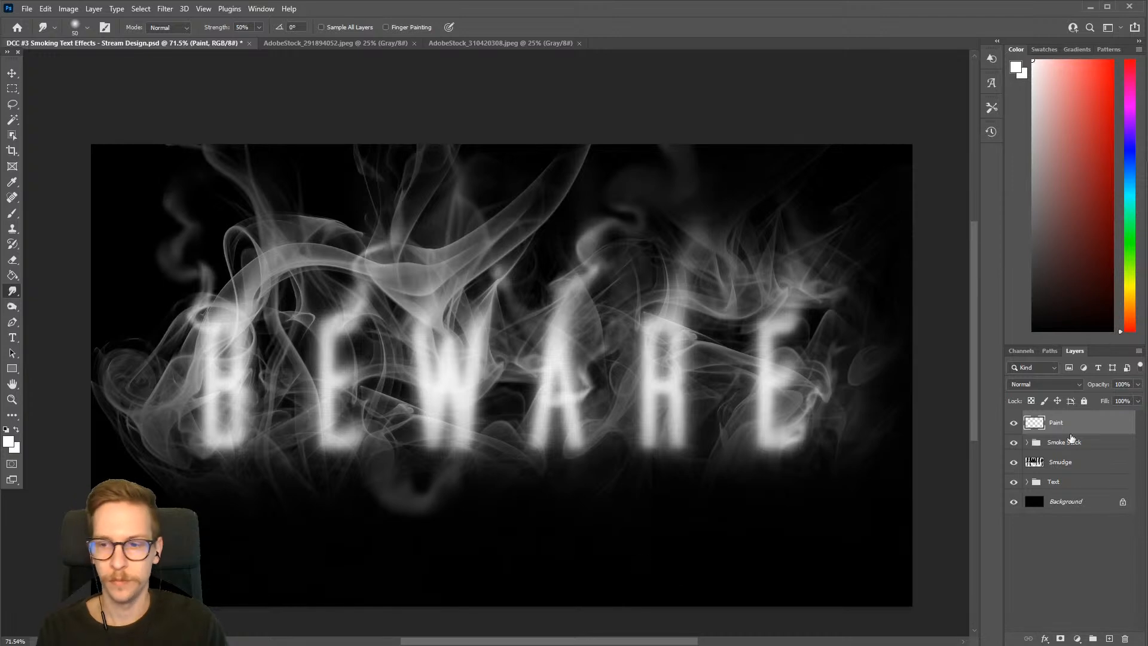
Compare the design with and without the painted smoke by toggling the Paint layer's visibility
click(1014, 423)
click(1014, 424)
click(1014, 423)
click(1014, 424)
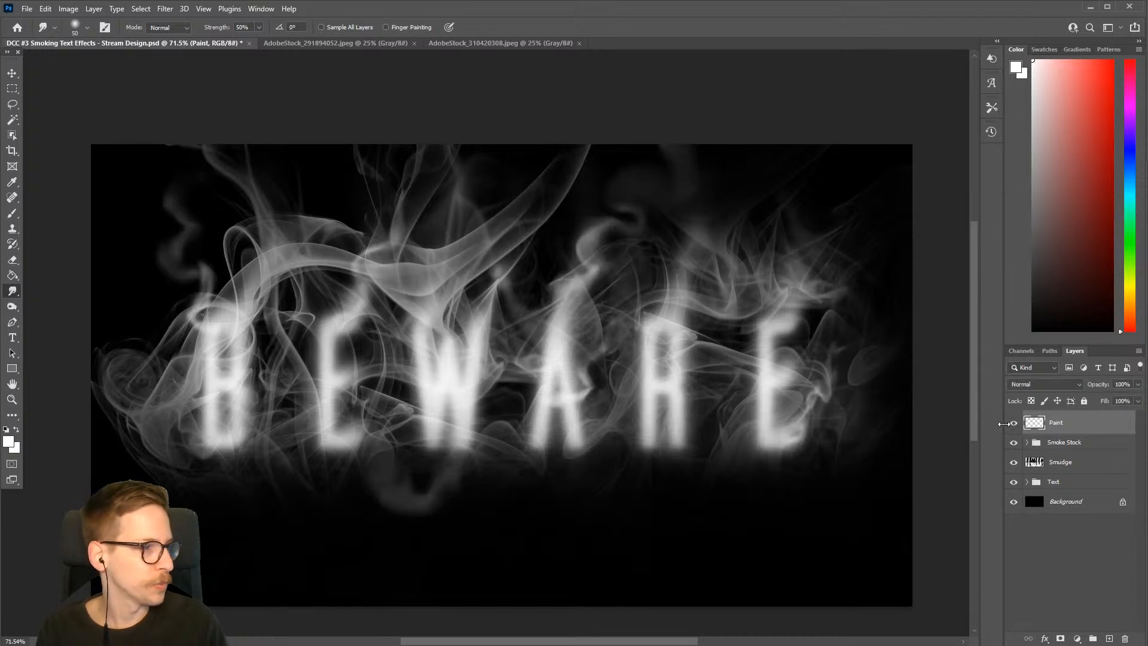
click(1014, 423)
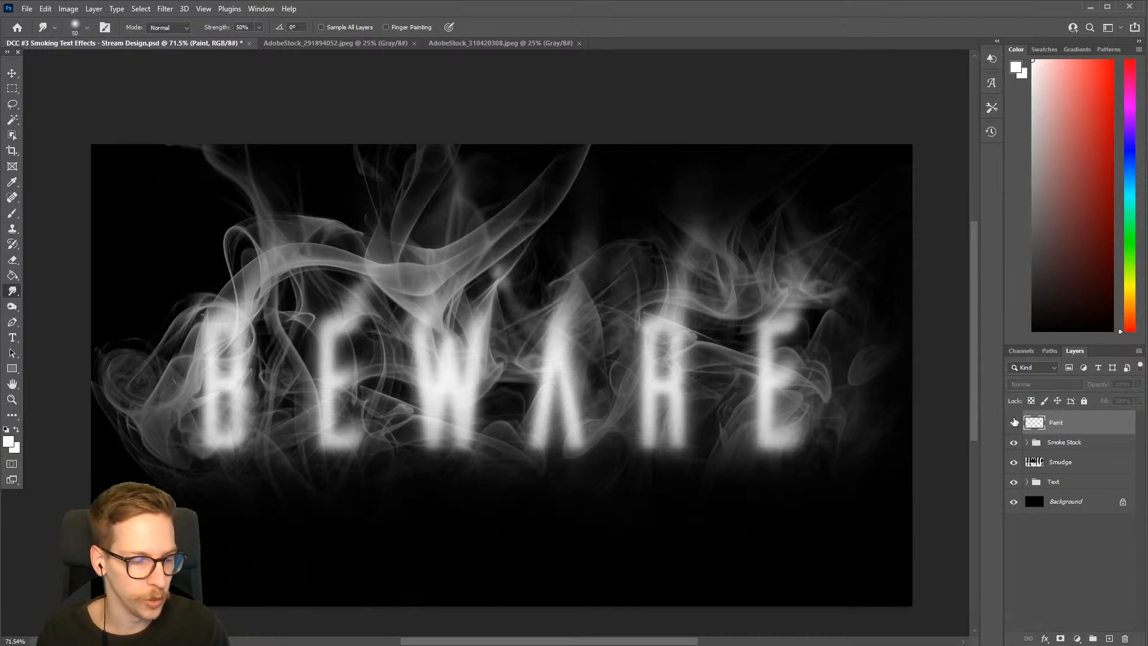
click(1014, 423)
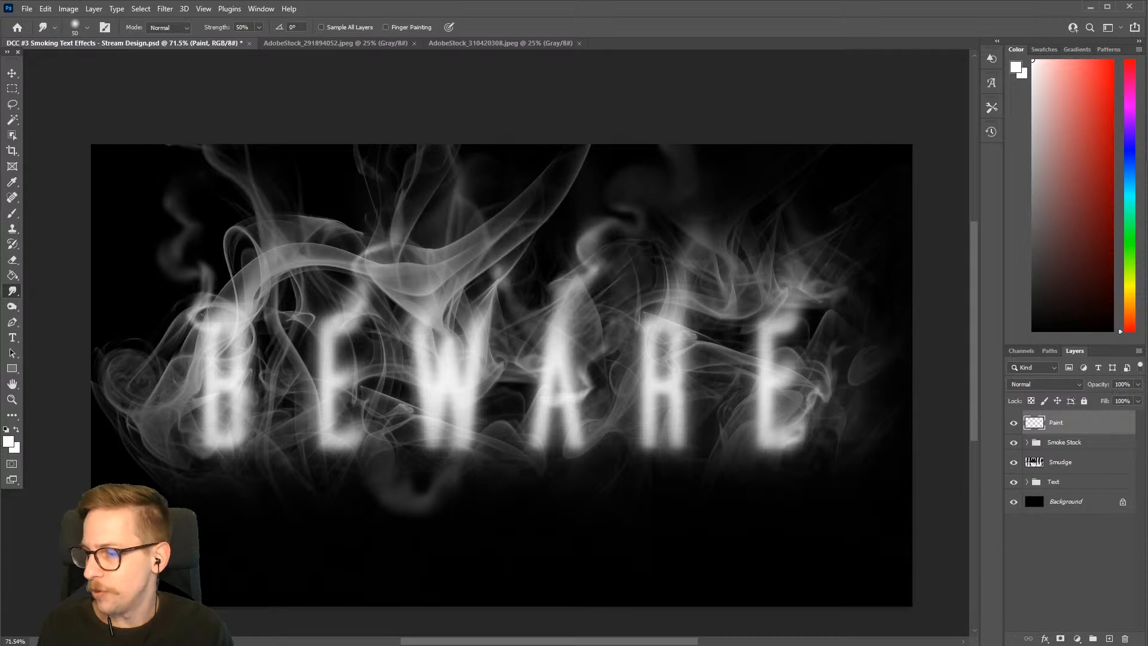
Examine the stock smoke image AdobeStock_291894052.jpeg against the BEWARE design by switching between the two documents
click(372, 44)
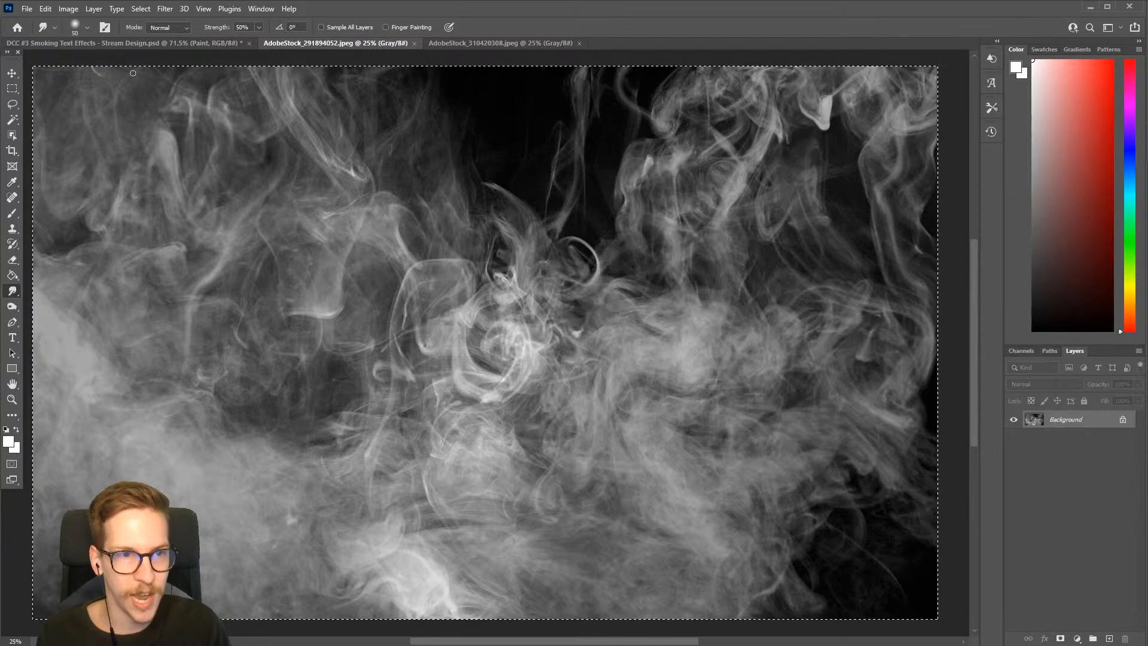
click(148, 46)
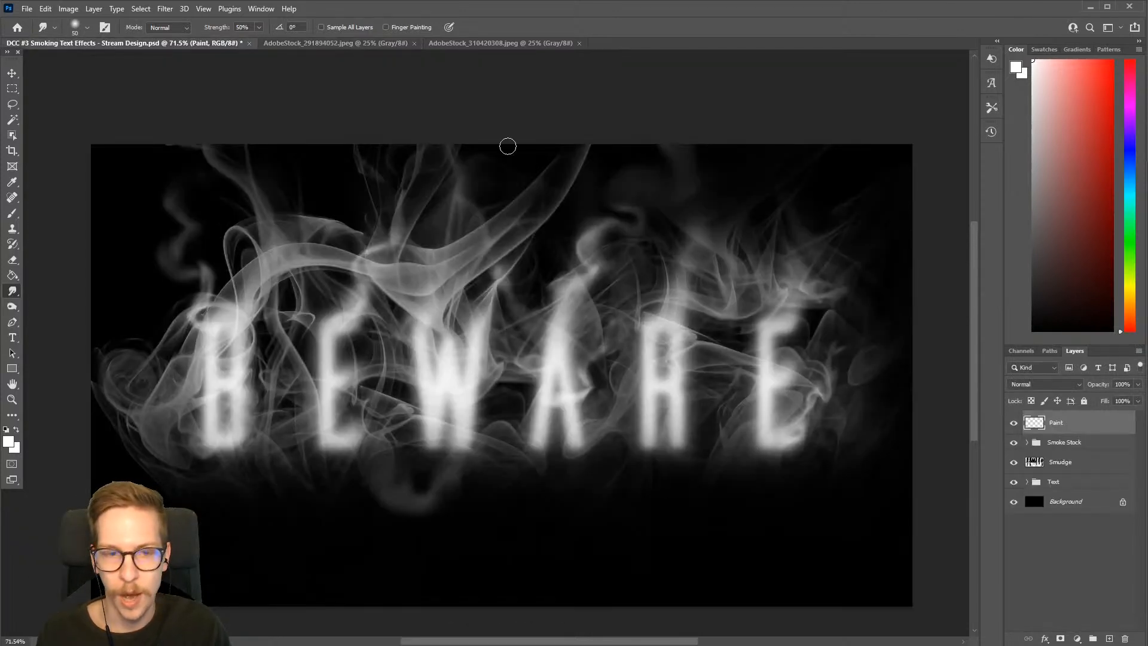
click(337, 44)
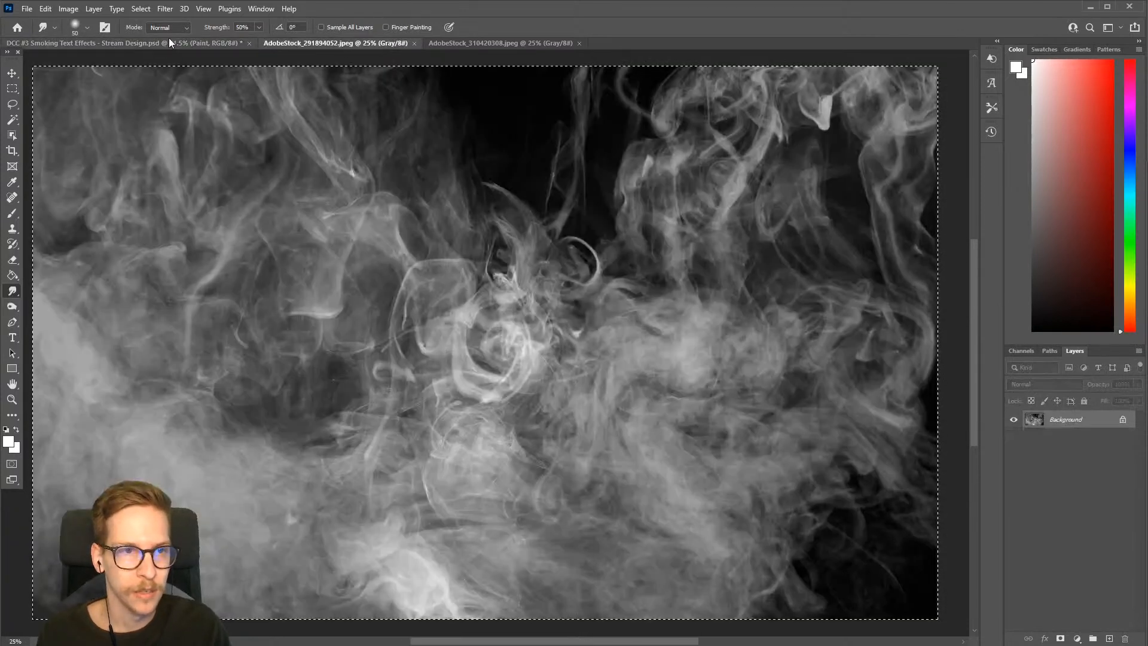
Paste the copied stock smoke into the BEWARE design as a new layer directly above the Background layer
click(200, 44)
click(1059, 503)
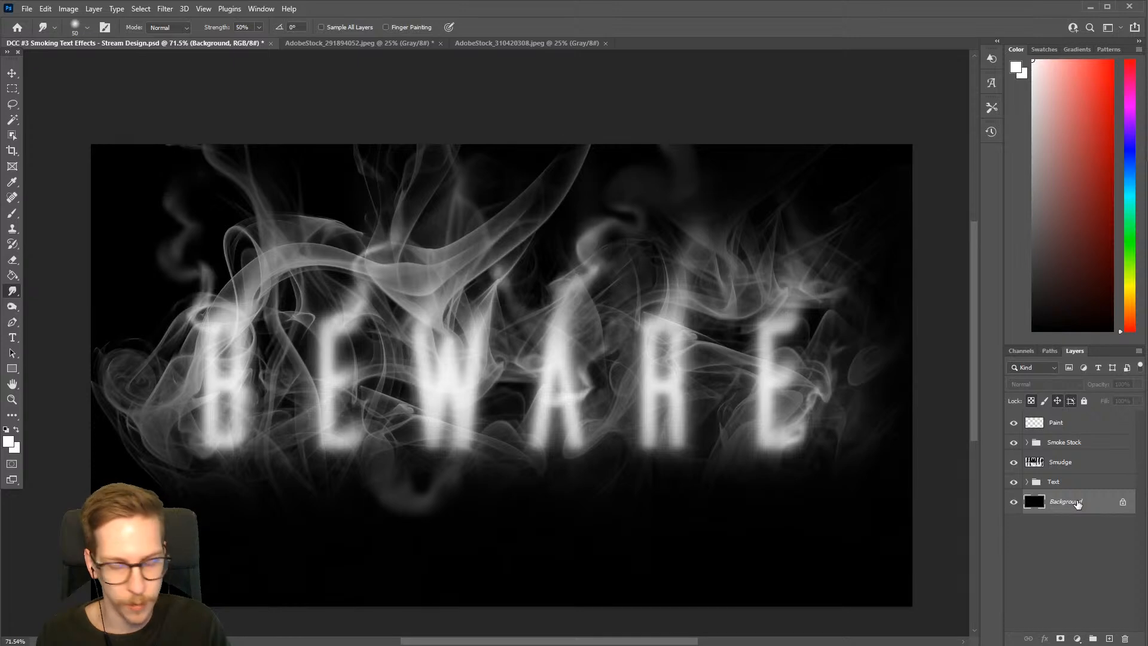
key(ctrl+v)
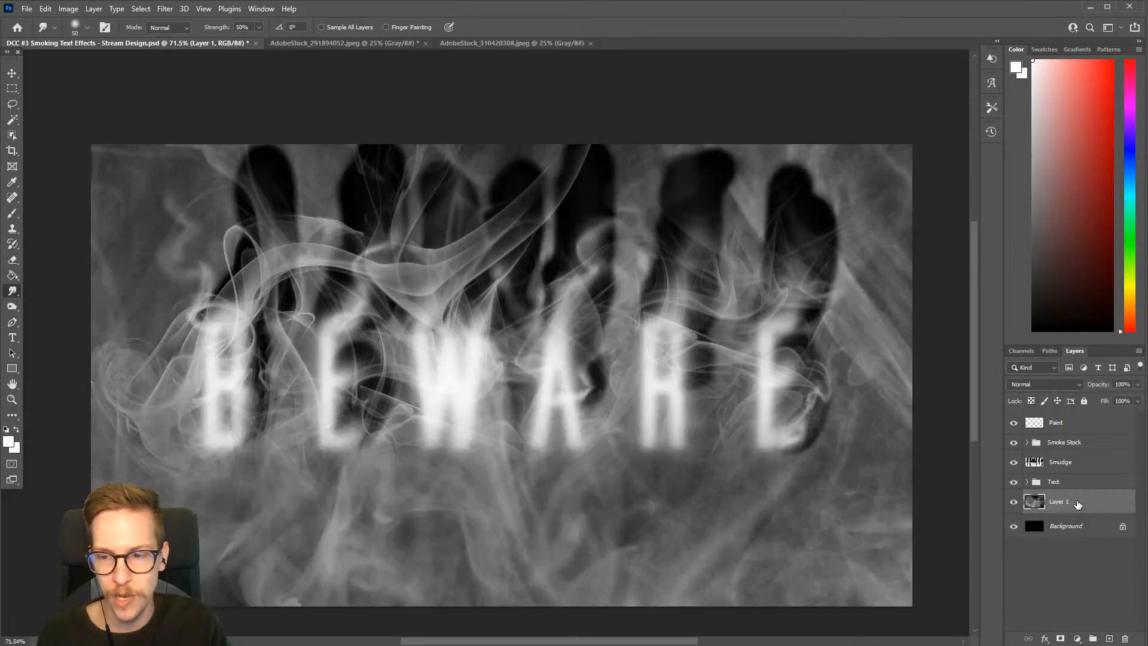
drag(711, 434, 658, 290)
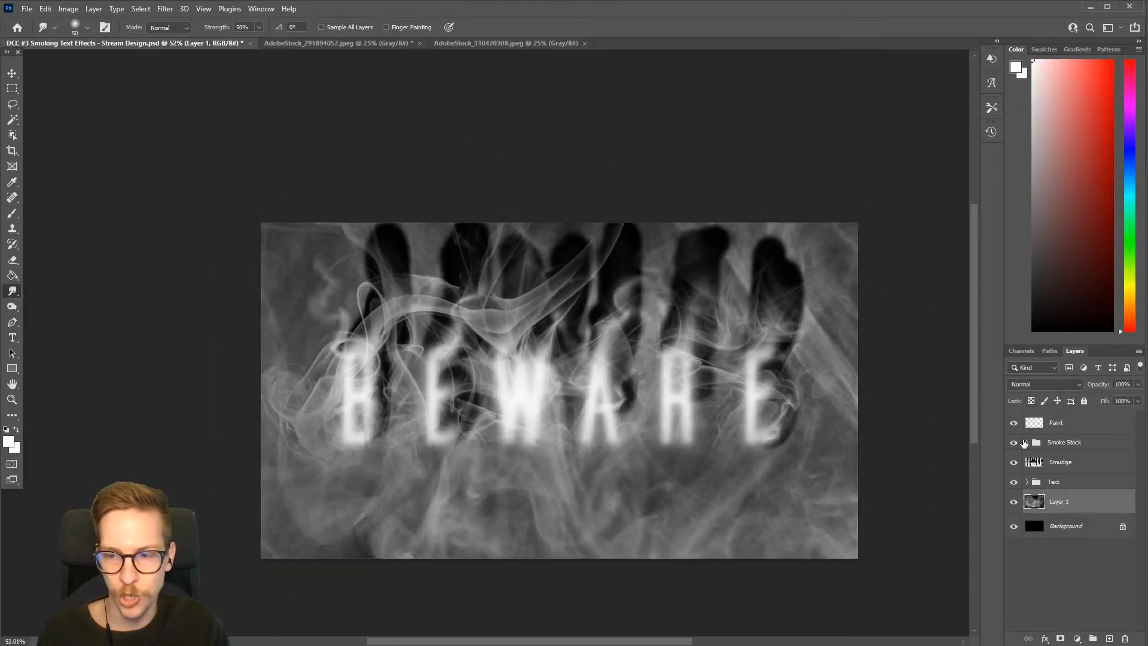
click(1014, 423)
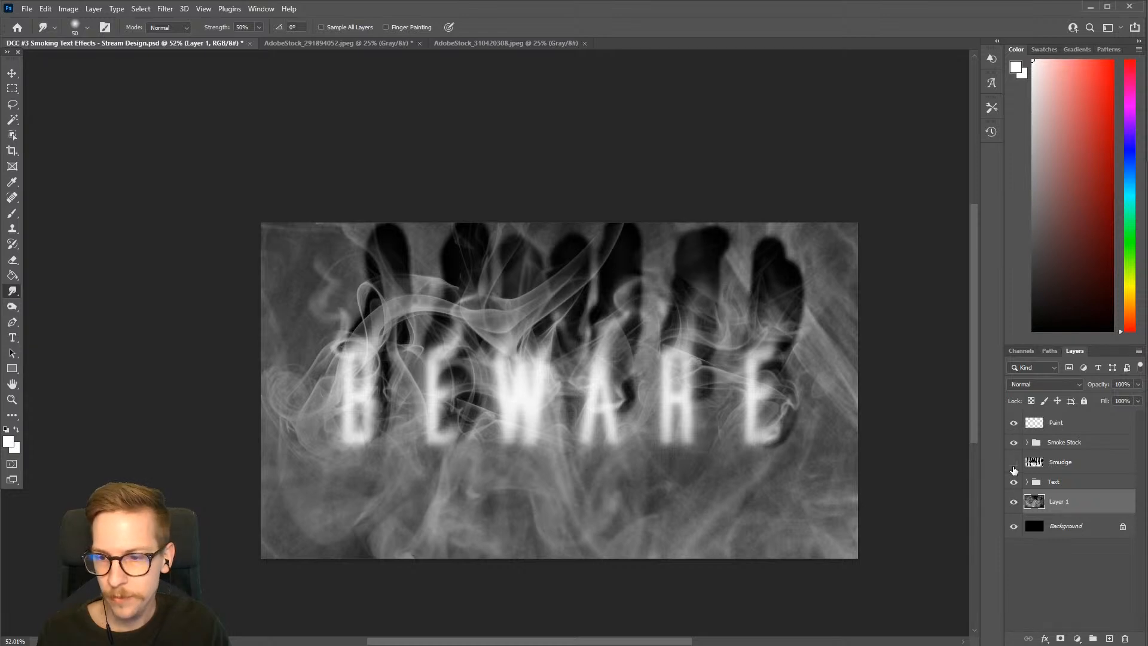
click(1014, 462)
click(1014, 462)
Convert the pasted smoke layer, Layer 1, to a smart object
key(v)
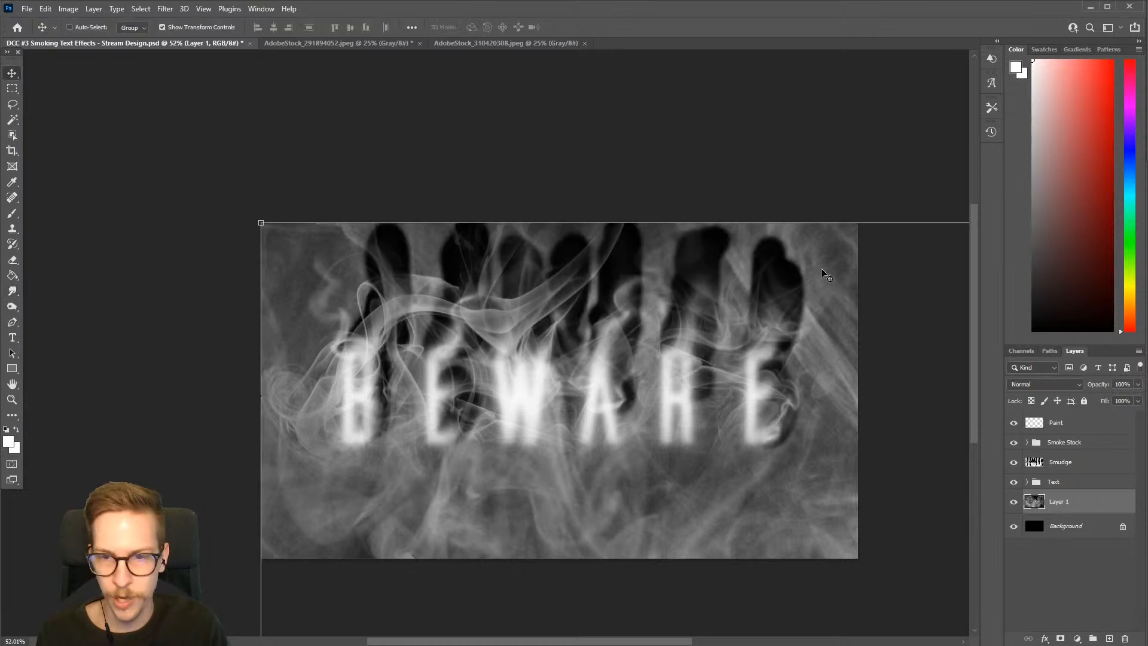
drag(820, 325, 482, 171)
drag(712, 217, 636, 271)
right_click(1090, 502)
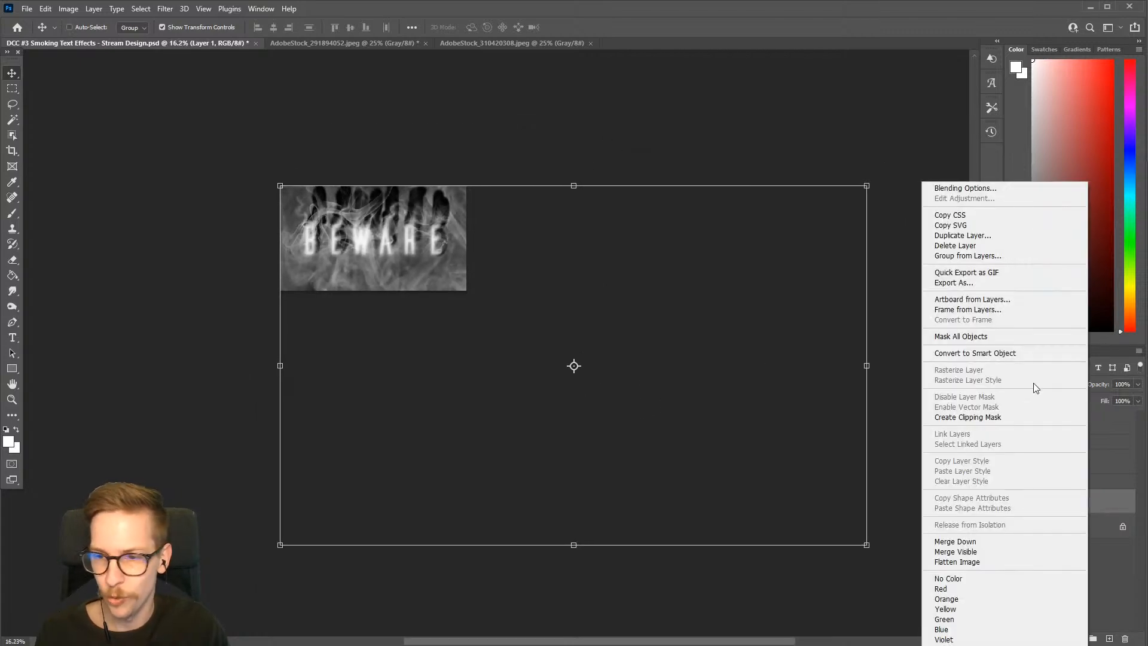
click(1023, 357)
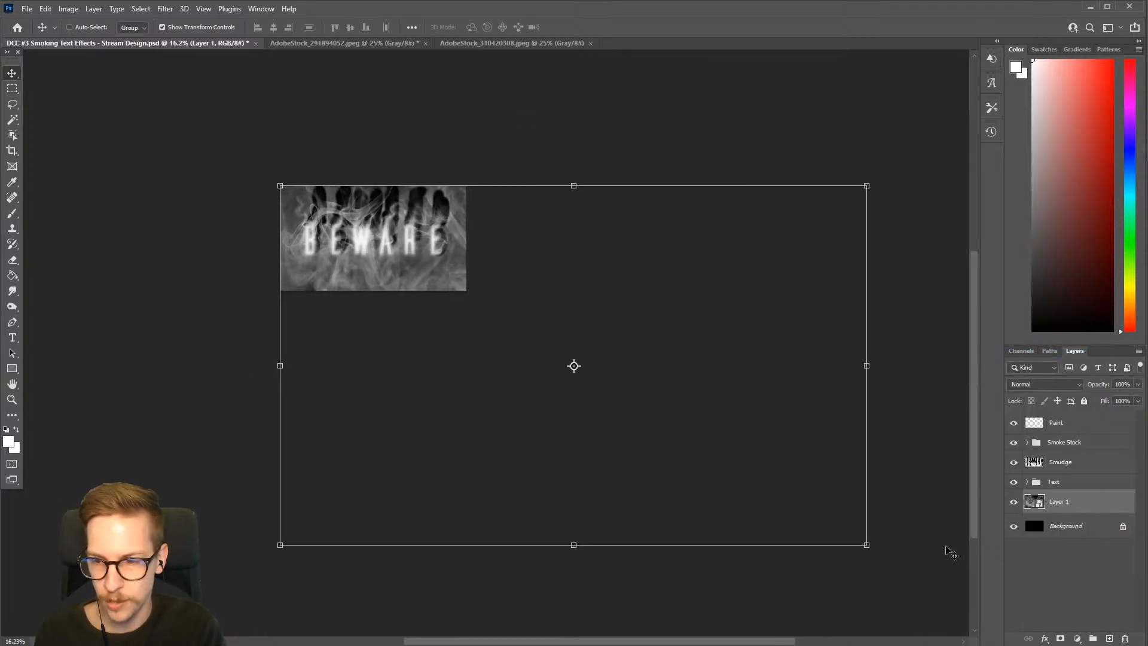
Scale the smoke to 31.86% to match the canvas width and position it over the lower two thirds of the canvas
drag(867, 545, 461, 312)
drag(431, 240, 431, 298)
scroll(347, 250, up, 6)
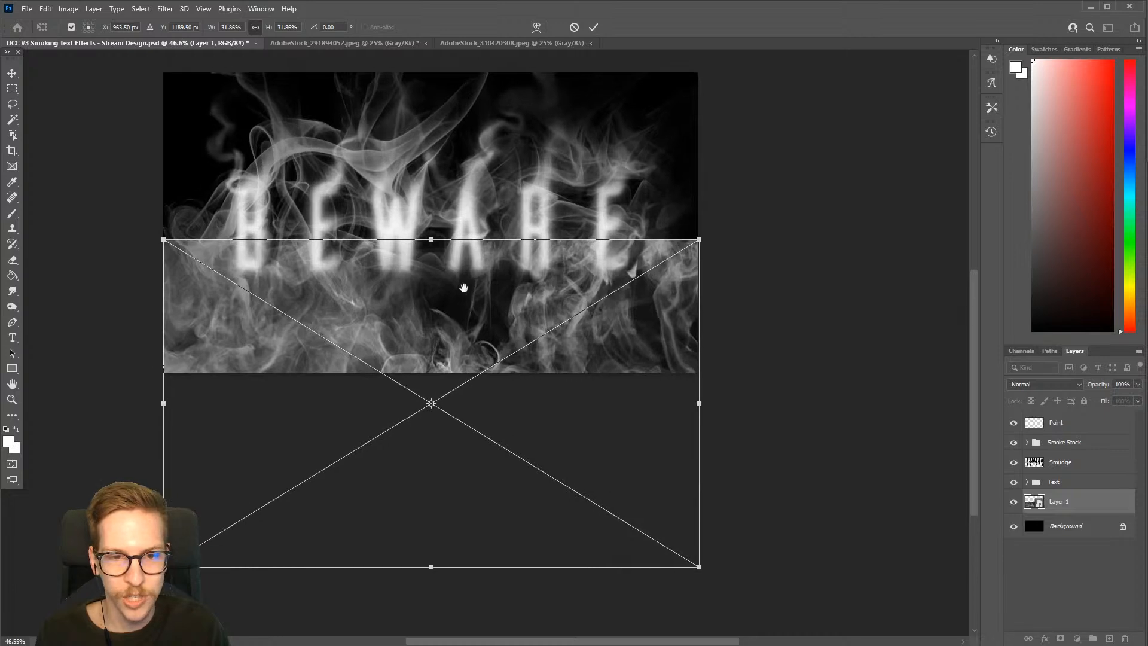
drag(529, 407, 523, 344)
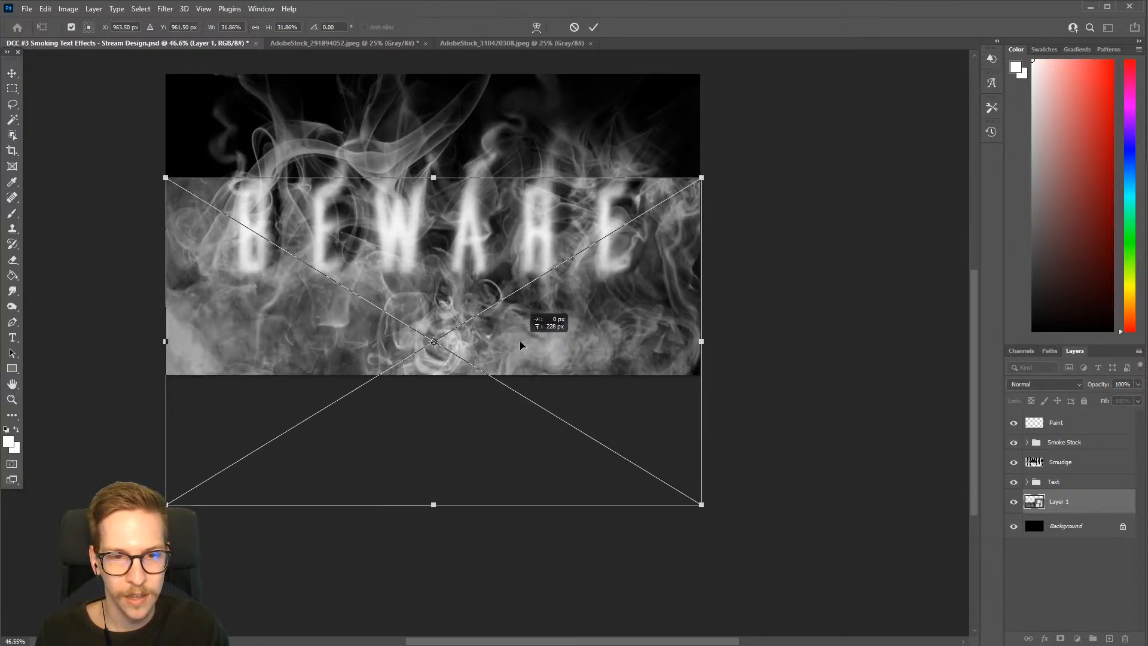
click(1063, 505)
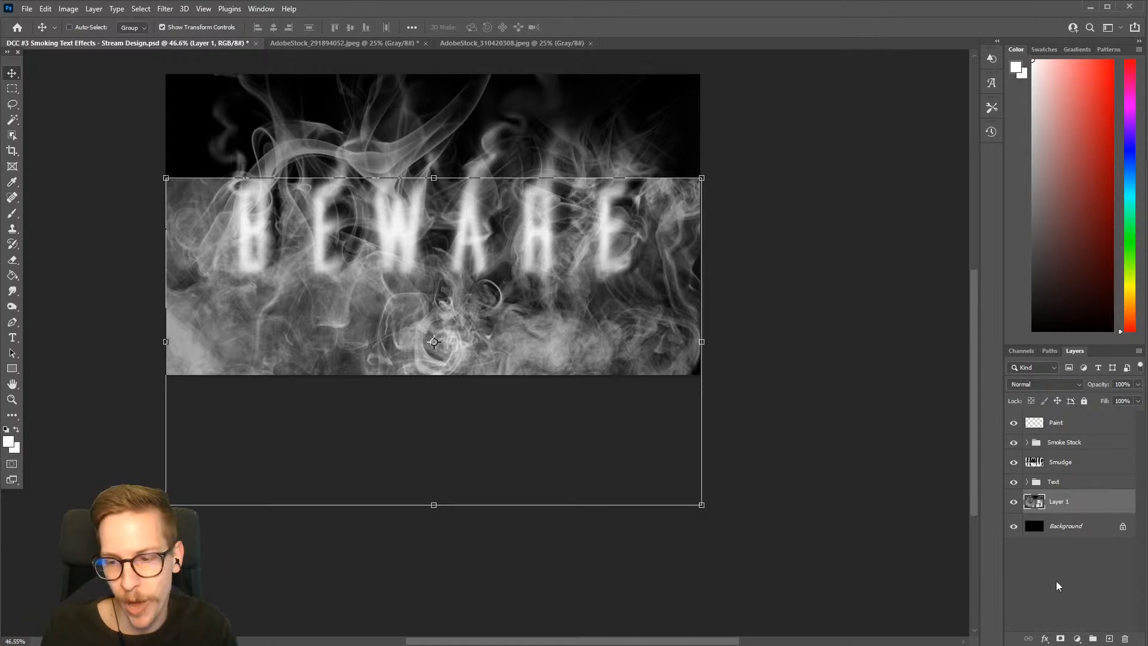
Add a layer mask to the smoke on Layer 1 and choose the Airbrush brush preset with black as the paint color
click(1060, 638)
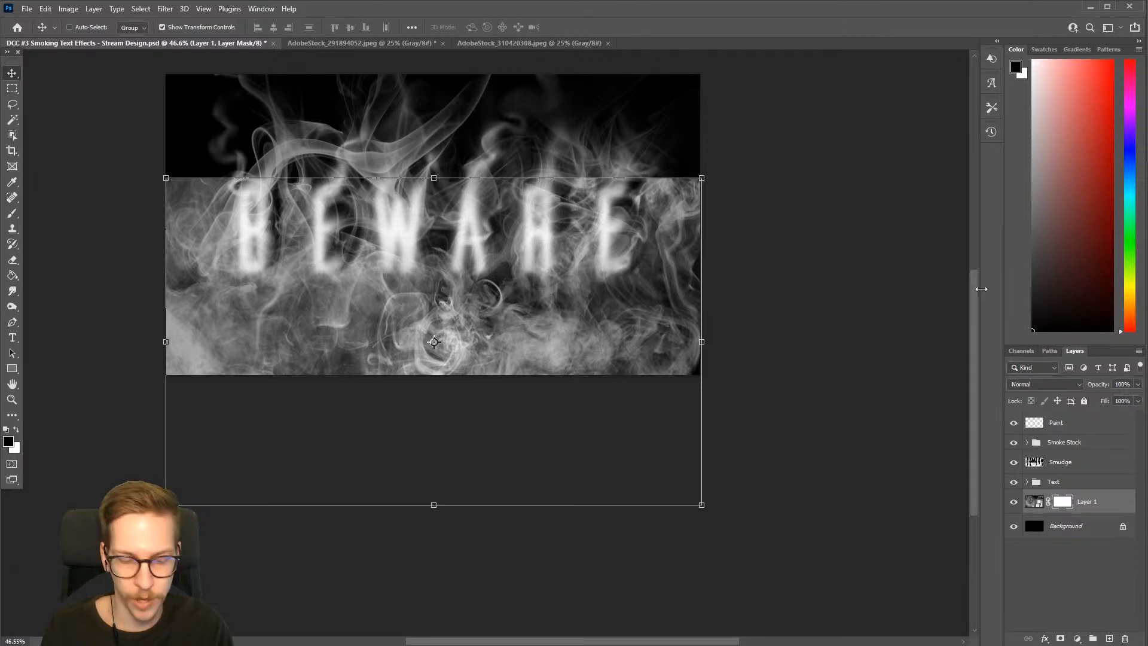
key(b)
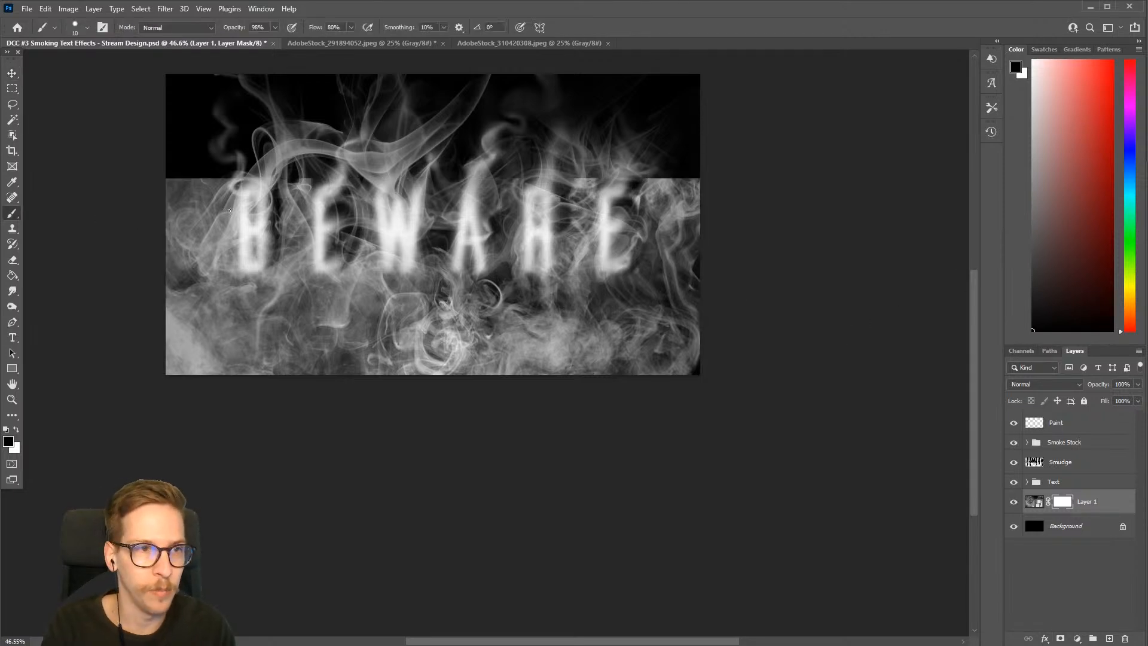
right_click(229, 211)
click(311, 390)
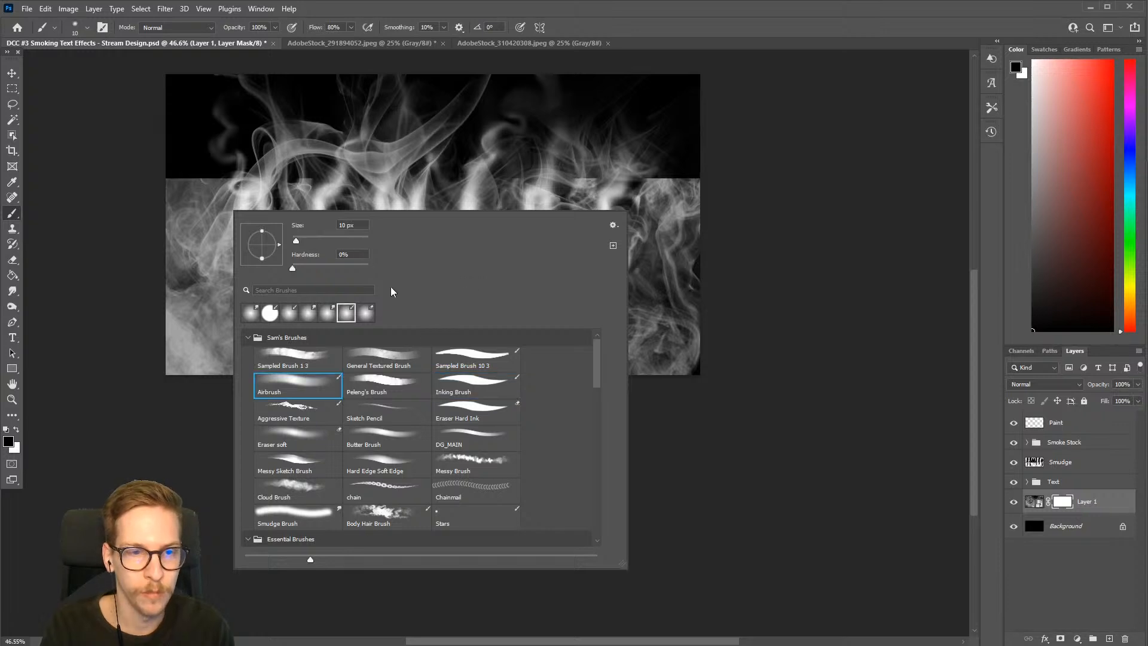
click(764, 211)
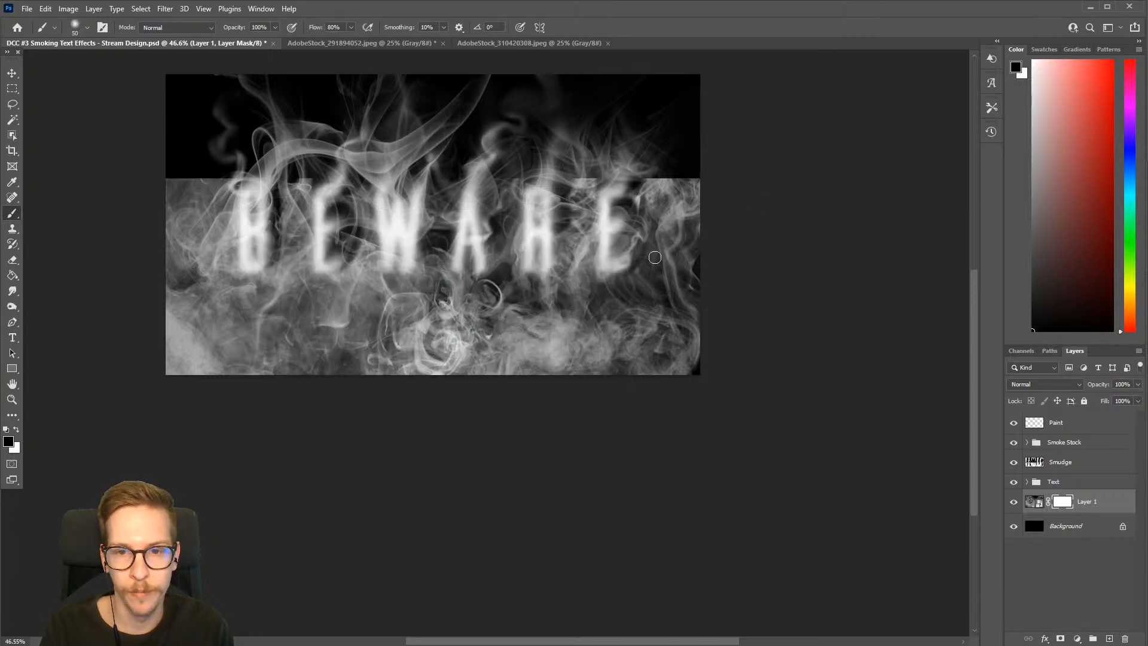
Mask out the smoke's hard upper edge and sides with a soft black brush of up to 600 px, undoing the excess strokes over the lower smoke
key(bracketright)
key(bracketright)
key(bracketright)
key(bracketright)
key(bracketright)
key(bracketright)
key(bracketright)
key(bracketright)
key(bracketright)
key(bracketright)
key(bracketright)
key(bracketright)
key(bracketright)
key(bracketright)
mouse_move(717, 182)
mouse_down()
mouse_move(628, 174)
mouse_move(530, 193)
mouse_move(179, 167)
mouse_move(135, 290)
mouse_move(141, 351)
mouse_move(187, 436)
mouse_move(162, 385)
mouse_move(160, 267)
mouse_move(385, 267)
mouse_move(633, 229)
mouse_move(512, 281)
mouse_move(690, 363)
mouse_up()
key(bracketleft)
key(bracketright)
drag(583, 345, 320, 352)
key(ctrl+z)
key(ctrl+z)
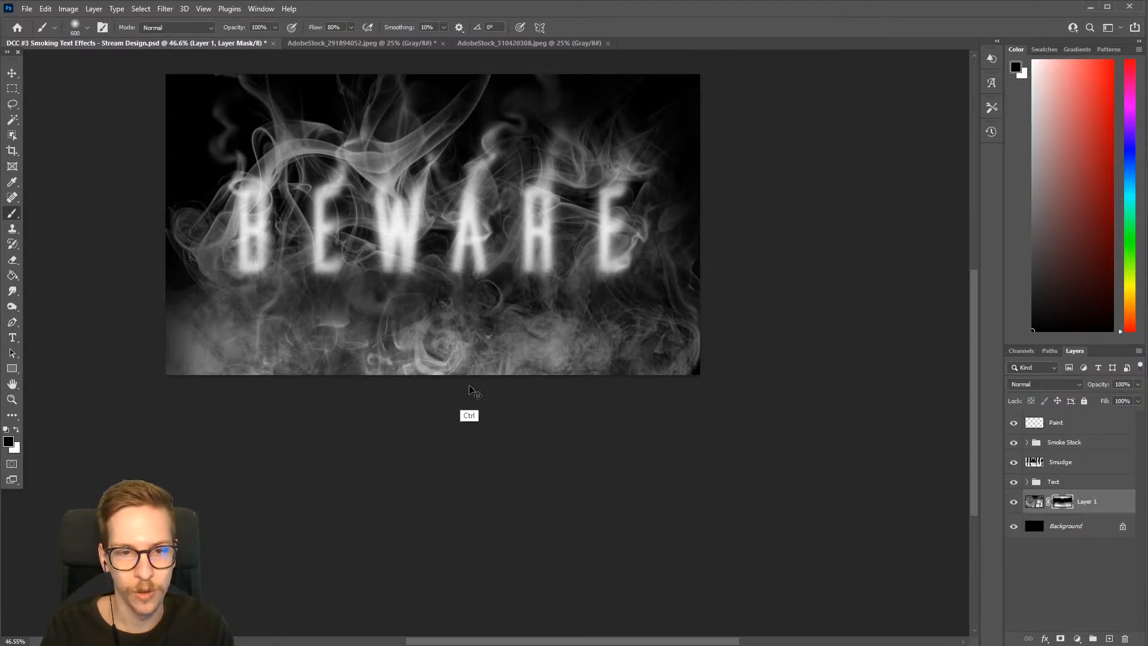
key(ctrl+z)
key(ctrl+z)
key(ctrl+z)
key(ctrl+z)
key(ctrl+z)
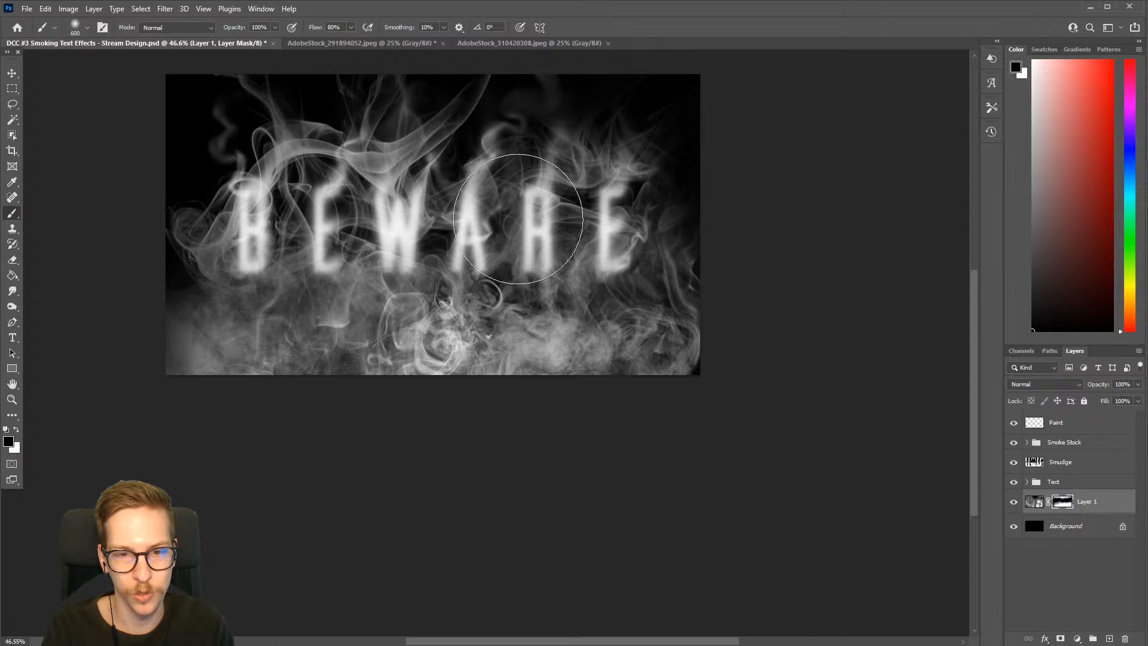
Lower the opacity of the masked smoke on Layer 1 to 65%
click(1139, 384)
drag(1138, 399, 1117, 400)
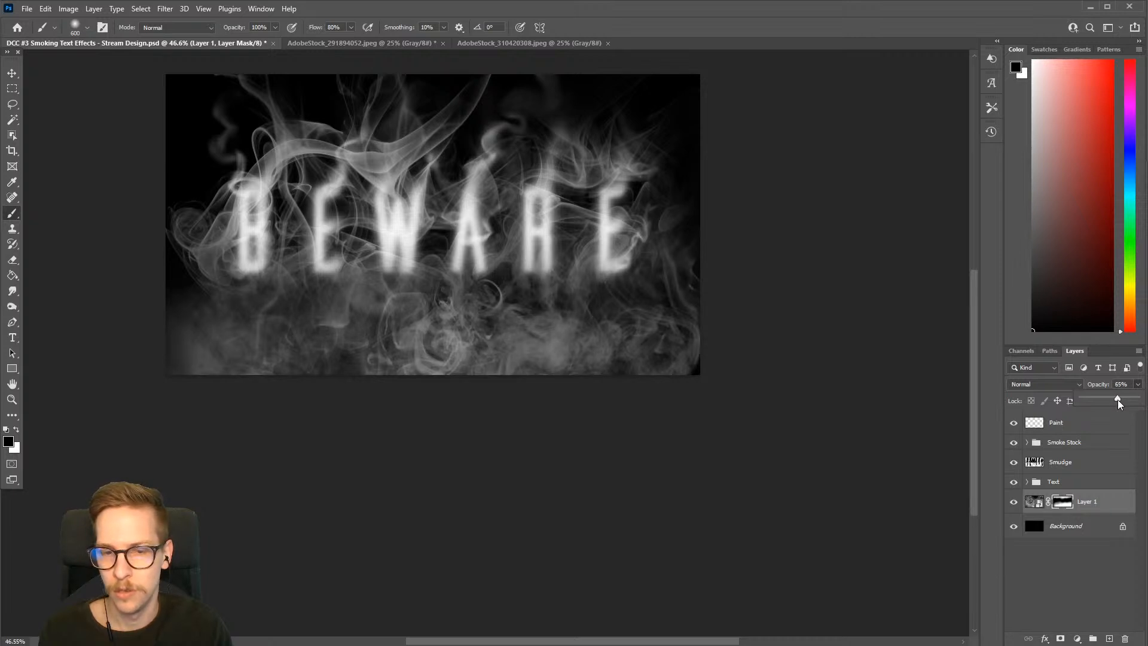
click(708, 398)
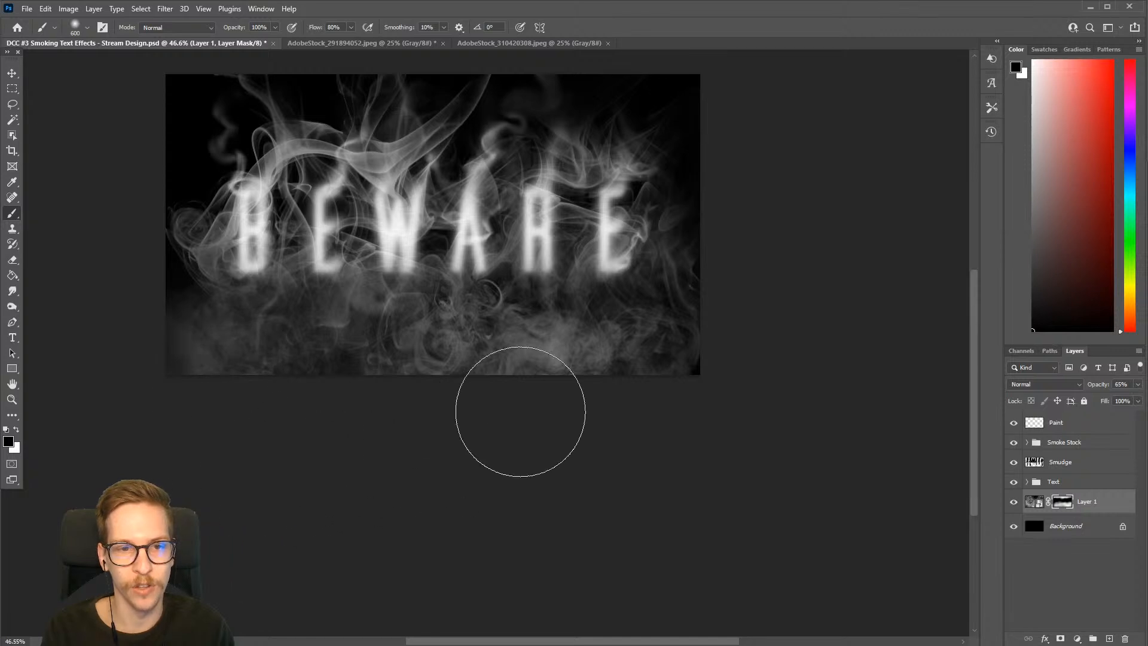
scroll(723, 352, up, 1)
scroll(723, 352, up, 2)
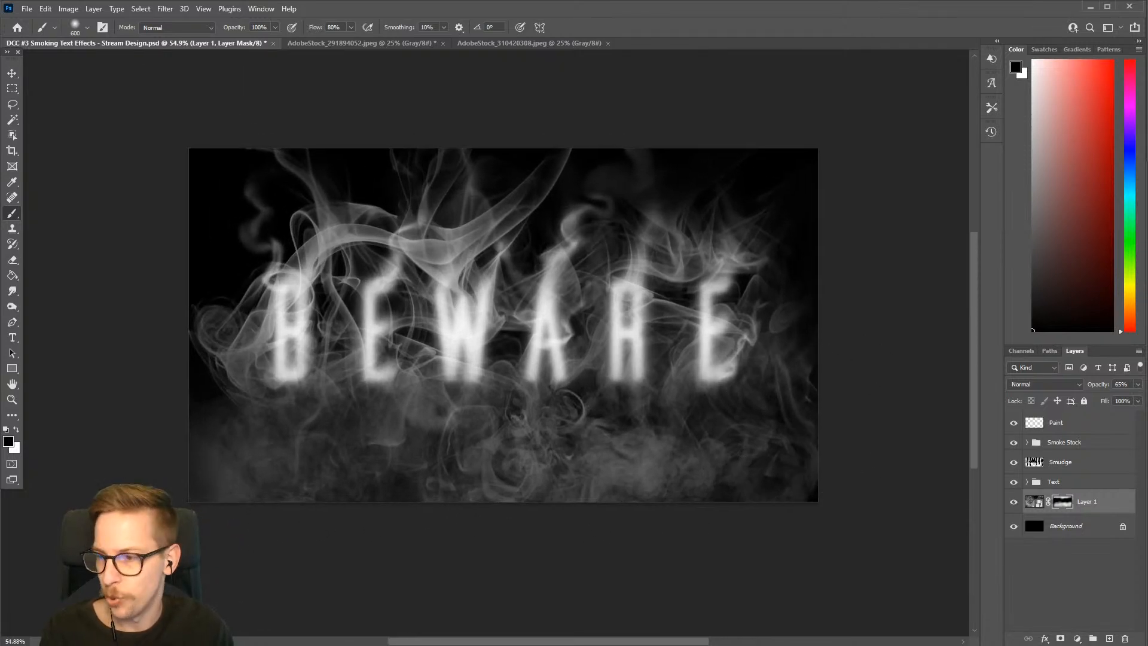
Compare the design with and without the Smoke Stock and Text groups by toggling their visibility
click(1054, 445)
click(1013, 442)
click(1013, 442)
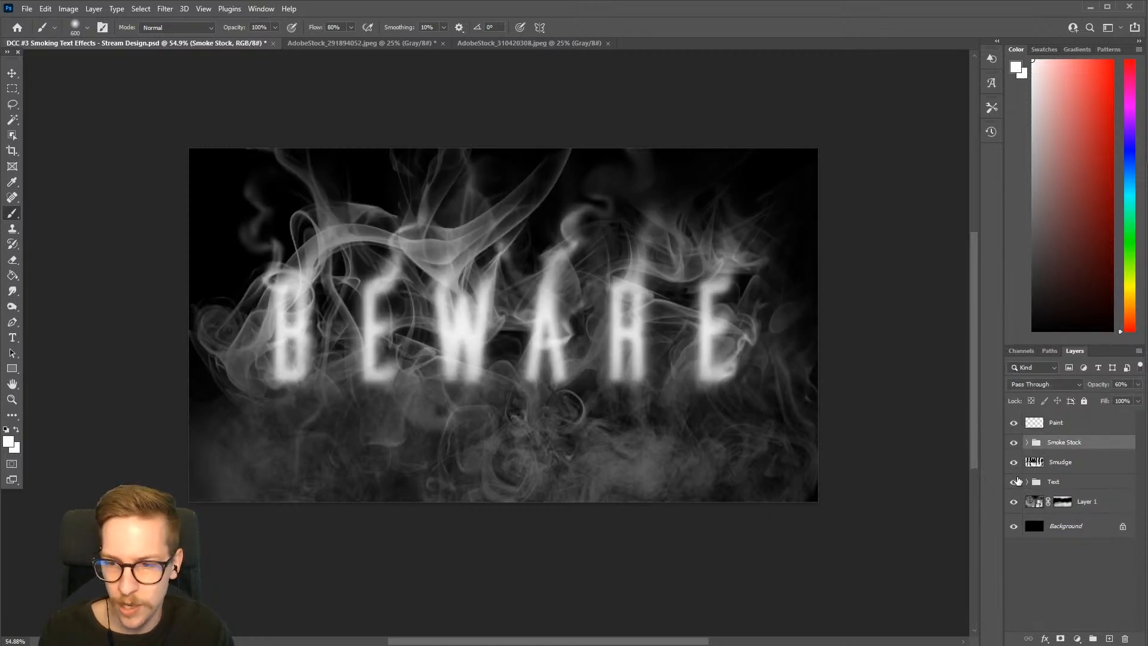
click(1014, 483)
click(1014, 483)
Expand the Text group and lower its opacity to 87%
click(1056, 485)
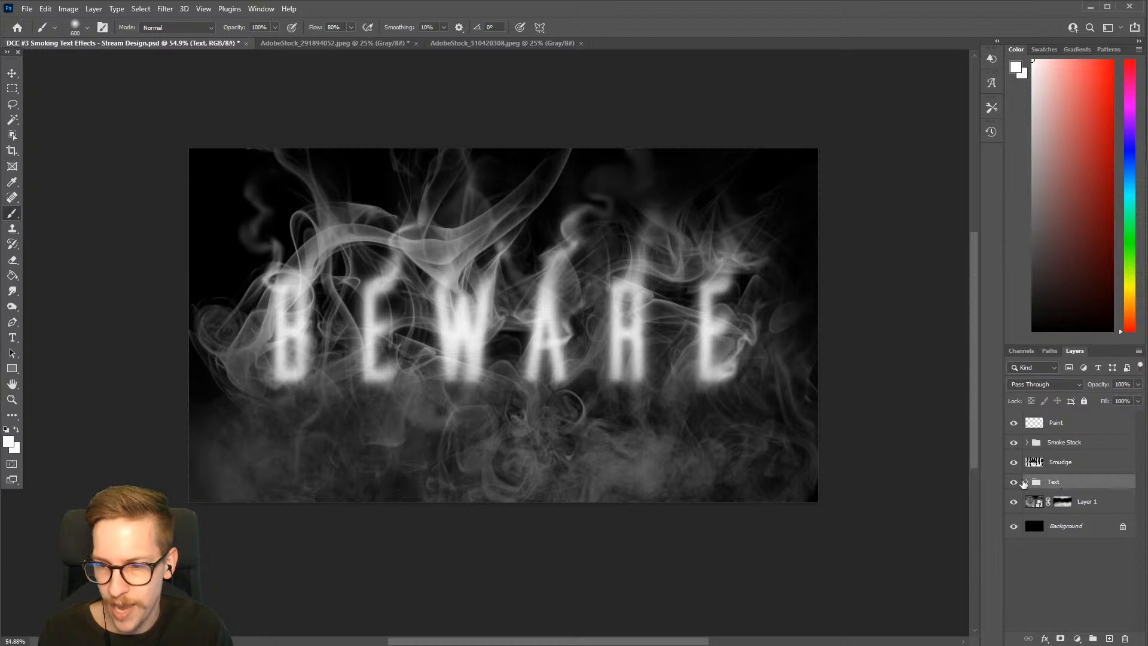
click(1027, 482)
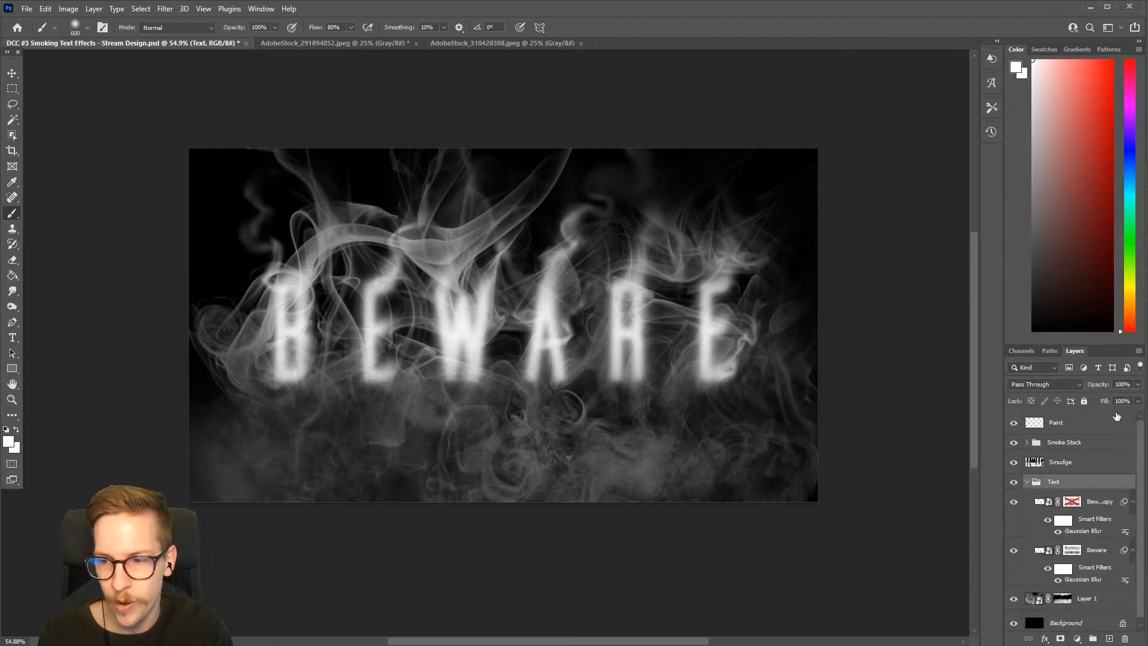
click(1138, 384)
drag(1138, 398, 1130, 405)
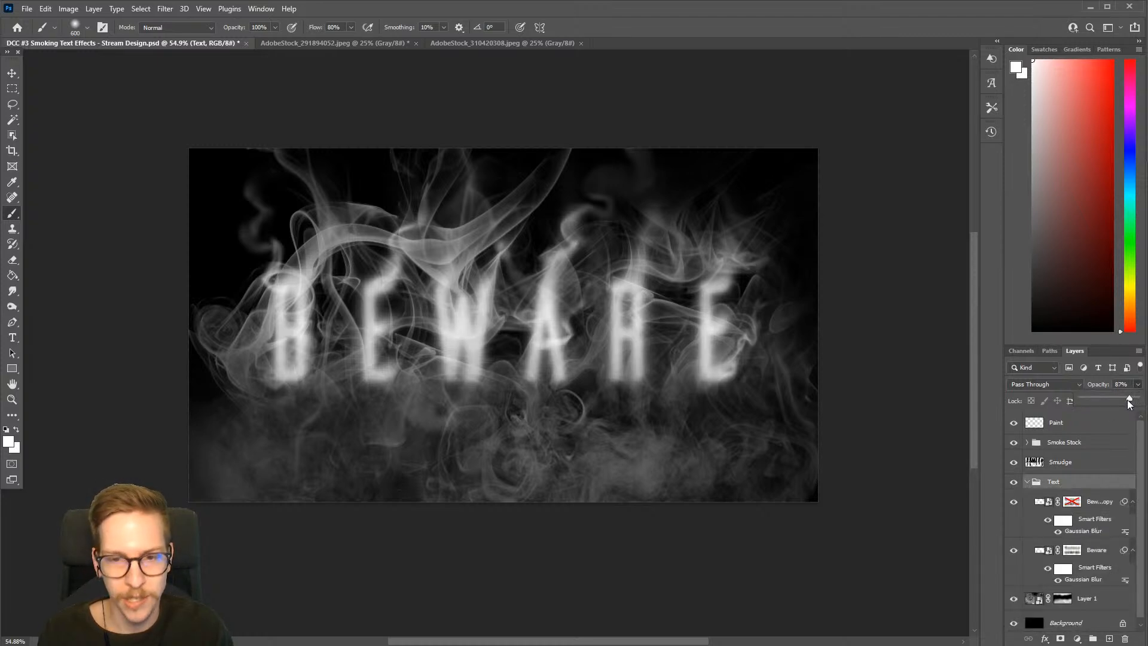
drag(749, 399, 699, 419)
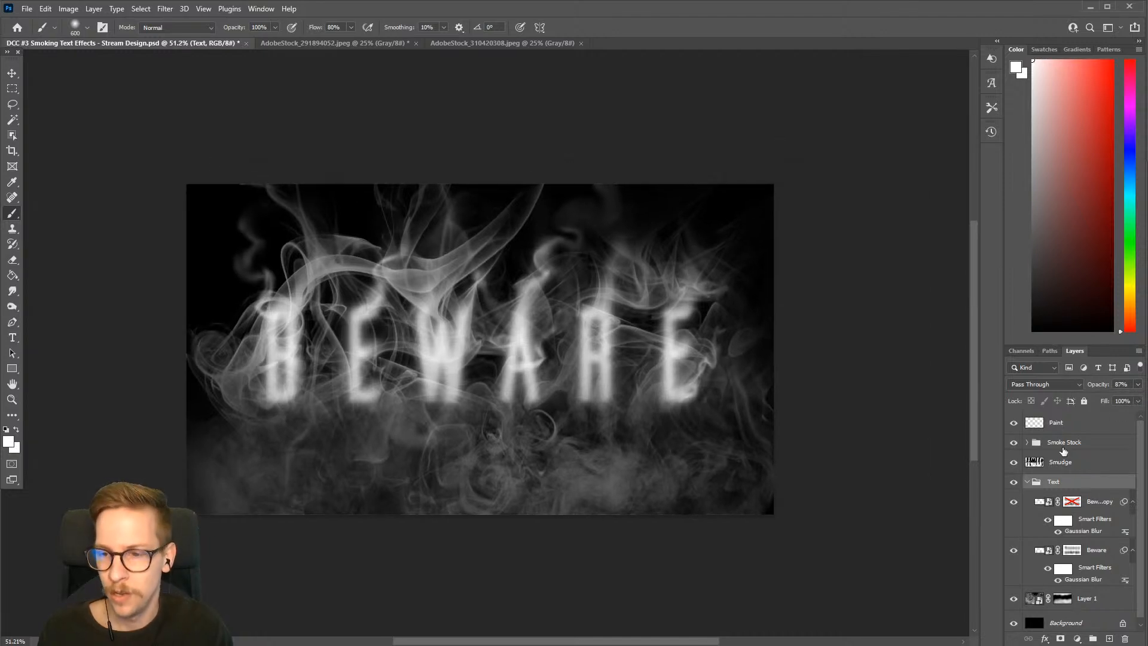
Toggle the Smudge layer to compare, lower the Paint layer's opacity to 77% and collapse the Text group
click(1015, 464)
click(1015, 465)
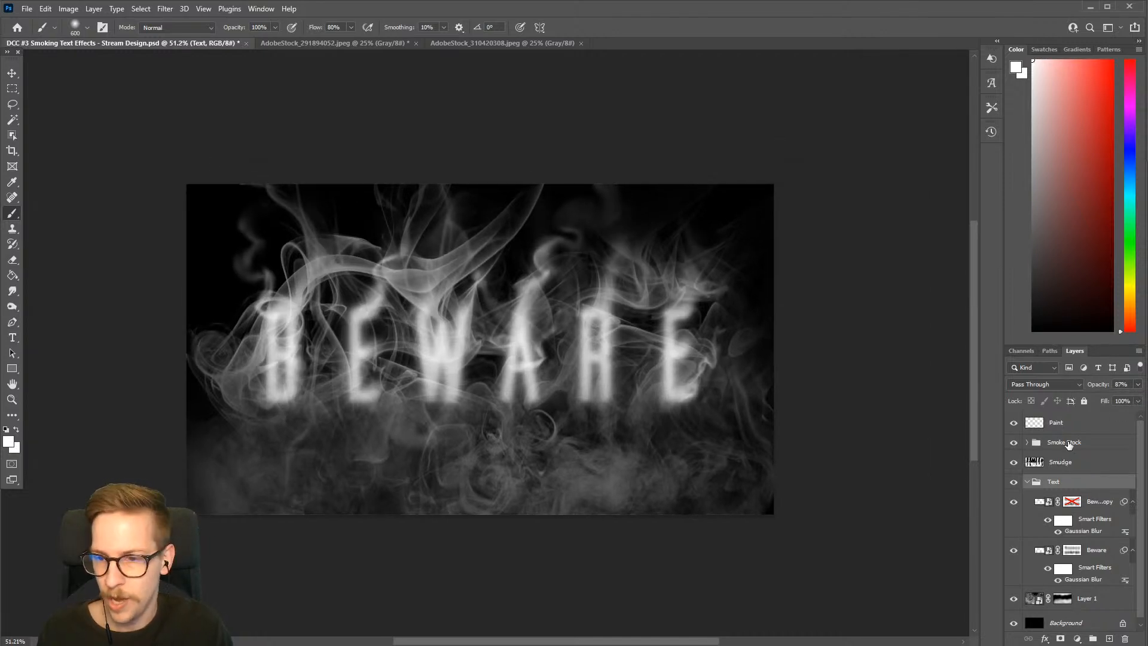
click(1065, 425)
click(1013, 423)
click(1013, 424)
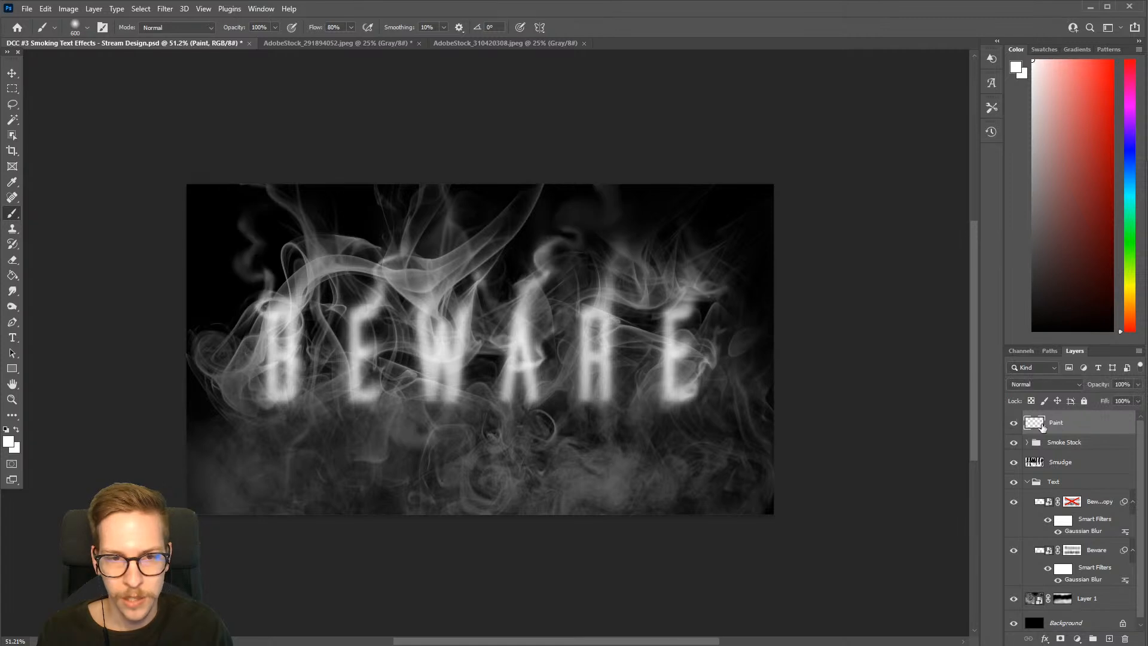
click(1140, 385)
drag(1138, 397, 1124, 398)
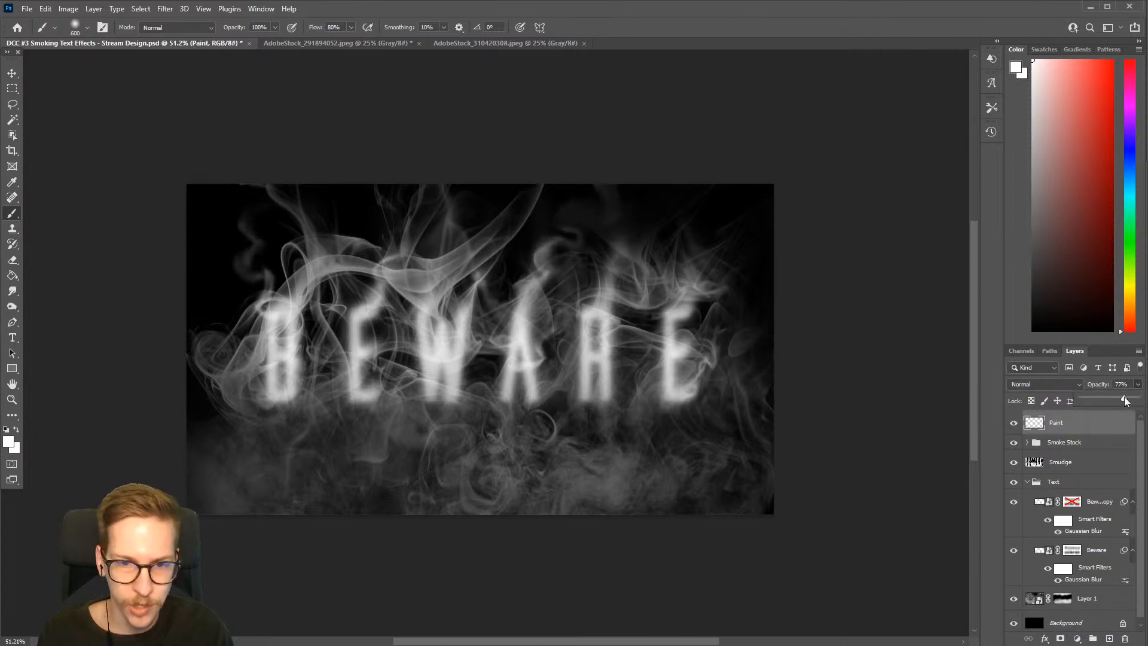
click(1027, 482)
click(1027, 482)
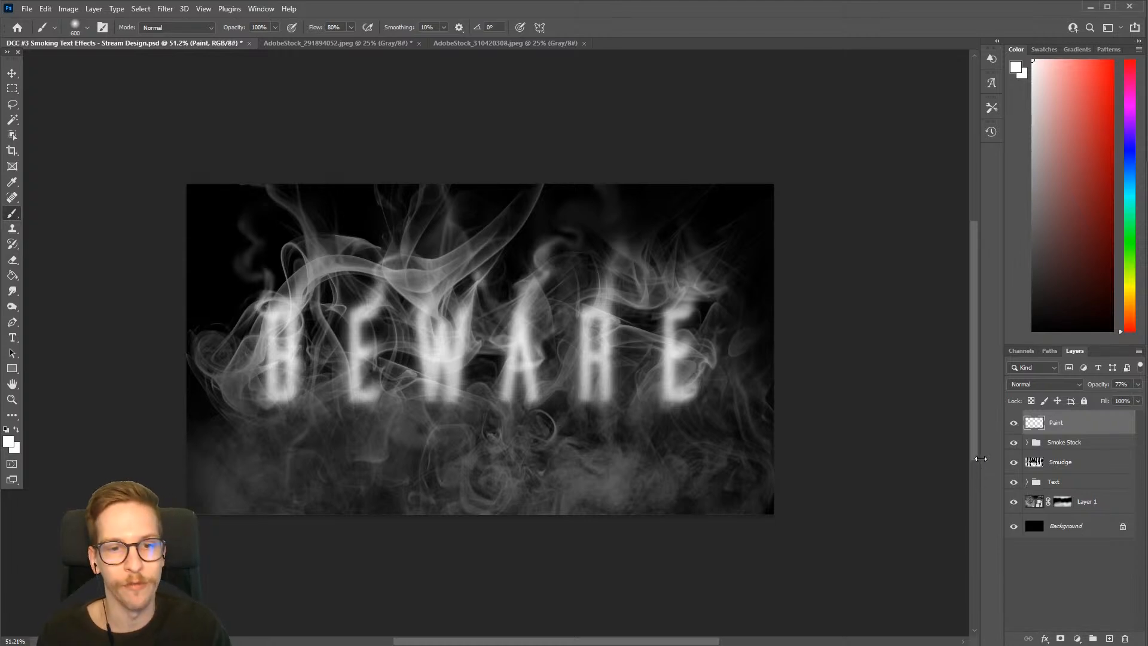
scroll(1078, 428, up, 1)
scroll(1078, 428, up, 2)
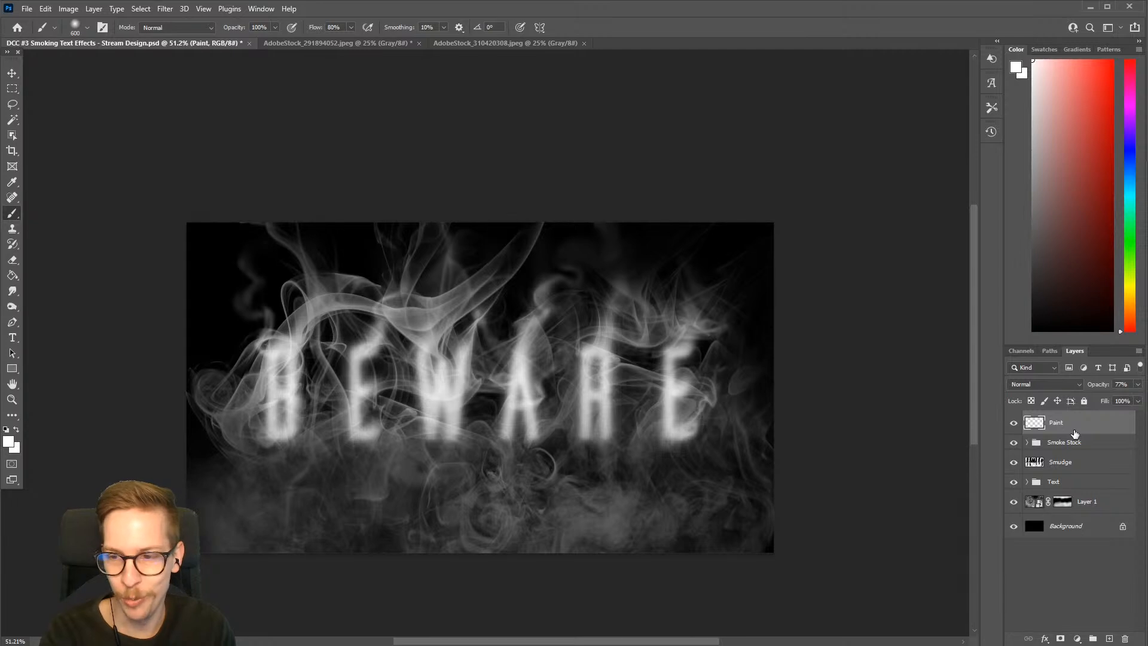
Add a new layer above the Paint layer and fill it with black using the Paint Bucket tool
key(ctrl+shift+n)
key(Return)
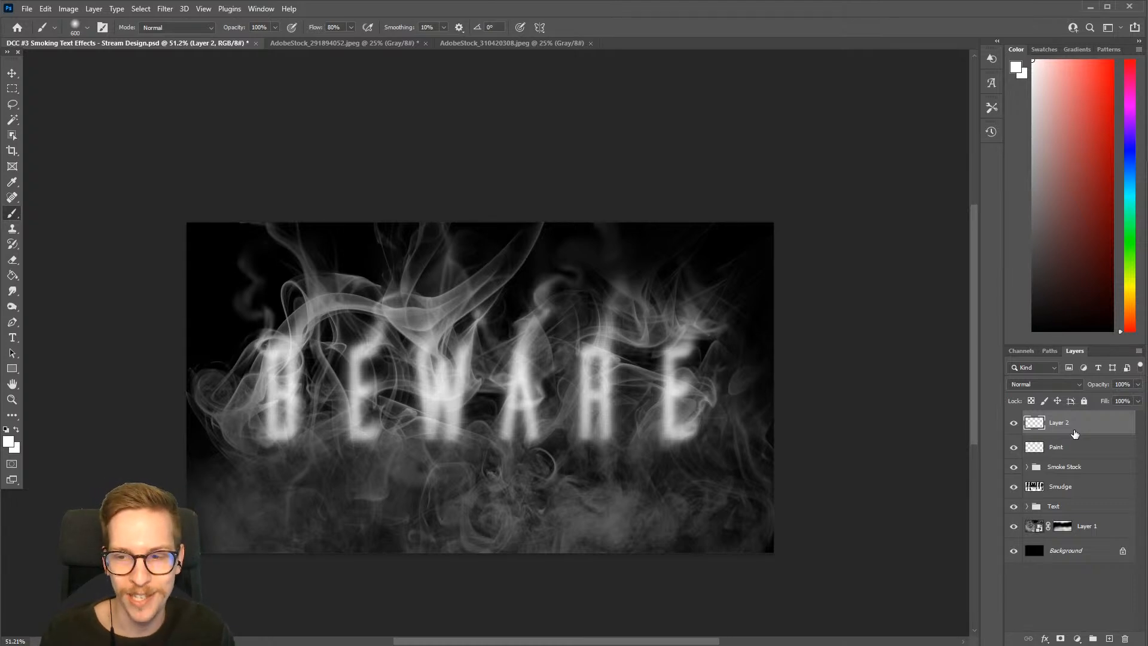
key(g)
key(d)
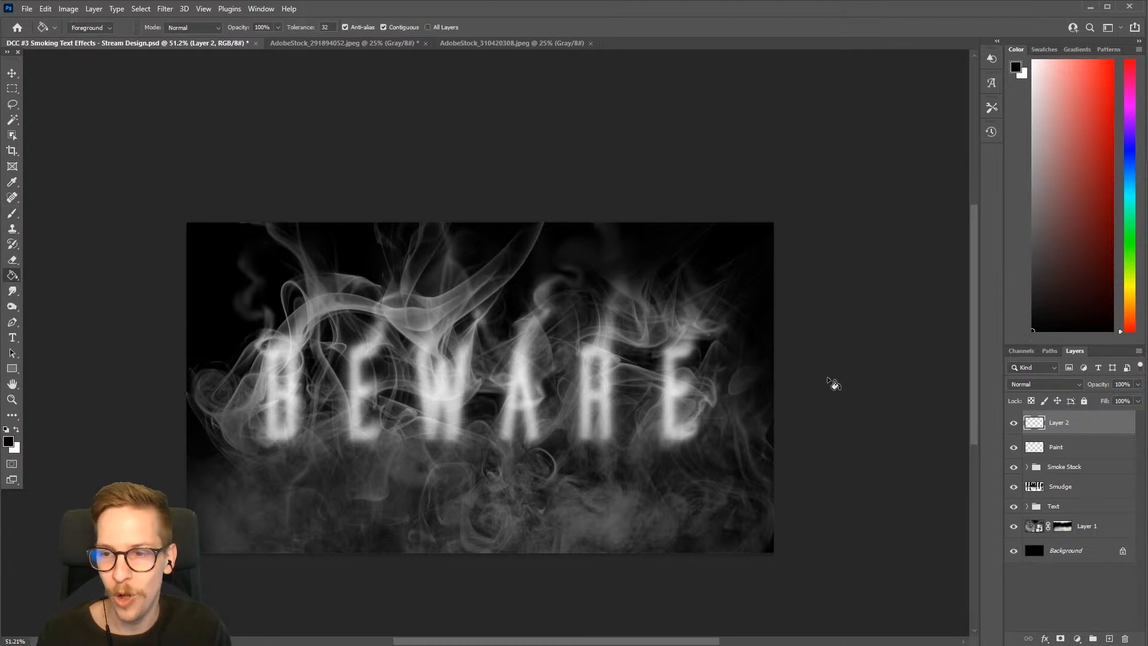
click(688, 293)
drag(564, 441, 632, 410)
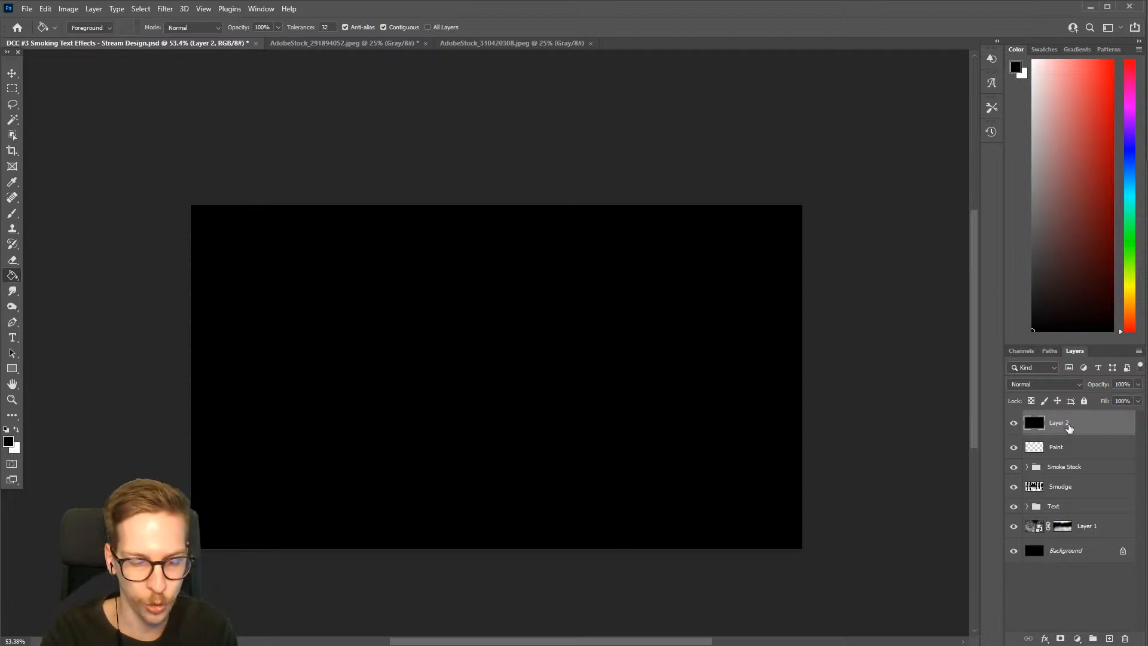
Add a new layer named Sreen in Screen blend mode above Layer 2 and fill it with black
key(ctrl+shift+n)
text(SCr)
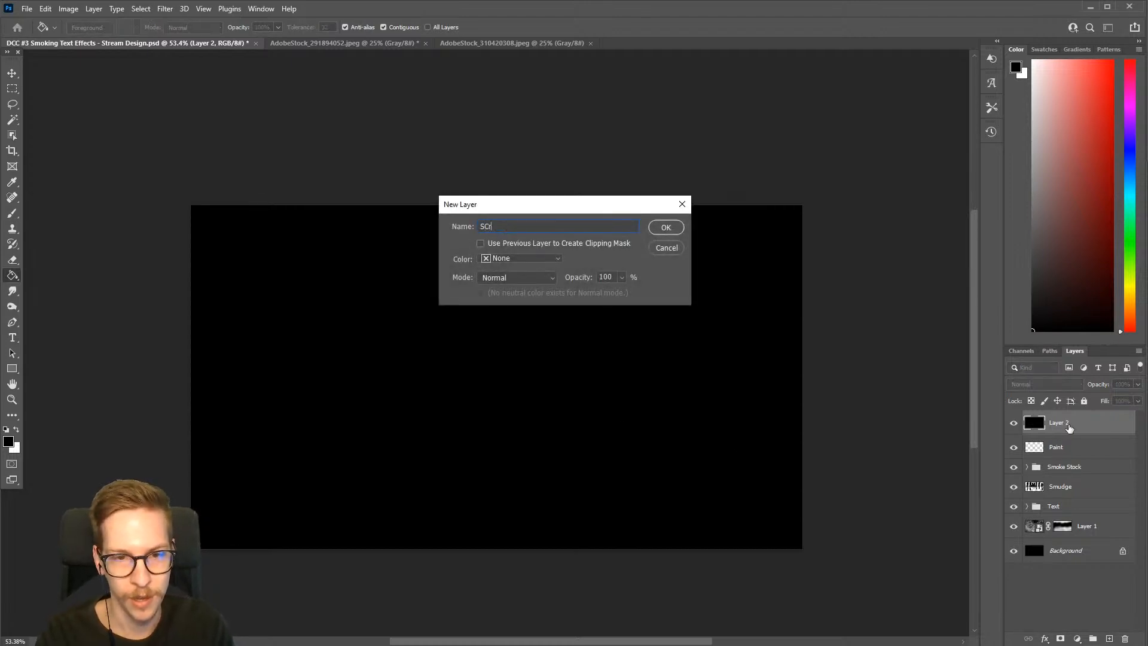
text(een)
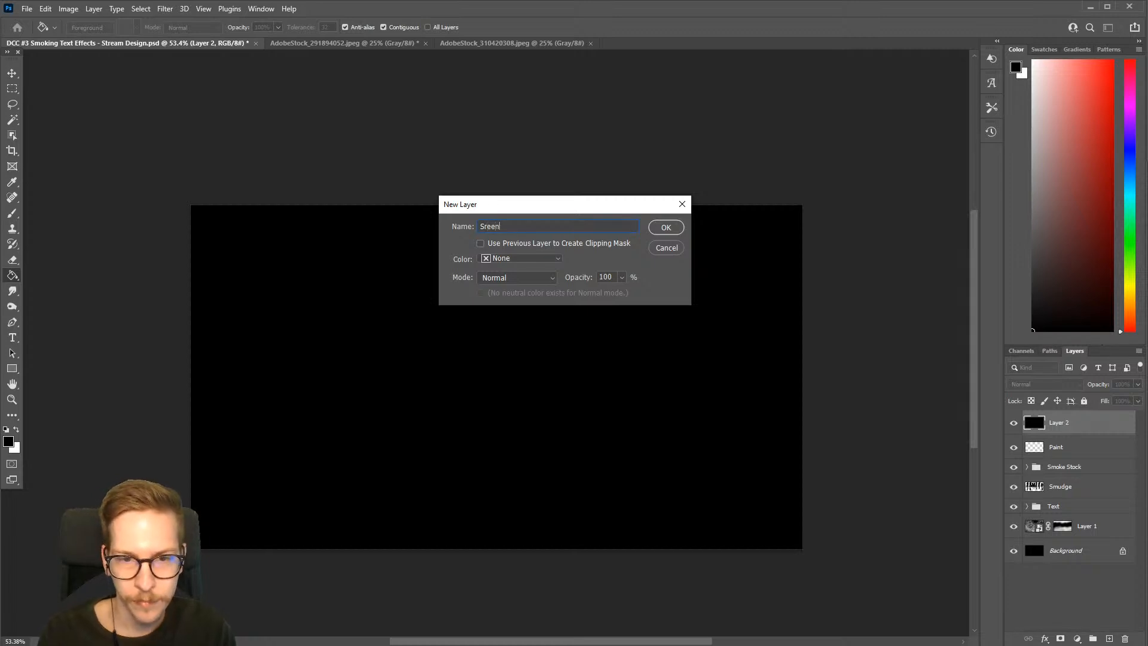
click(507, 278)
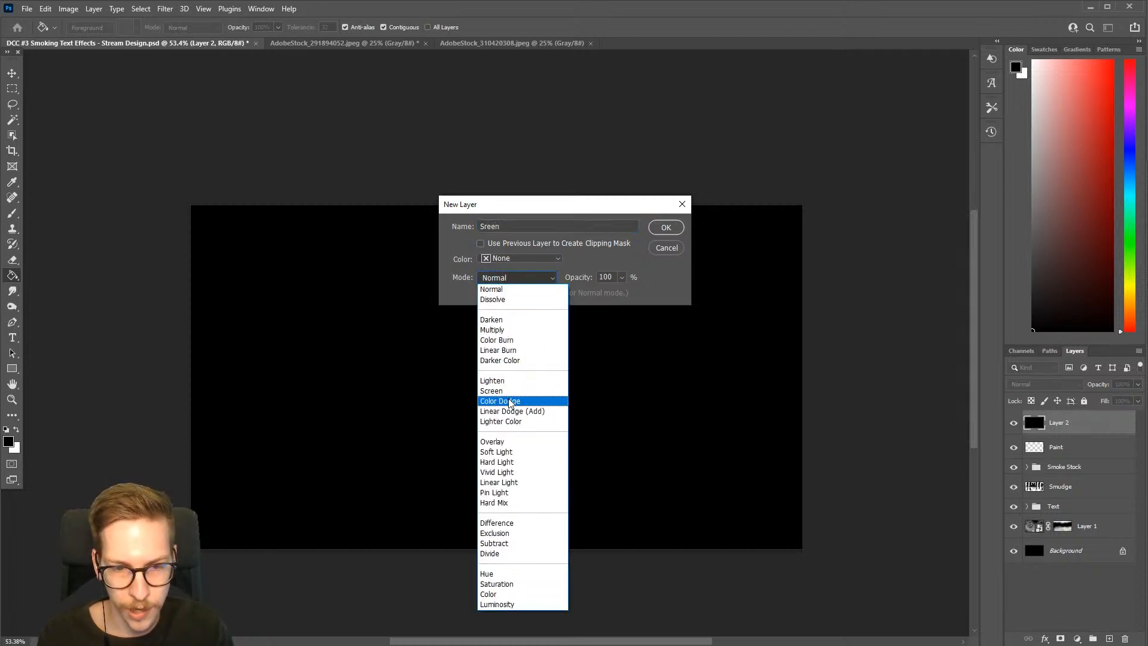
click(492, 391)
click(666, 228)
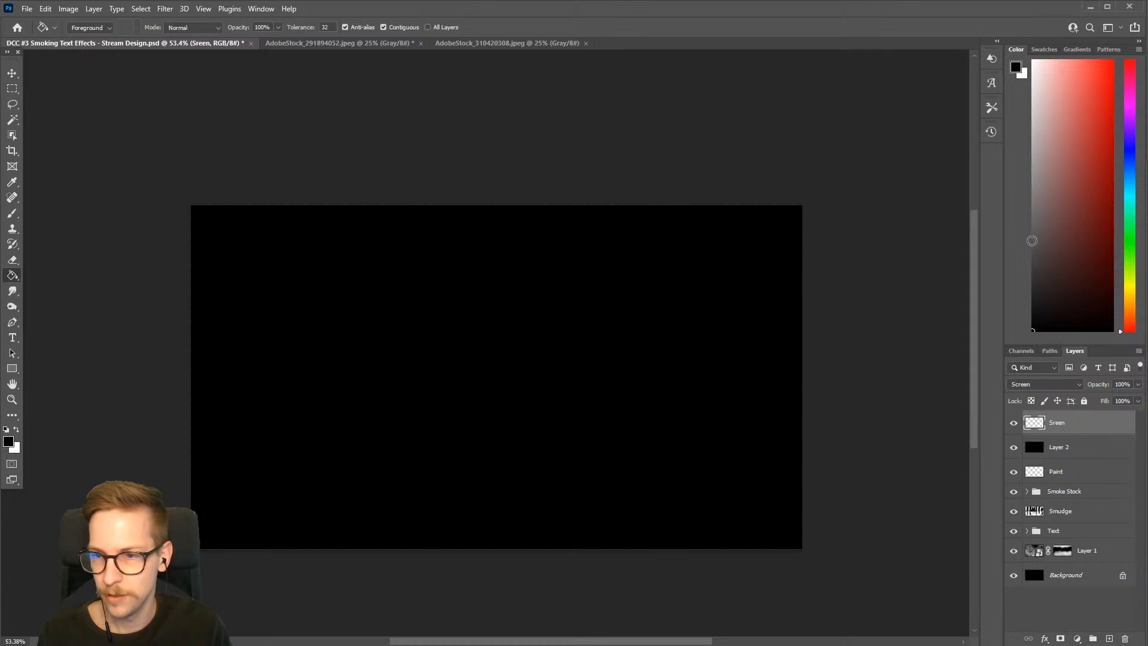
click(580, 364)
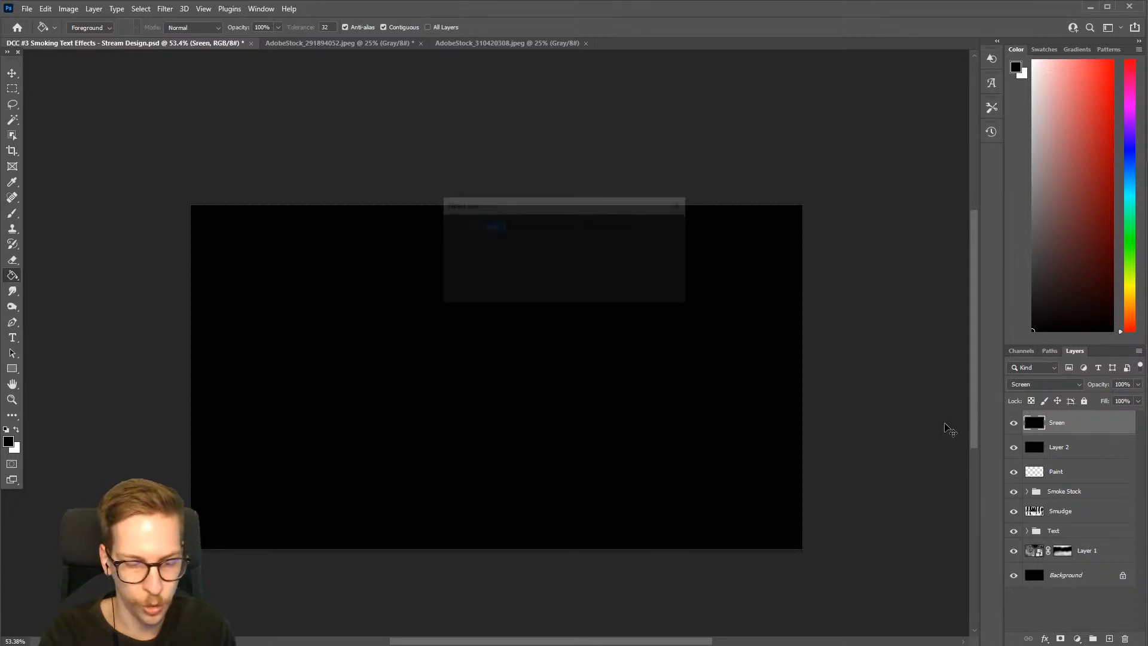
Add another new layer named Paint above the Sreen layer
text(Paint)
key(Return)
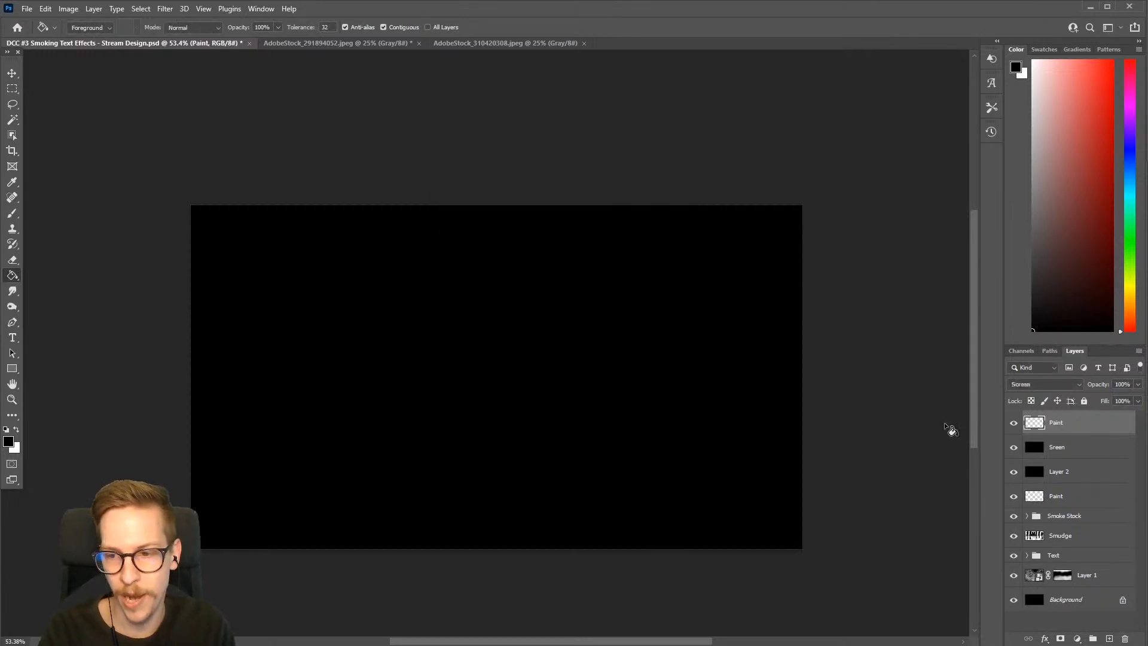
Add a Gradient Map adjustment layer above the new Paint layer and clip both layers to the Sreen layer
click(1078, 639)
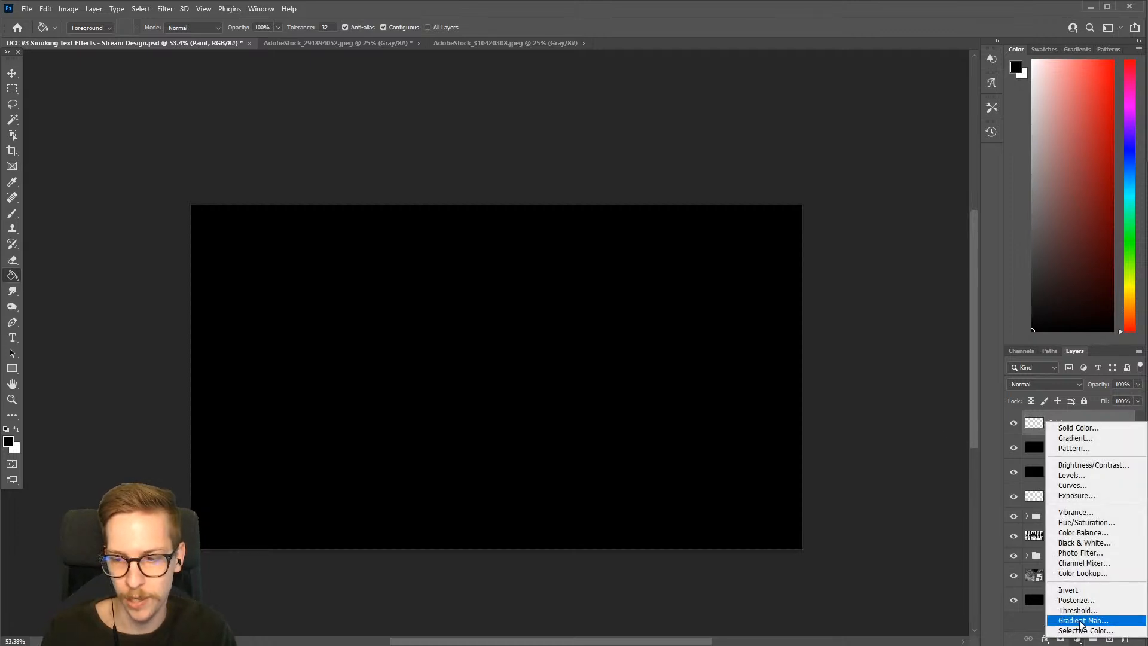
click(1082, 621)
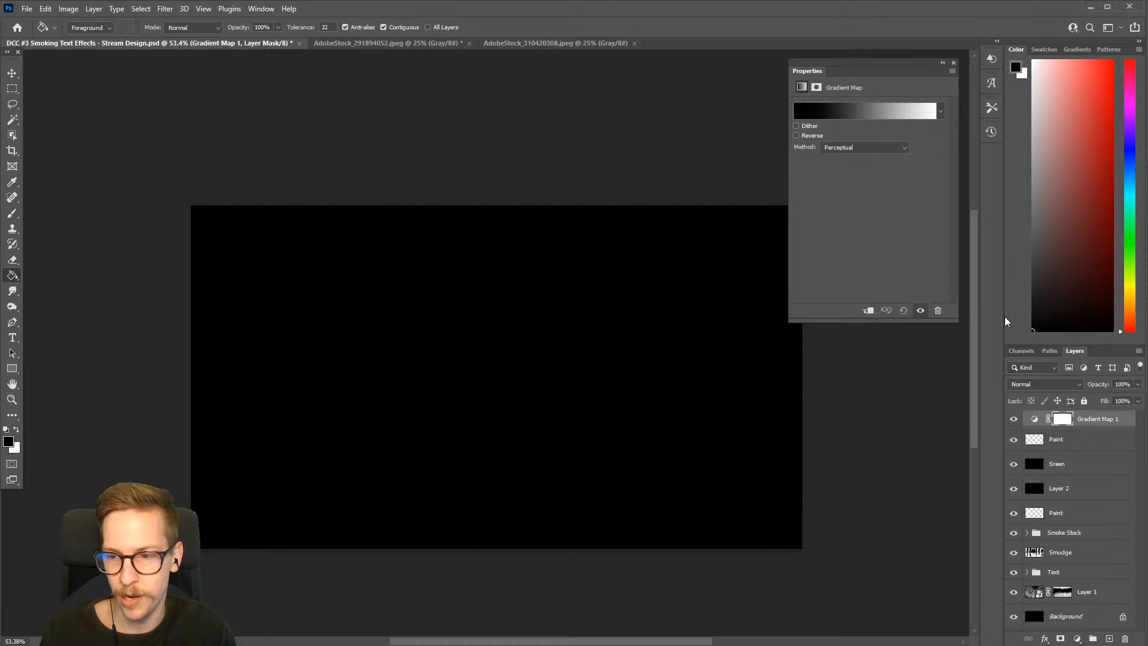
click(1035, 419)
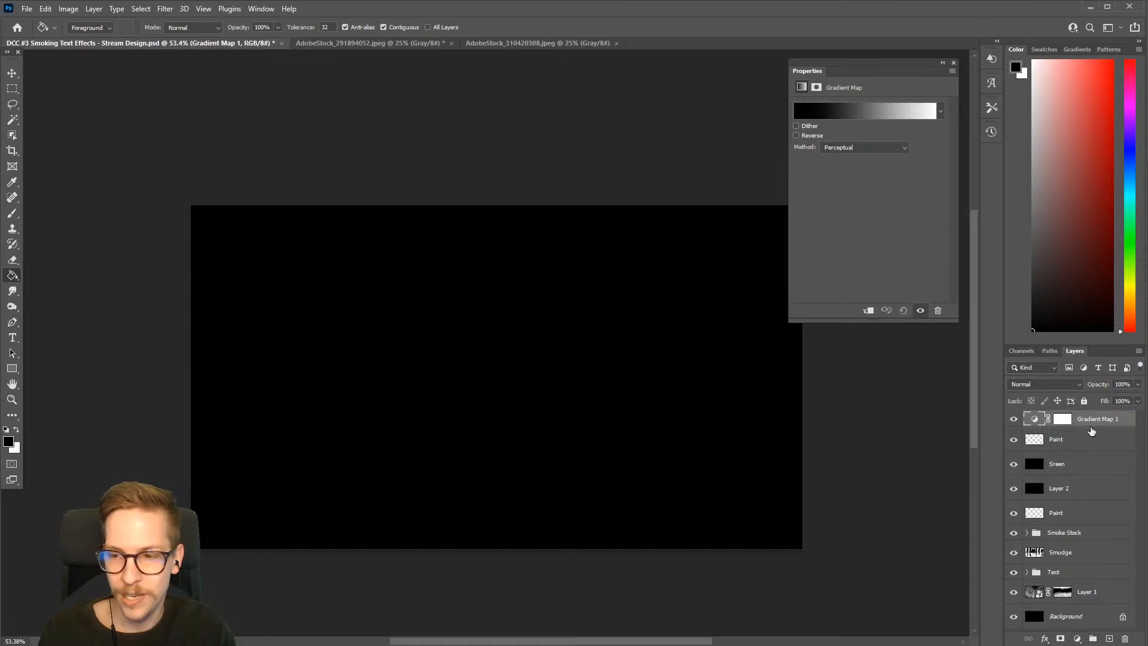
shift+click(1090, 438)
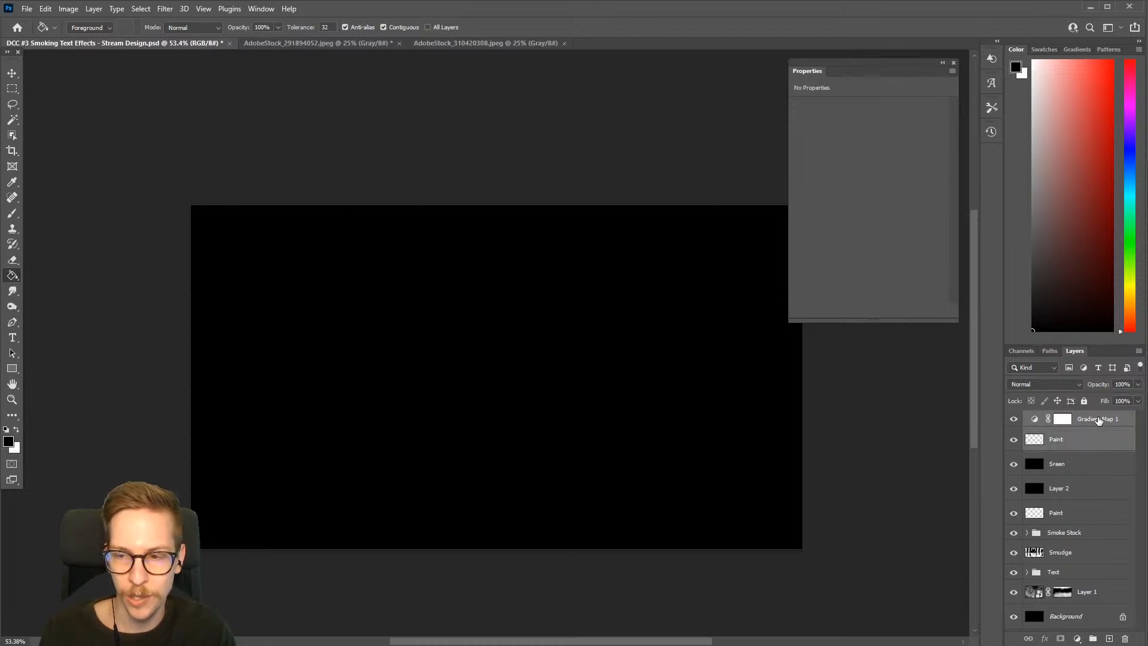
right_click(1098, 419)
click(1036, 417)
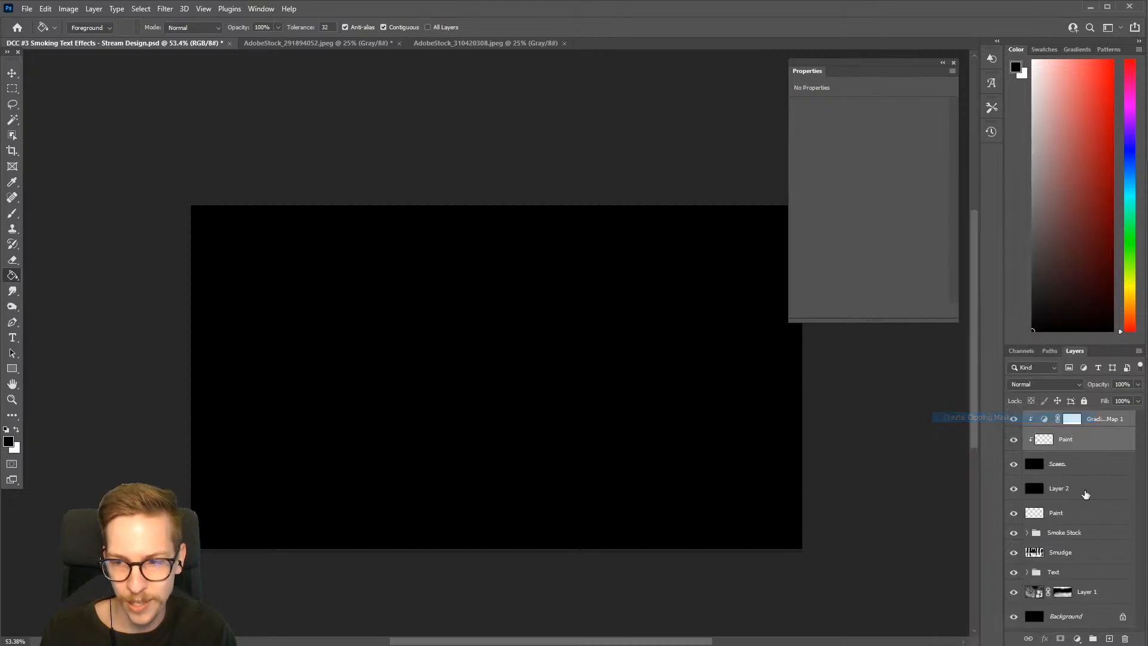
Paint winding white strokes on the clipped Paint layer with a smaller Inking Brush and smudge them into soft wisps
click(1076, 444)
key(b)
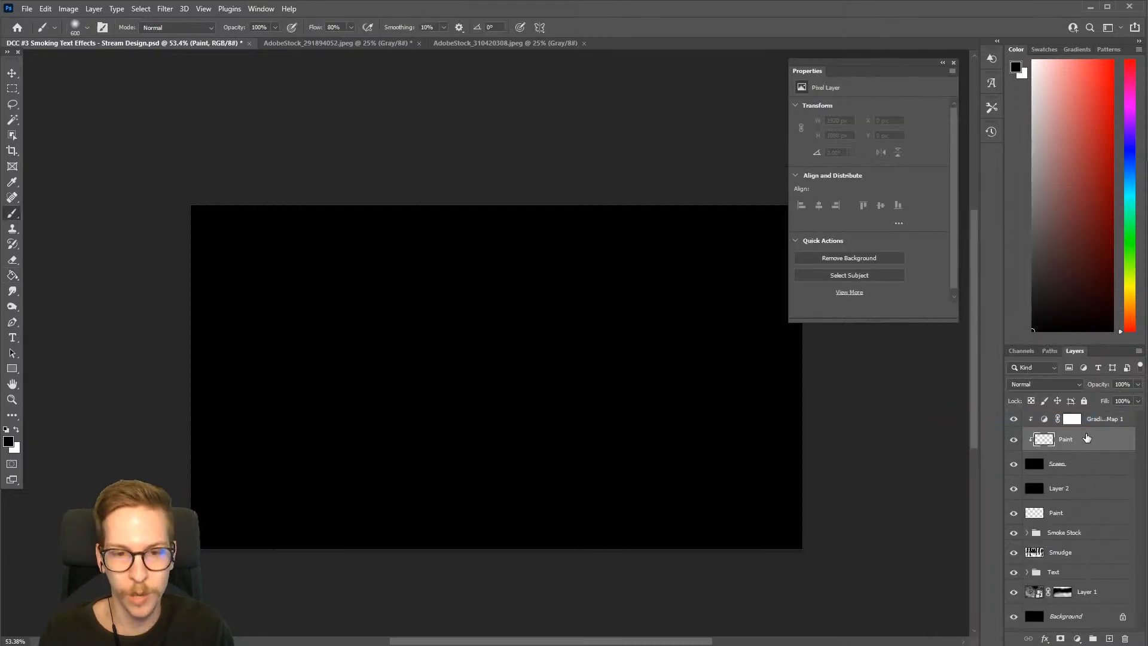
key(x)
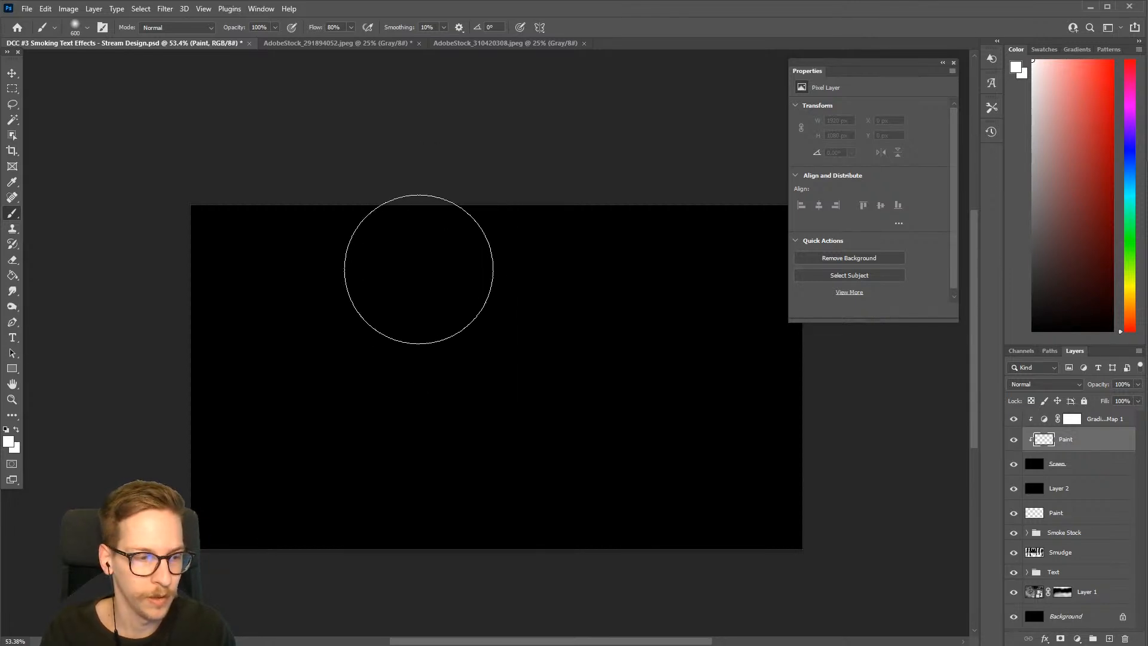
right_click(423, 318)
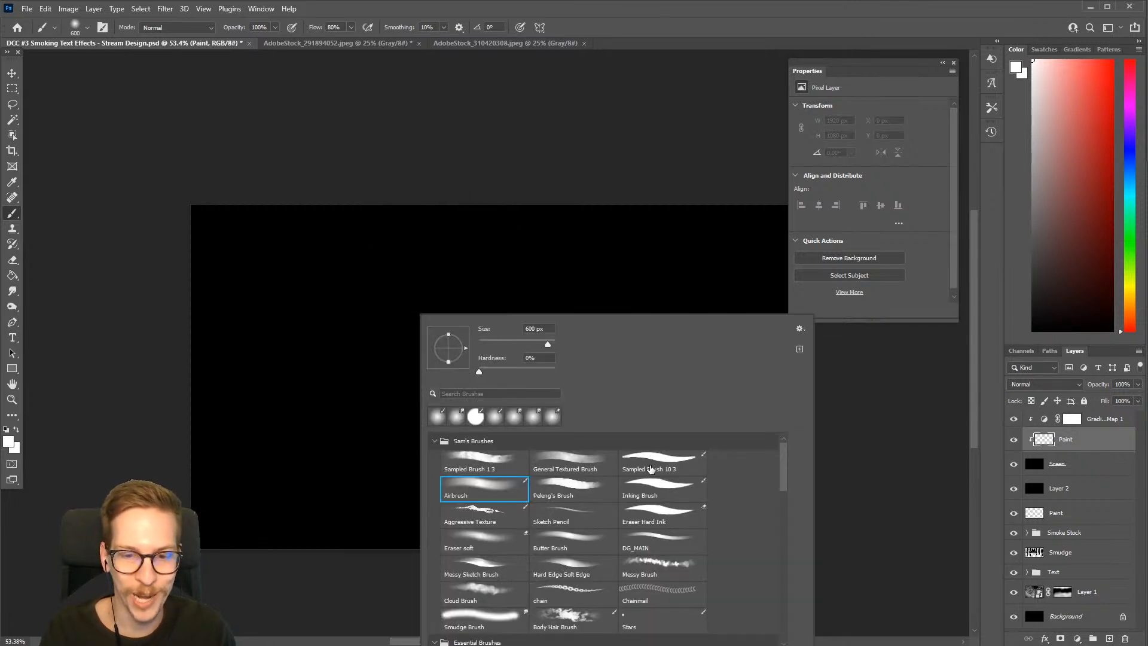
click(652, 488)
click(562, 157)
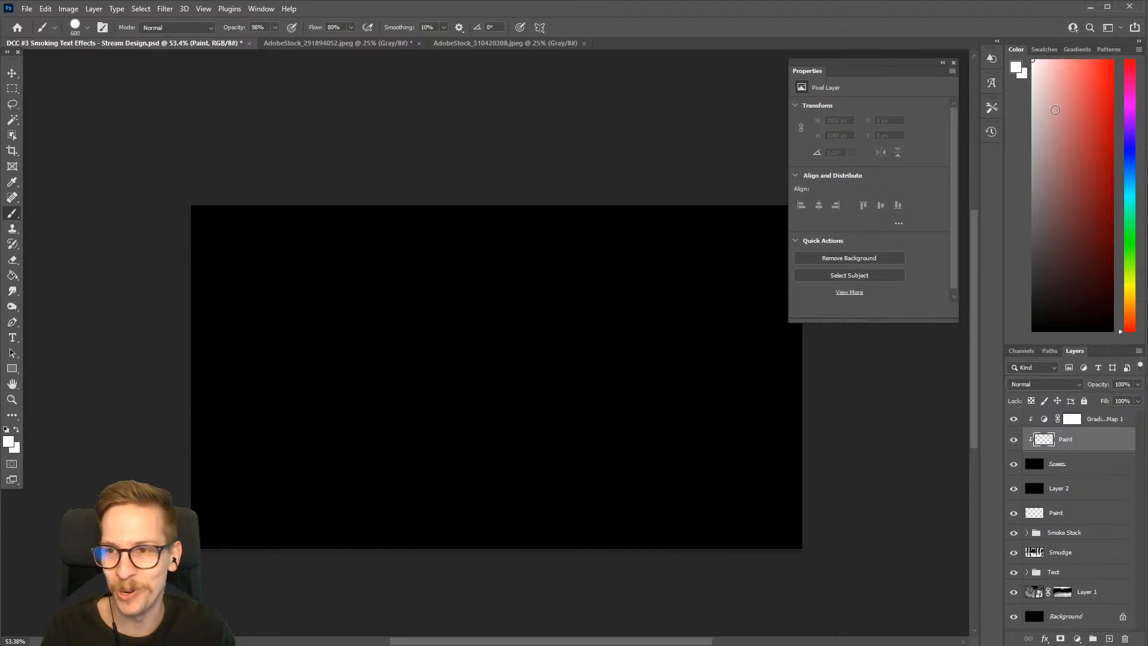
key(bracketleft)
key(bracketleft)
key(bracketleft)
key(bracketleft)
key(bracketleft)
key(bracketleft)
key(bracketleft)
key(bracketleft)
key(bracketleft)
key(bracketleft)
key(bracketleft)
key(bracketleft)
key(bracketleft)
key(bracketleft)
key(bracketleft)
key(bracketleft)
mouse_move(477, 288)
mouse_down()
mouse_move(385, 340)
mouse_move(472, 428)
mouse_move(538, 433)
mouse_move(546, 280)
mouse_move(601, 265)
mouse_move(556, 267)
mouse_move(594, 347)
mouse_move(521, 375)
mouse_move(546, 461)
mouse_move(515, 469)
mouse_move(436, 439)
mouse_move(393, 395)
mouse_move(479, 292)
mouse_move(428, 289)
mouse_move(349, 379)
mouse_move(365, 479)
mouse_move(386, 518)
mouse_move(400, 440)
mouse_move(377, 335)
mouse_move(412, 278)
mouse_move(380, 363)
mouse_move(424, 467)
mouse_up()
key(r)
key(b)
key(r)
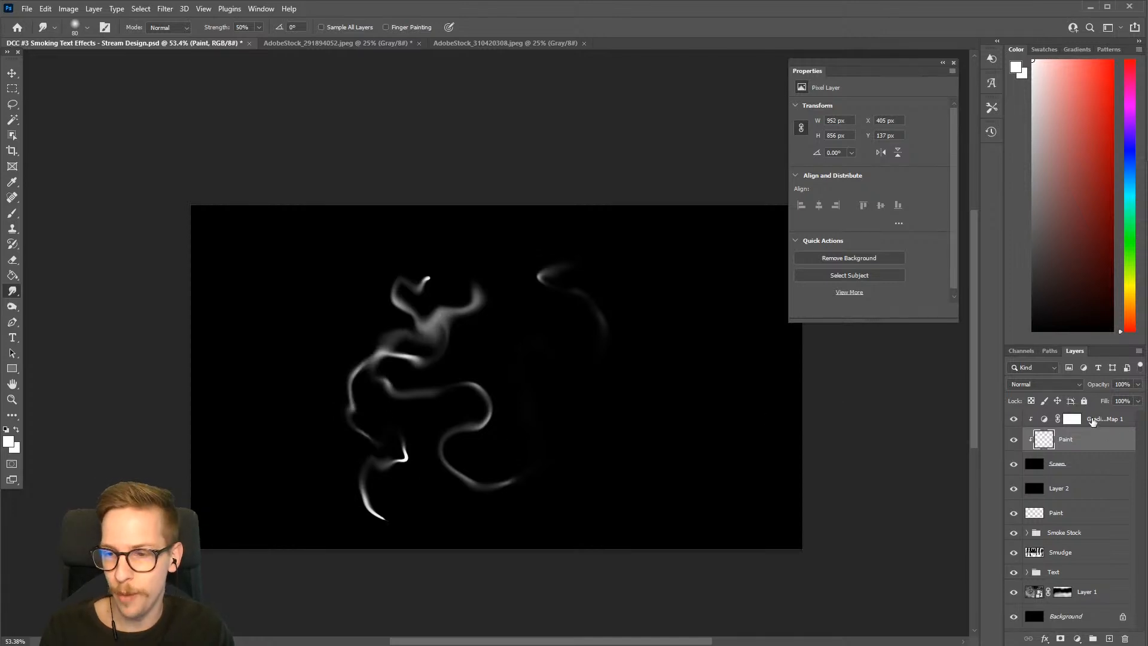
Open the Gradient Map's gradient for editing and go to the custom presets below the Neutrals folder
click(1093, 421)
click(1045, 420)
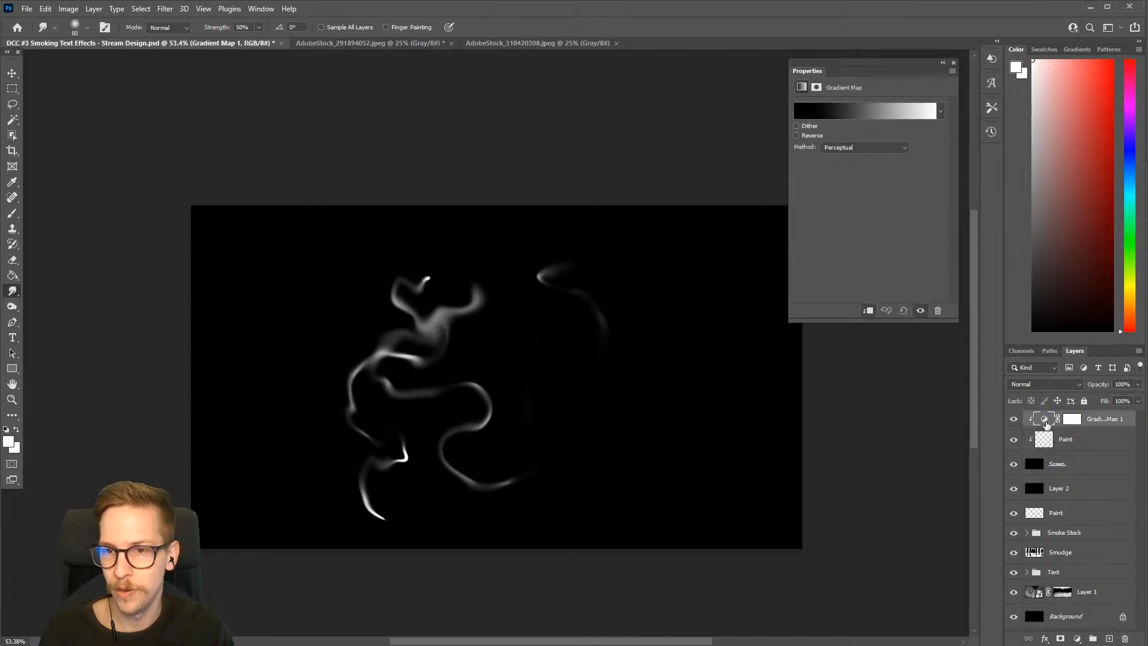
click(849, 112)
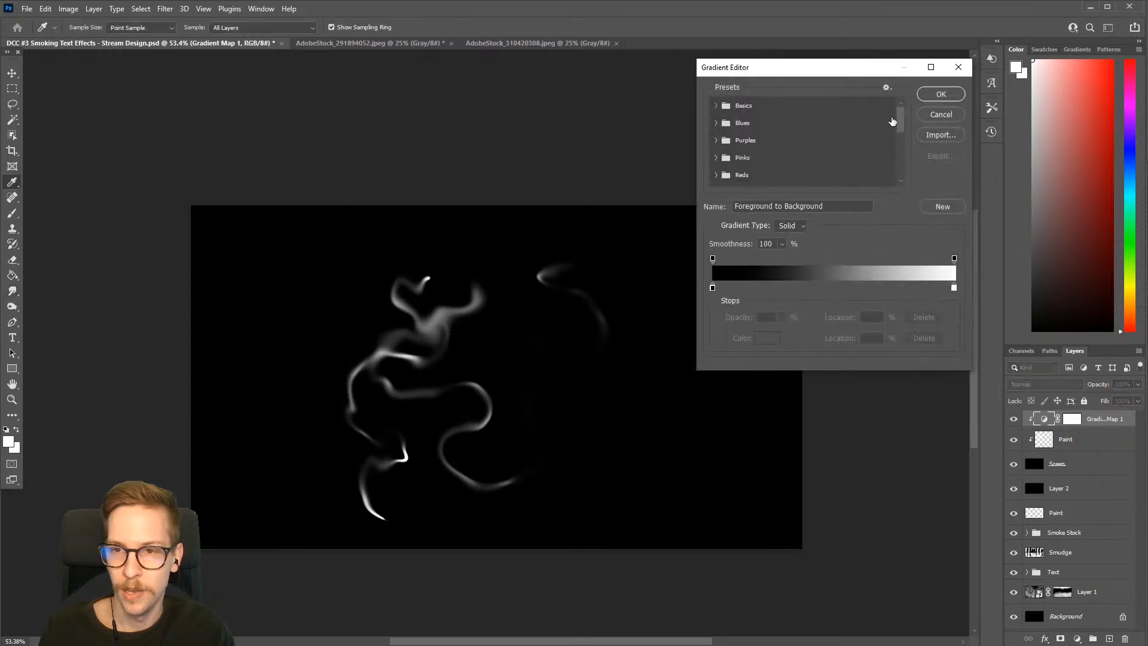
drag(904, 119, 895, 176)
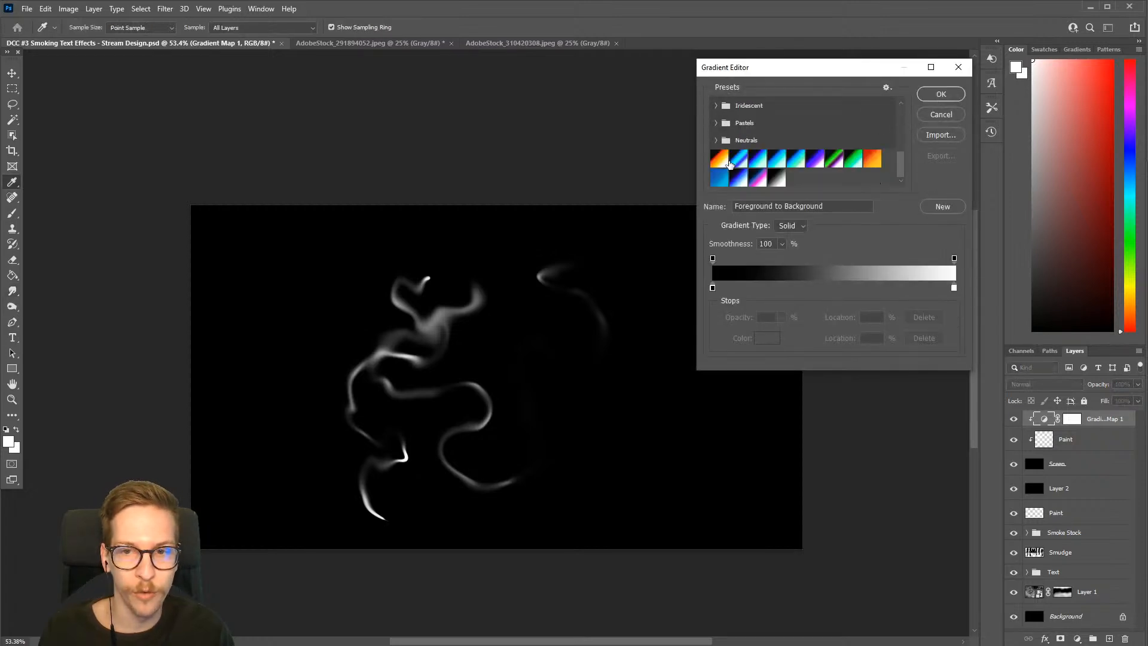
Try the Fire, Test effect 02, Green Magic, Crazy Colors and Green presets on the Gradient Map
click(720, 159)
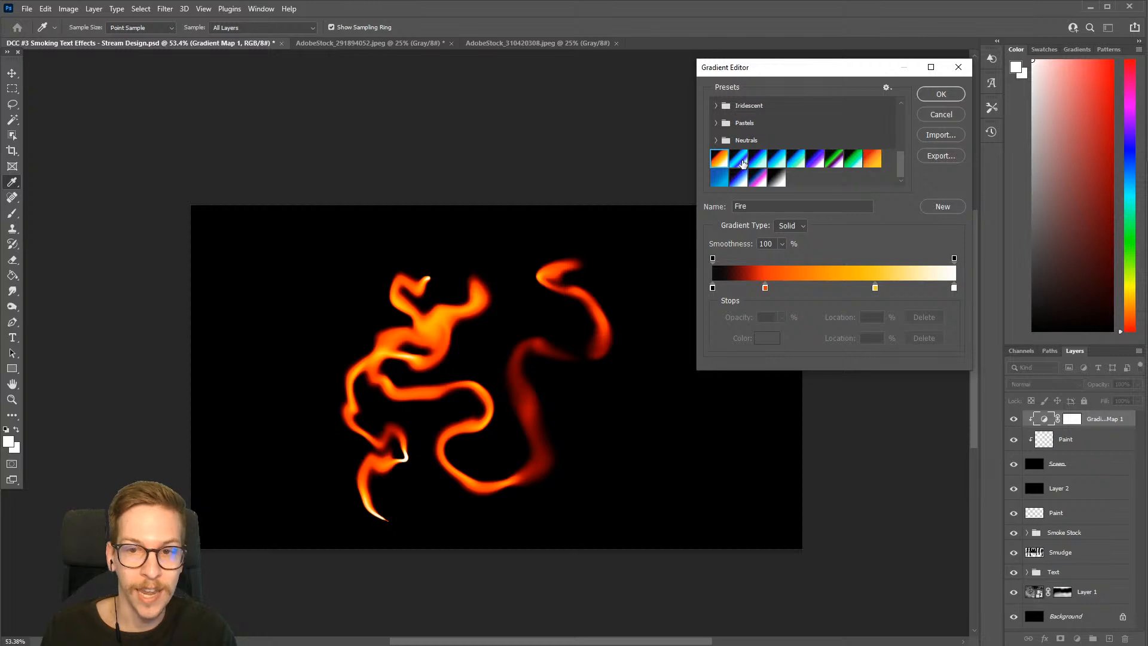
click(742, 160)
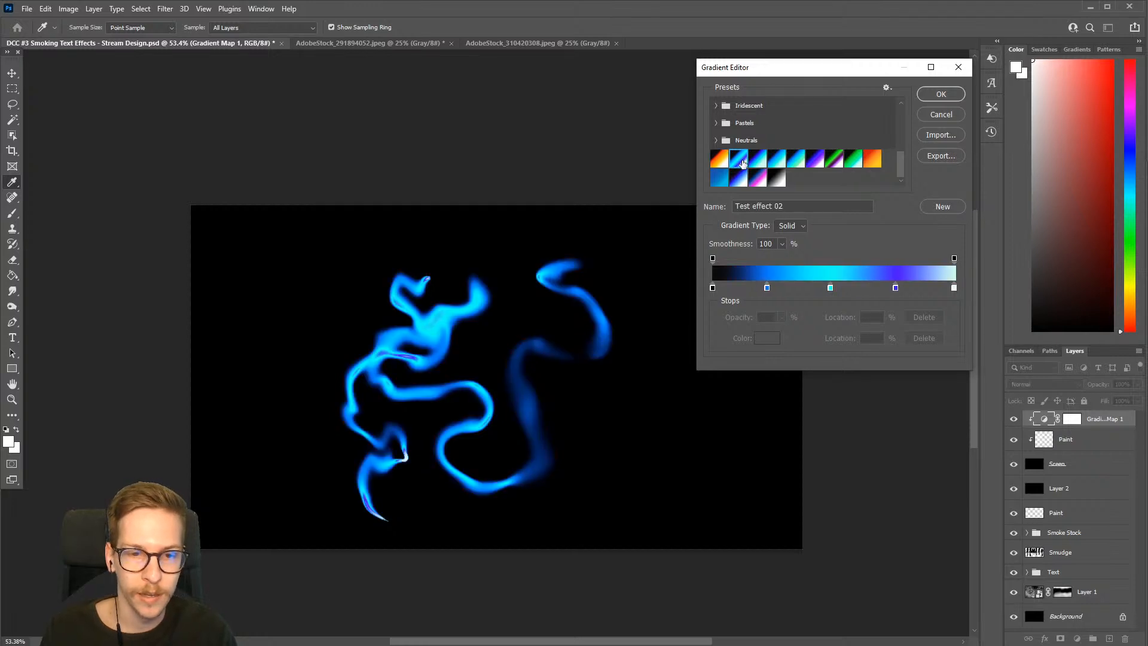
click(777, 160)
click(797, 162)
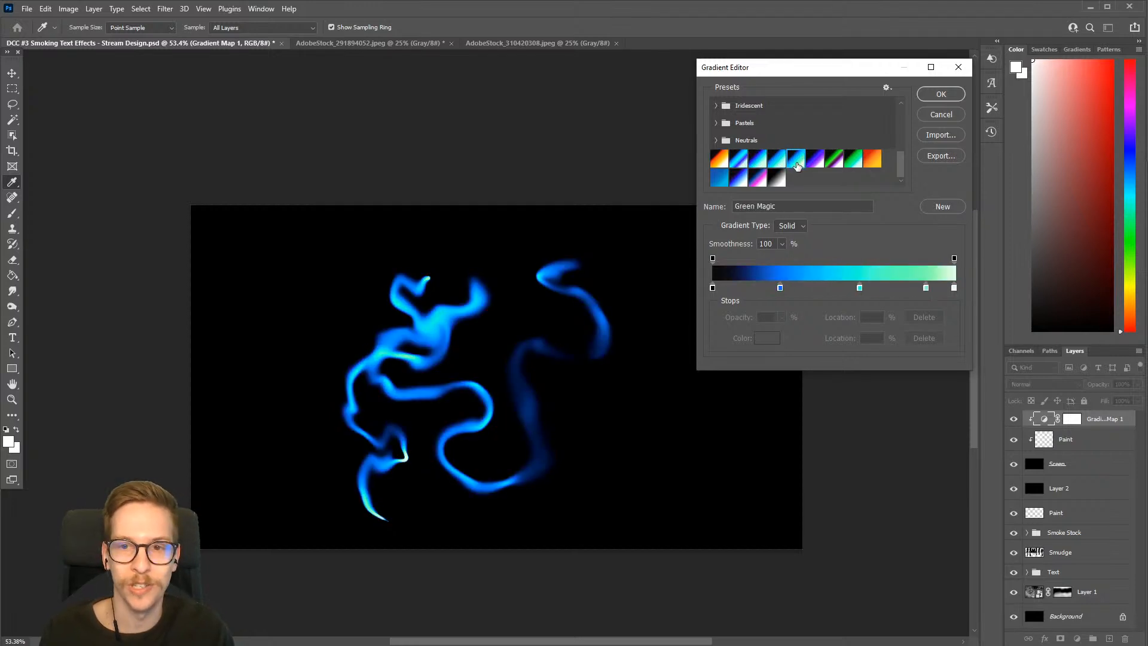
click(817, 161)
click(836, 162)
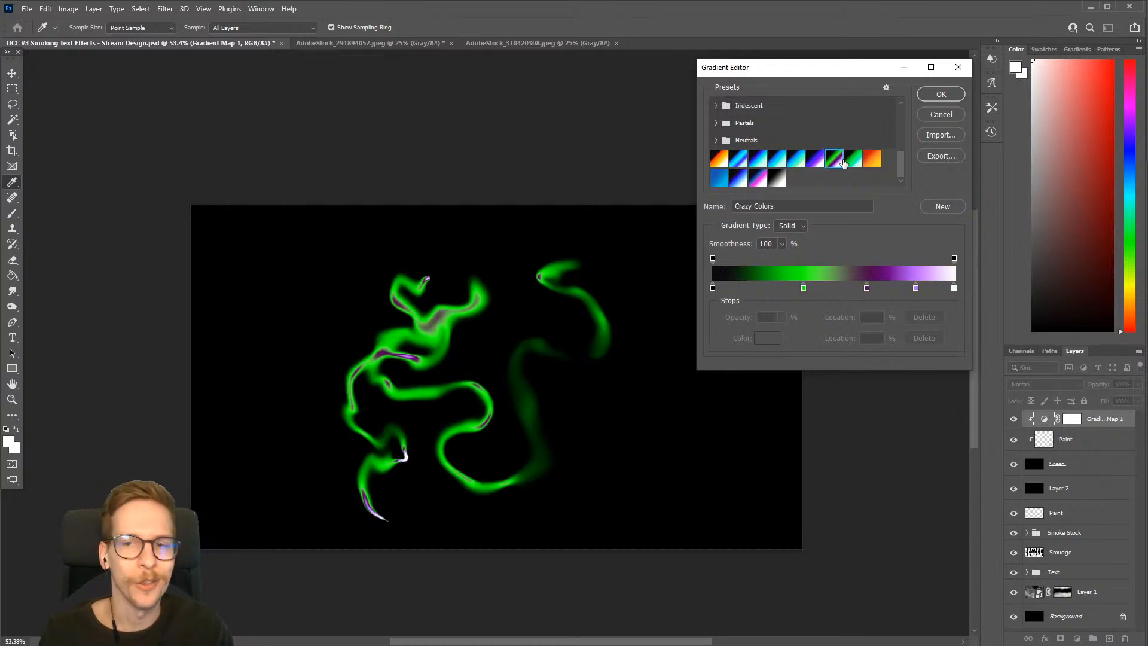
click(847, 160)
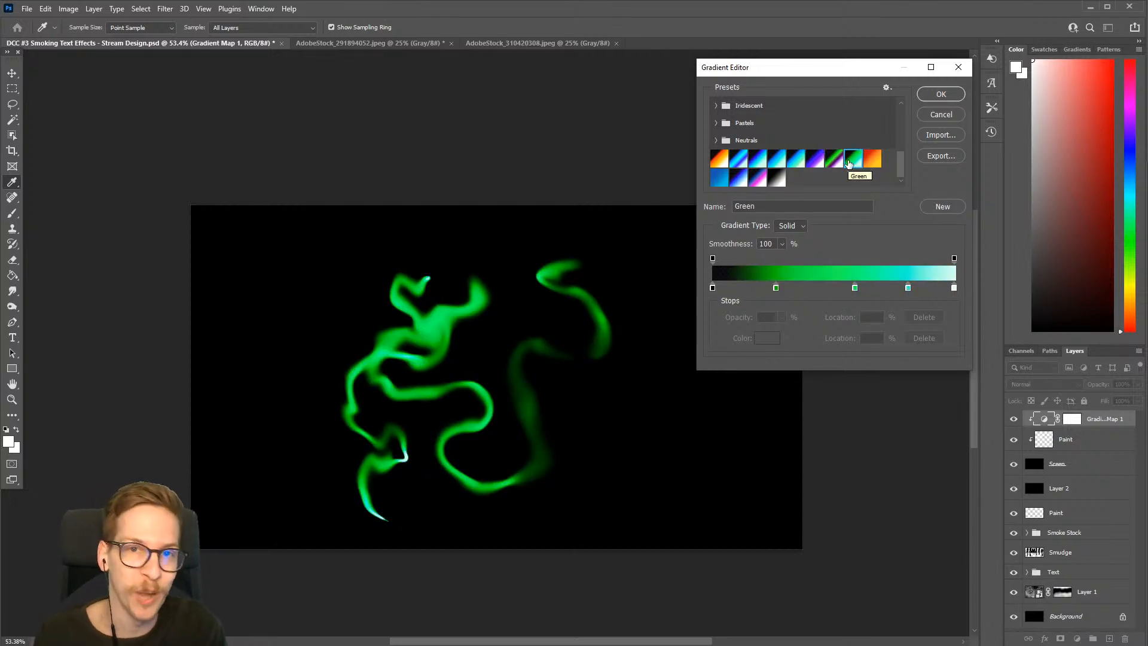
click(720, 159)
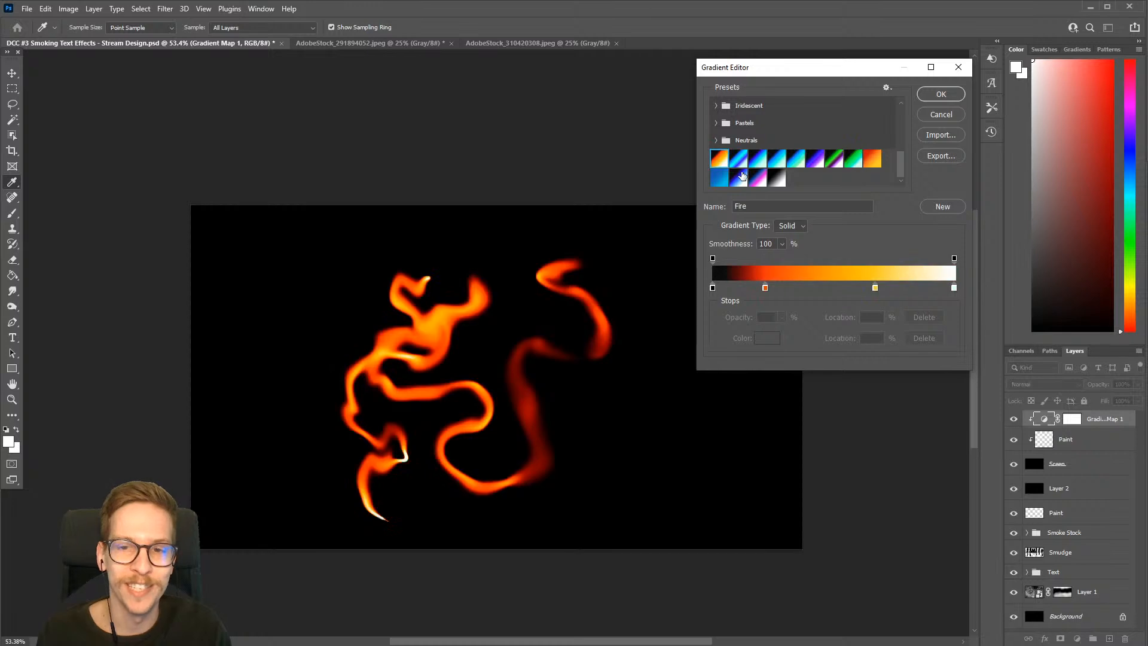
Apply the Test effect 02 preset to the Gradient Map and close its properties
click(739, 159)
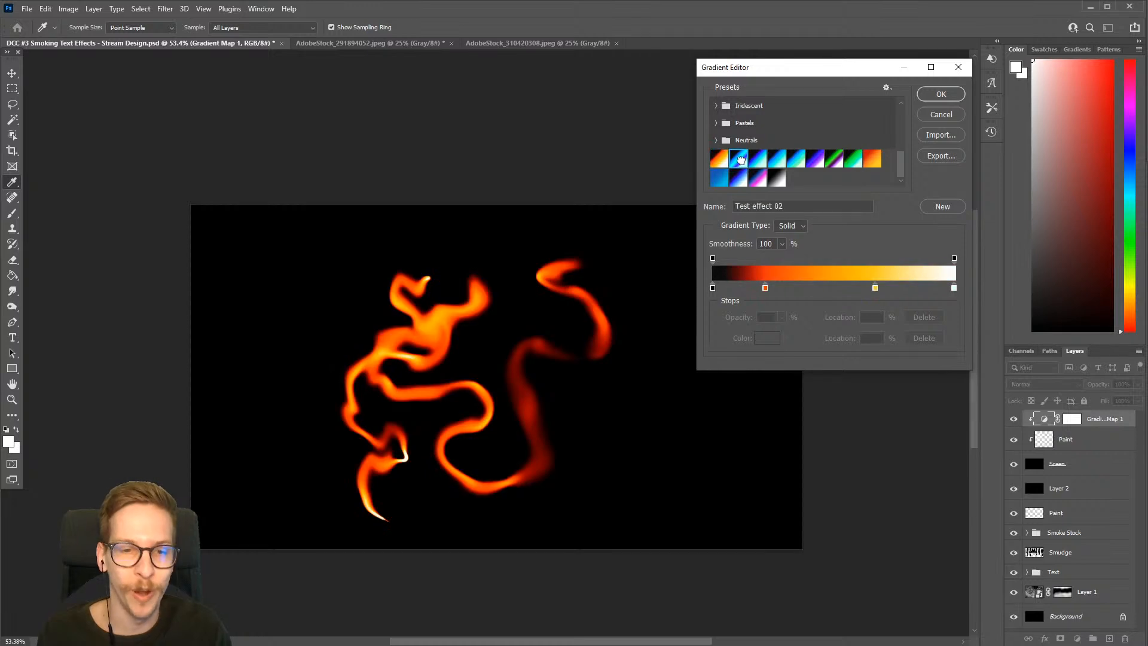
click(939, 96)
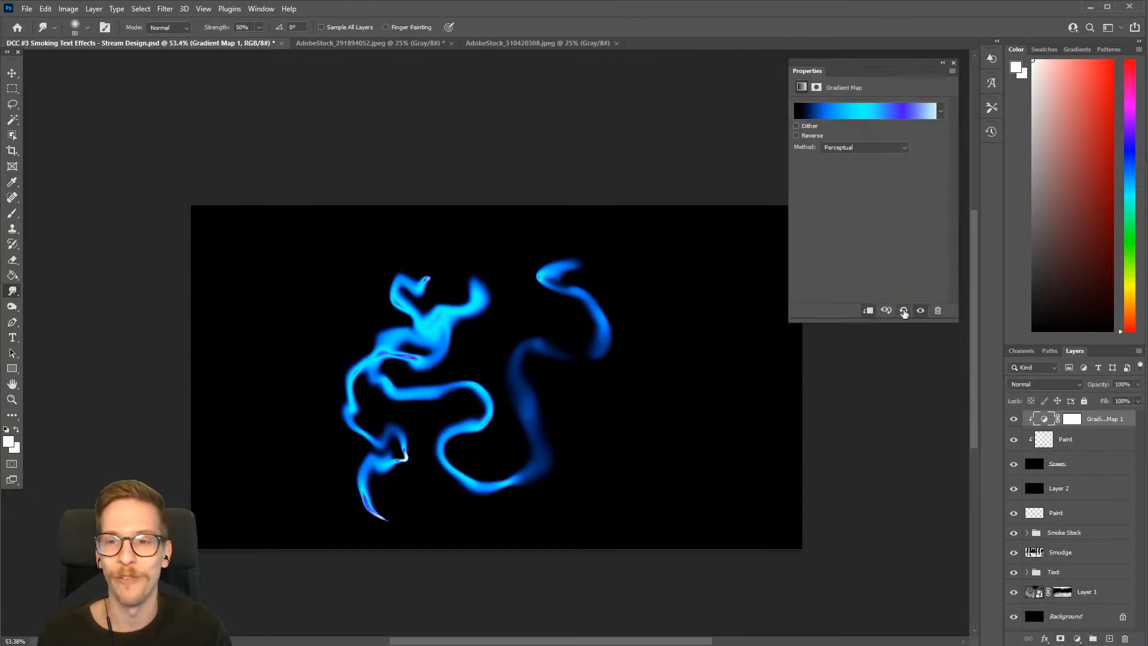
click(955, 63)
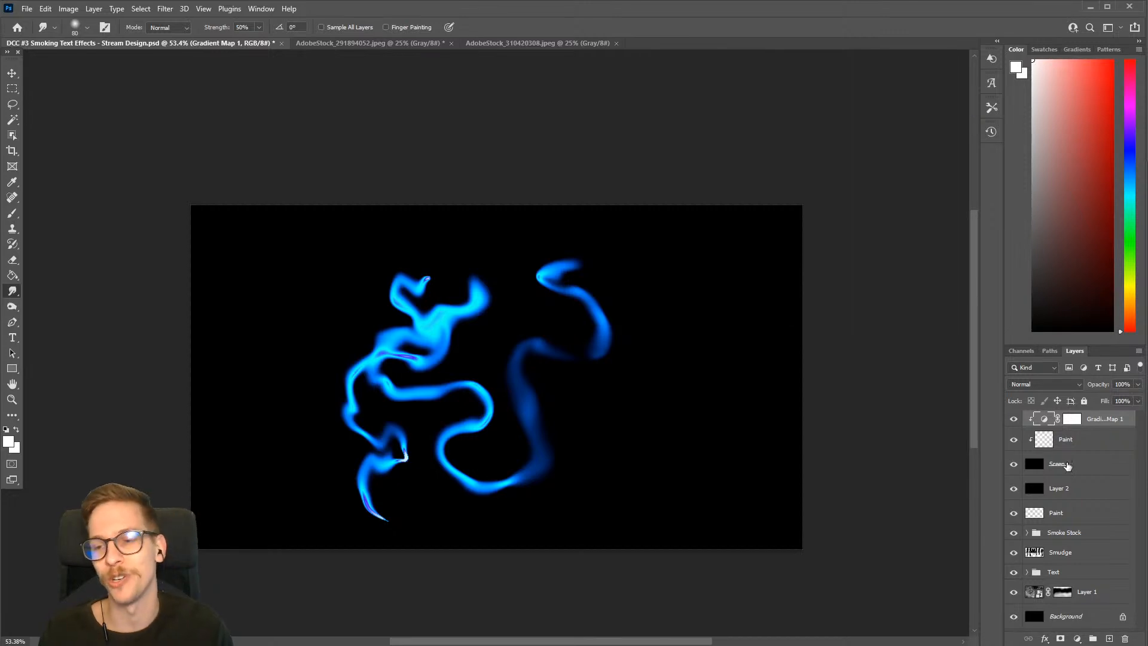
Hide the Gradient Map, clipped Paint, Sreen and Layer 2 layers to bring back the BEWARE design
click(1068, 458)
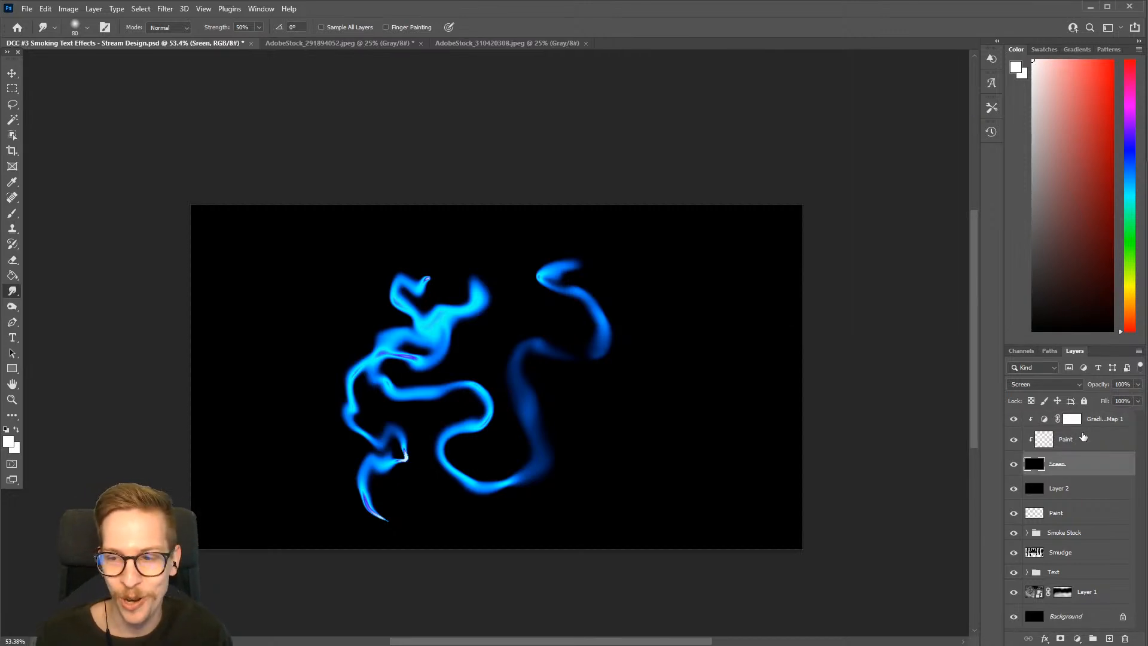
drag(1014, 421, 1014, 489)
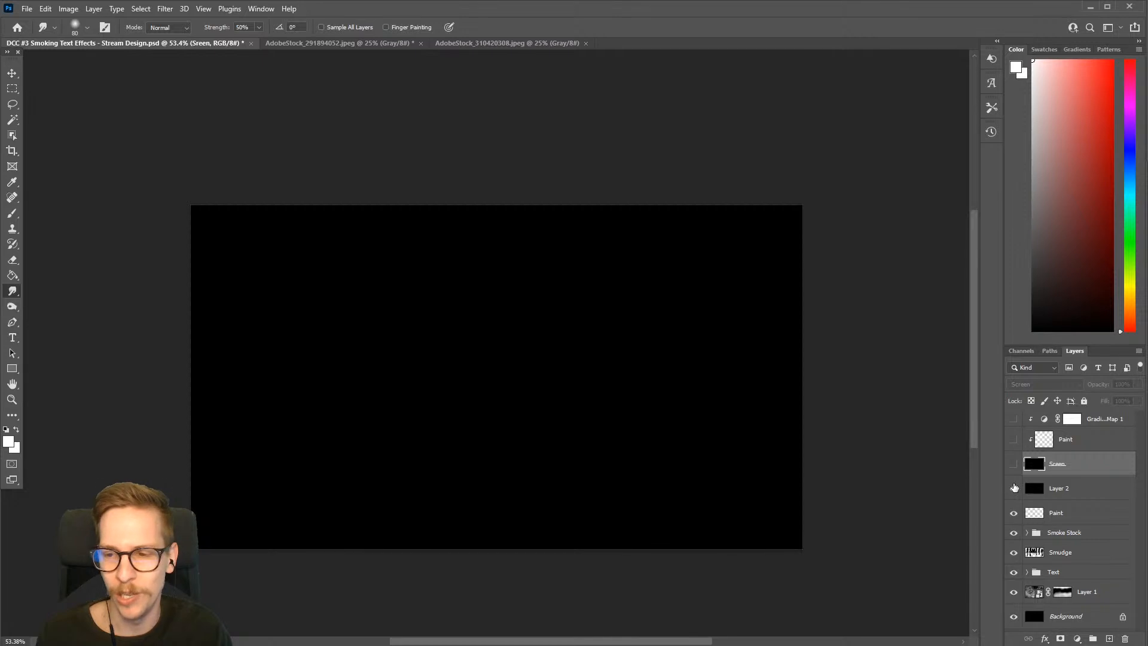
scroll(563, 446, up, 1)
drag(576, 441, 593, 431)
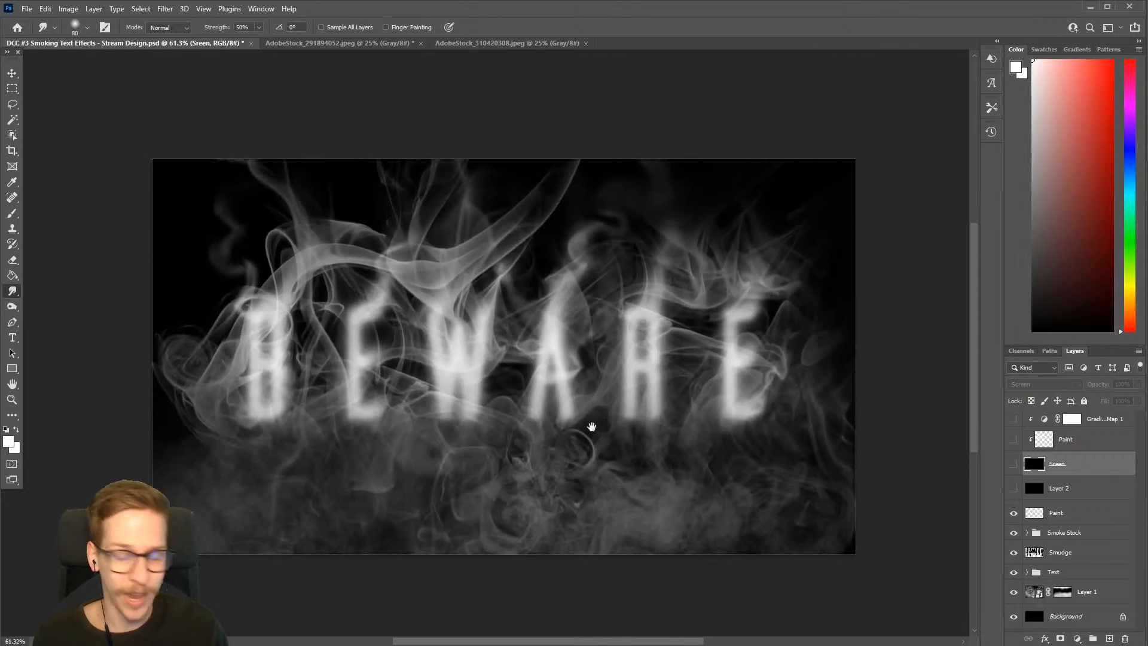